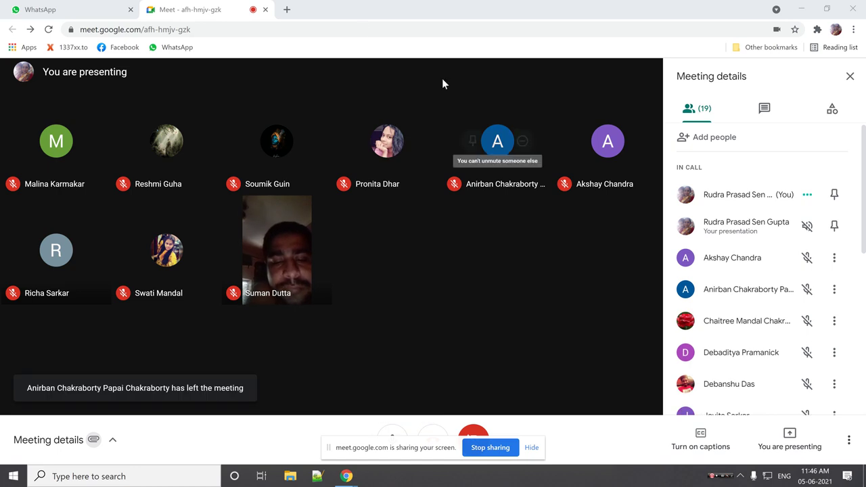
Step: Open Google Drive in a new browser tab
left_click(287, 9)
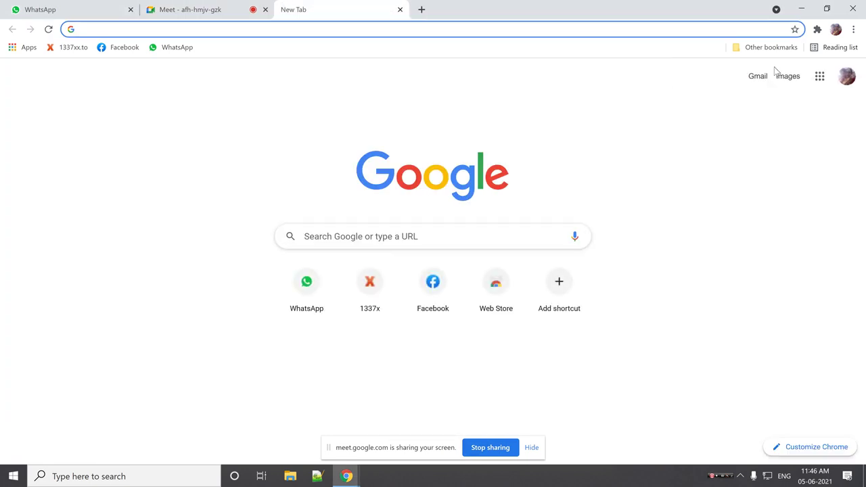
left_click(819, 76)
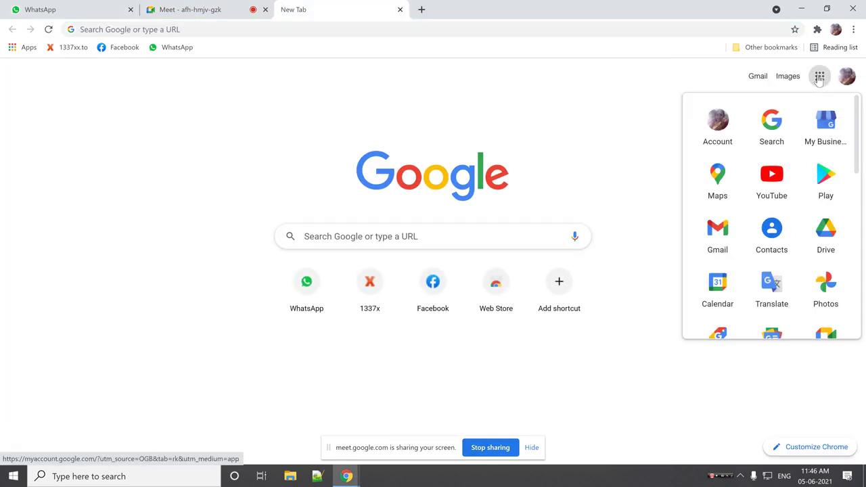
left_click(829, 232)
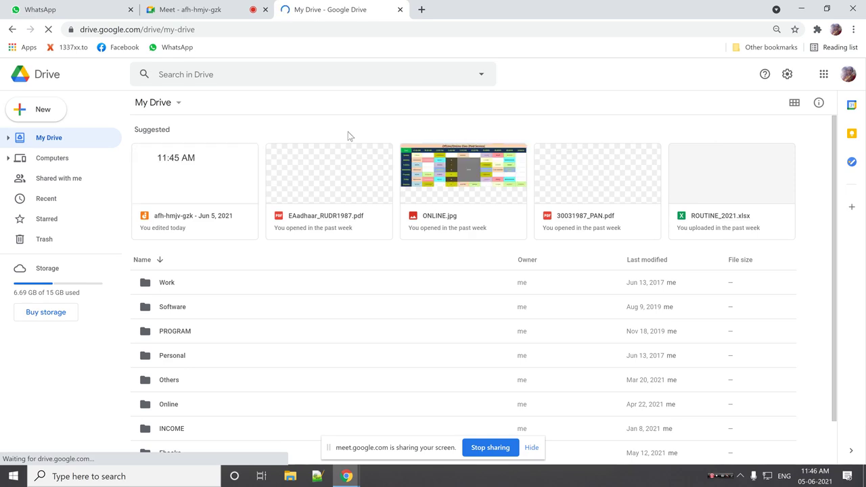
Step: Move the suggested Jamboard file "afh-hmjv-gzk - Jun 5, 2021" to the trash
left_click(207, 172)
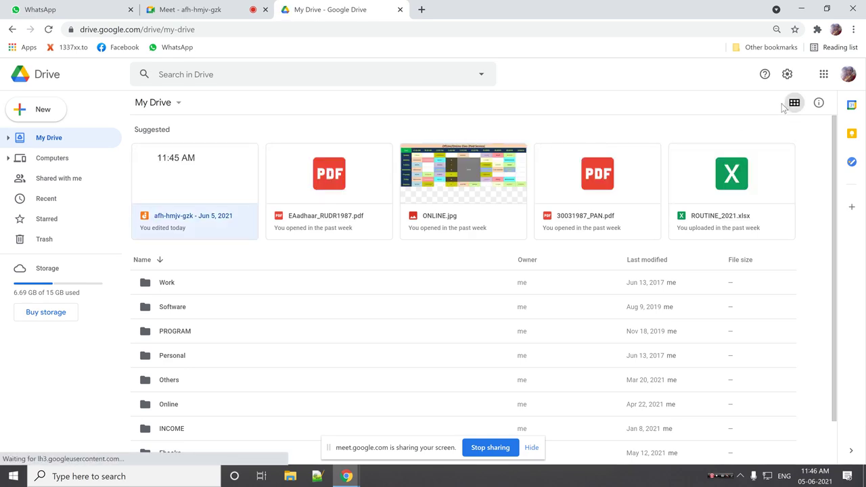
right_click(187, 188)
left_click(237, 421)
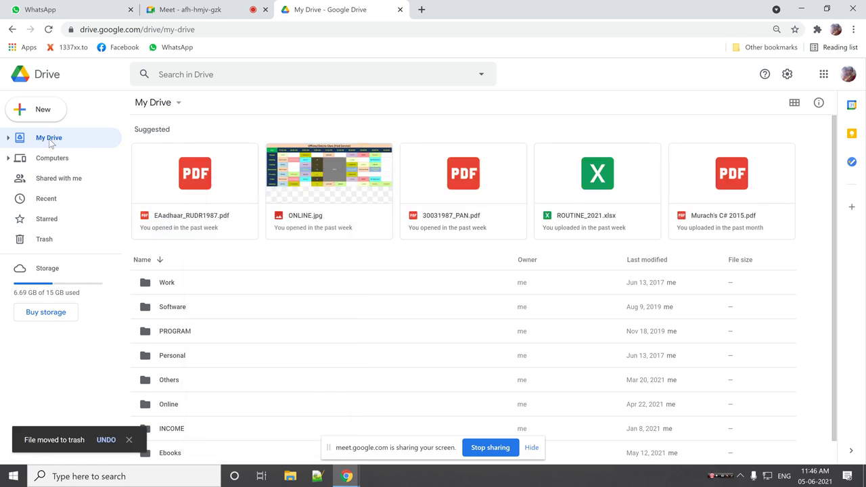
Step: Expand the My Drive folder tree to view its subfolders
left_click(8, 138)
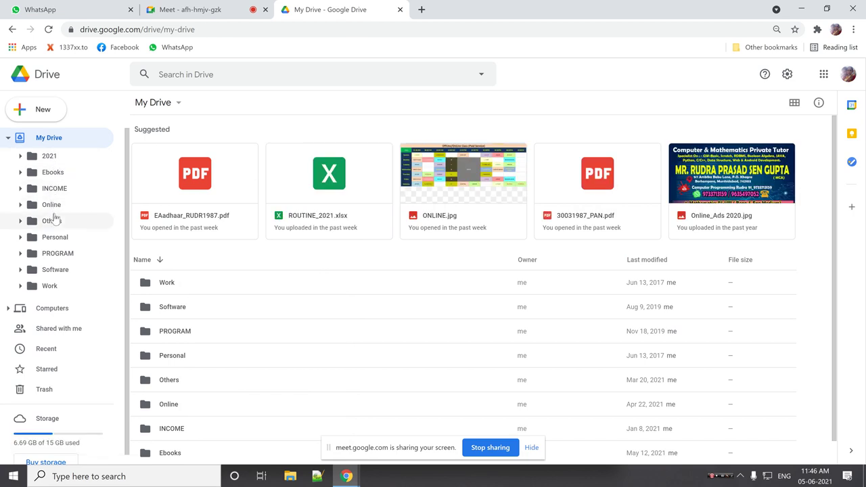
left_click(45, 115)
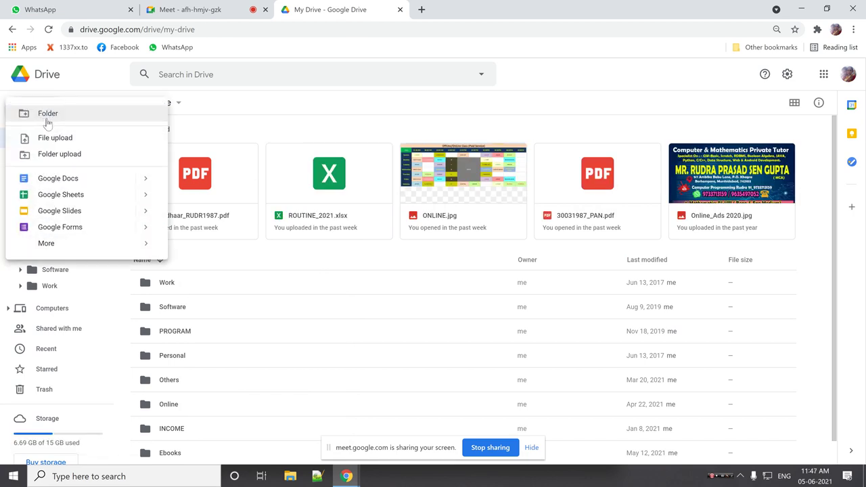
left_click(234, 122)
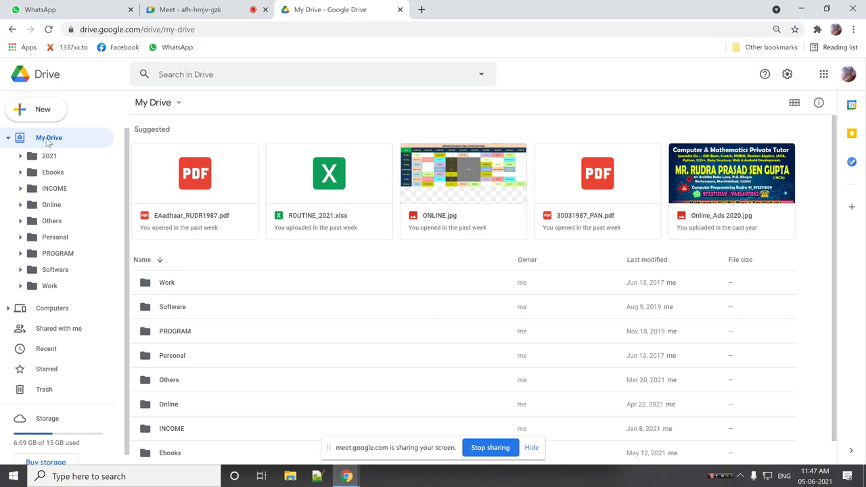
left_click(186, 9)
left_click(322, 11)
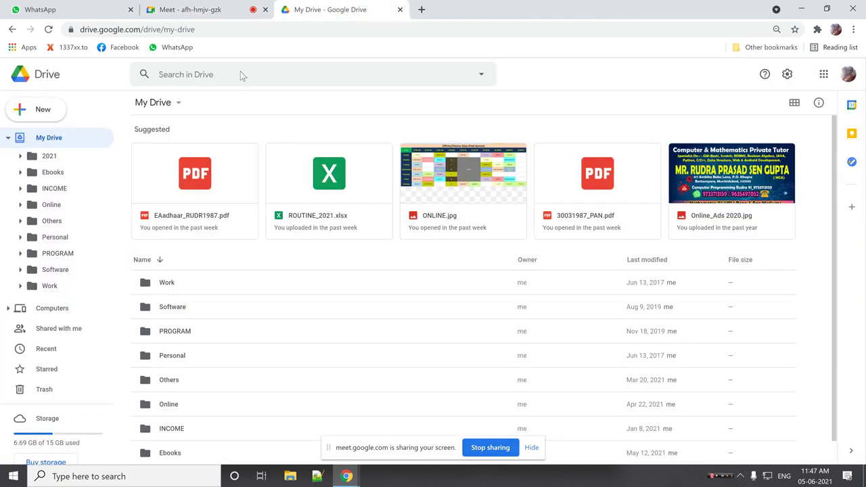
Step: Create a new folder named HC in My Drive and close Google Drive
left_click(42, 115)
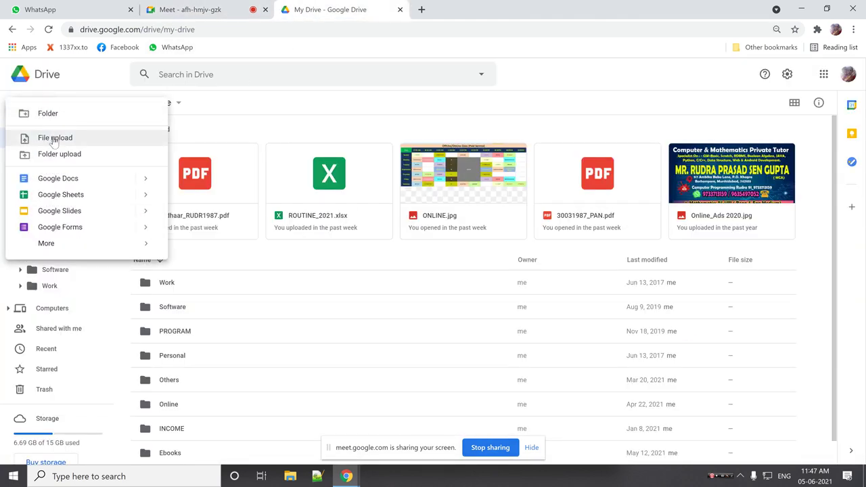
left_click(52, 116)
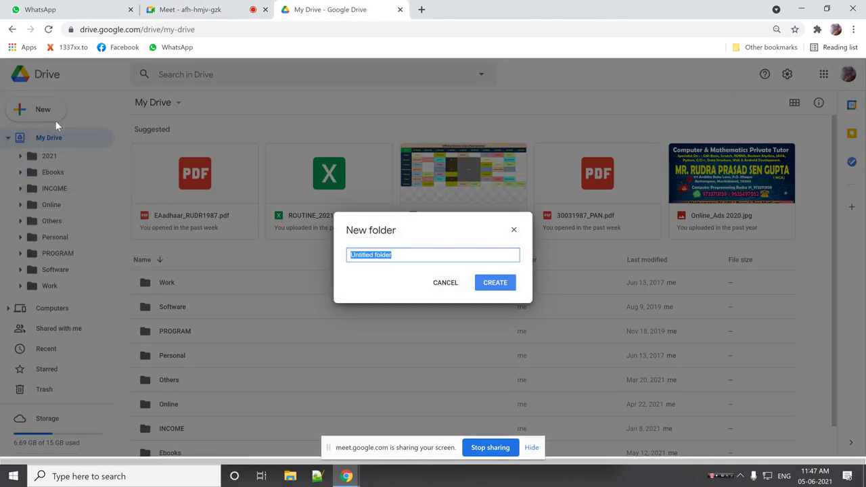
type("h")
key("BackSpace")
key("BackSpace")
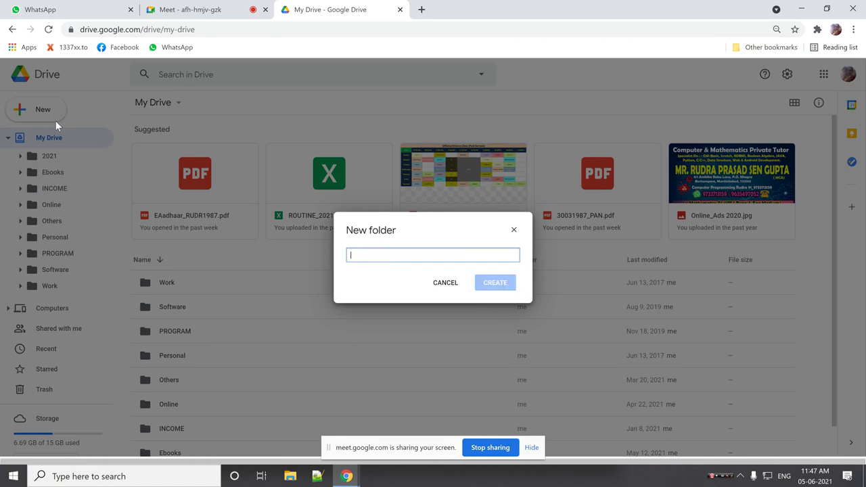
key("Caps_Lock")
type("H")
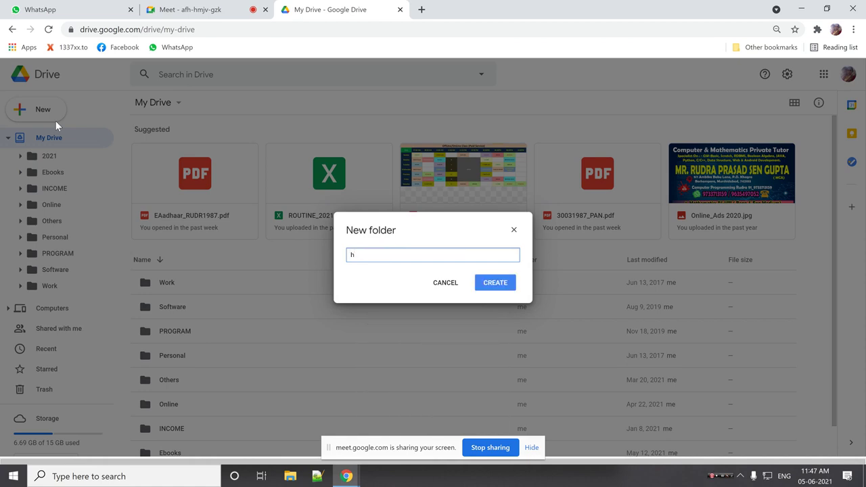
key("BackSpace")
key("Caps_Lock")
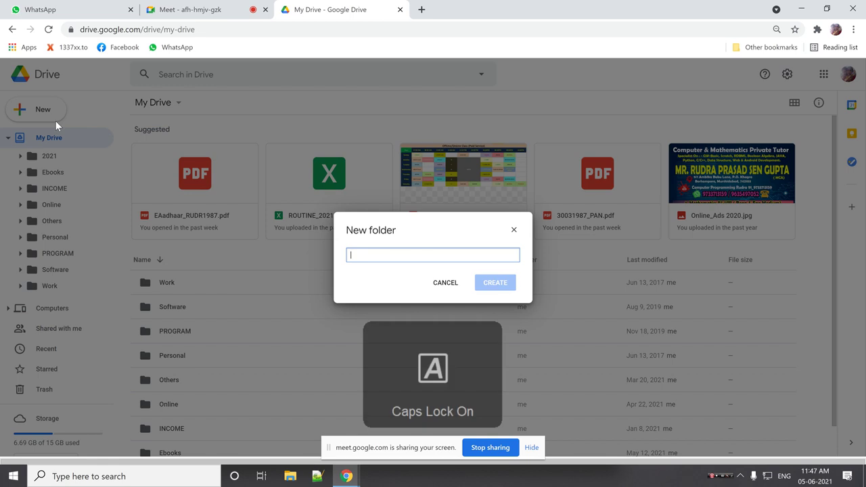
type("HC")
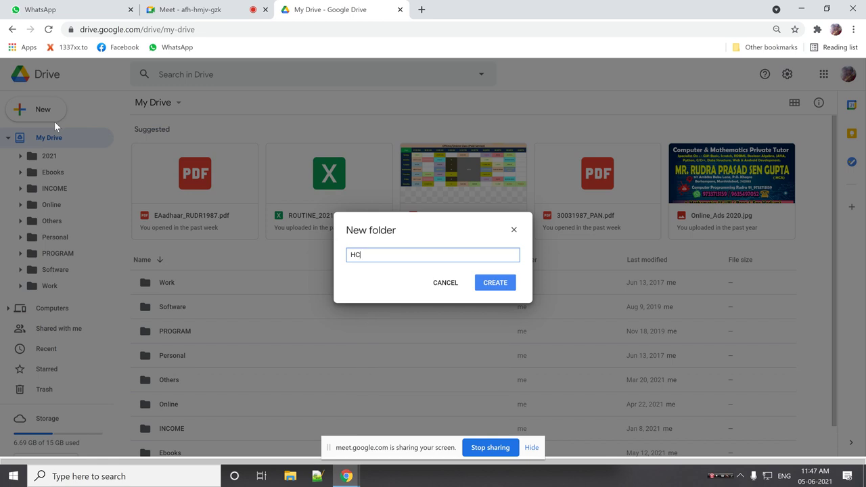
left_click(490, 284)
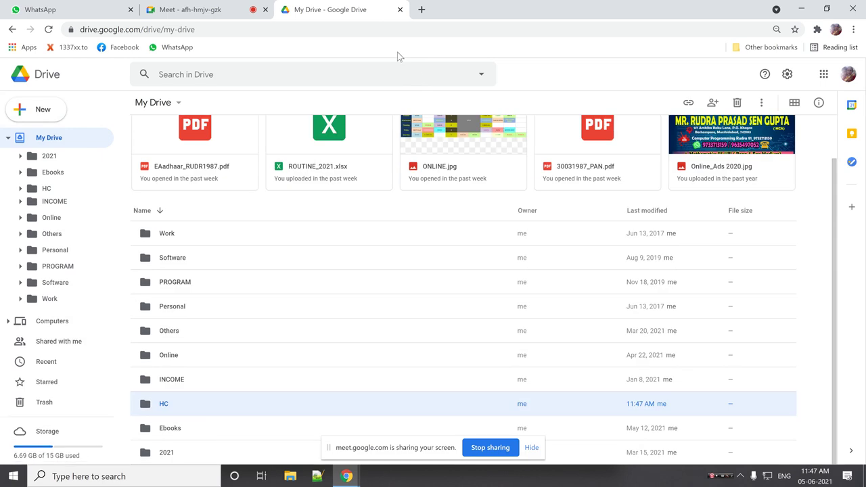
left_click(400, 9)
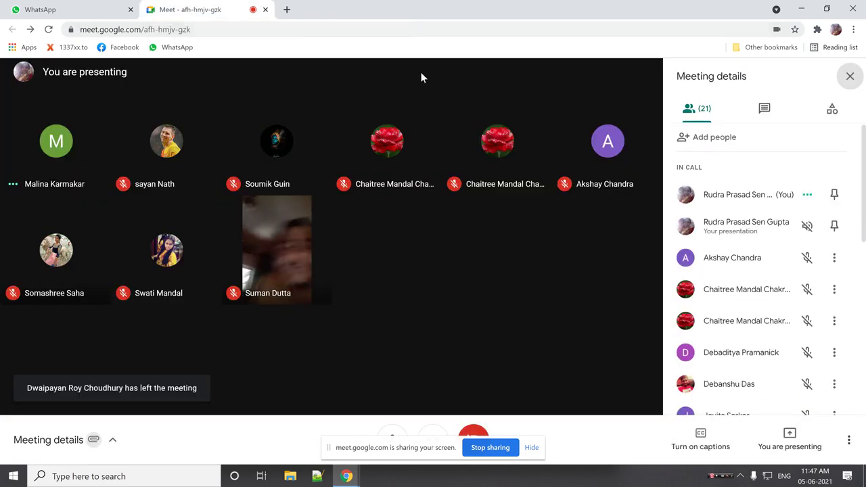
Step: Reopen Google Drive in a new browser tab and open the HC folder
mouse_move(323, 255)
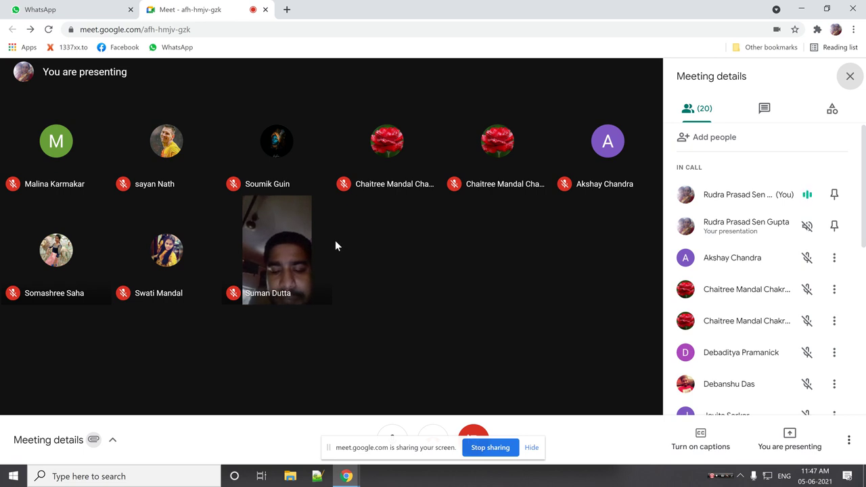
left_click(287, 10)
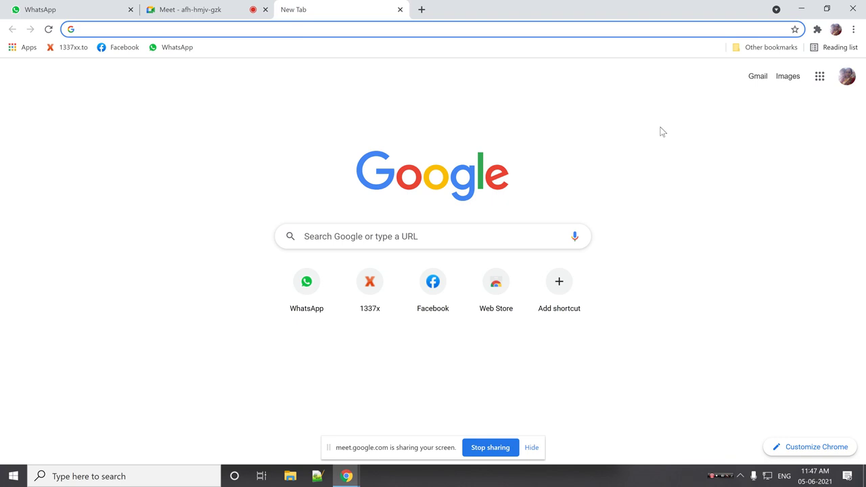
left_click(821, 79)
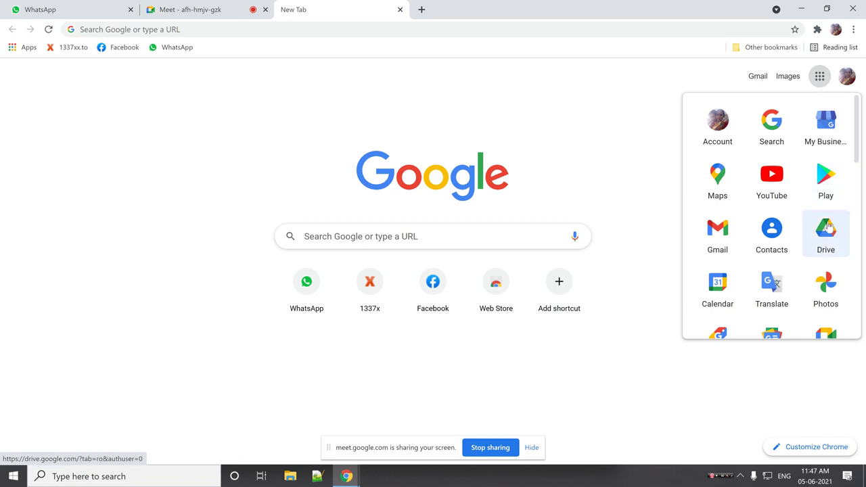
left_click(829, 229)
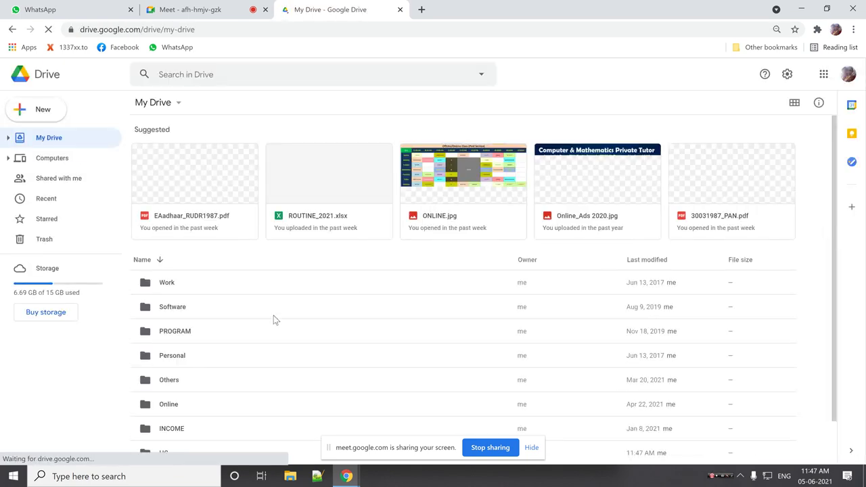
scroll(267, 316, "down", 2)
double_click(165, 406)
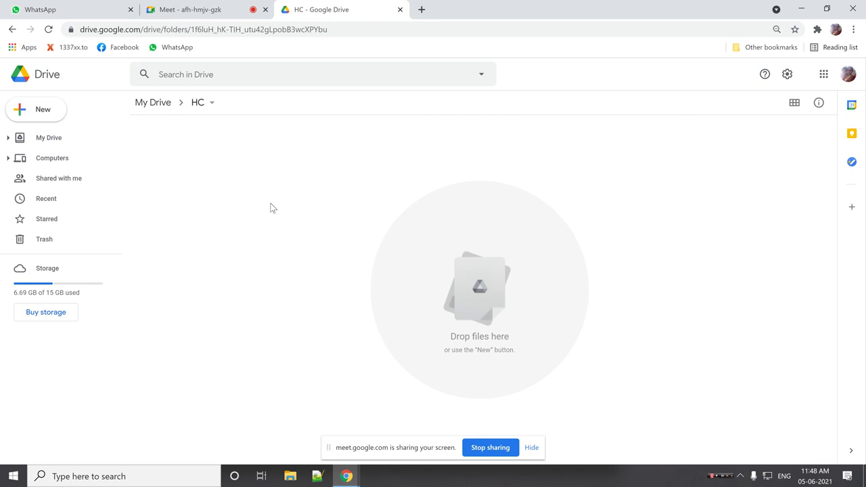
Step: Minimize the main browser window, take the Jamboard file out of the trash and close its window
left_click(800, 9)
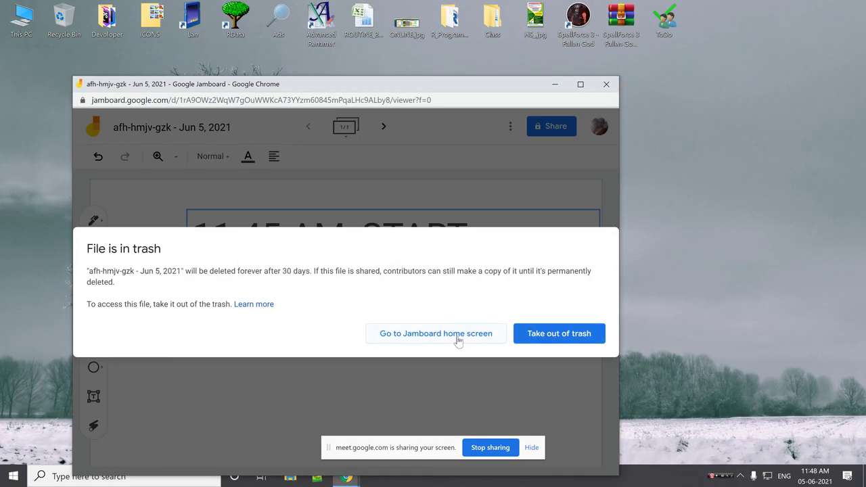
left_click(570, 334)
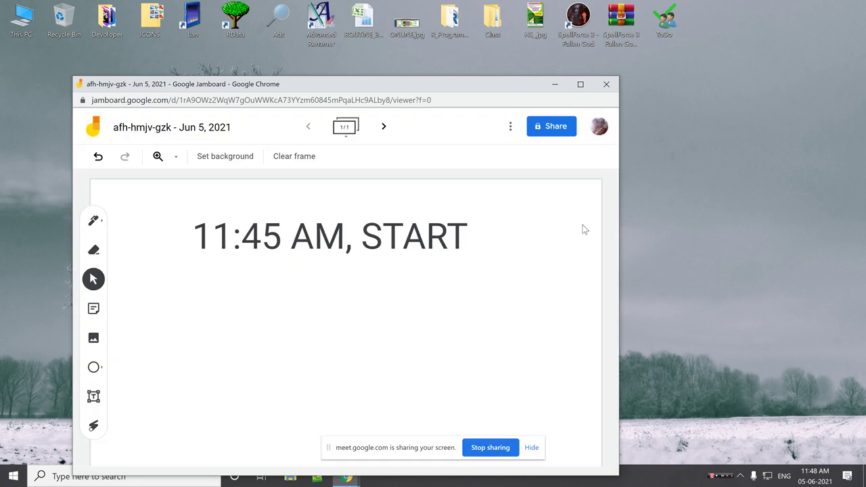
left_click(613, 87)
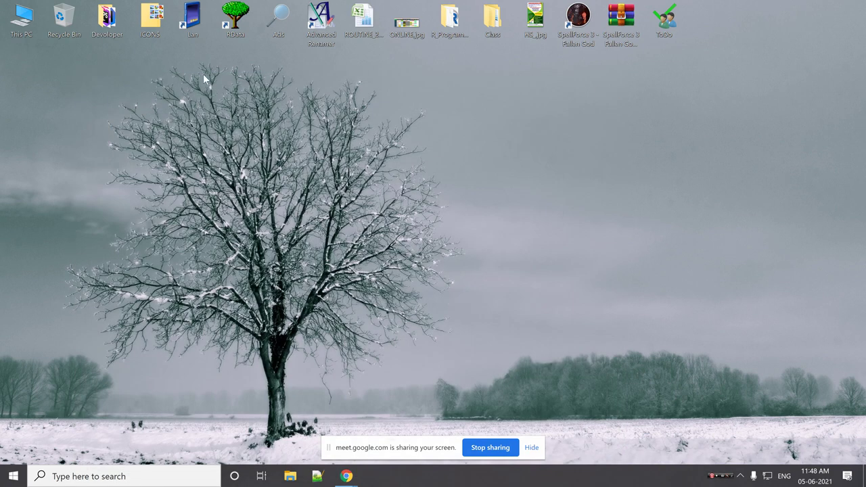
Step: Open the RData folder from the desktop in a single maximized window, look through its files and minimize it
double_click(230, 27)
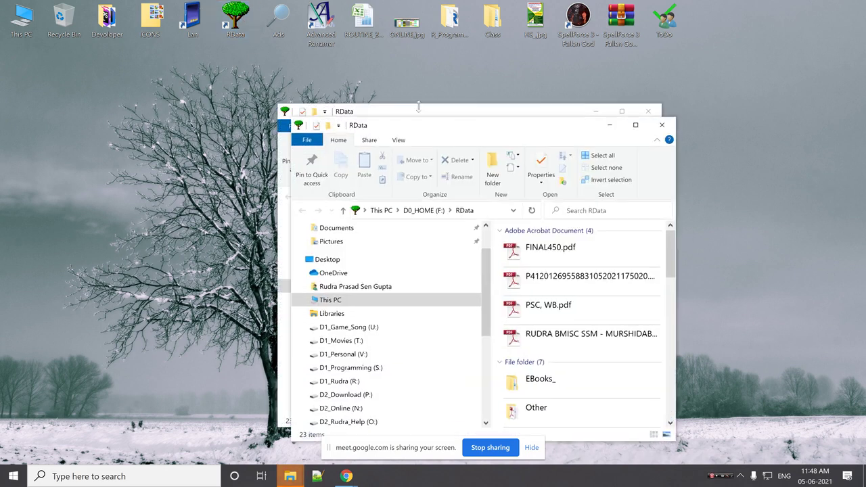
left_click(648, 111)
left_click(636, 126)
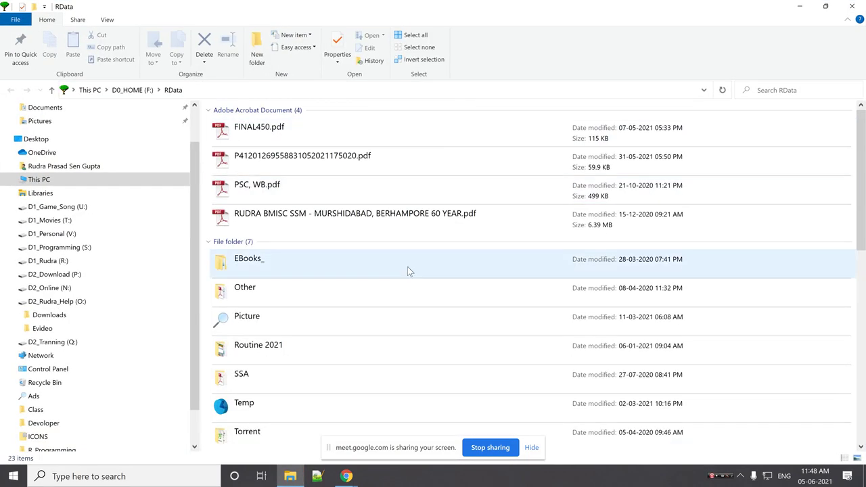
scroll(407, 268, "down", 5)
scroll(407, 271, "up", 1)
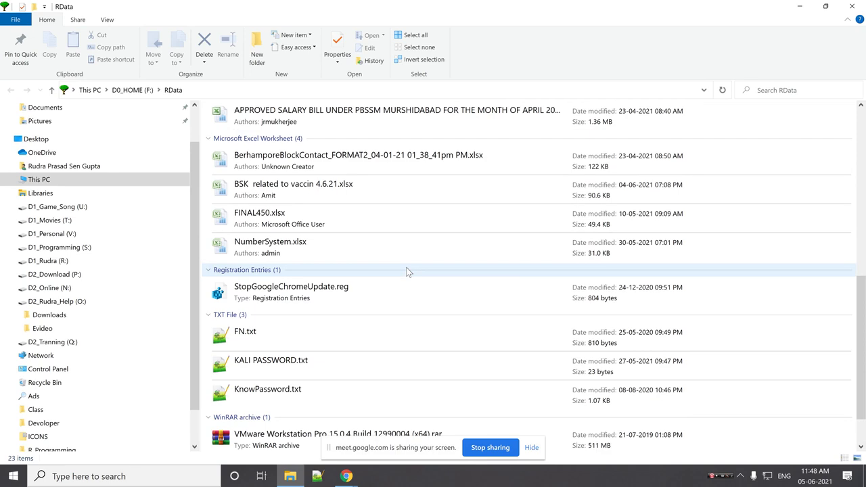
left_click(799, 6)
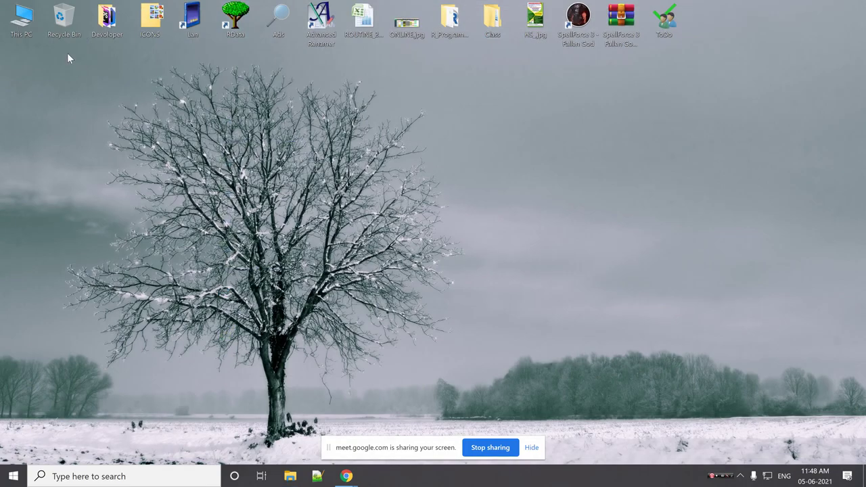
Step: Open CITA Excel 2020.xlsx from the Documents folder in Excel to check its contents, and close it without saving changes
double_click(20, 20)
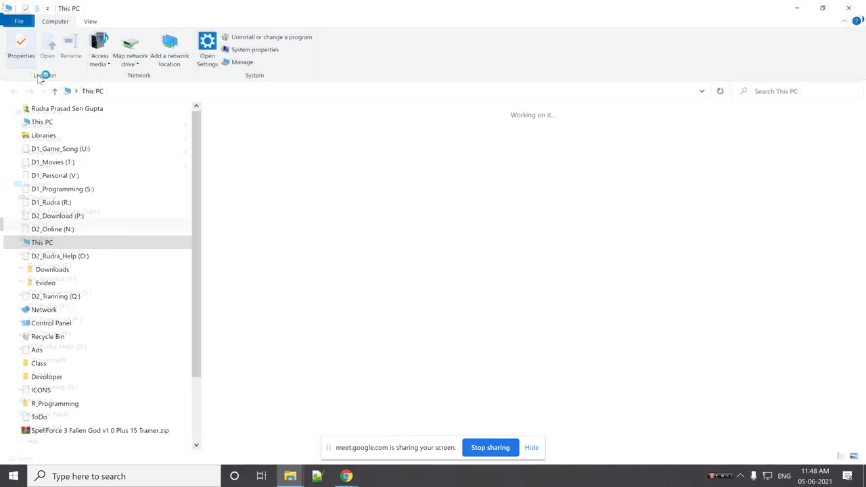
left_click(61, 212)
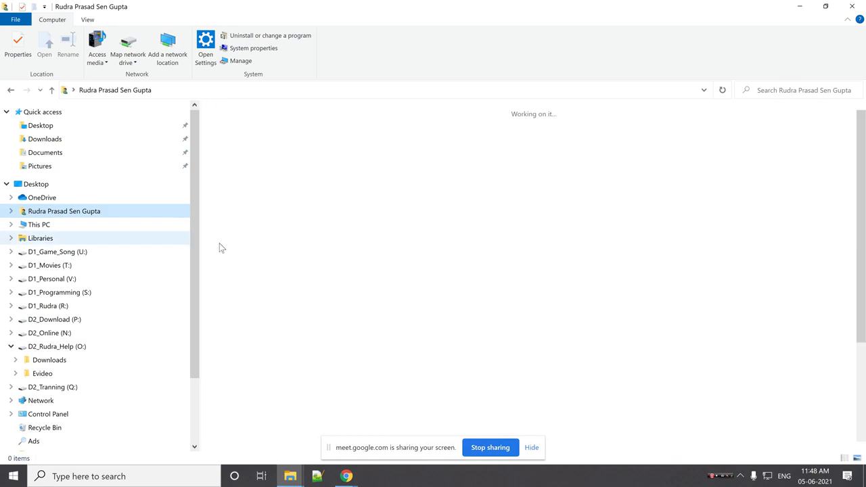
left_click(42, 152)
scroll(322, 261, "down", 8)
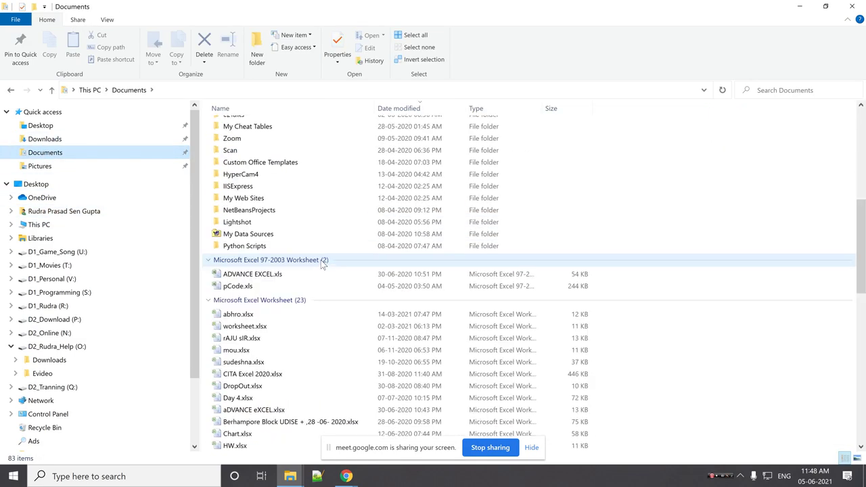
scroll(321, 260, "down", 1)
double_click(262, 339)
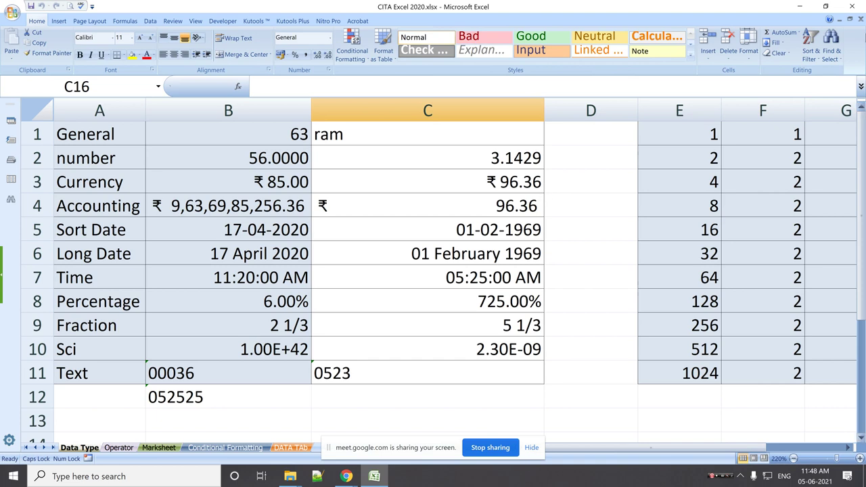
left_click(851, 6)
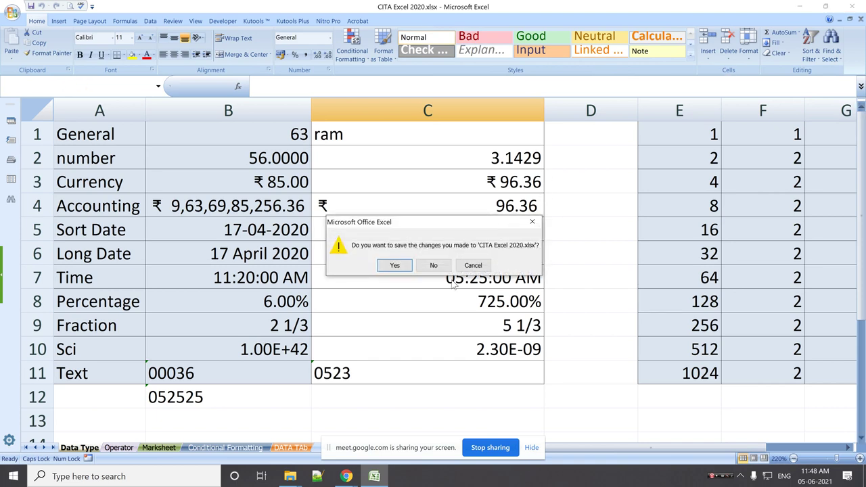
left_click(434, 265)
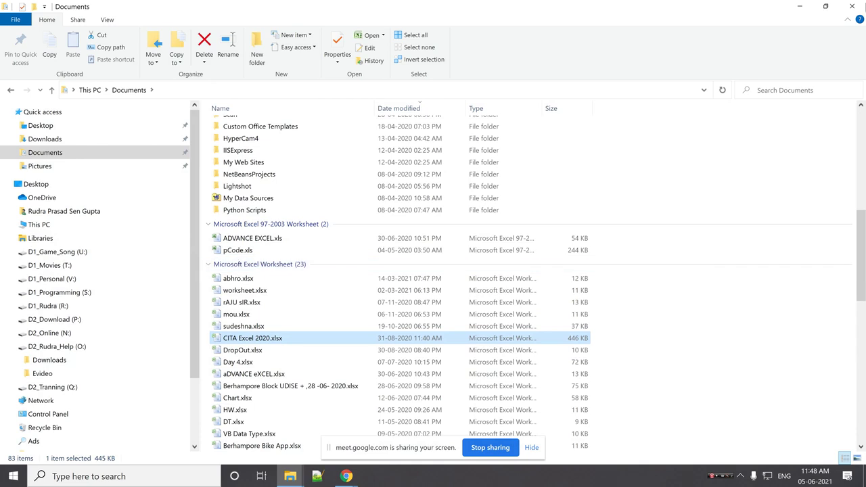
Step: Close the open File Explorer windows and switch back to the HC folder in the Chrome browser
left_click(851, 6)
left_click(852, 6)
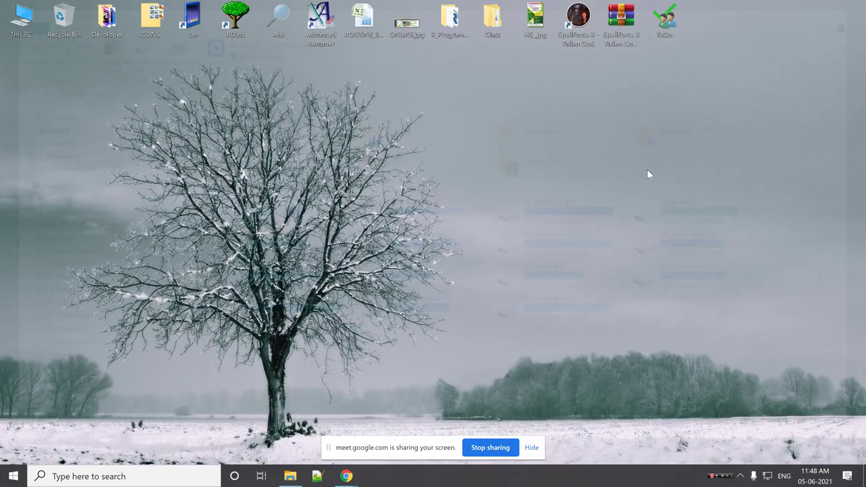
mouse_move(337, 468)
left_click(308, 450)
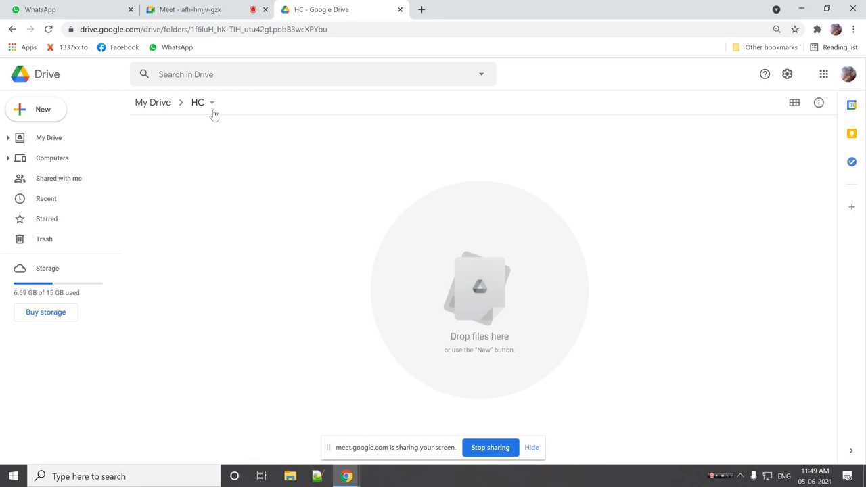
Step: Create a blank Google Sheets spreadsheet and a blank Google Forms form in the HC folder
left_click(33, 111)
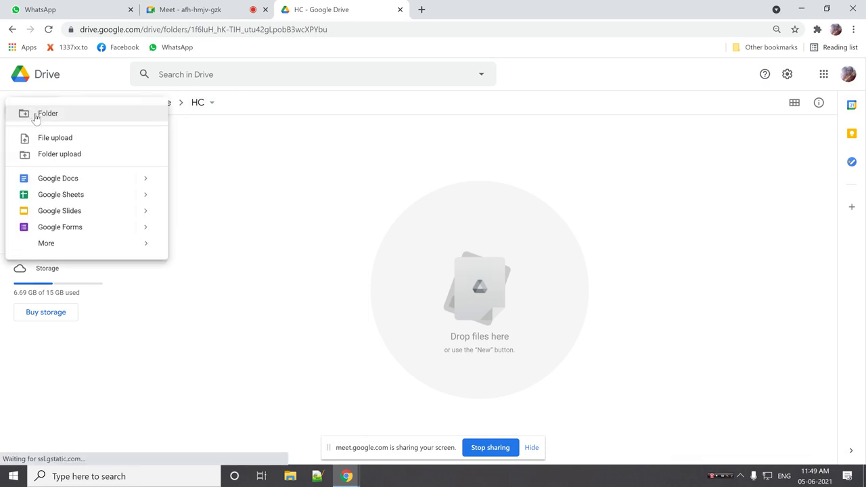
left_click(58, 196)
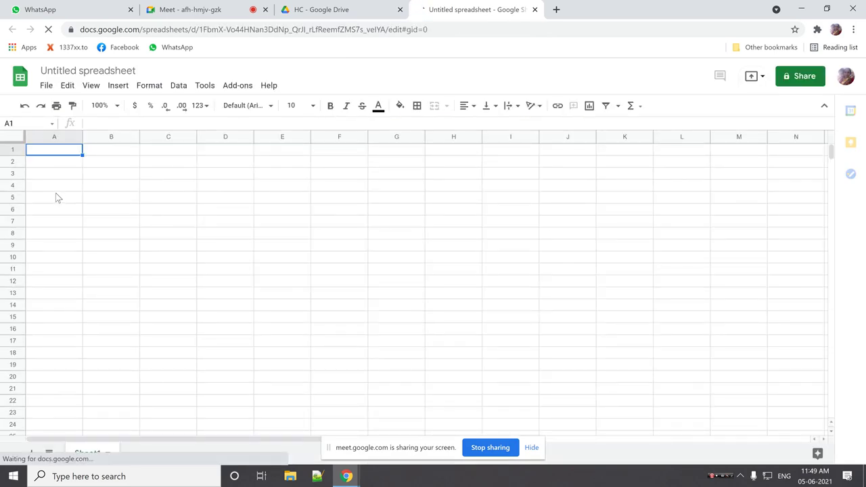
left_click(317, 12)
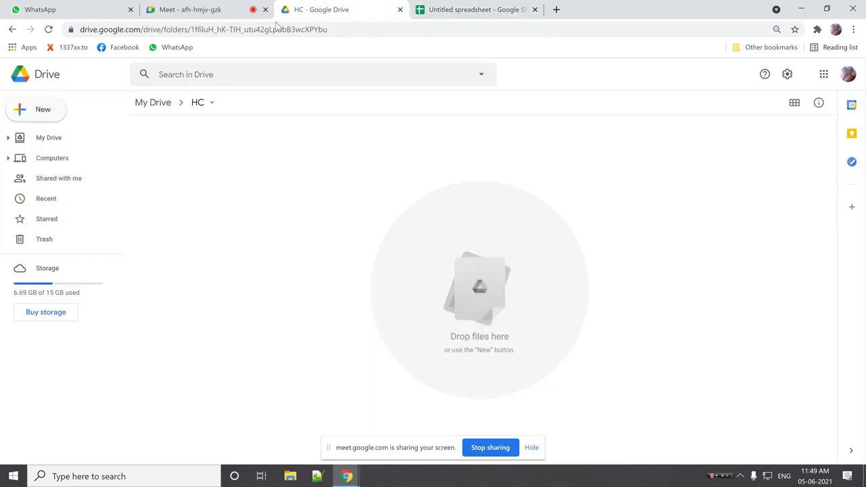
left_click(42, 110)
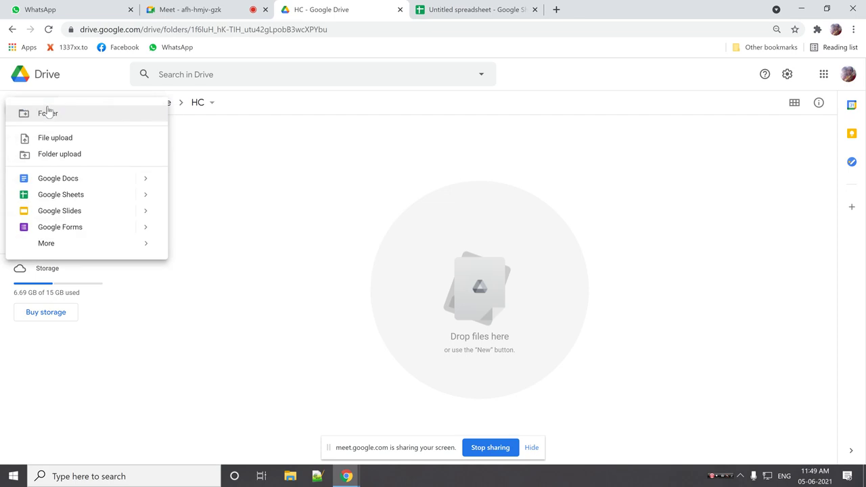
left_click(70, 229)
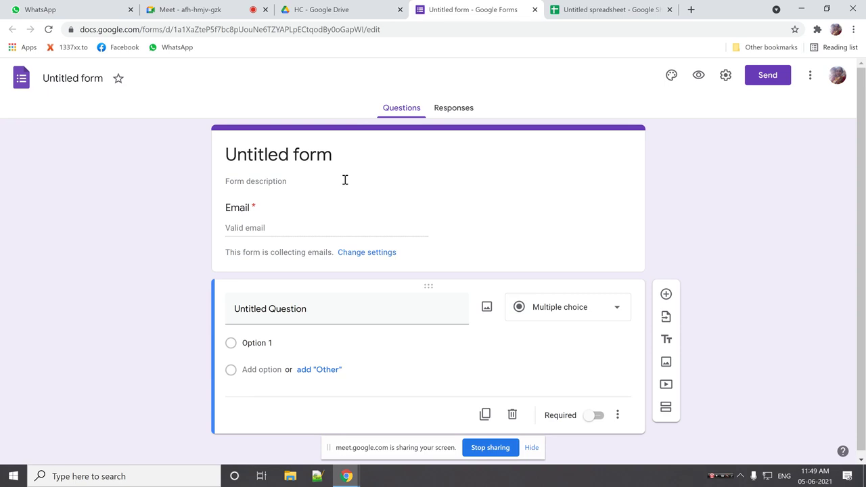
Step: Set the form's title to "Exam", leaving the description empty
left_click(300, 155)
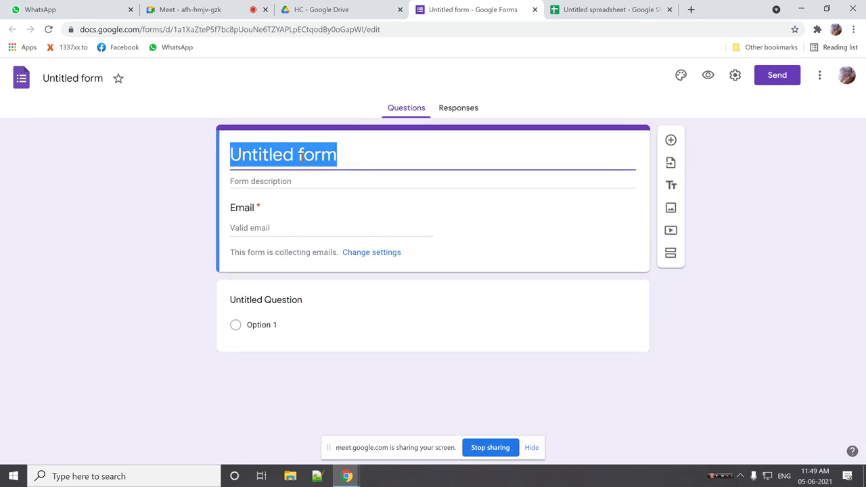
type("edAM")
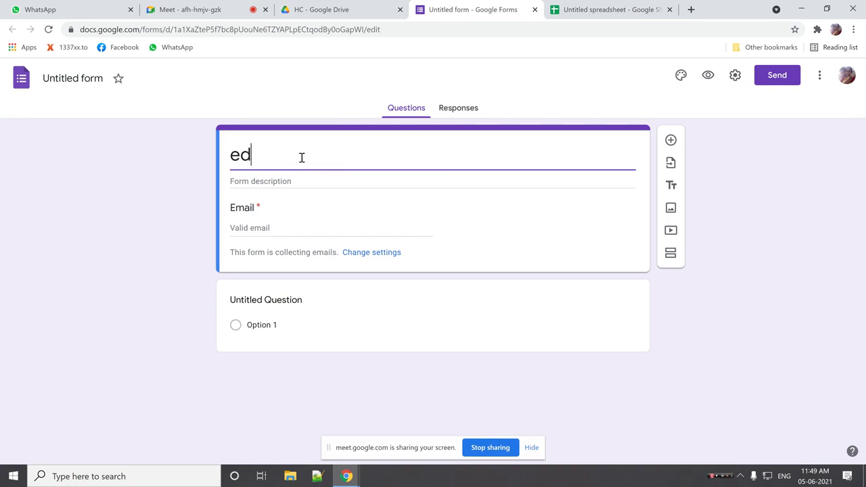
key("BackSpace")
key("BackSpace")
key("BackSpace")
key("BackSpace")
key("Caps_Lock")
type("Exam")
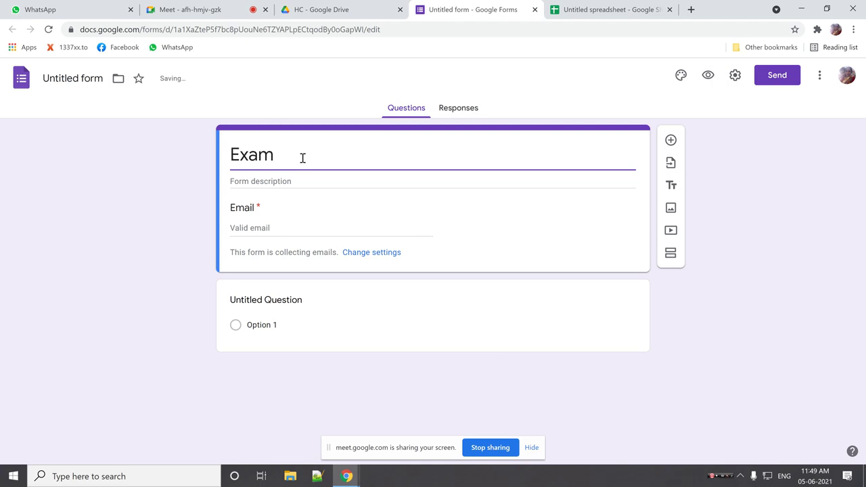
left_click(302, 181)
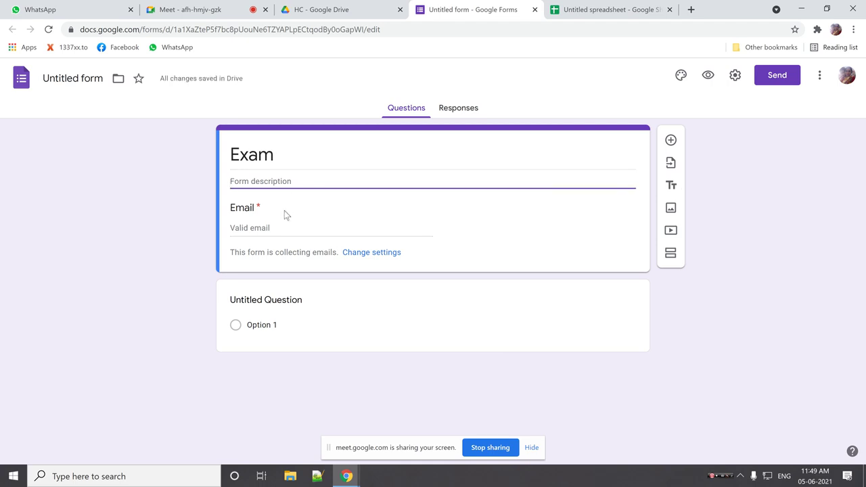
Step: Open Google Translate in a new browser tab and dictate the Bengali question "তোমার নাম কি" by voice
left_click(268, 302)
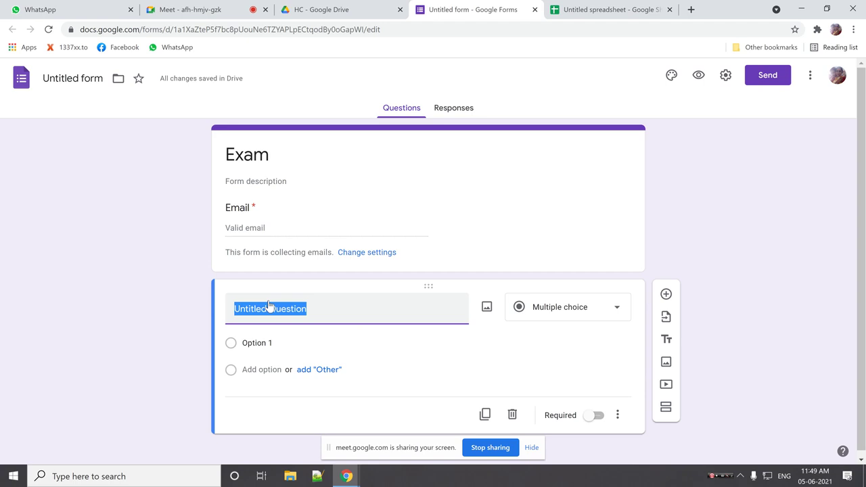
left_click(691, 9)
left_click(820, 76)
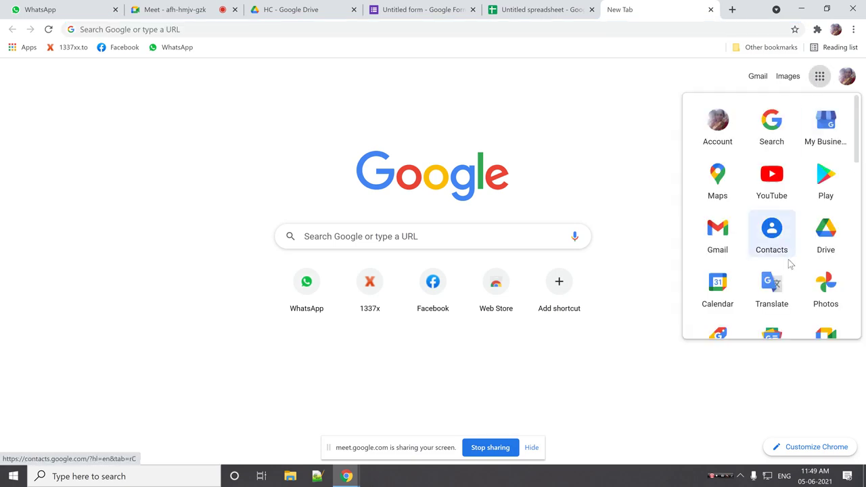
scroll(773, 284, "down", 1)
left_click(774, 232)
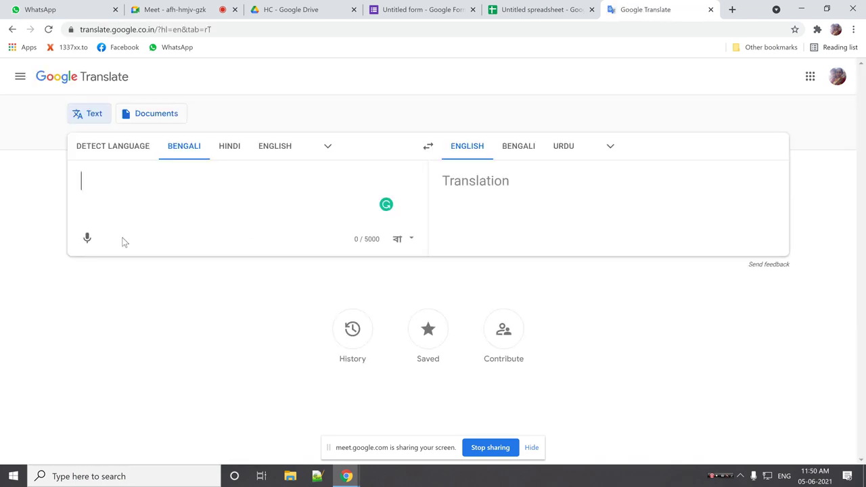
left_click(86, 240)
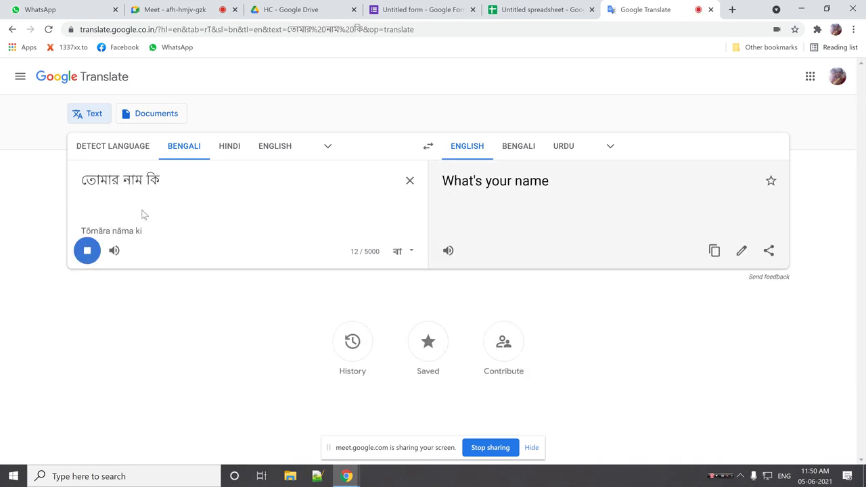
Step: Copy the dictated Bengali text into the form's first question title and end it with a question mark
left_click_drag(165, 187, 89, 186)
right_click(89, 185)
left_click(110, 190)
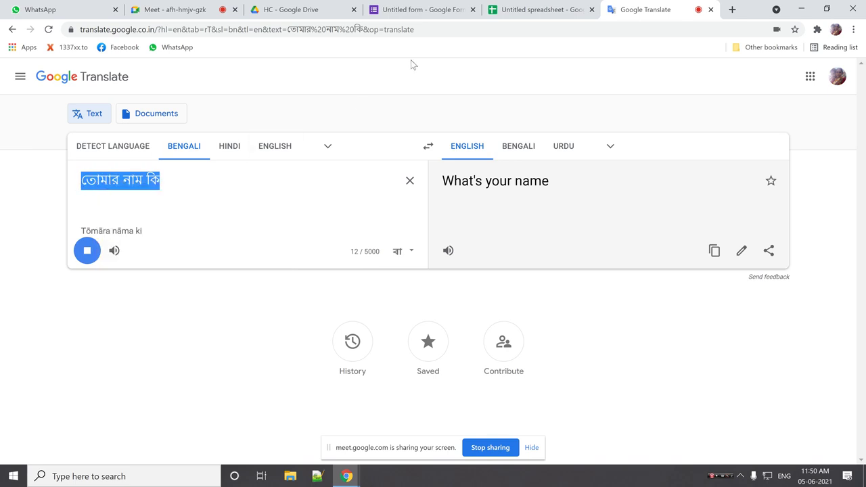
left_click(403, 12)
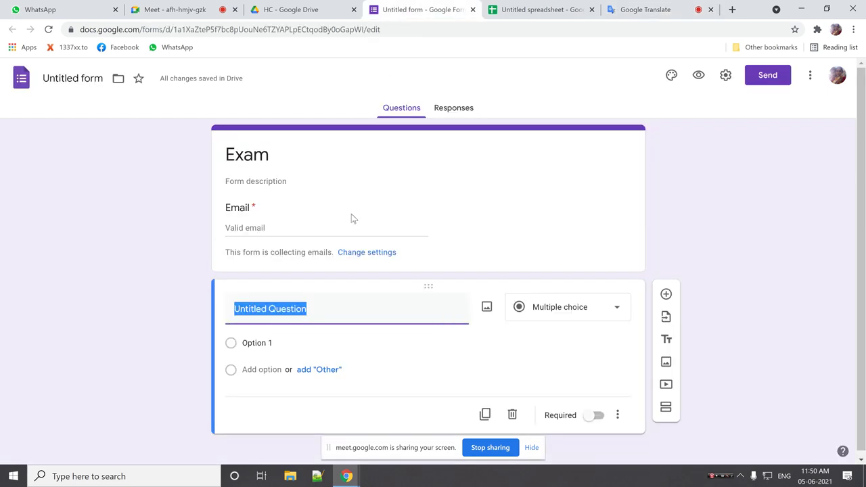
key("ctrl+v")
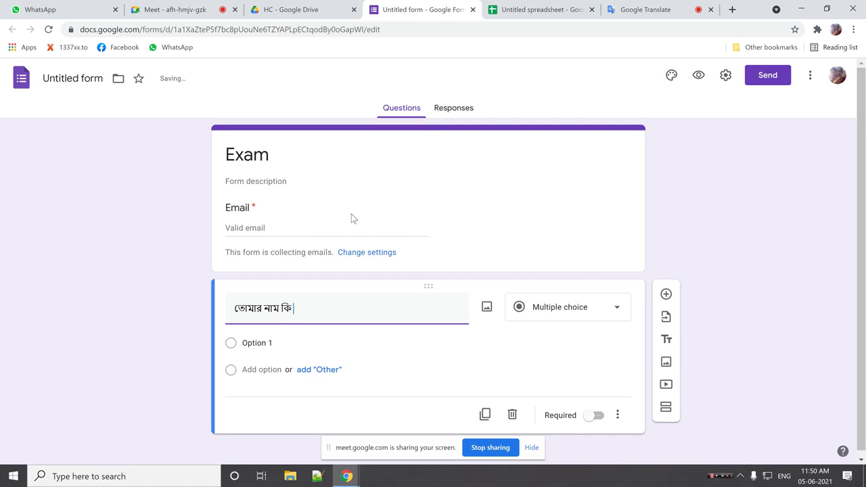
type("?")
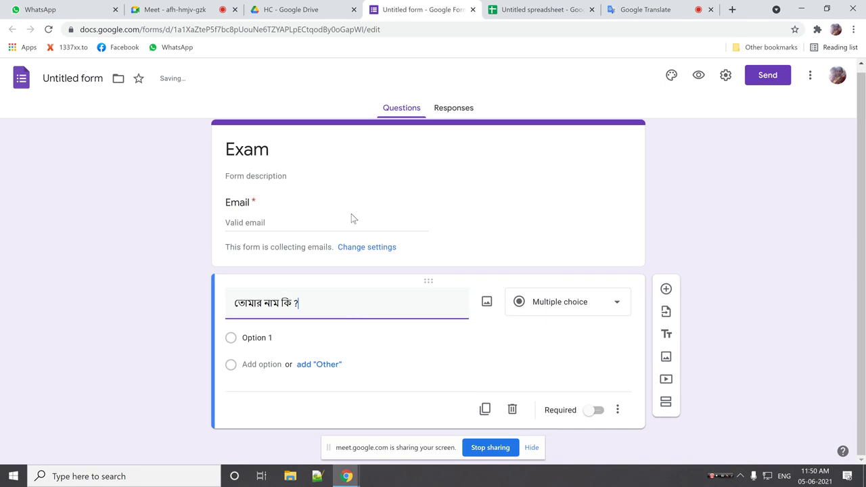
Step: Make the first question a required Short answer and add a new section after it
left_click(617, 304)
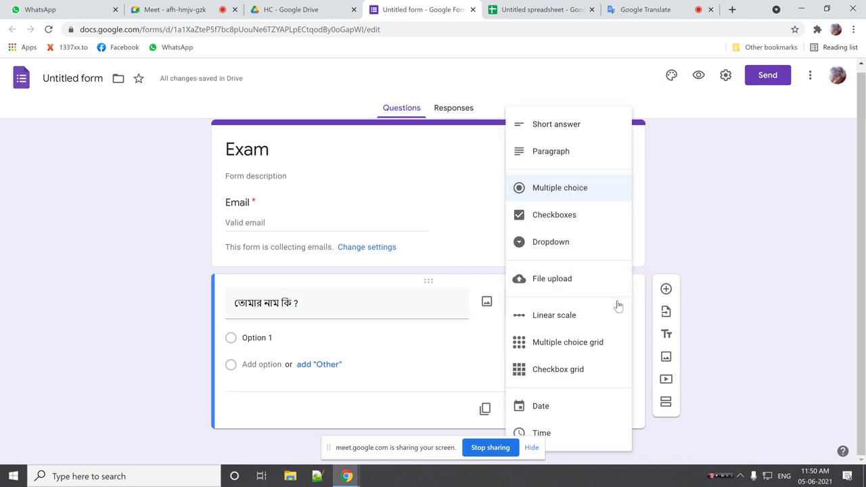
left_click(565, 129)
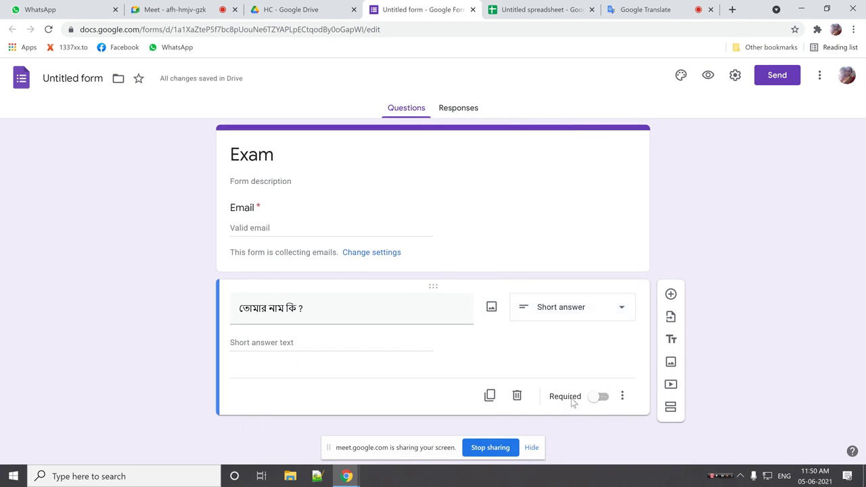
left_click(606, 401)
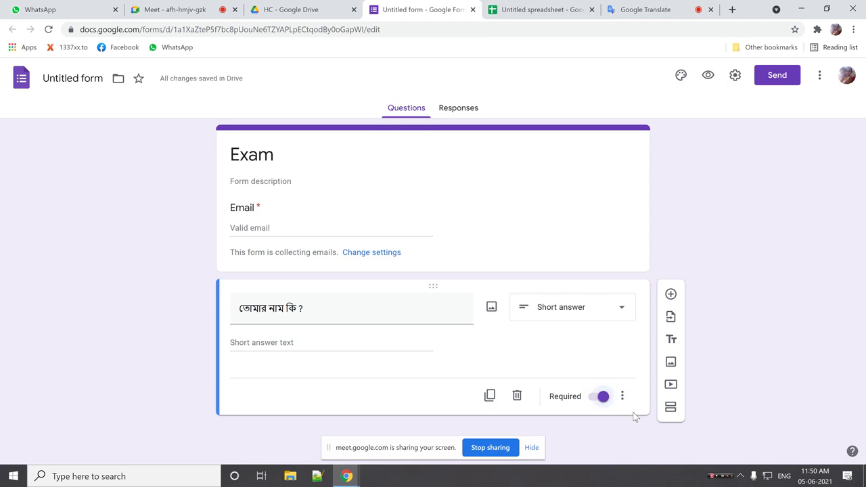
left_click(677, 410)
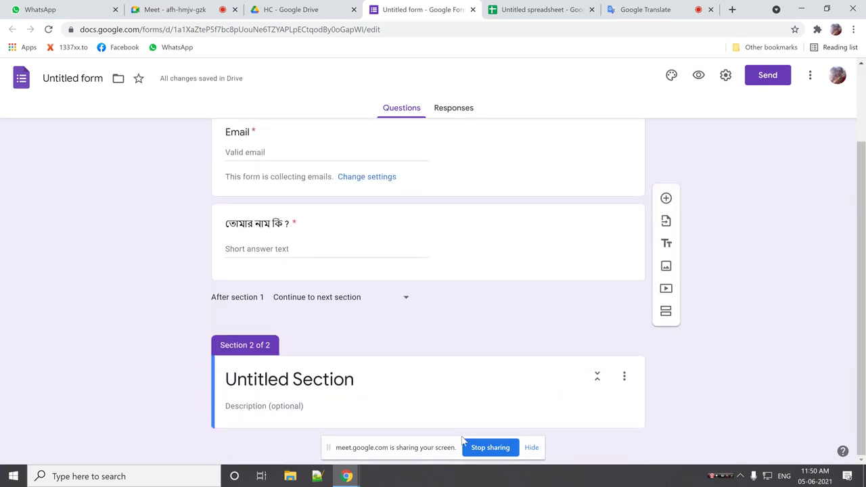
Step: Replace the text in Google Translate by dictating "তোমার বয়স কত", accept the suggested spelling and copy it
left_click(303, 380)
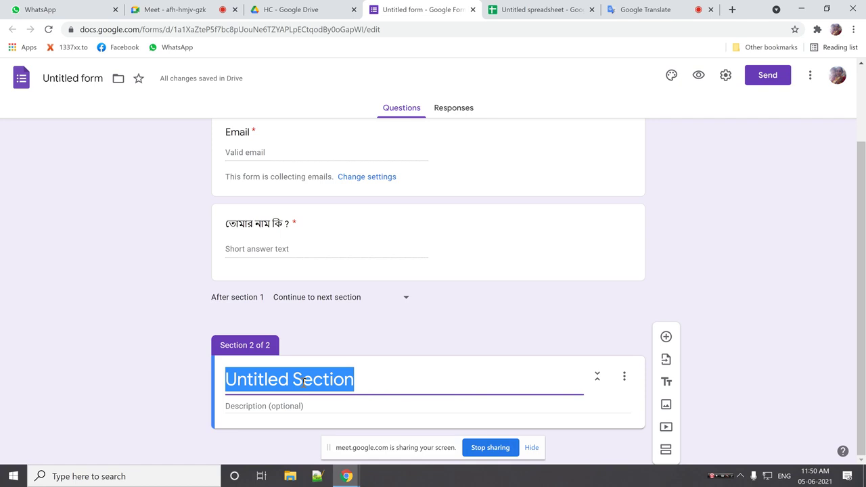
left_click(645, 11)
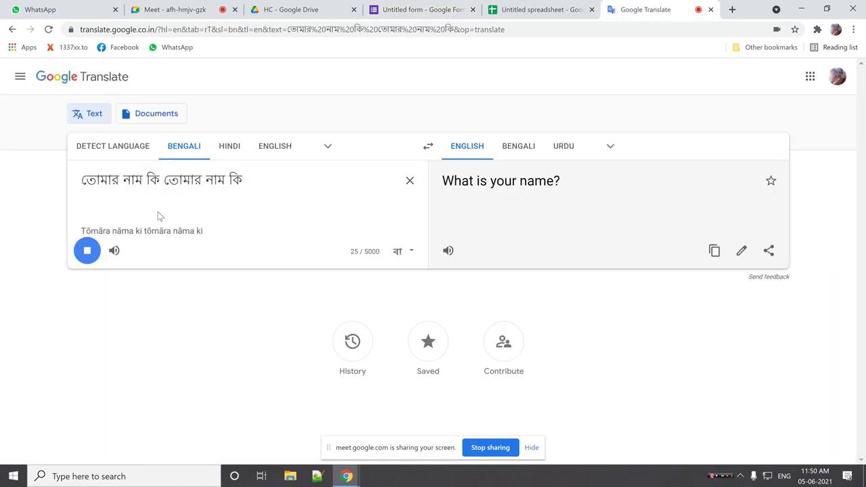
left_click(88, 250)
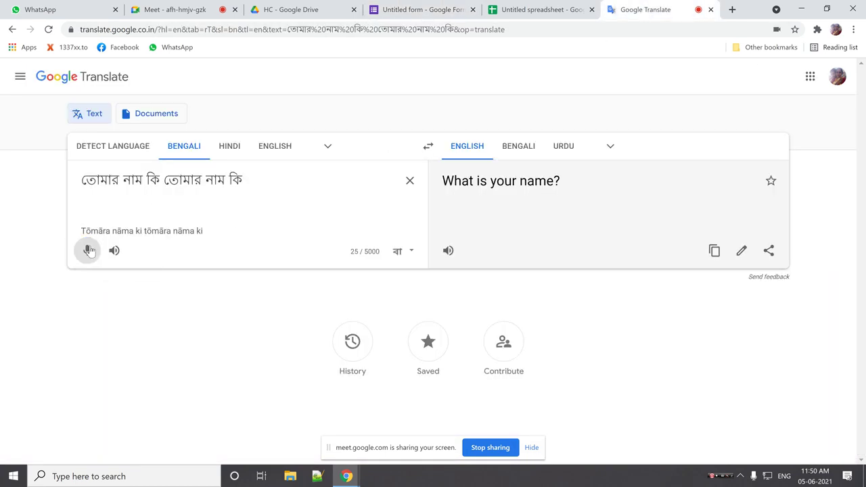
left_click(410, 180)
left_click(87, 239)
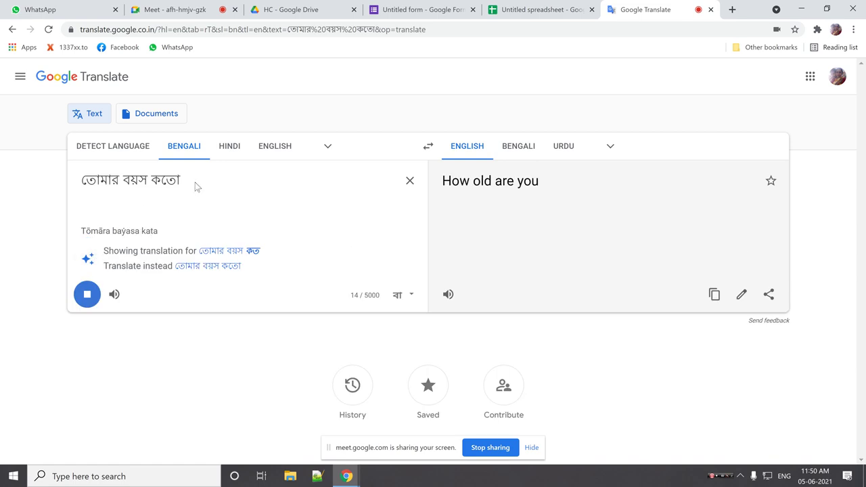
left_click(240, 253)
left_click_drag(180, 188, 79, 179)
key("ctrl+c")
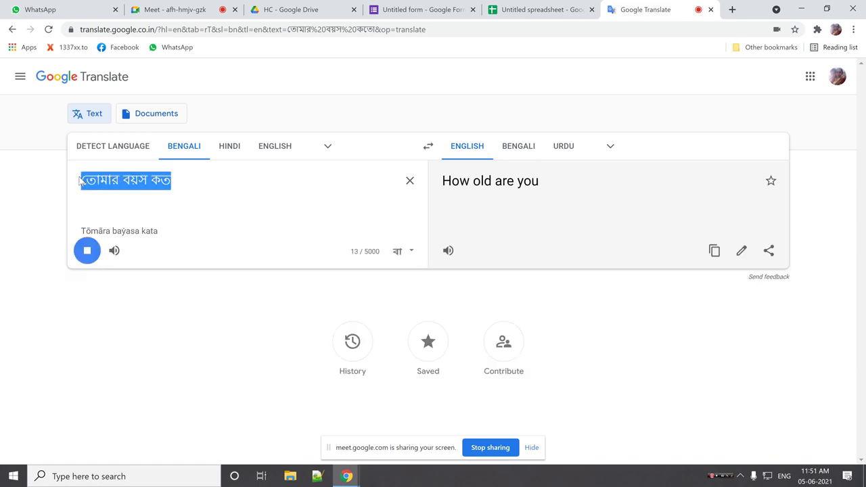
Step: Paste the copied Bengali text as the title of section 2 in the form, ending it with a question mark
left_click(409, 18)
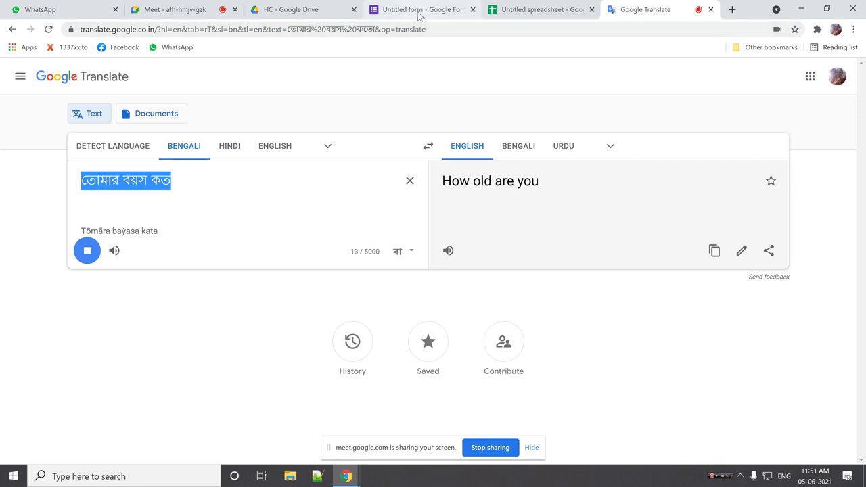
key("ctrl+v")
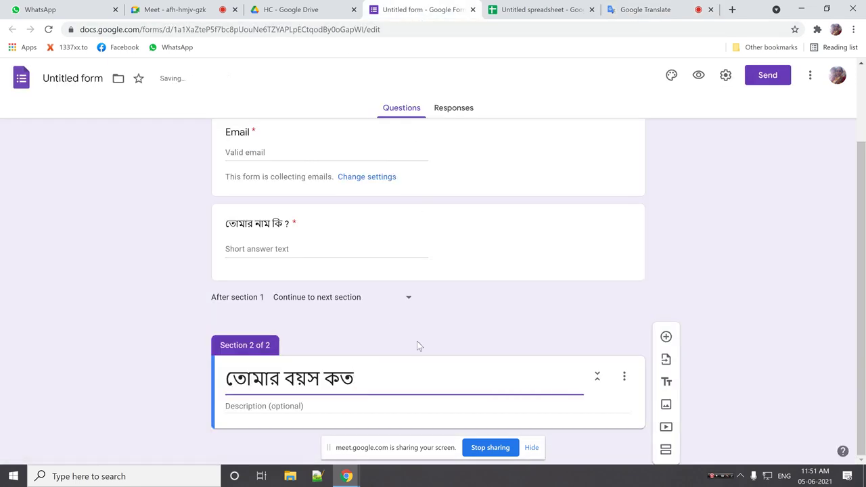
type("?")
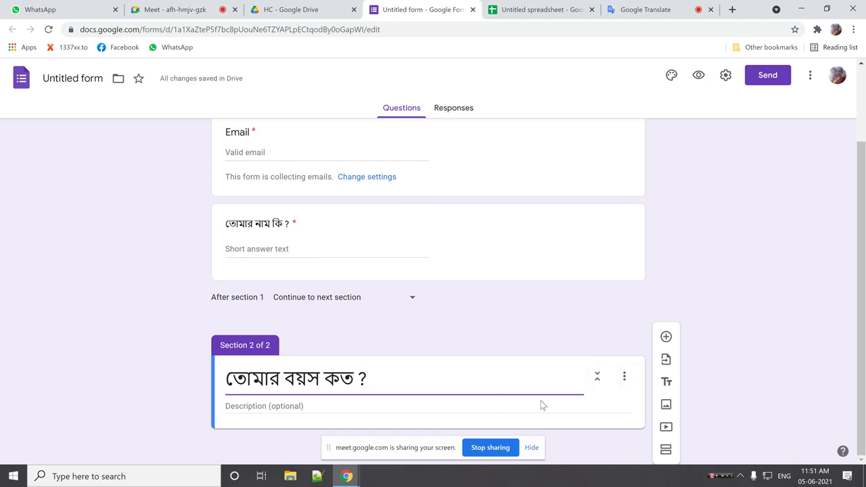
Step: Add a question to section 2 and move the section title text "তোমার বয়স কত ?" into it, leaving the section title empty
left_click(666, 336)
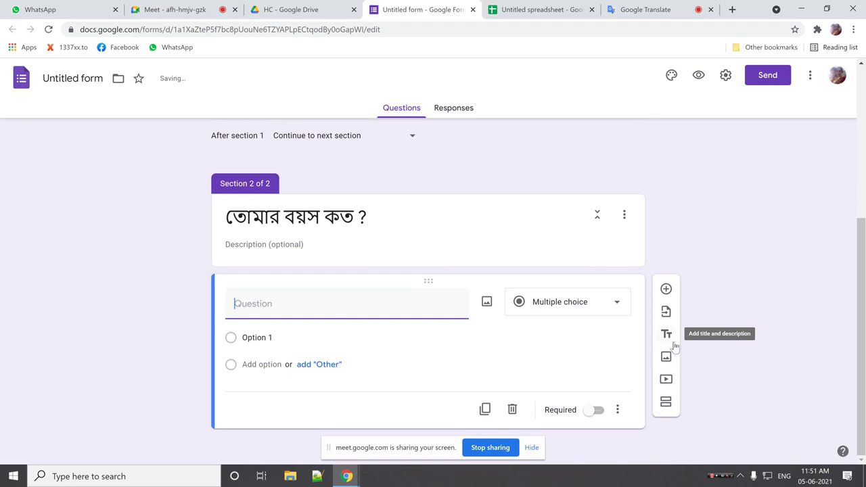
left_click(318, 217)
key("ctrl+c")
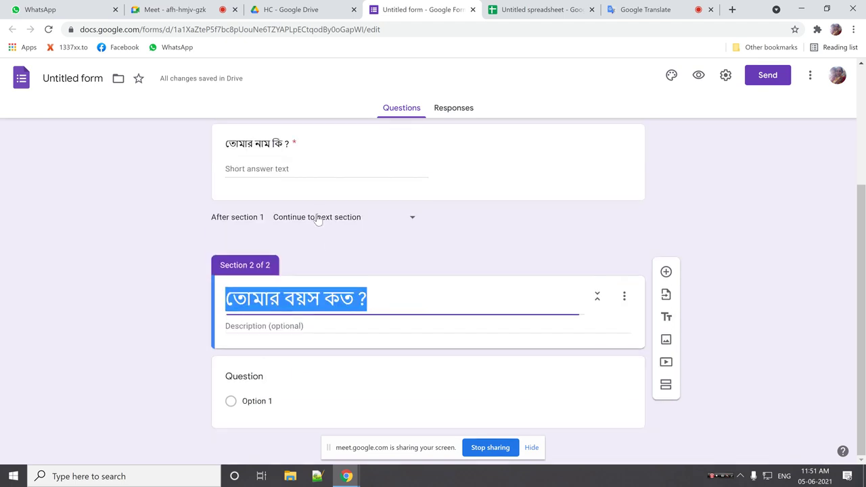
left_click(318, 217)
left_click(245, 305)
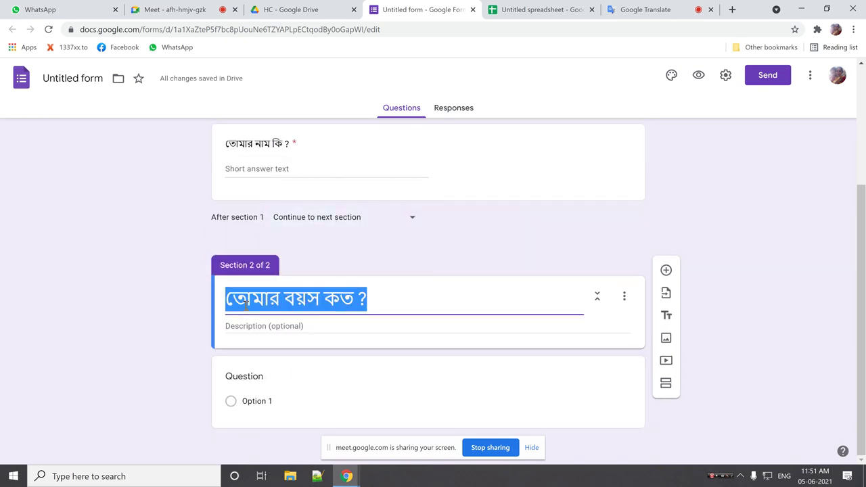
key("BackSpace")
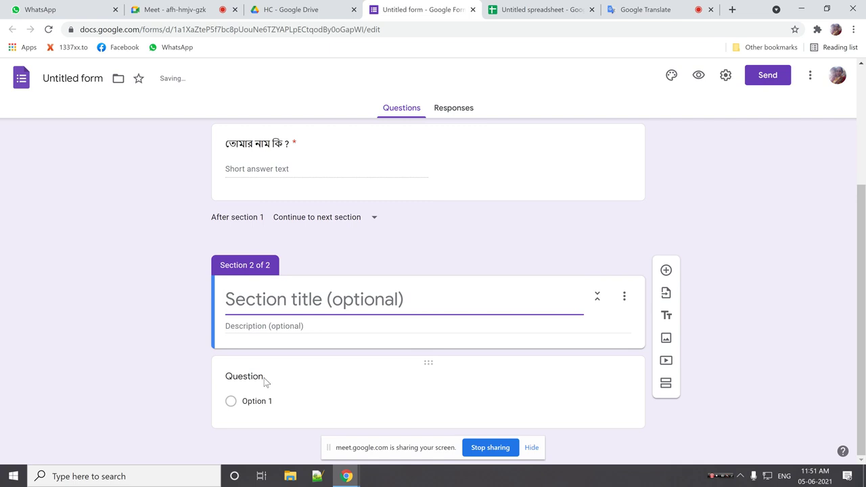
left_click(275, 376)
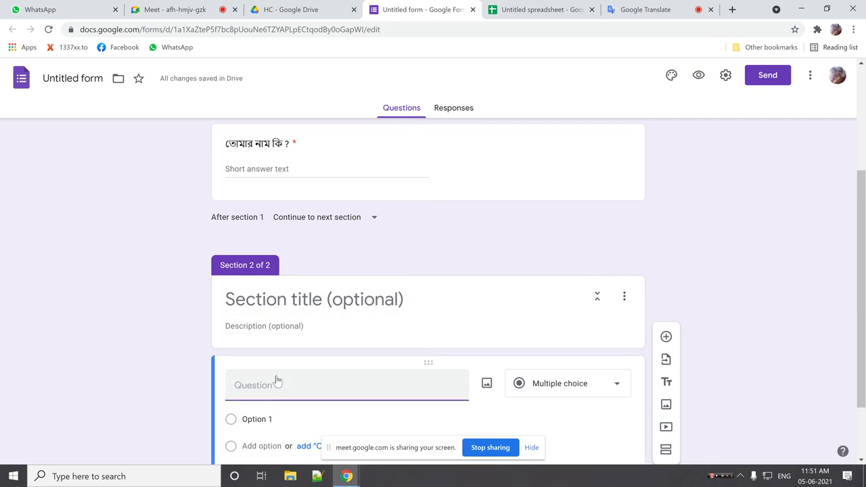
key("ctrl+v")
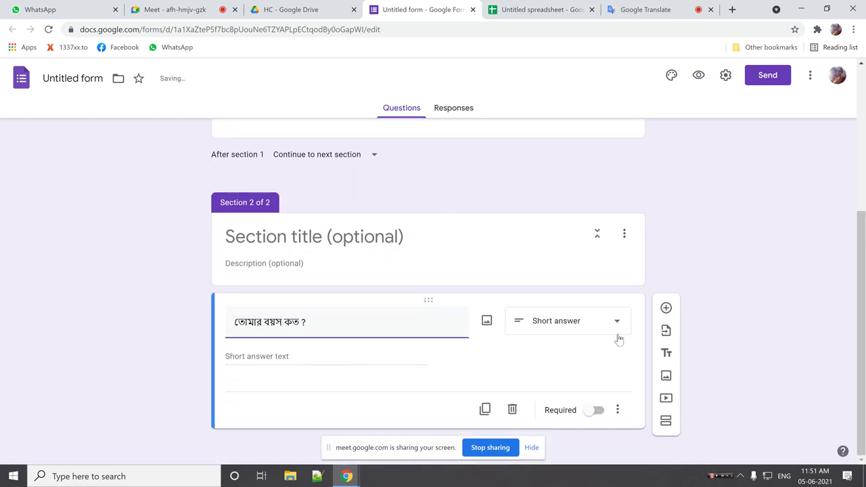
Step: Set the answer type of the age question in section 2 to Date and make the question required
left_click(616, 322)
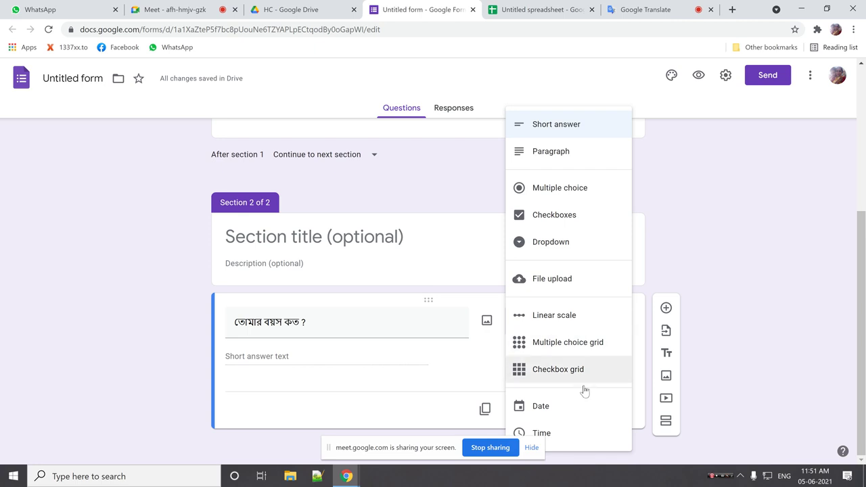
left_click(557, 406)
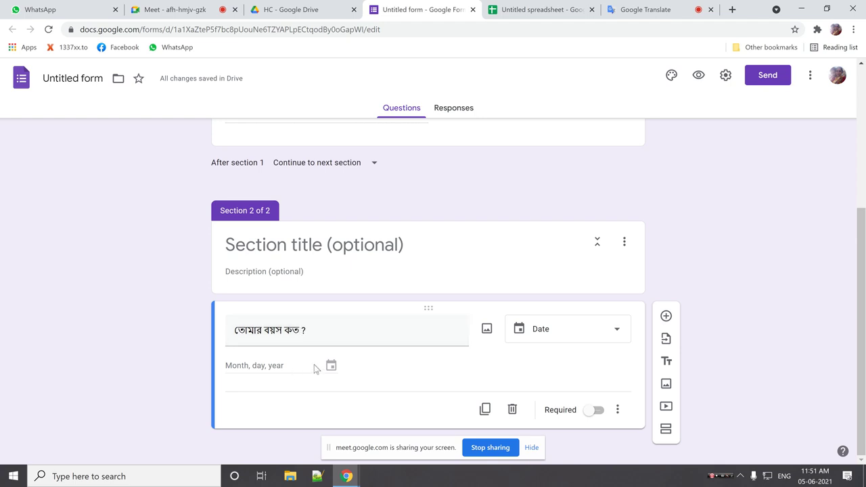
left_click(596, 411)
Step: Turn off email collection in the form's send options and copy its shortened share link
scroll(409, 327, "up", 4)
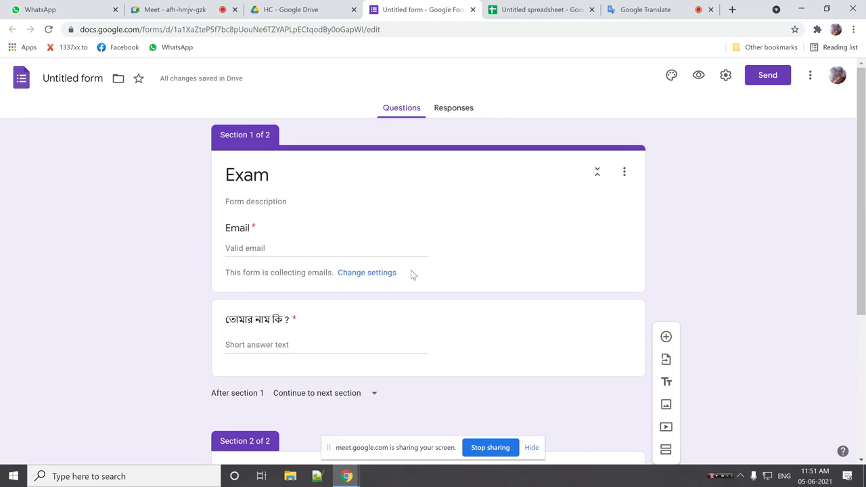
scroll(409, 267, "down", 3)
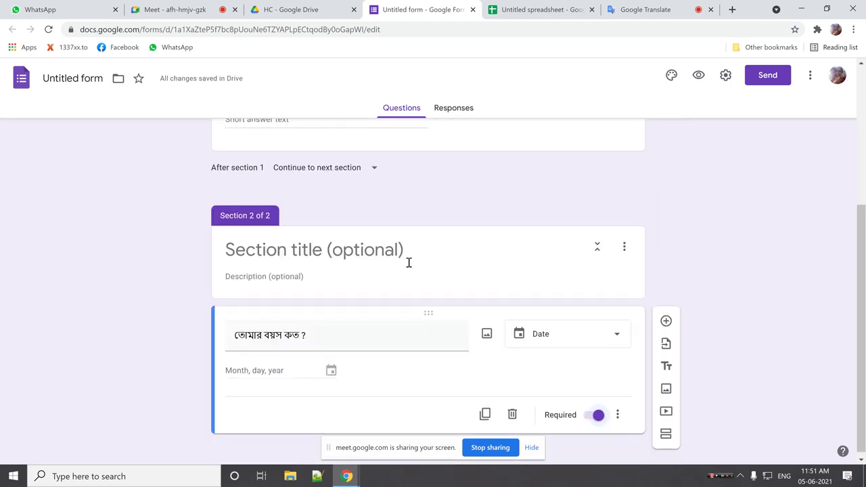
scroll(409, 264, "up", 3)
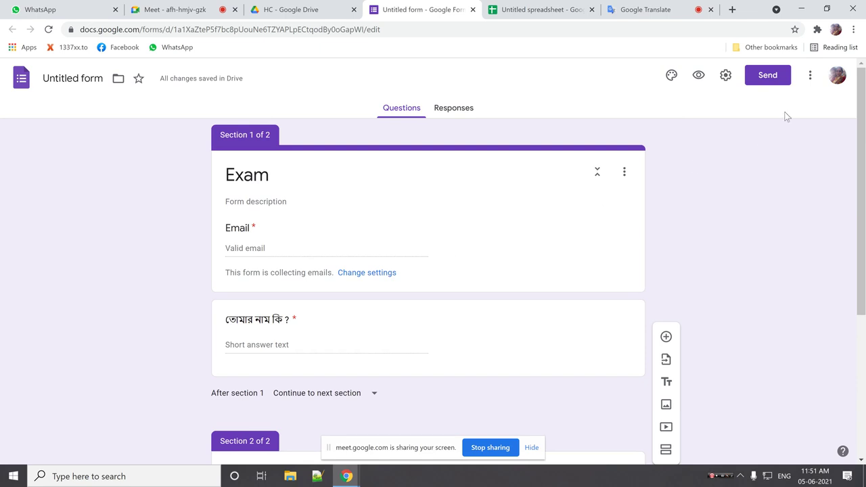
left_click(768, 75)
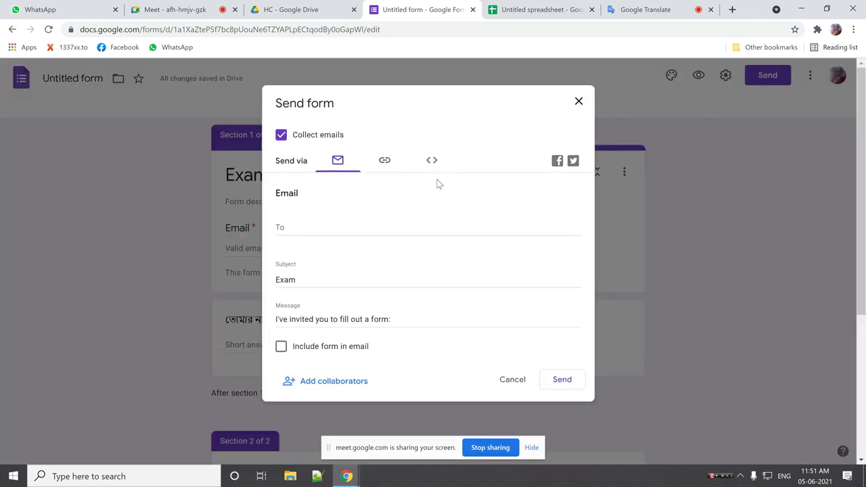
left_click(385, 160)
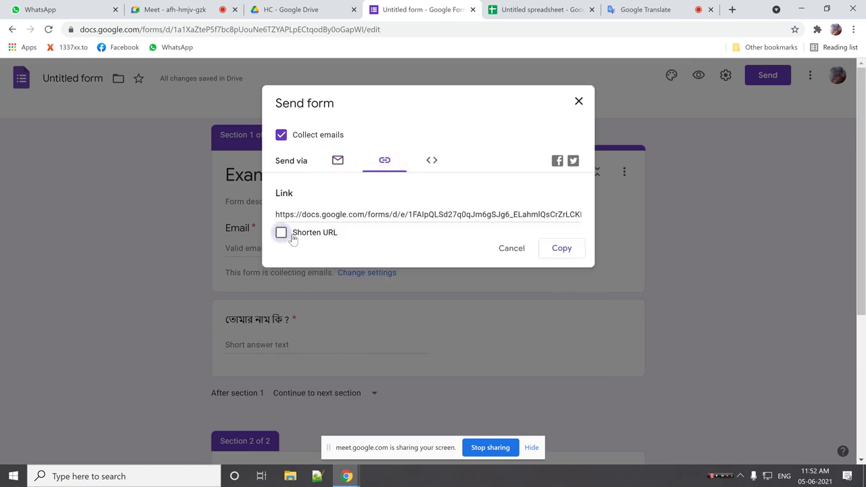
left_click(281, 233)
left_click(282, 135)
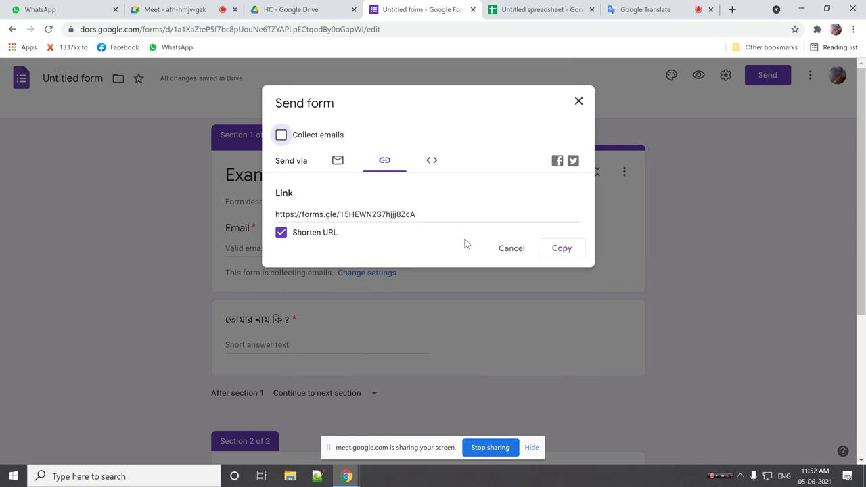
left_click(564, 248)
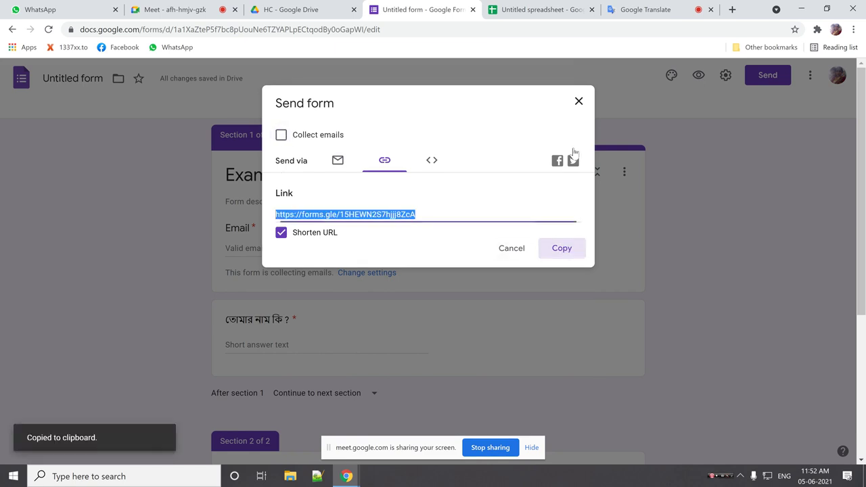
left_click(580, 100)
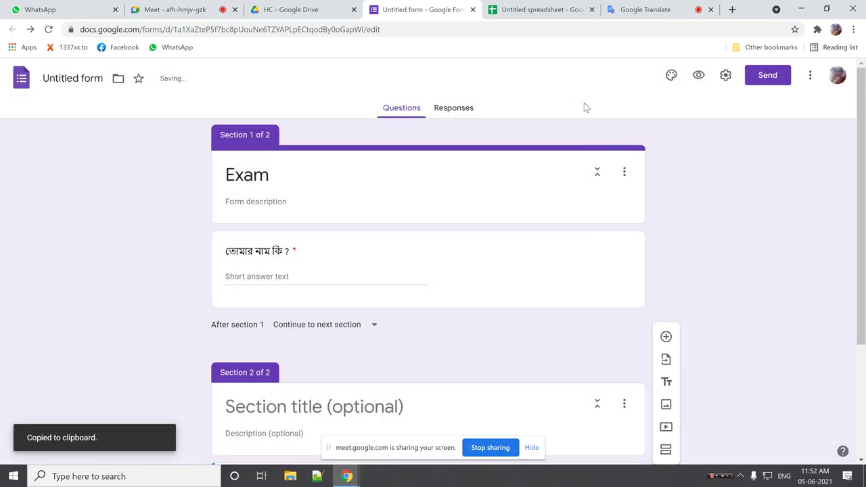
Step: Switch to WhatsApp, send the copied form link to the HC student's chat and hide the screen-sharing notice
left_click(63, 11)
scroll(155, 337, "down", 3)
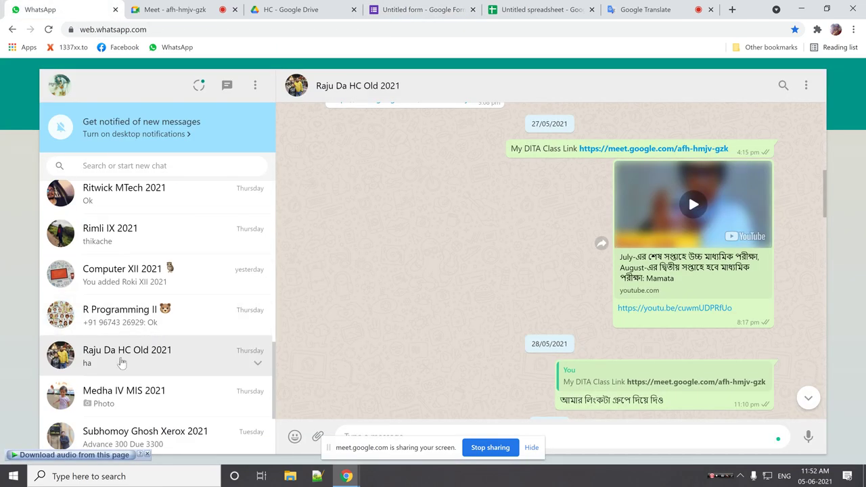
key("ctrl+v")
key("Return")
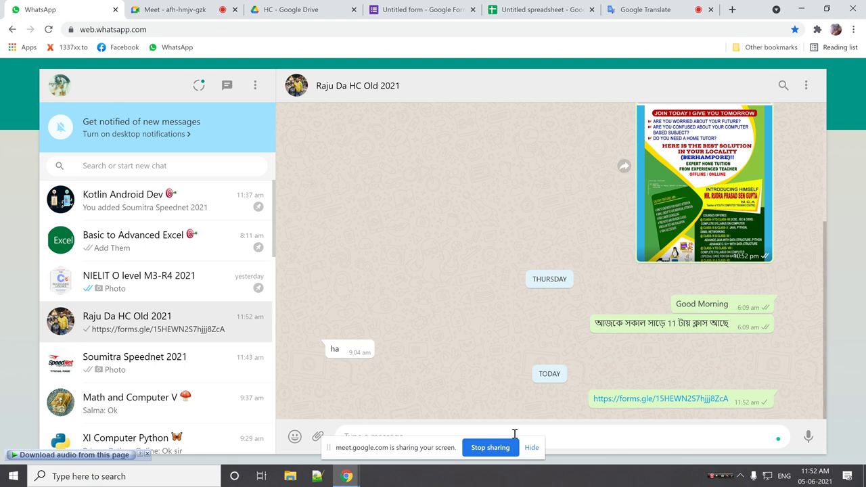
left_click(532, 447)
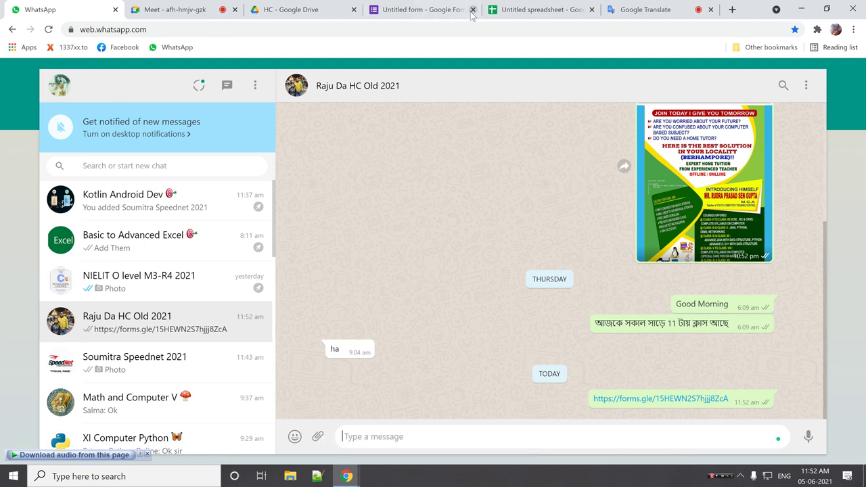
Step: Return to the Google Forms editor and rename the untitled form file as Exam
left_click(435, 10)
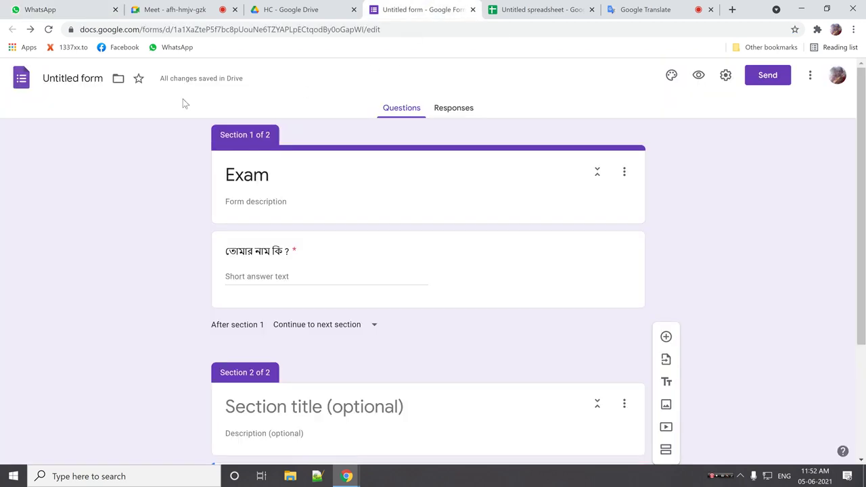
left_click(77, 79)
left_click(112, 152)
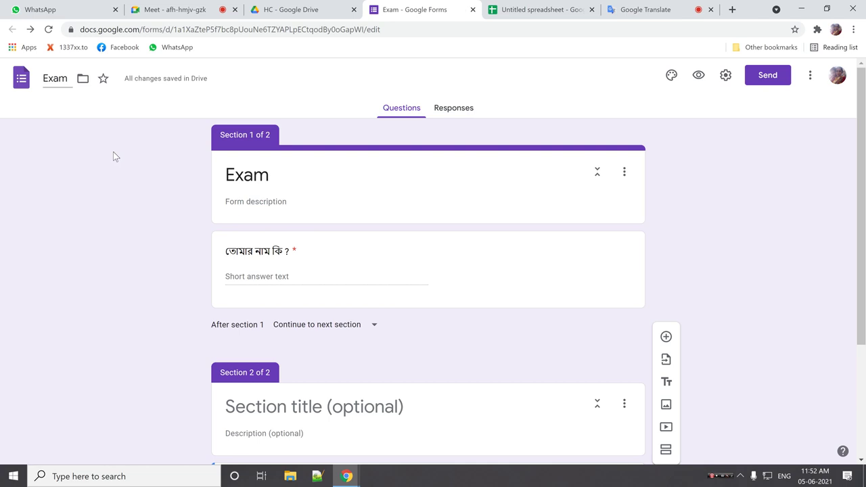
Step: Create a new linked spreadsheet for the form's responses, close it and return to the form's questions
left_click(460, 109)
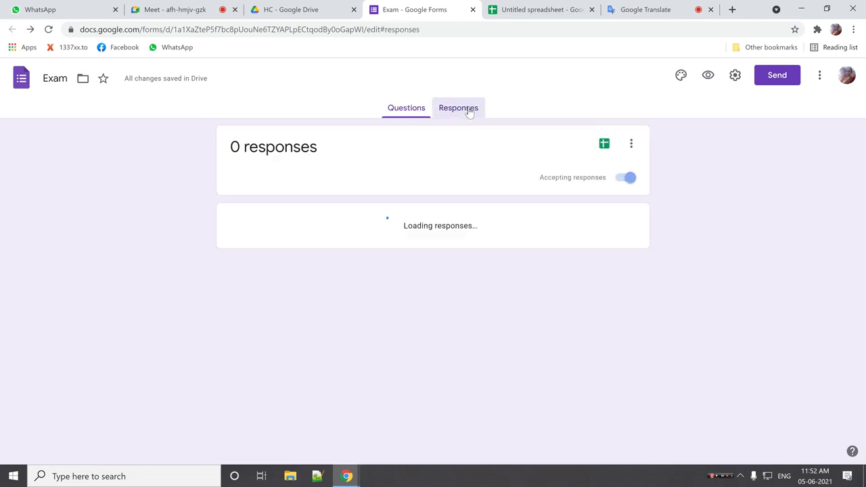
left_click(605, 143)
left_click(562, 216)
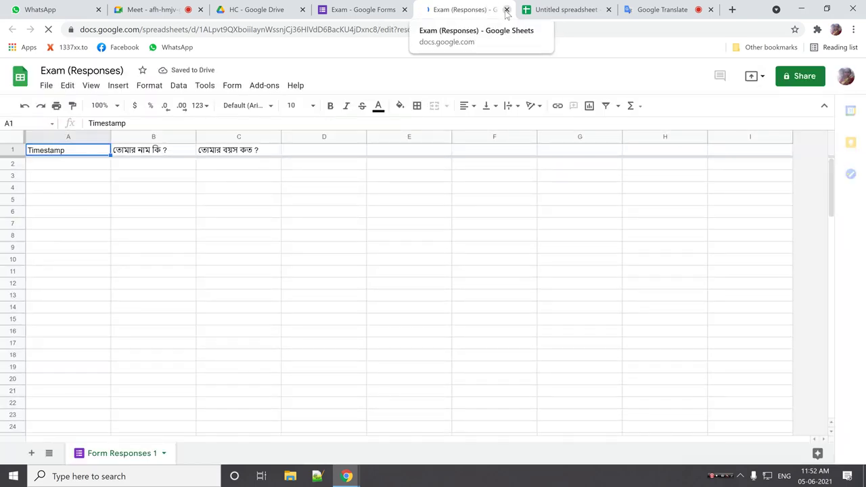
left_click(506, 9)
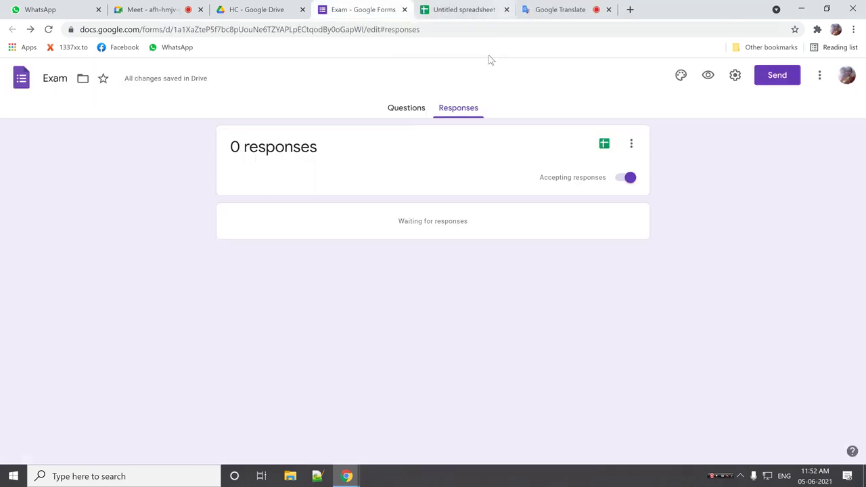
left_click(407, 110)
scroll(358, 270, "down", 3)
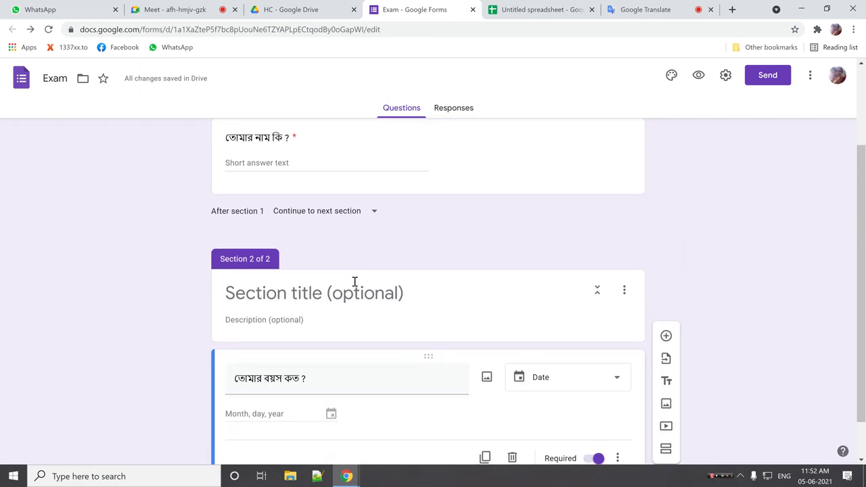
scroll(352, 285, "up", 3)
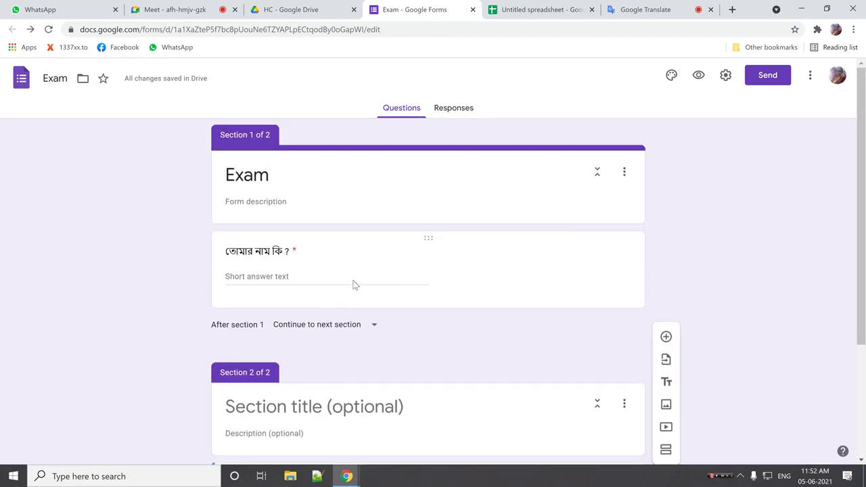
scroll(352, 285, "down", 3)
scroll(353, 284, "up", 3)
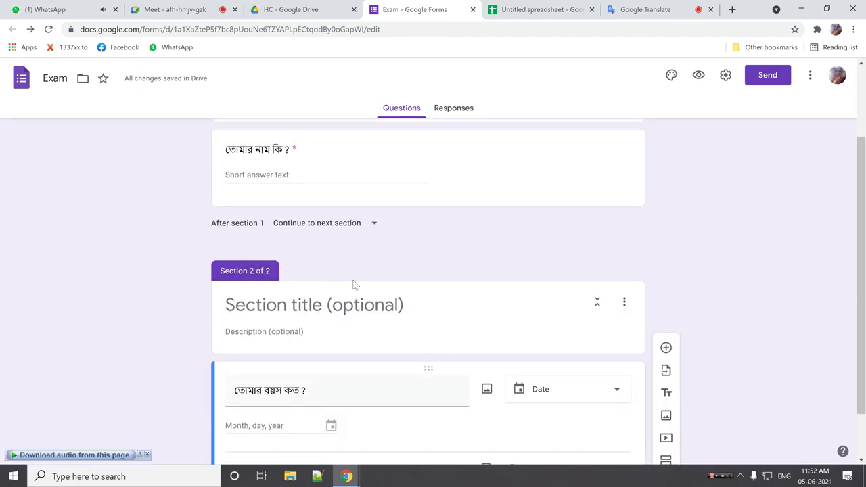
Step: Switch to WhatsApp and send the form link to the unsaved contact with the unread "hi sir" message
left_click(47, 9)
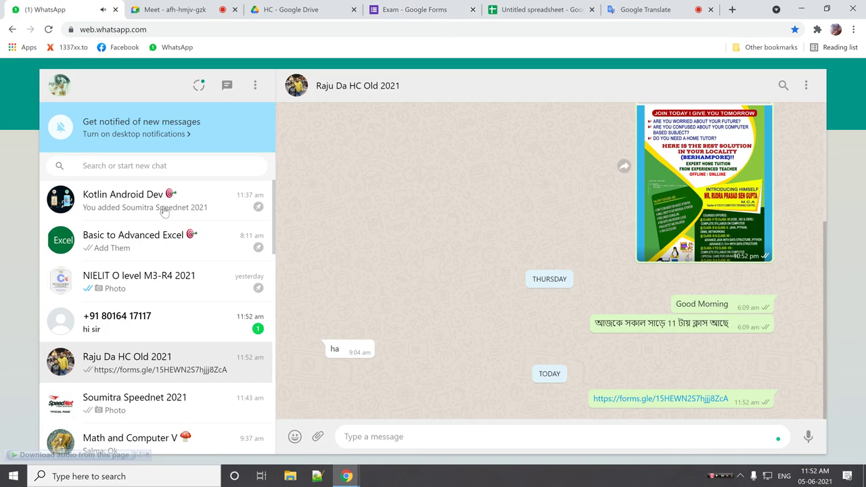
left_click(146, 320)
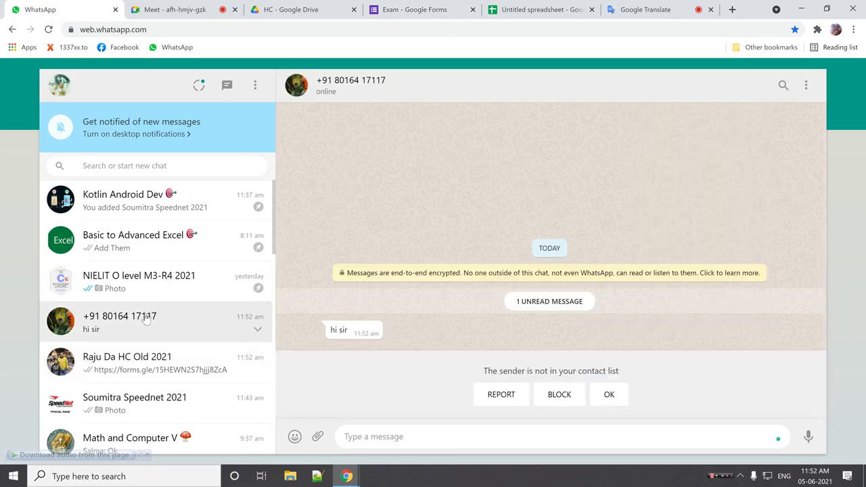
type("https://forms.gle/15HEWN2S7hjjj8ZcA")
key("Return")
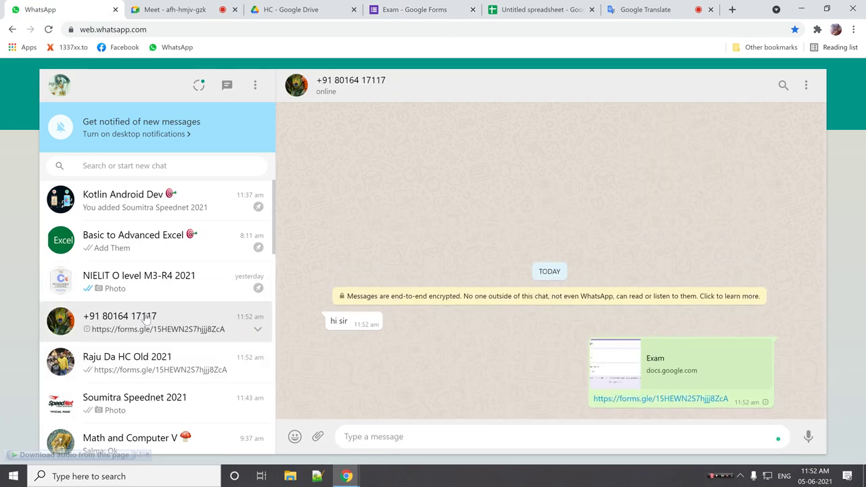
Step: Save new default settings in the Exam form: emails not collected, questions required and default quiz point value 1
left_click(404, 13)
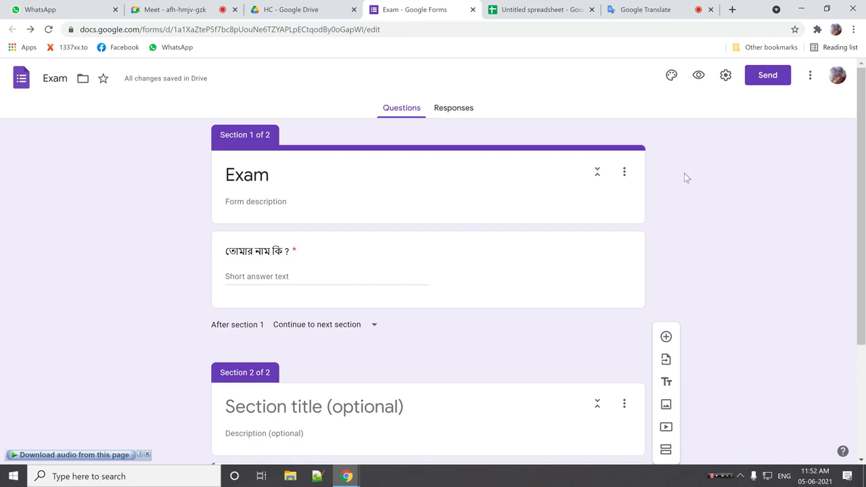
left_click(810, 75)
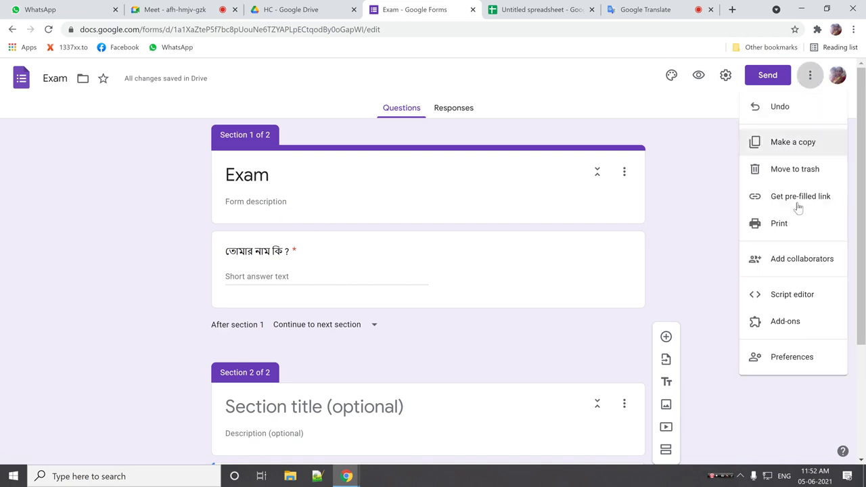
left_click(803, 357)
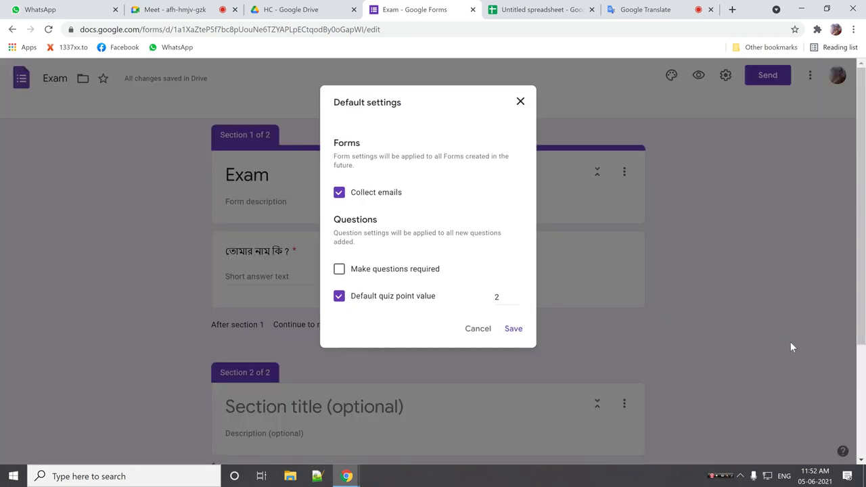
left_click(393, 195)
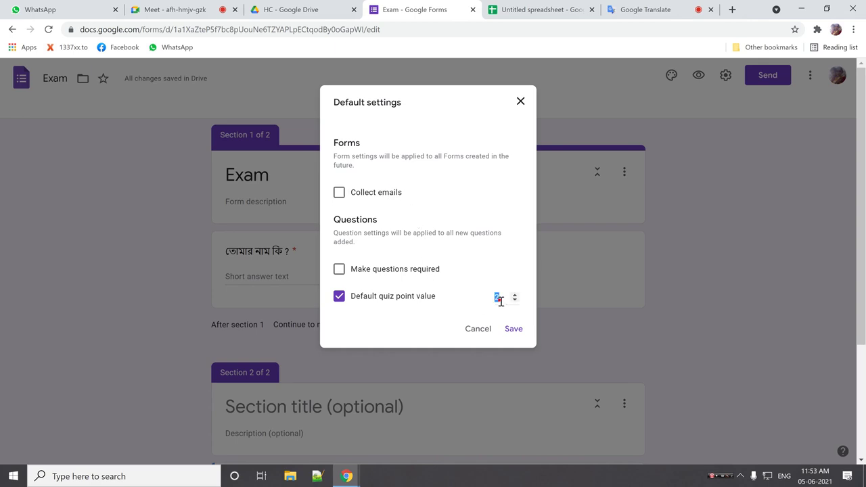
type("1")
left_click(419, 275)
left_click(512, 329)
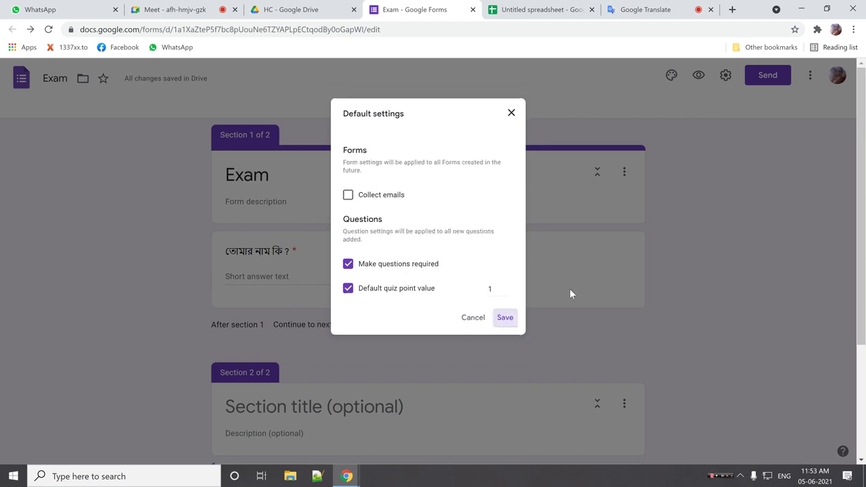
Step: Turn the Exam form into a quiz with grades released later, after manual review, and save the settings
left_click(761, 80)
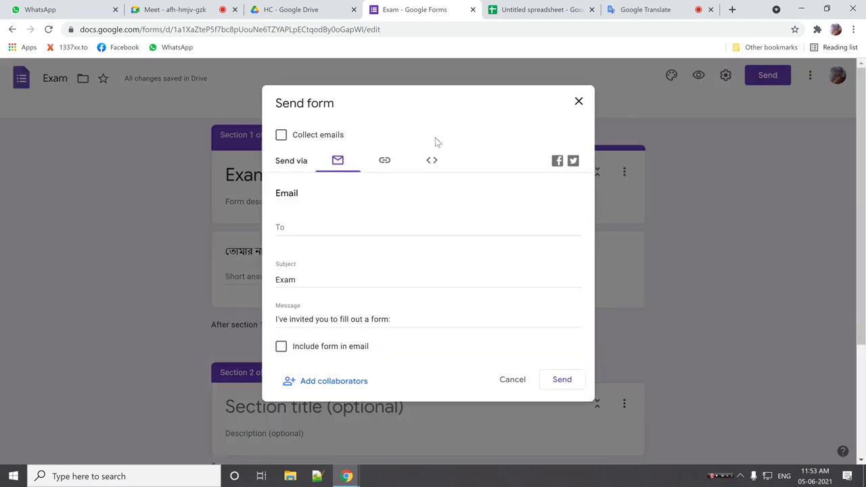
left_click(579, 101)
left_click(725, 75)
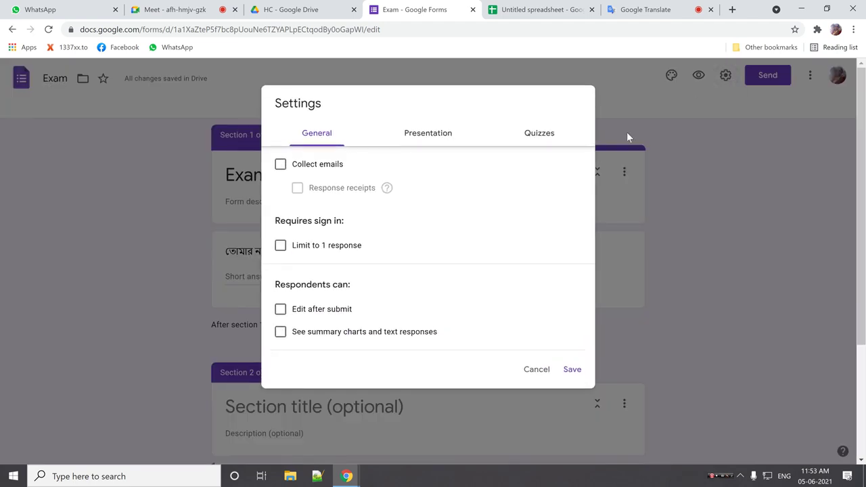
left_click(522, 135)
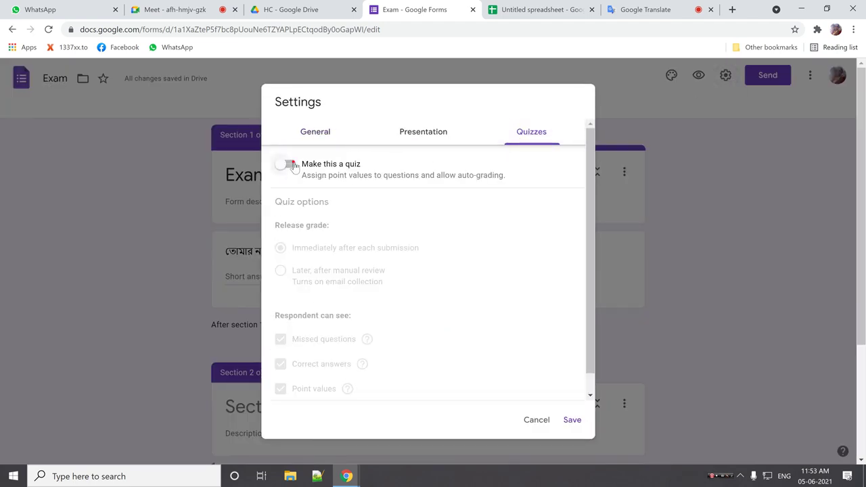
left_click(293, 166)
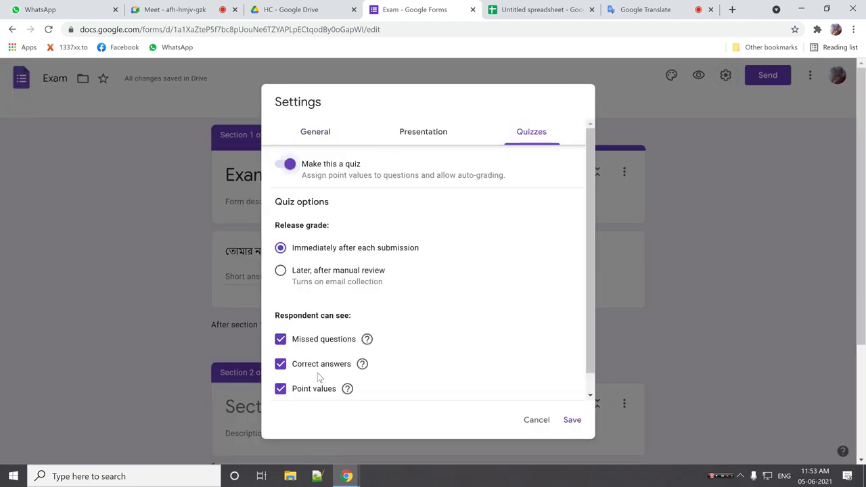
left_click(336, 273)
left_click(572, 420)
left_click(228, 7)
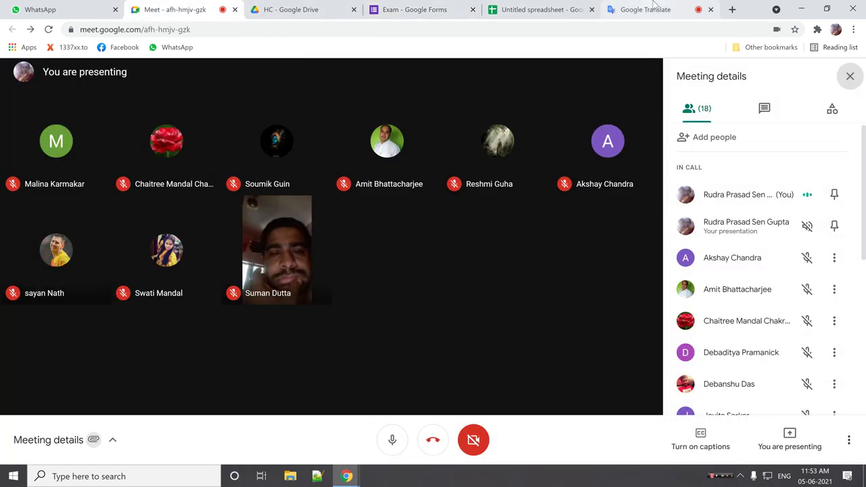
left_click(420, 10)
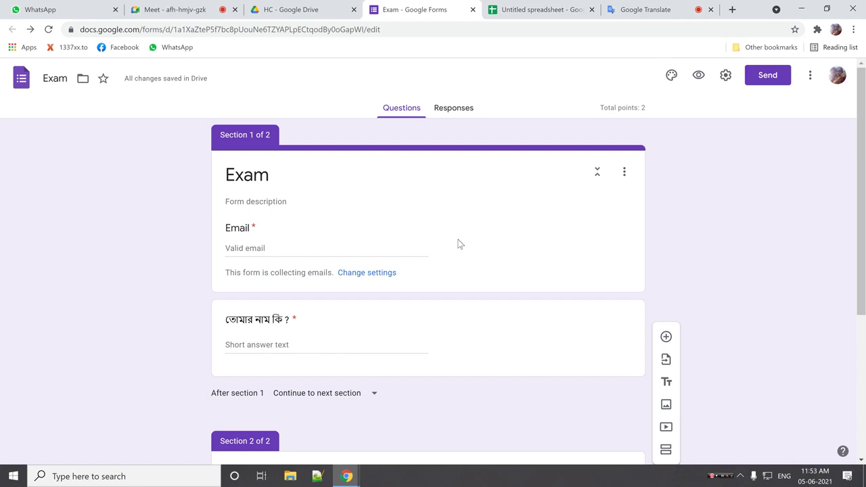
left_click(810, 80)
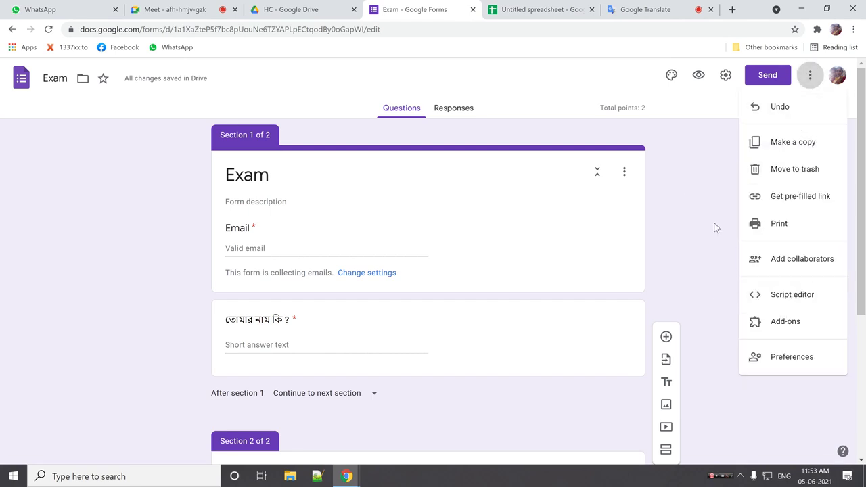
left_click(704, 77)
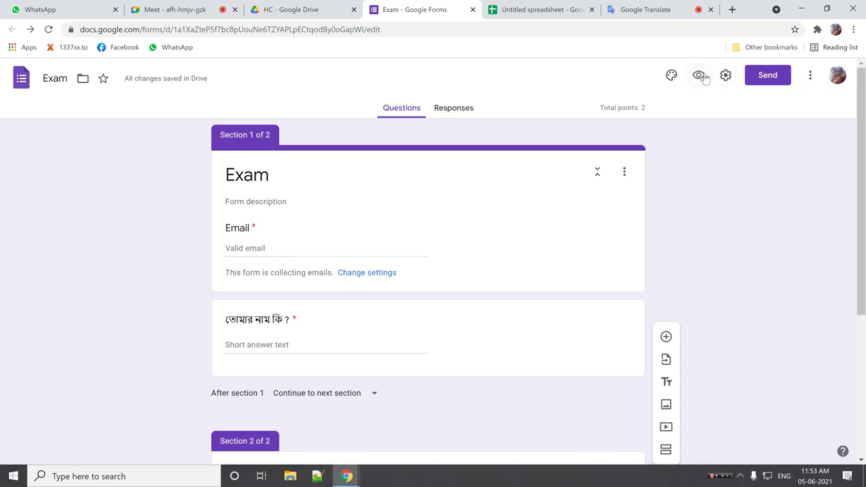
Step: Preview the Exam form, try to advance with its required fields empty, and close the preview
left_click(700, 75)
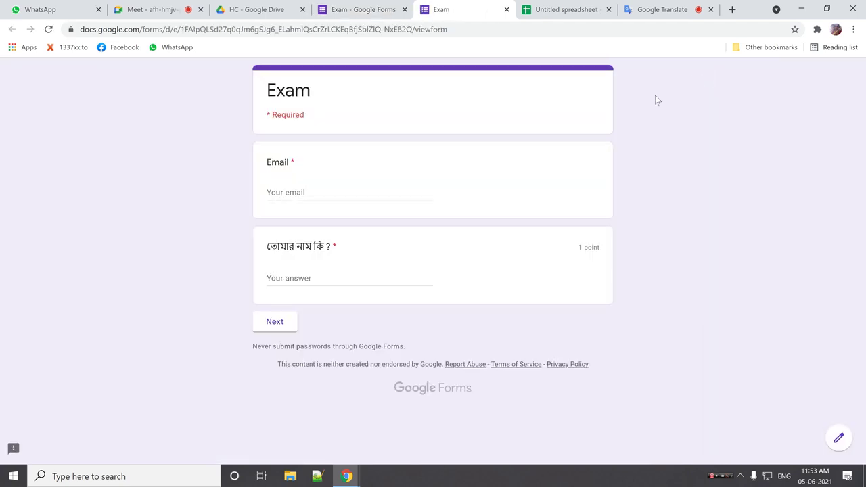
left_click(286, 322)
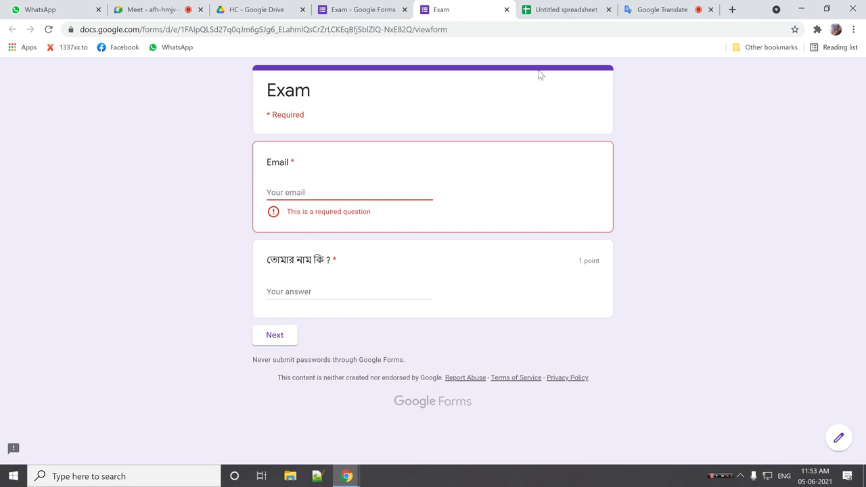
left_click(506, 10)
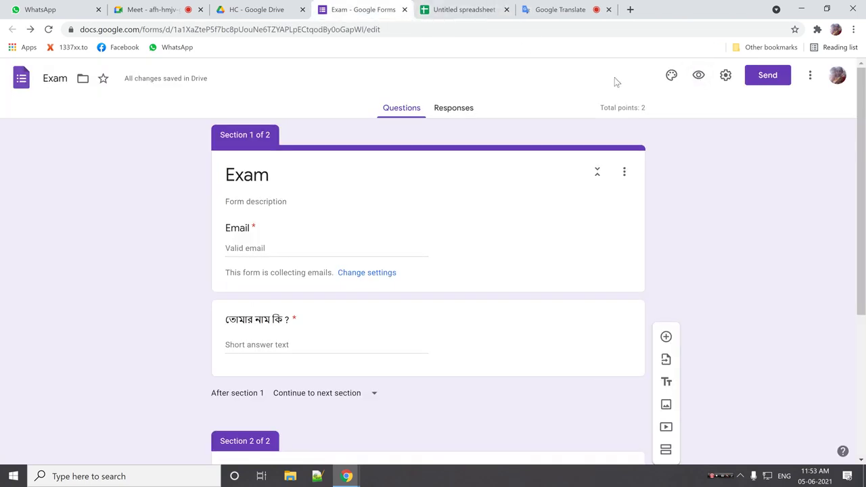
Step: Customize the Exam form's theme with the Work and School heart-shaped open-book header image and the Playful font style
left_click(671, 76)
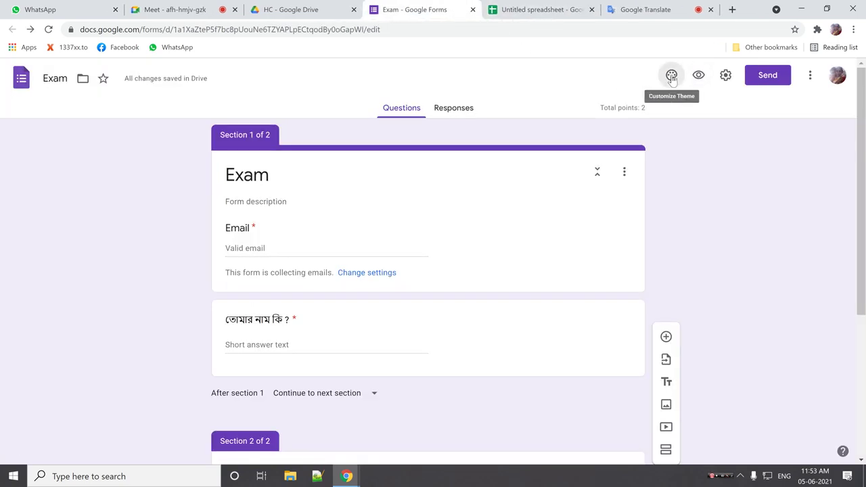
left_click(765, 188)
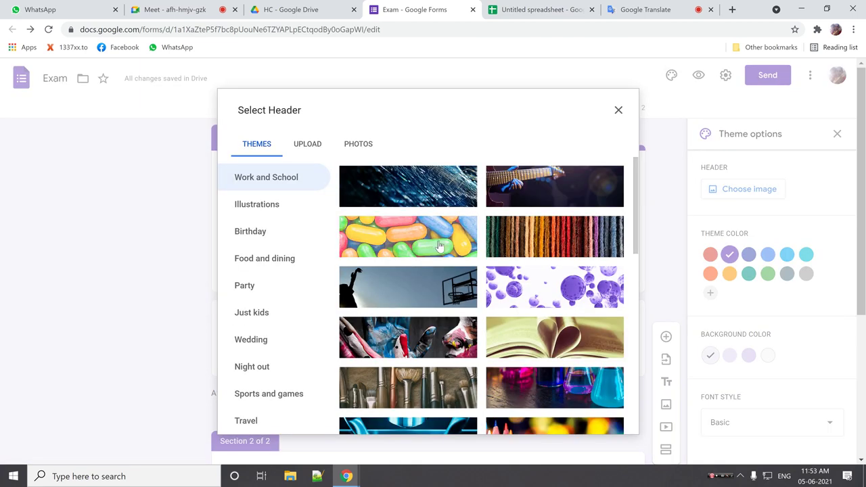
left_click(548, 340)
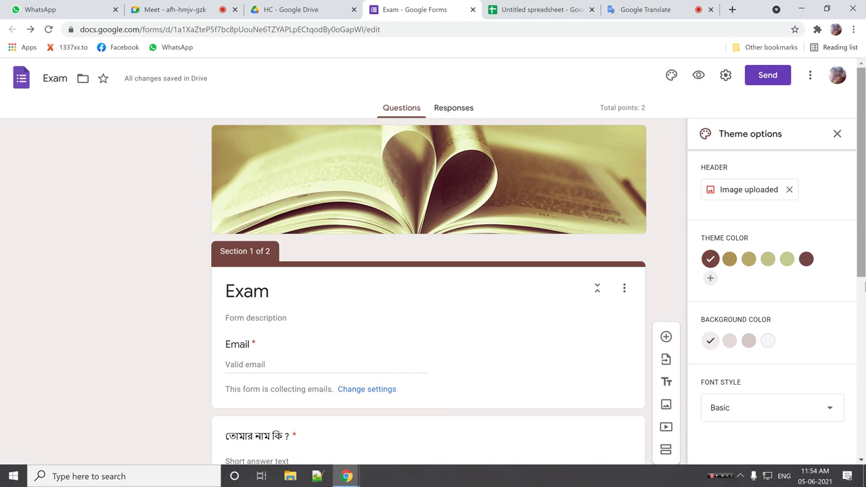
left_click(839, 418)
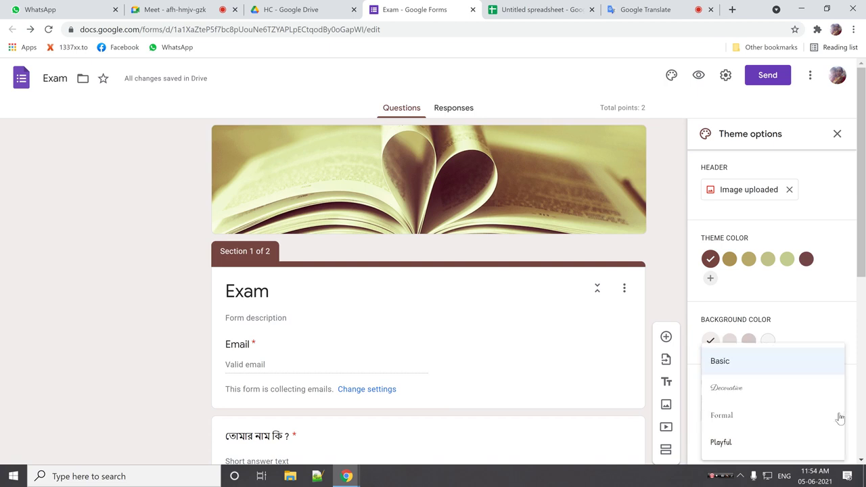
left_click(748, 440)
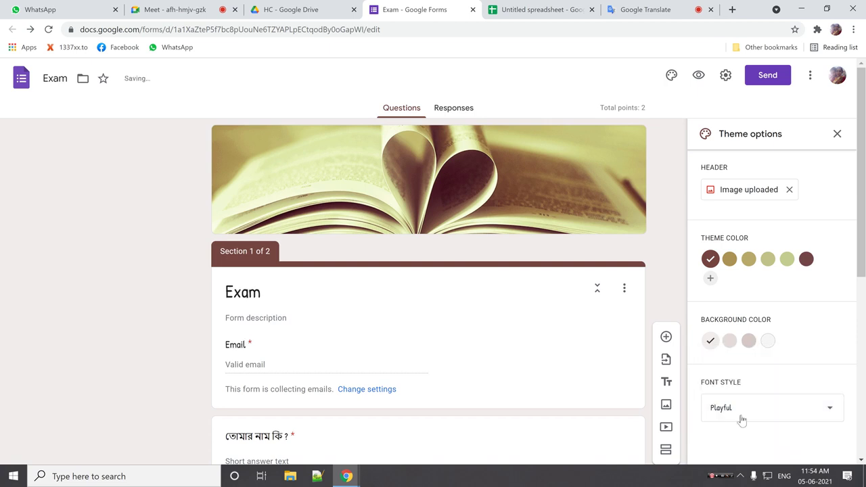
scroll(738, 418, "down", 5)
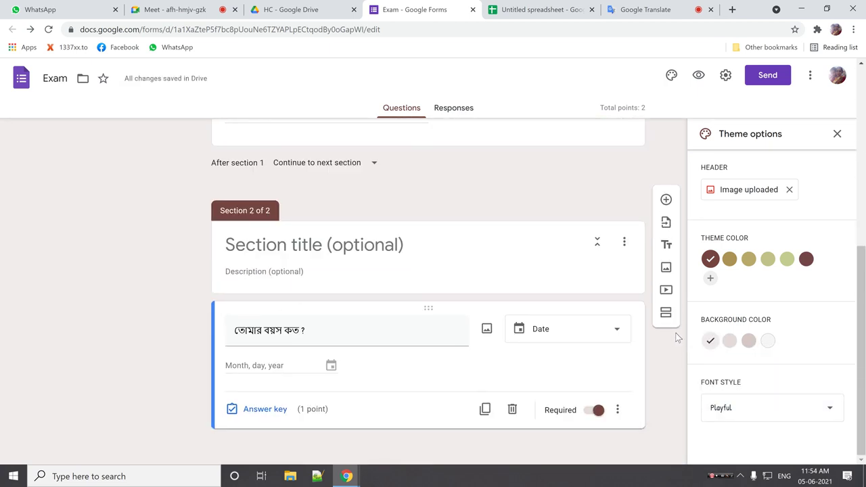
scroll(673, 333, "up", 4)
left_click(837, 134)
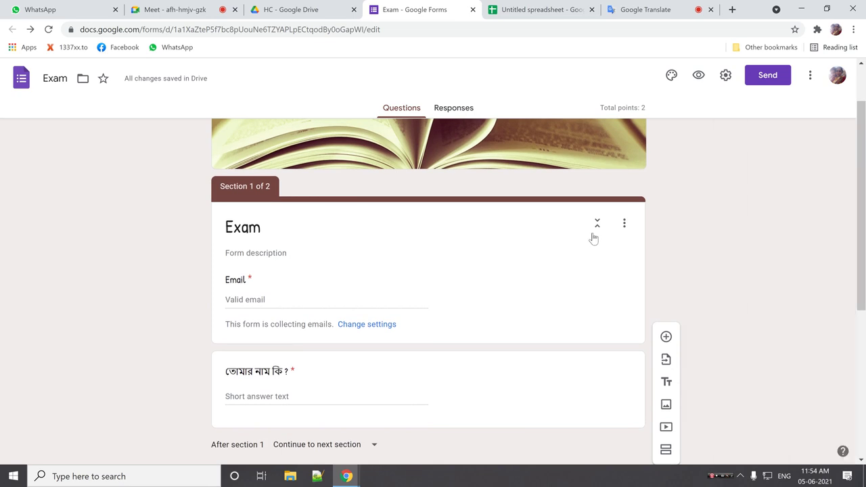
scroll(588, 236, "up", 1)
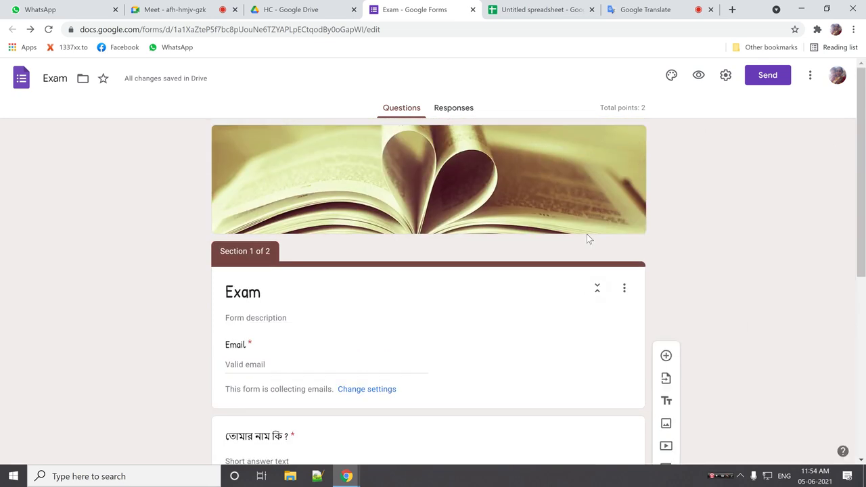
Step: Preview the Exam form with its new theme, check the Google Meet call and return to the form editor
left_click(699, 74)
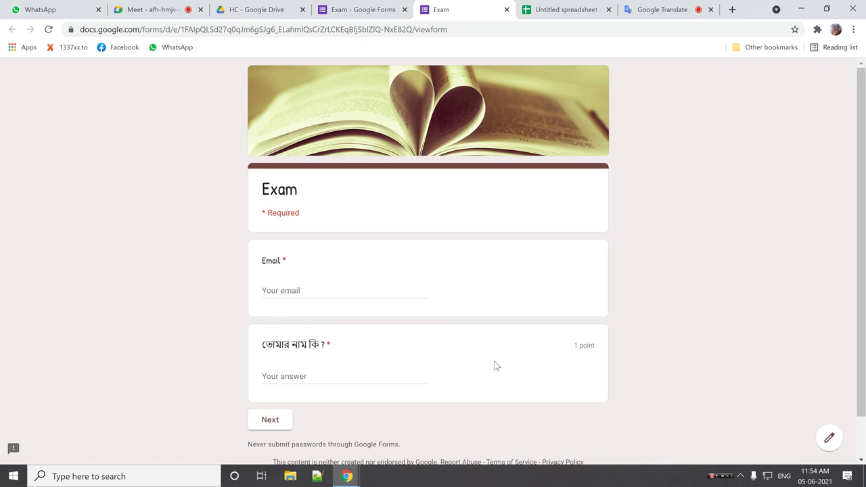
left_click(507, 9)
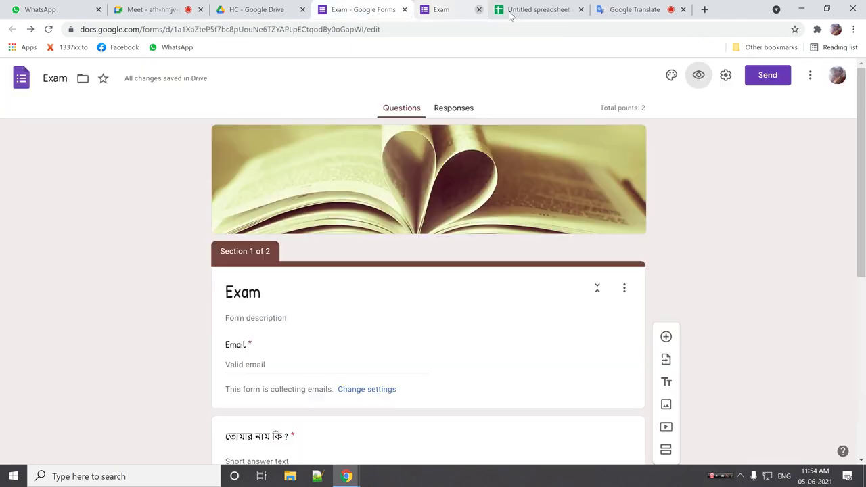
left_click(193, 11)
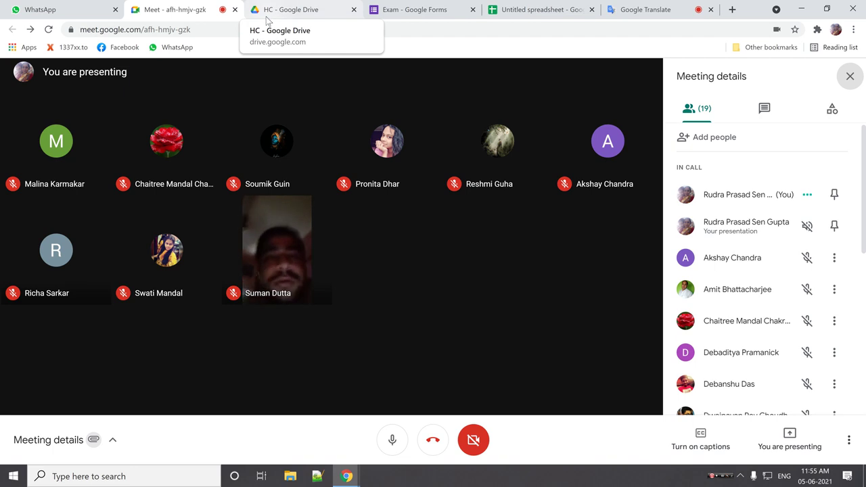
left_click(412, 9)
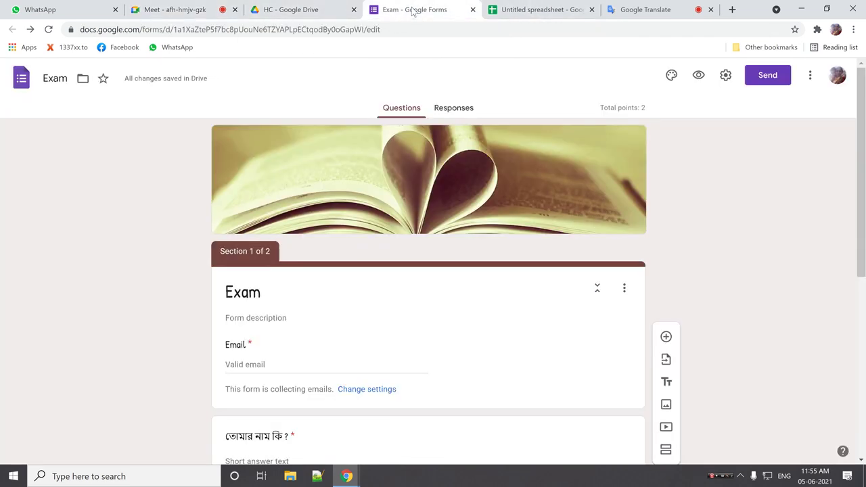
Step: Duplicate the Bengali age question in section 2 and add a third section below it
scroll(392, 248, "down", 5)
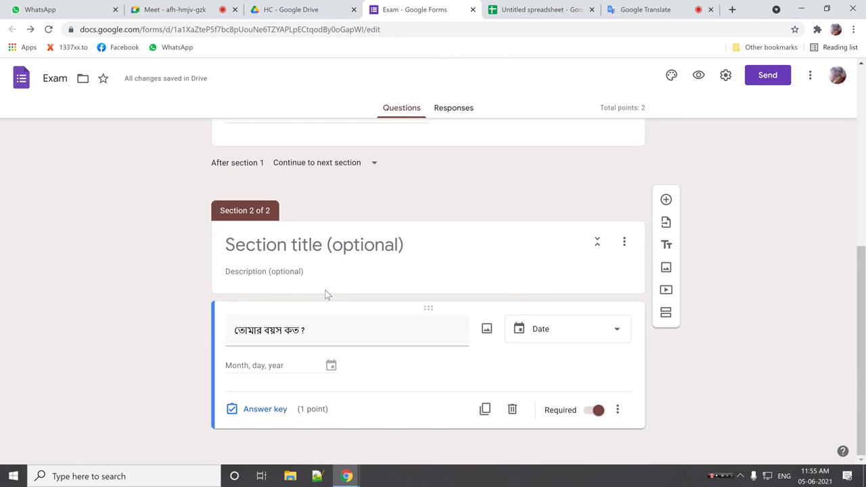
left_click(484, 411)
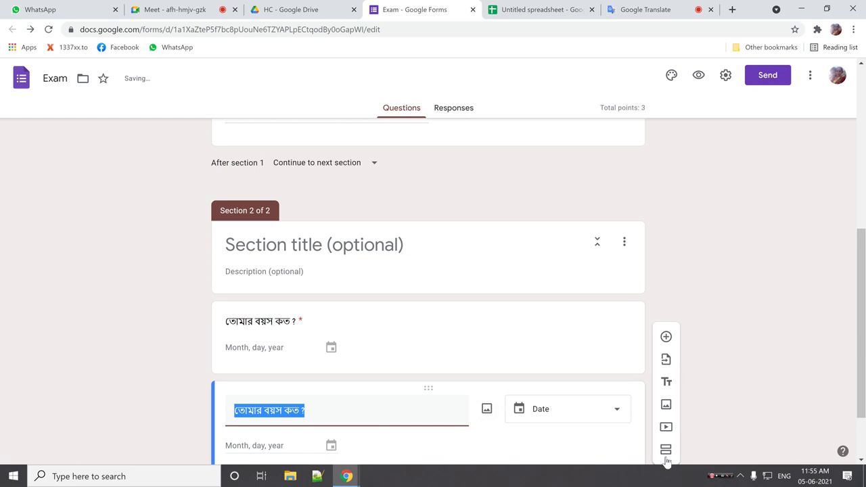
left_click(666, 449)
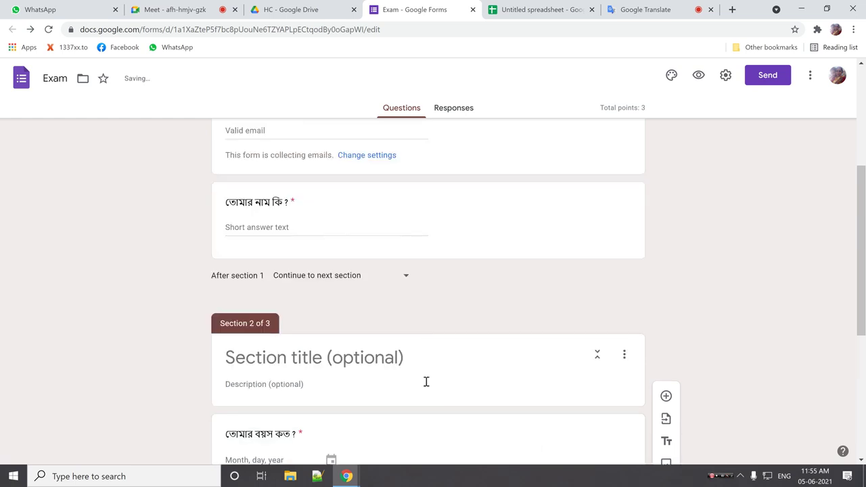
Step: Delete the duplicated age question and add a new multiple-choice question to the untitled third section
left_click(546, 355)
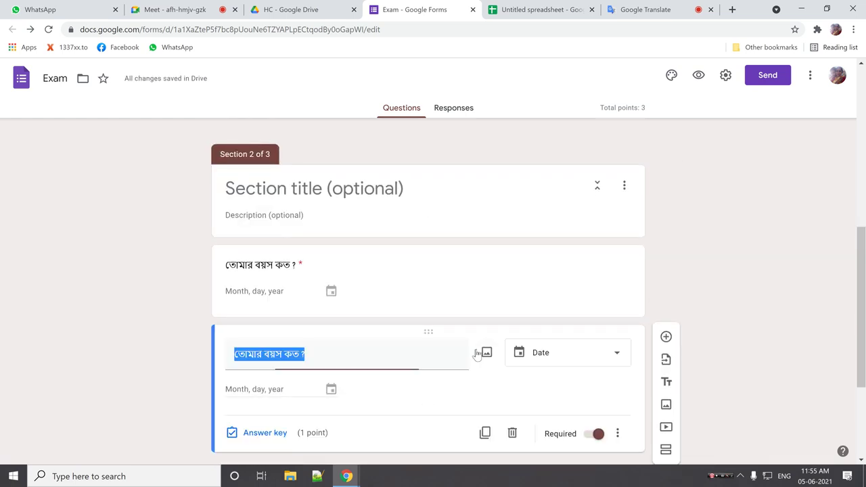
left_click(520, 435)
scroll(514, 426, "down", 2)
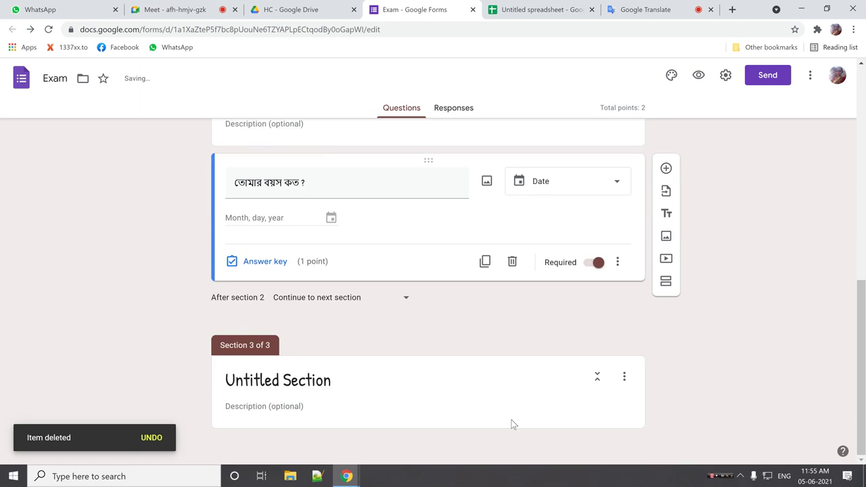
left_click(324, 410)
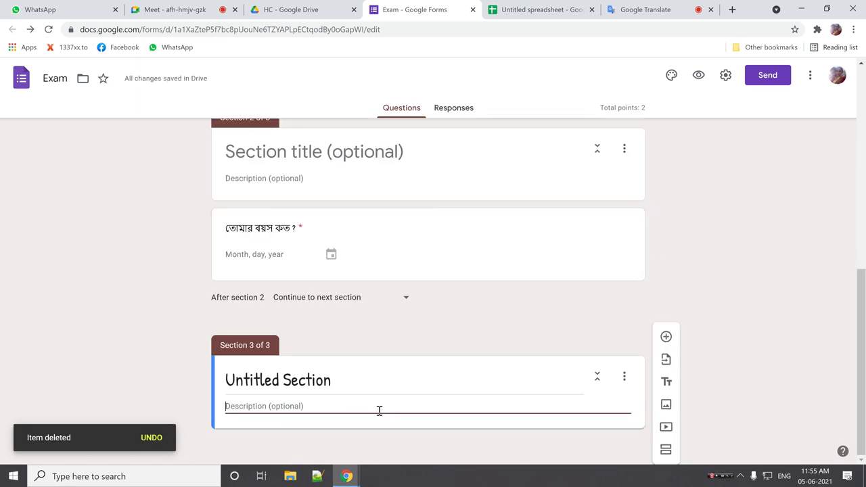
left_click(666, 336)
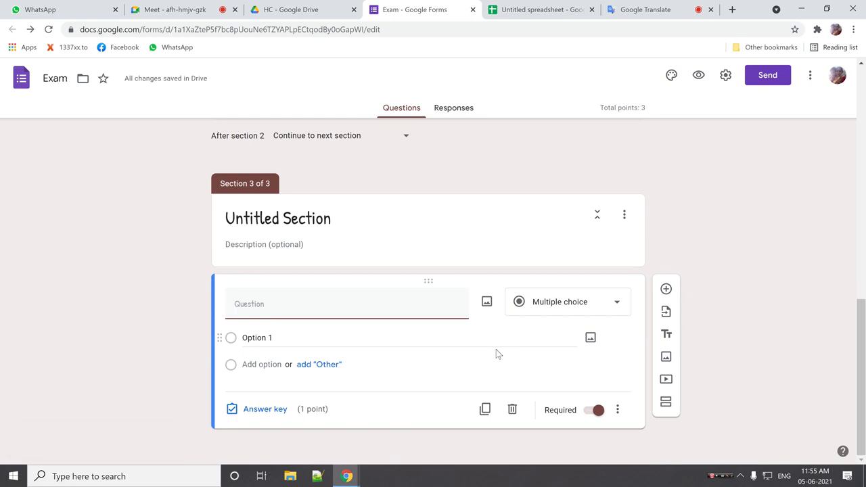
Step: Switch to Google Translate, replace the old dictation with "তুমি কোথায় বাস করো" by voice, and copy that text for the Exam form
left_click(648, 10)
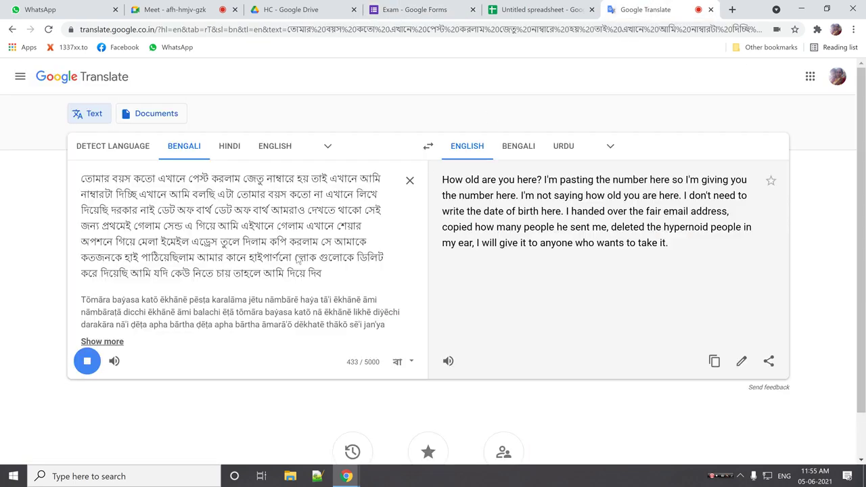
left_click(86, 361)
left_click(409, 180)
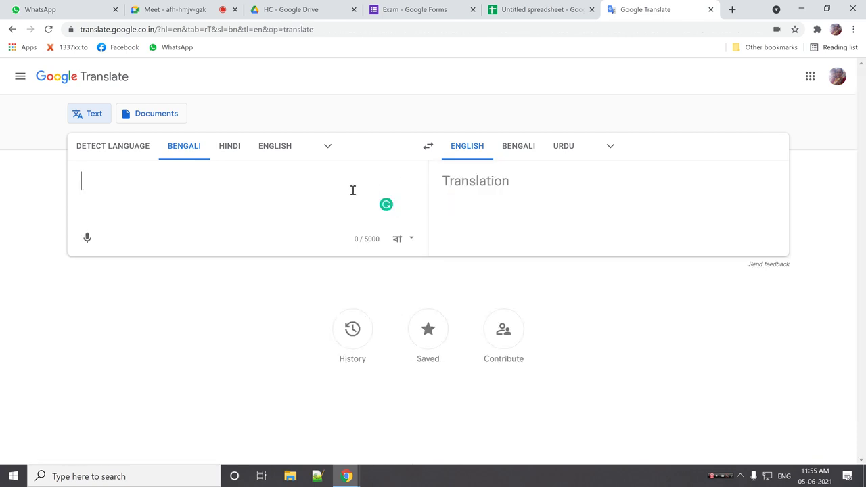
left_click(93, 242)
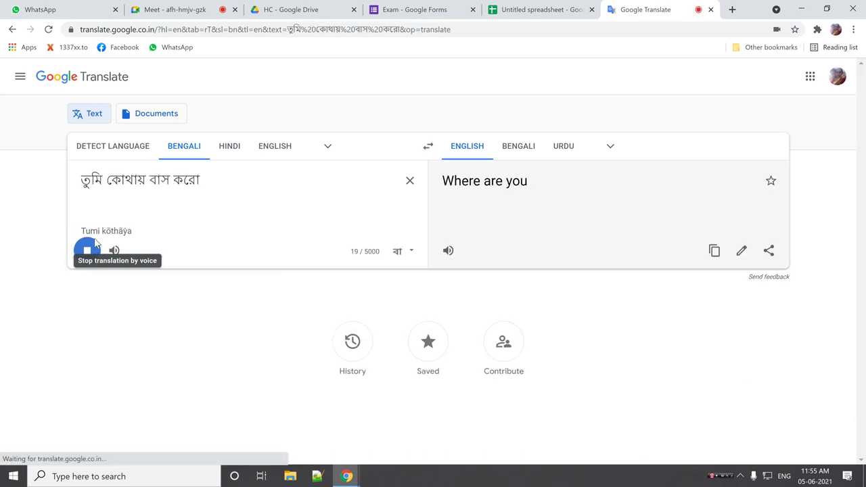
left_click_drag(110, 184, 75, 181)
key("ctrl+c")
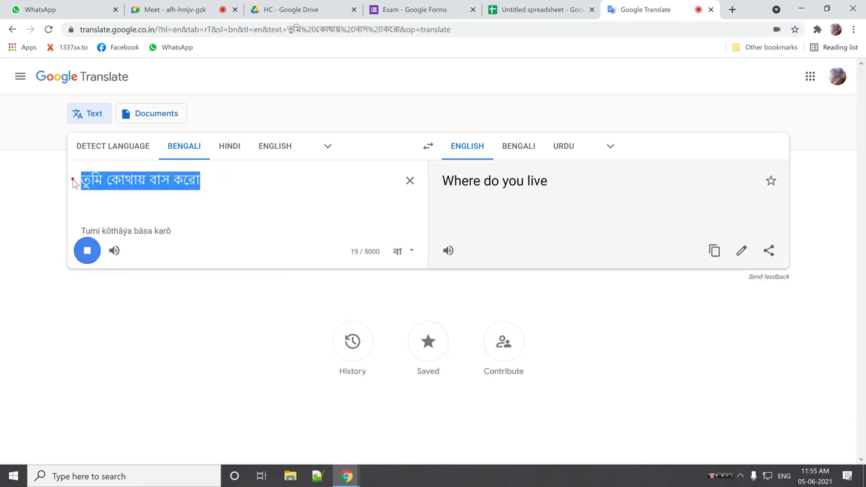
left_click(408, 16)
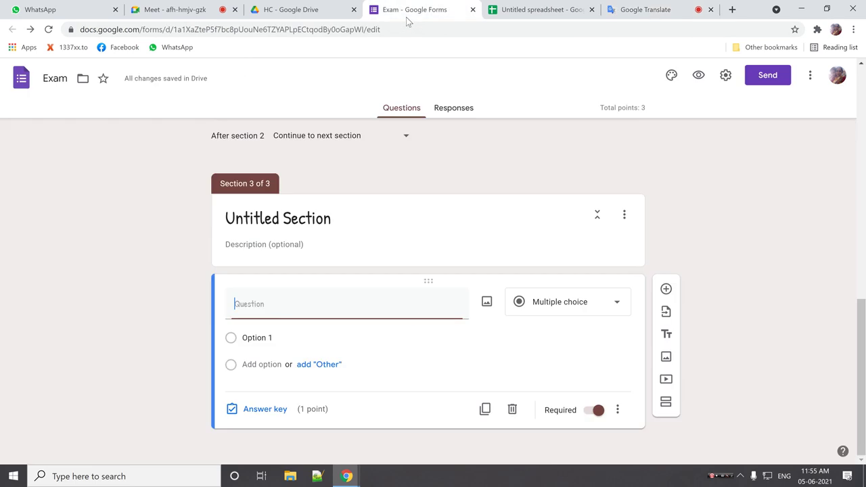
Step: Enter "তুমি কোথায় বাস করো ?" as the section 3 question and change its type to Dropdown
key("ctrl+v")
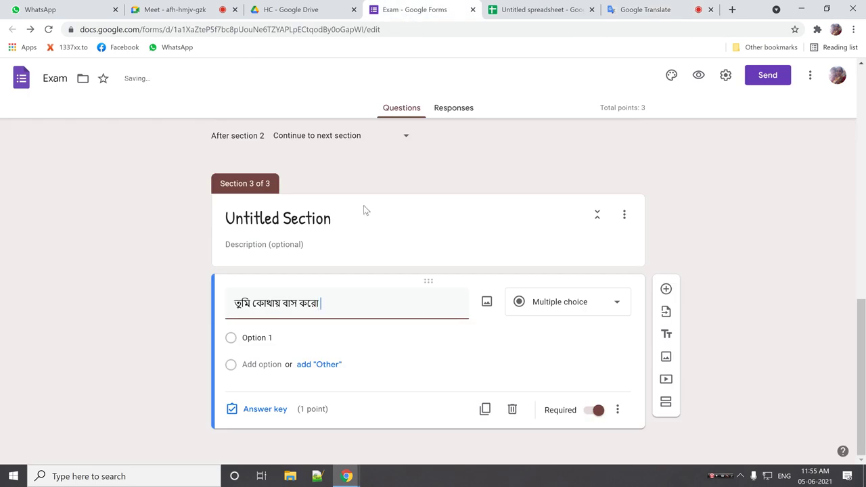
type("?")
left_click(617, 303)
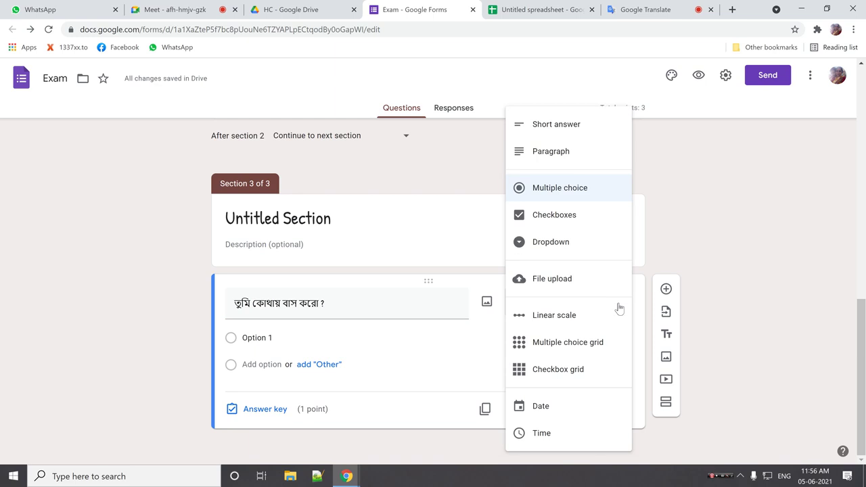
left_click(554, 243)
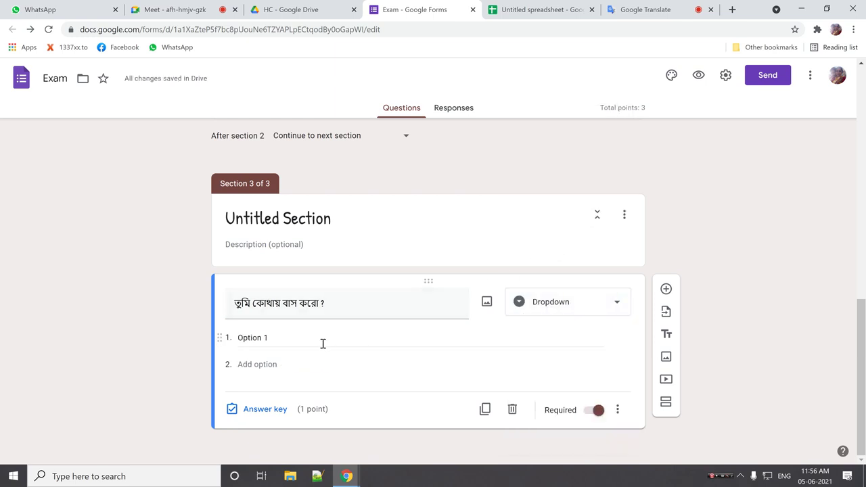
left_click(284, 338)
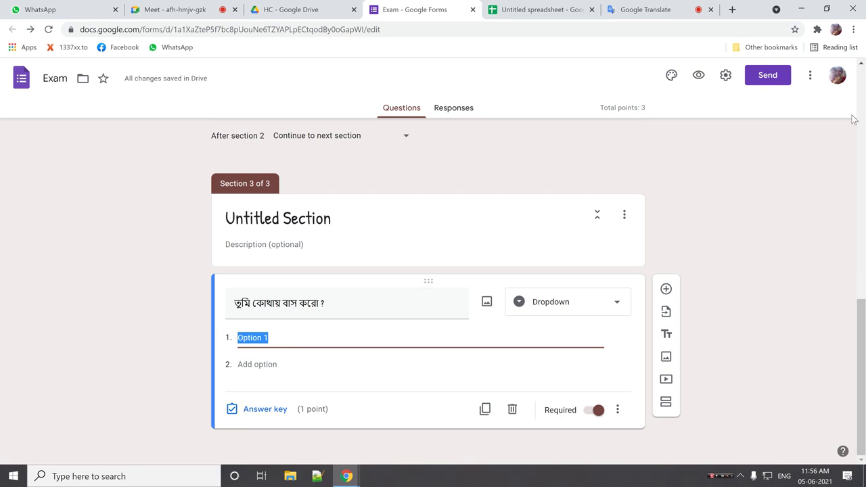
Step: Find the Form Ranger add-on in the Google Workspace Marketplace and start its installation
left_click(809, 75)
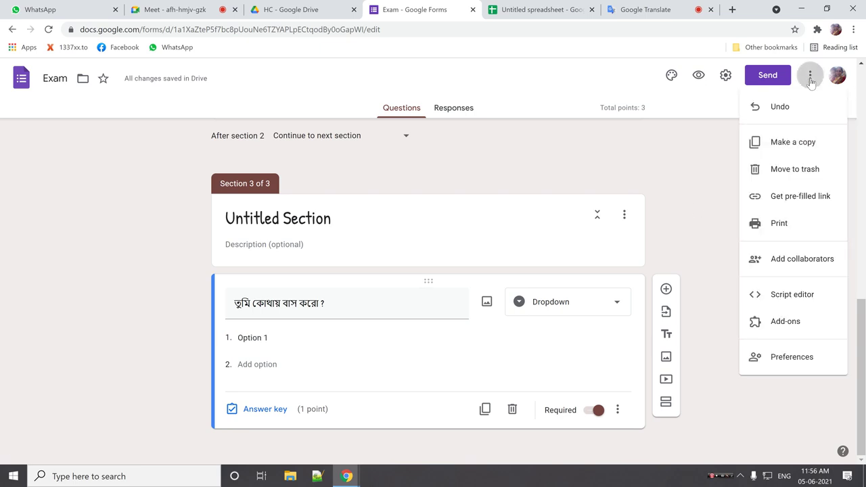
left_click(779, 328)
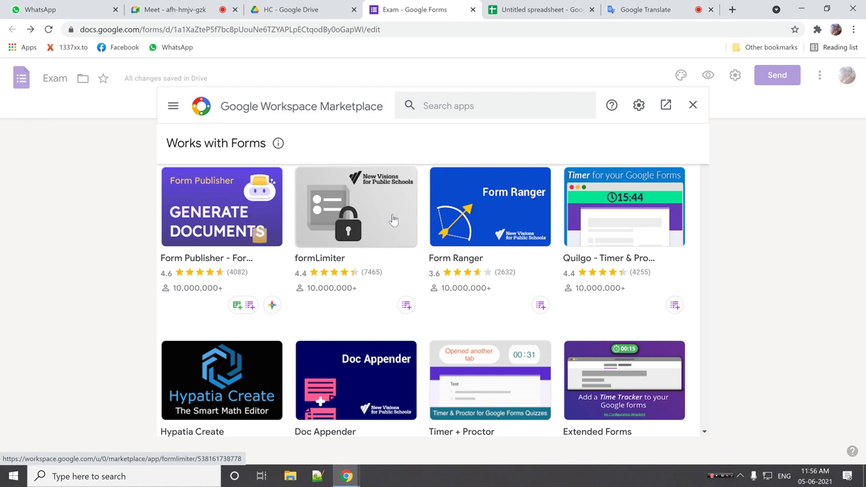
left_click(484, 222)
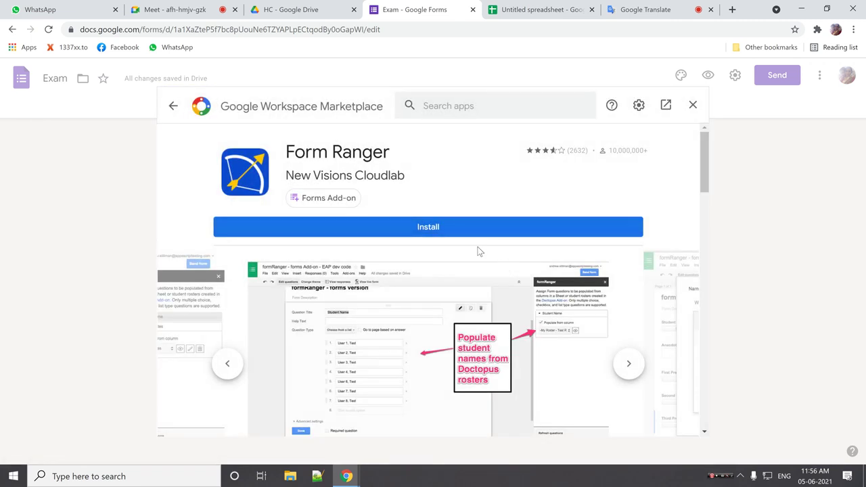
left_click(441, 230)
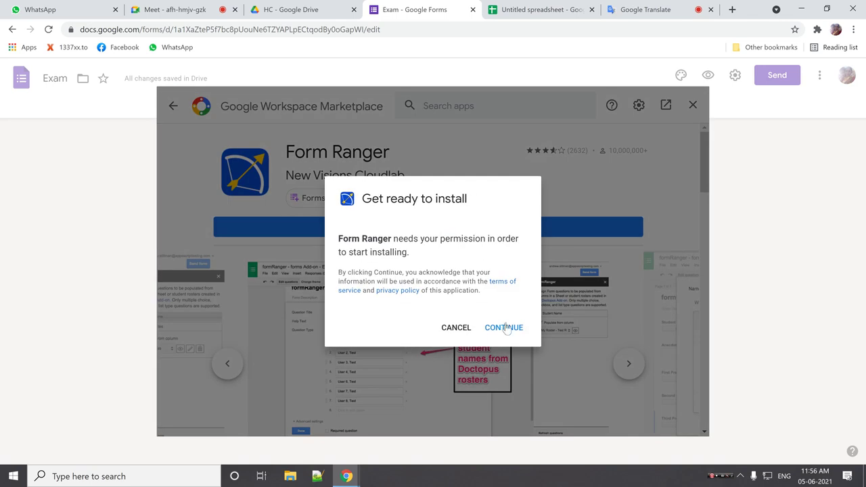
Step: Authorize Form Ranger with the existing Google account, finish its installation and return to the Exam form
left_click(503, 328)
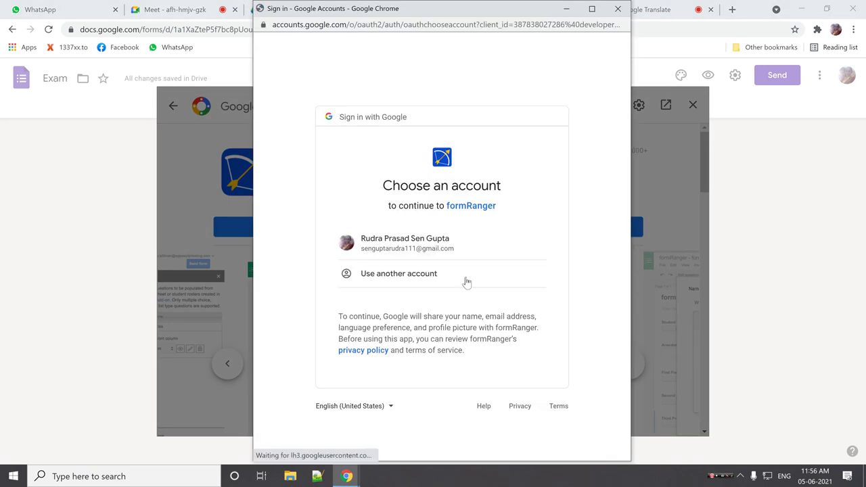
left_click(429, 245)
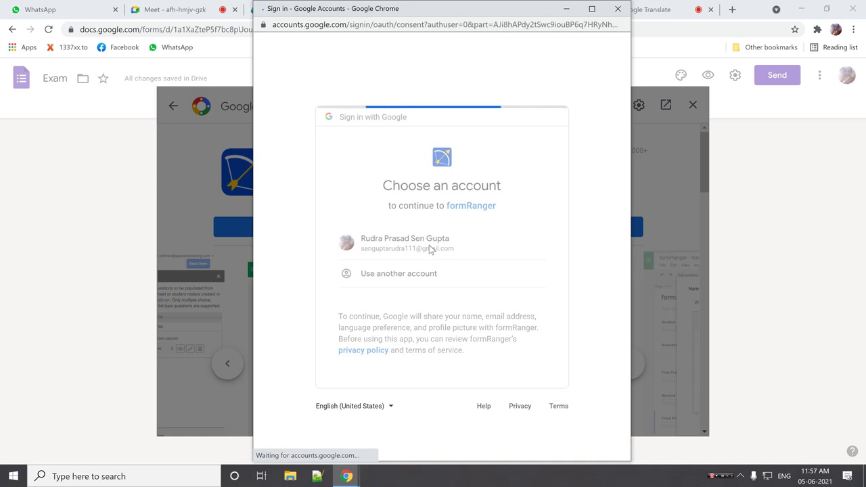
scroll(566, 386, "down", 5)
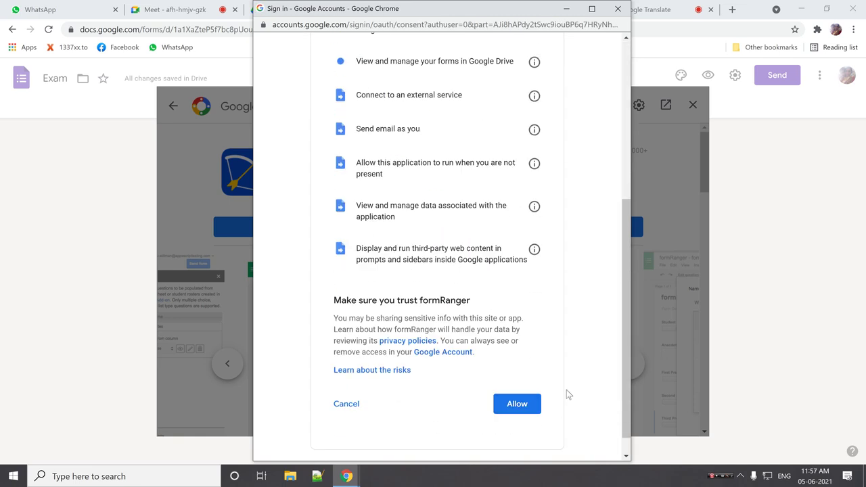
left_click(508, 410)
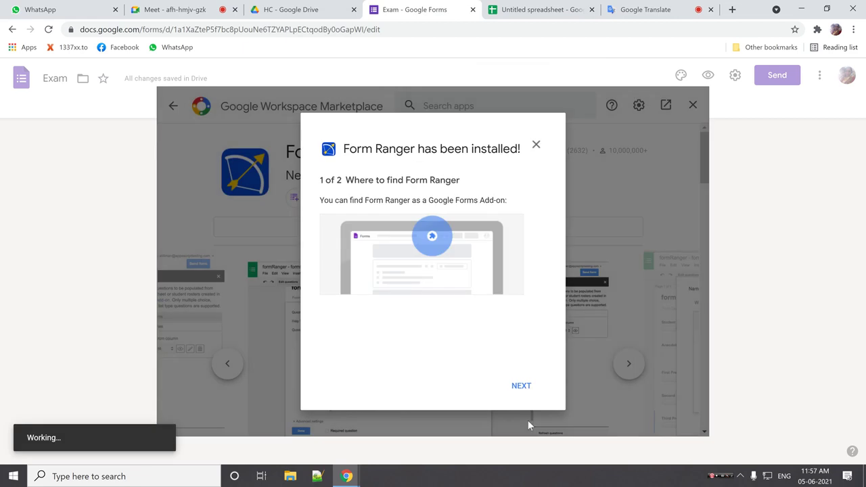
left_click(521, 386)
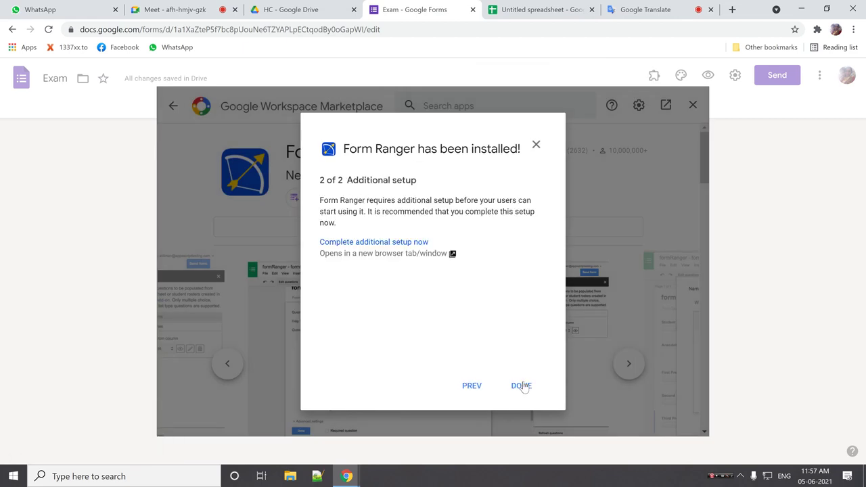
left_click(523, 386)
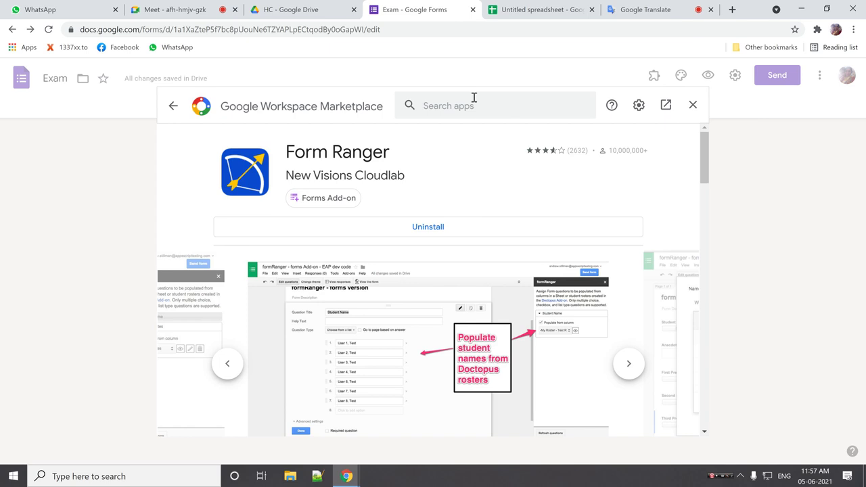
left_click(693, 106)
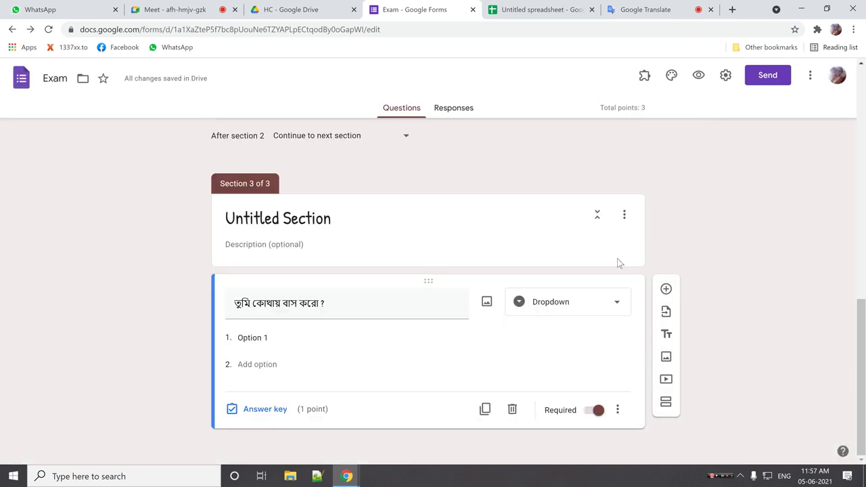
Step: Look over the form's question types and the additional apps Drive offers for new files in the HC folder, and return to the form
left_click(617, 306)
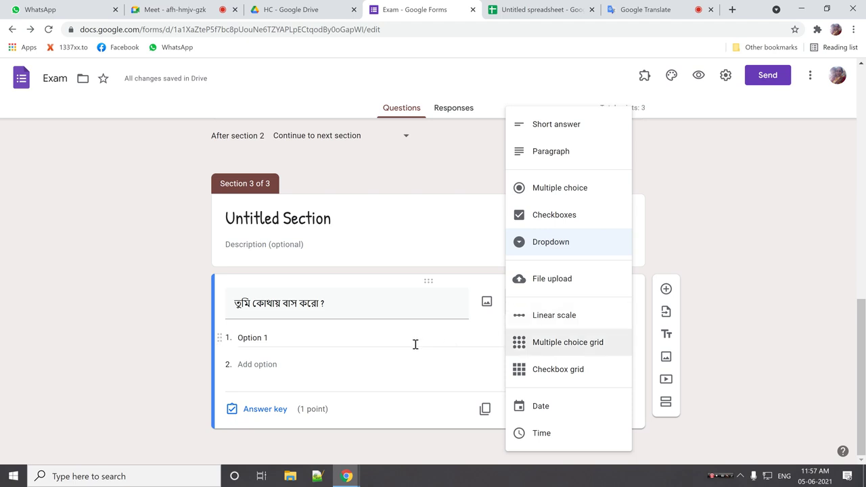
left_click(740, 343)
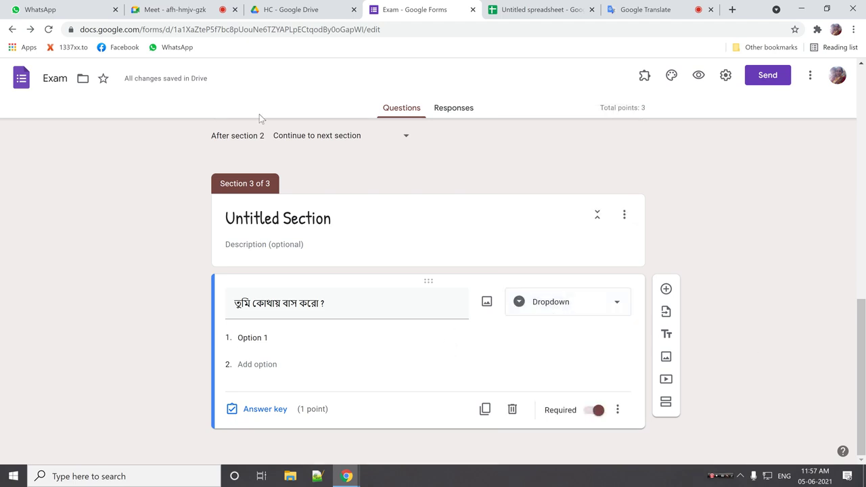
left_click(291, 9)
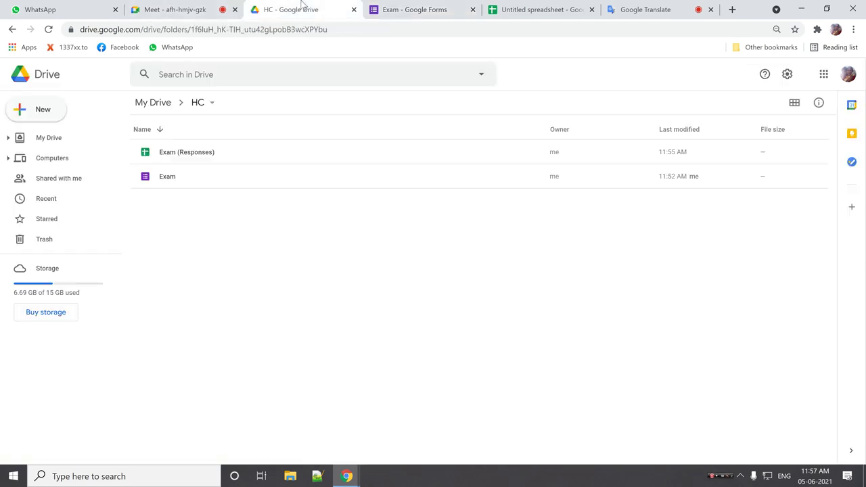
left_click(42, 113)
mouse_move(47, 242)
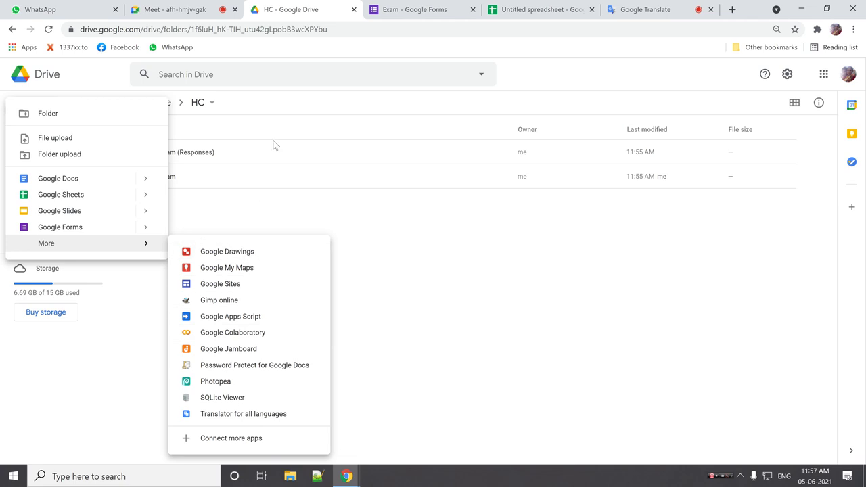
left_click(416, 14)
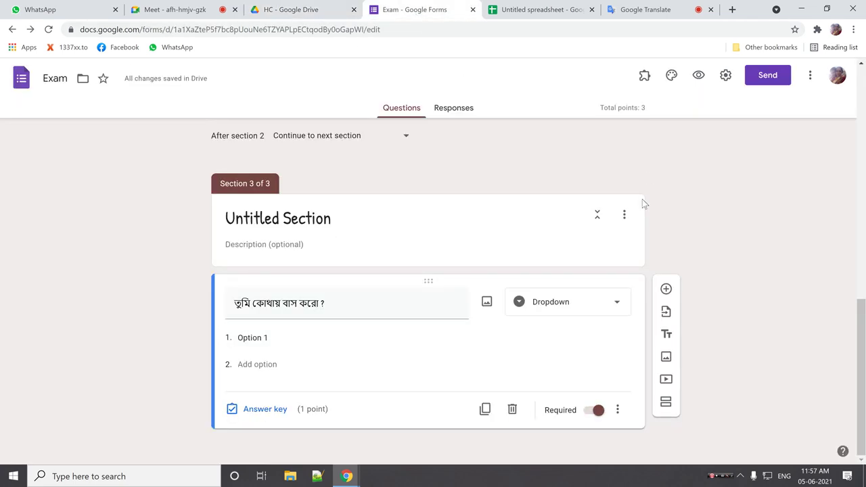
Step: Start Form Ranger, enable Populate from range for the "তুমি কোথায় বাস করো ?" question and begin adding a new range
left_click(644, 76)
left_click(663, 111)
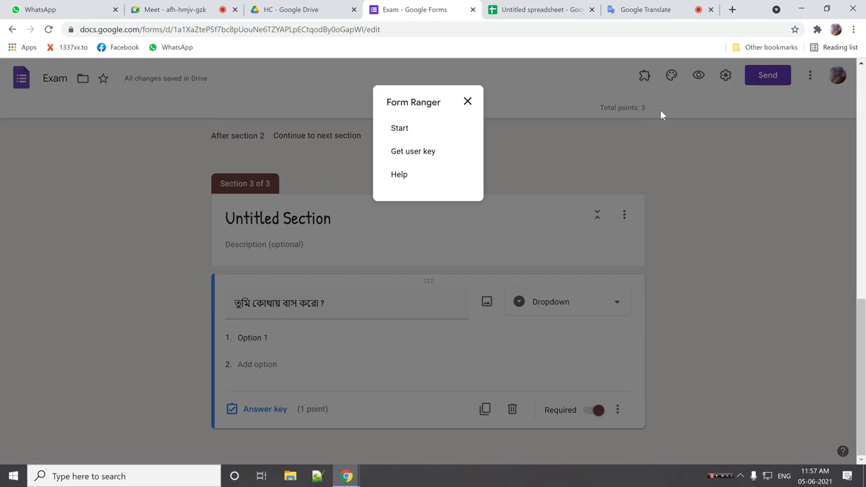
left_click(402, 130)
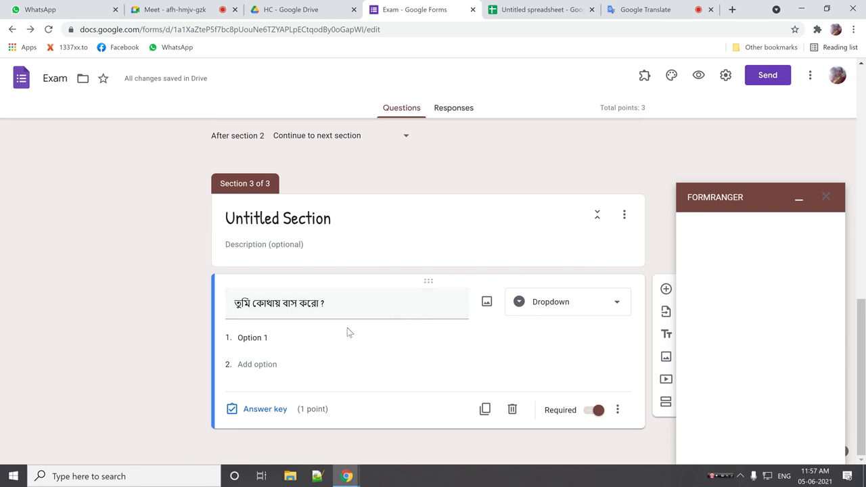
left_click(270, 336)
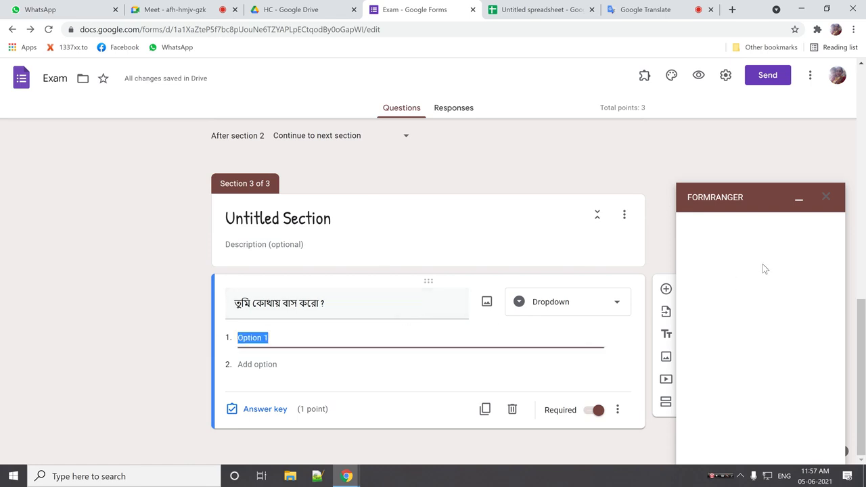
left_click(795, 327)
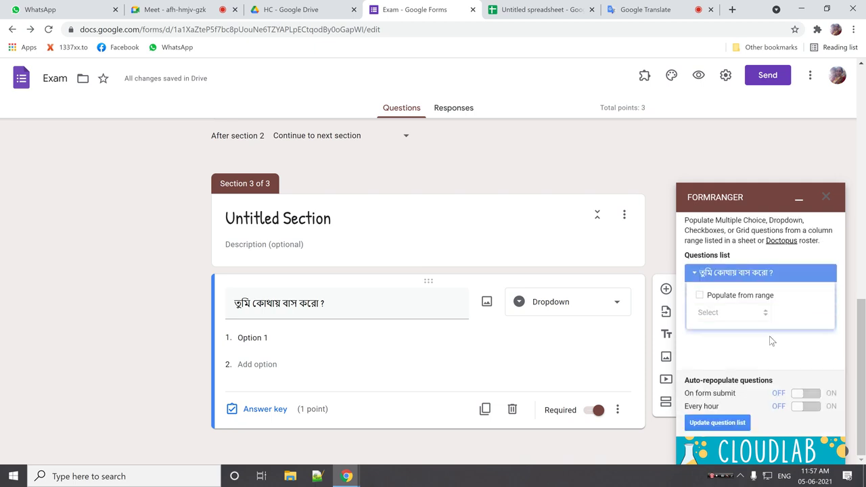
left_click(700, 296)
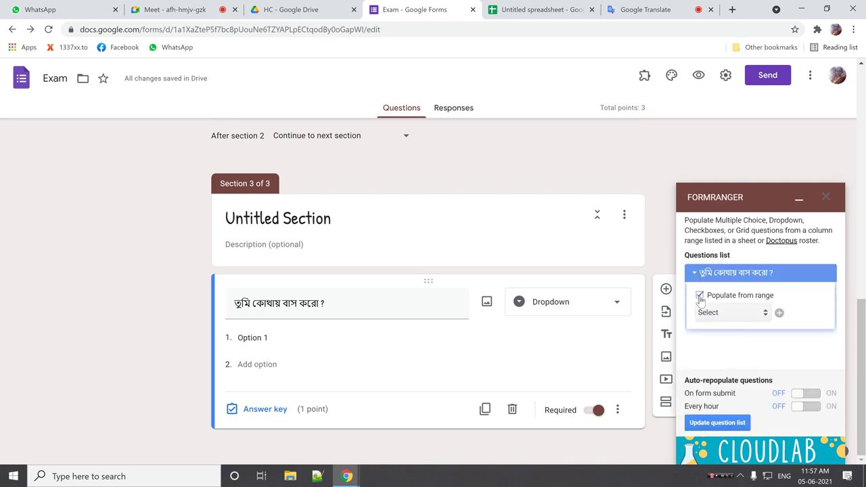
left_click(780, 314)
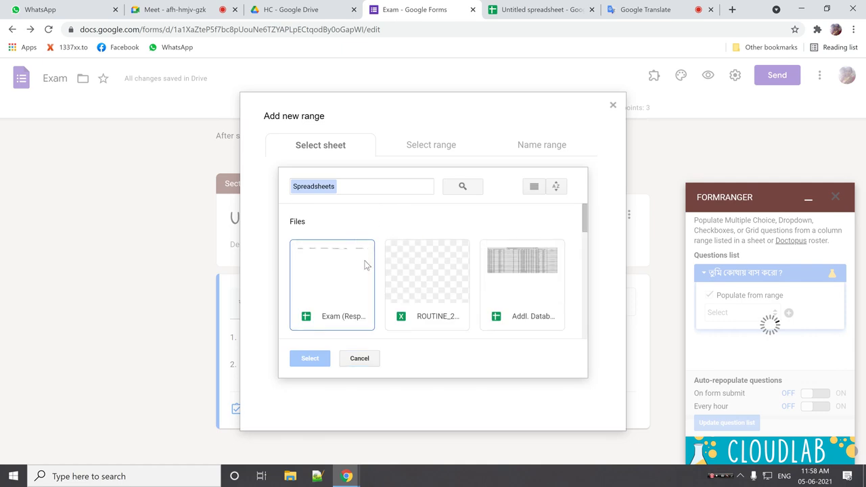
Step: Try to use the Exam (Responses) spreadsheet as the new range's source and go back to the sheet selection
left_click(339, 272)
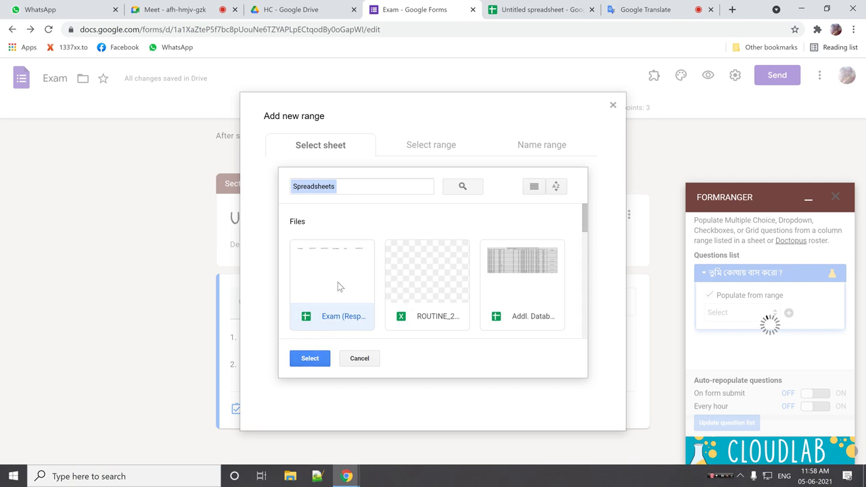
left_click(318, 357)
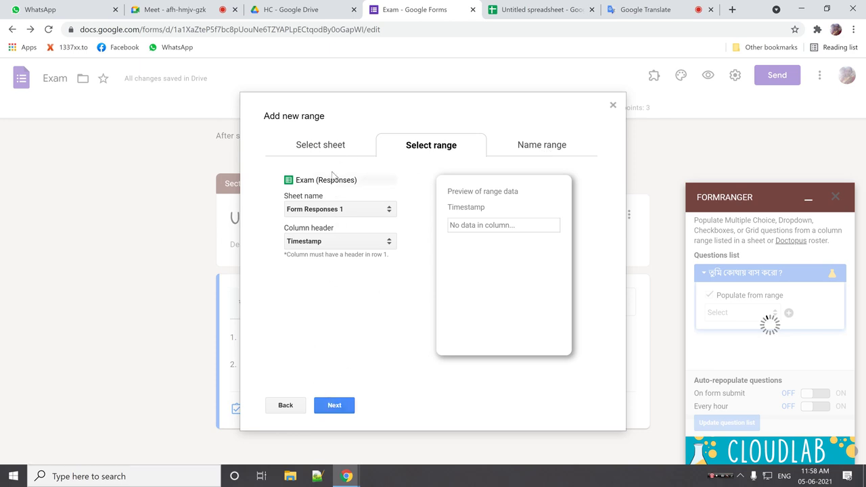
left_click(286, 405)
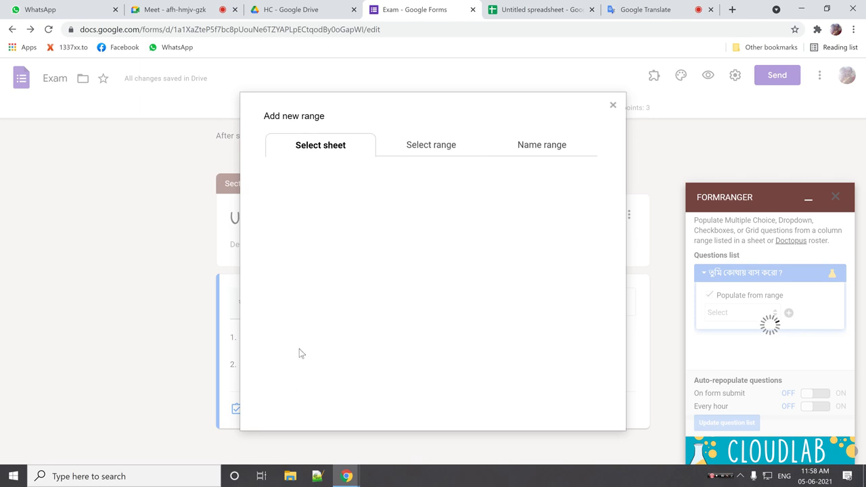
Step: Open the Exam (Responses) spreadsheet from Drive's HC folder and rename its Form Responses 1 sheet to DATA
left_click(280, 9)
double_click(185, 153)
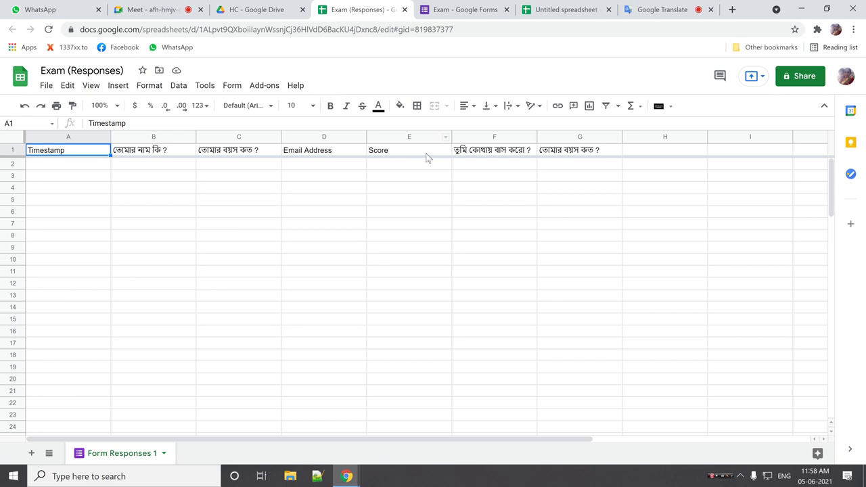
double_click(150, 459)
type("DATA")
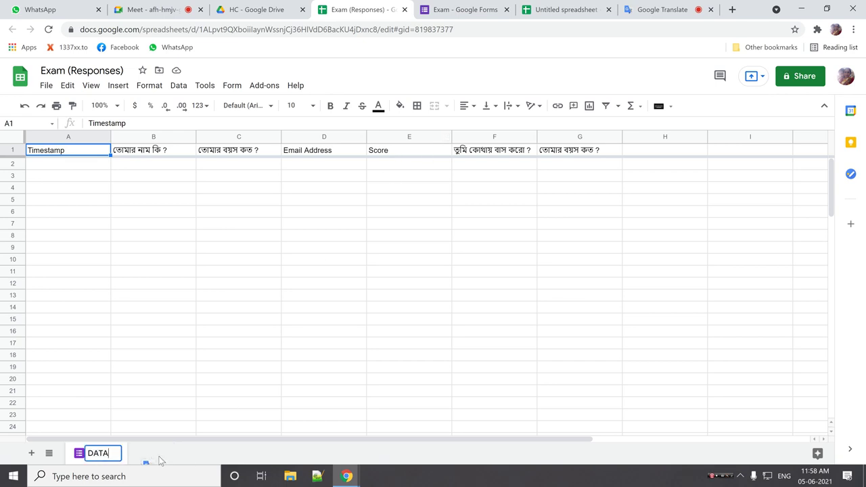
key("Return")
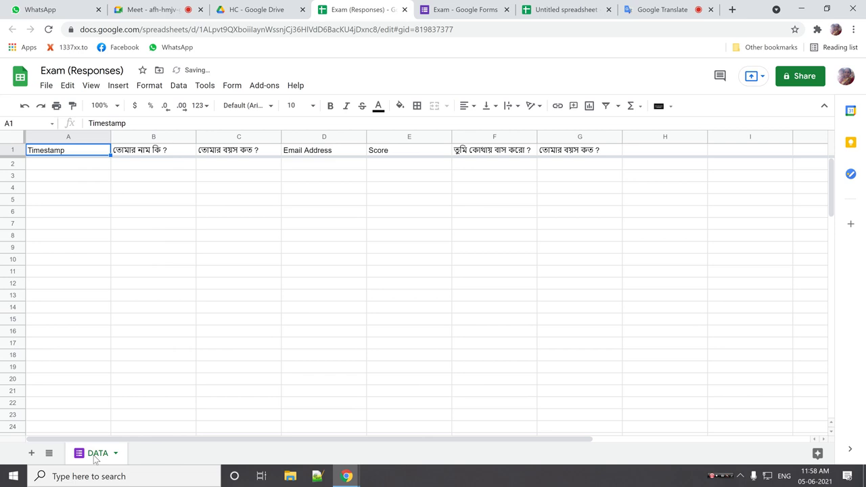
Step: Add a new sheet to the Exam (Responses) spreadsheet and name it INFO
left_click(31, 453)
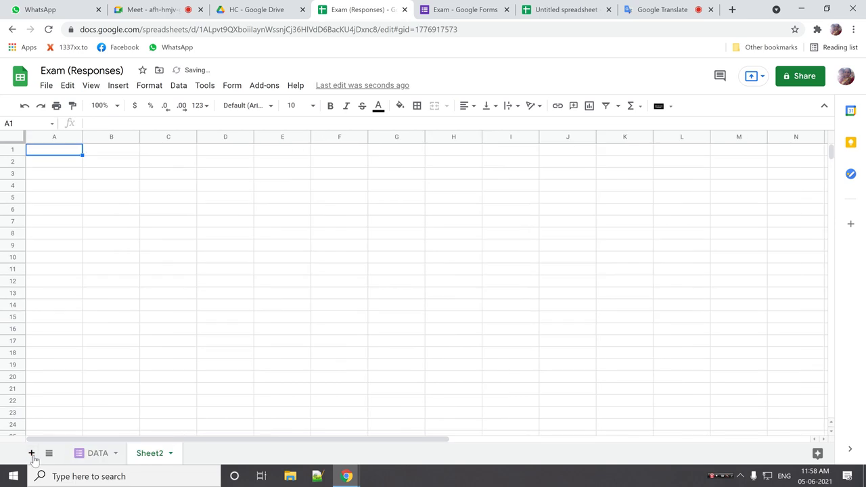
double_click(152, 454)
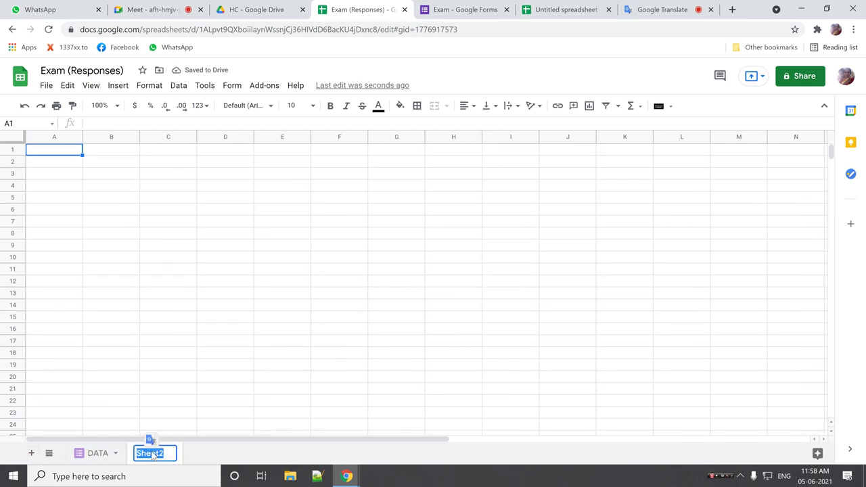
type("INFO")
key("Return")
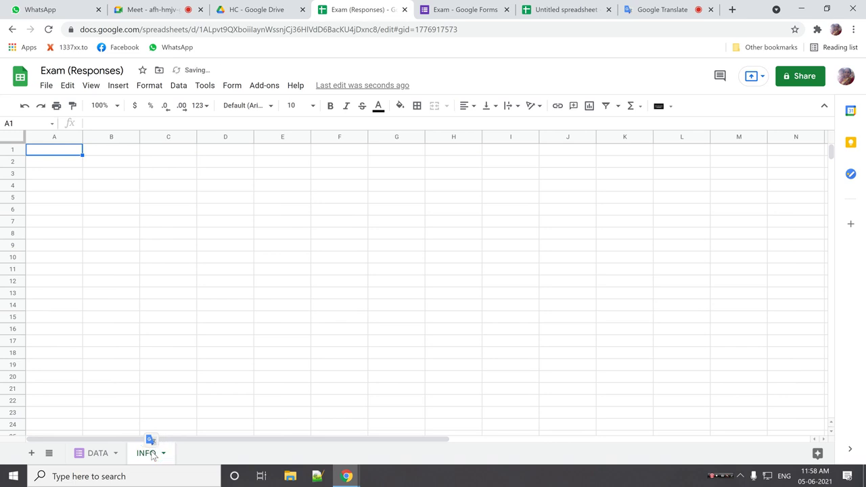
Step: Close the Untitled spreadsheet and Google Translate tabs and return to the Exam form
left_click(341, 330)
left_click(557, 13)
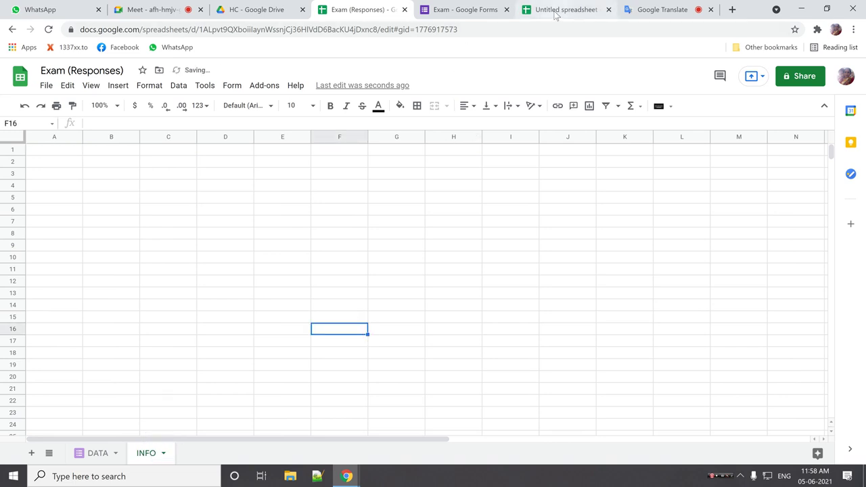
left_click(608, 11)
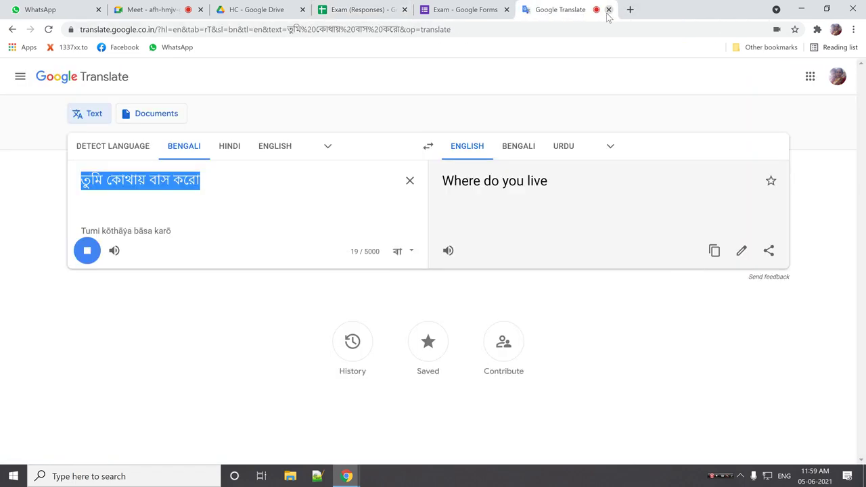
left_click(609, 10)
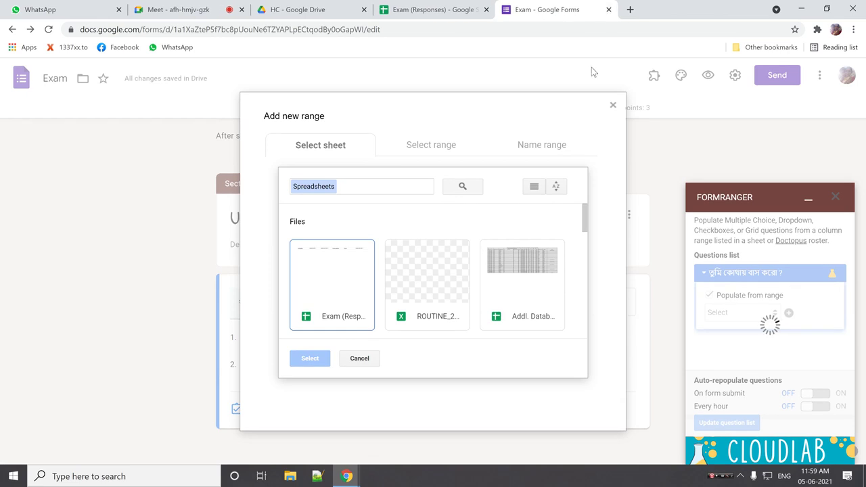
Step: Abandon the new range and close Form Ranger
left_click(322, 273)
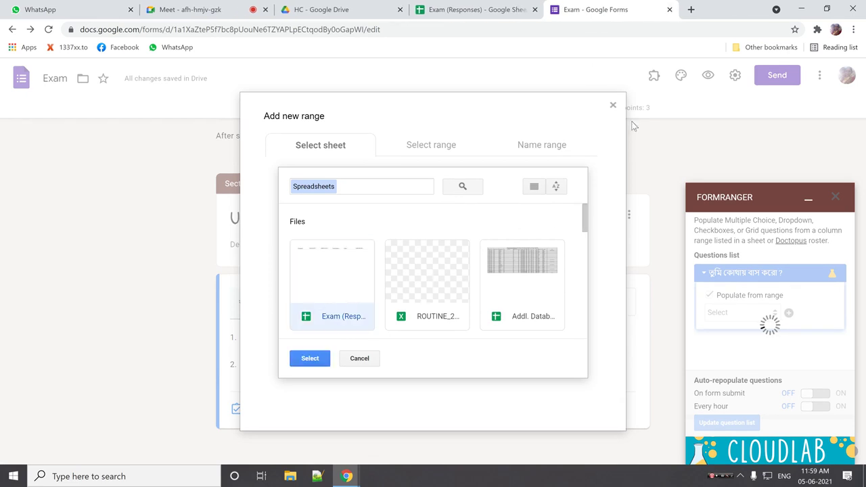
left_click(615, 104)
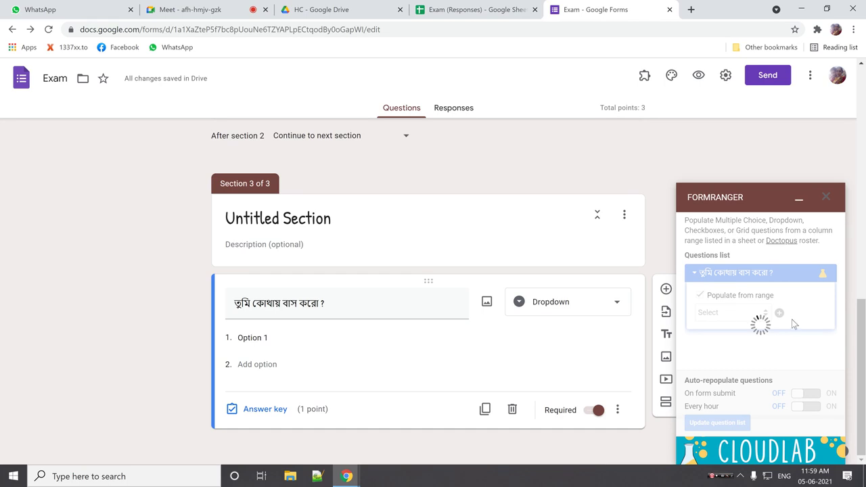
left_click(826, 196)
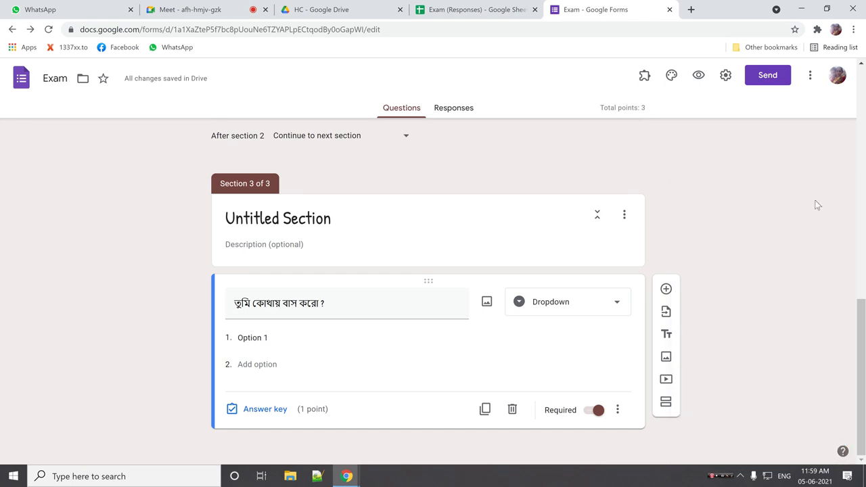
Step: Start Form Ranger, enable Populate from range for the "তুমি কোথায় বাস করো ?" question and open the new range dialog
left_click(644, 75)
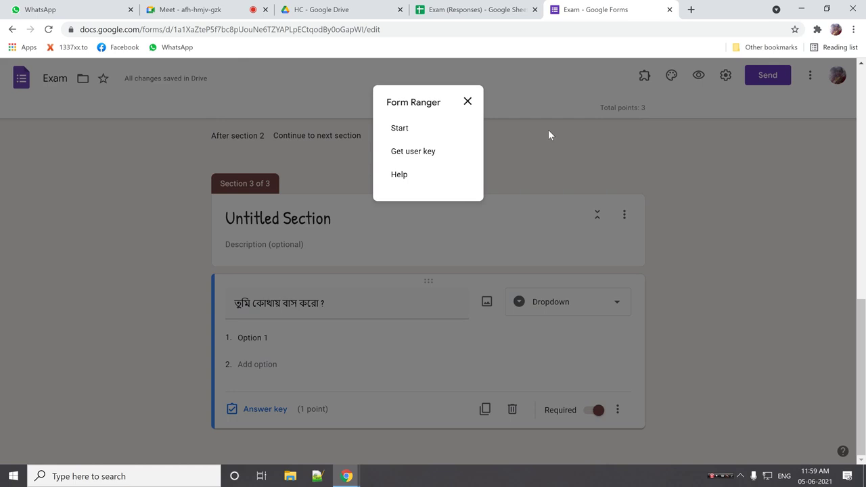
left_click(415, 130)
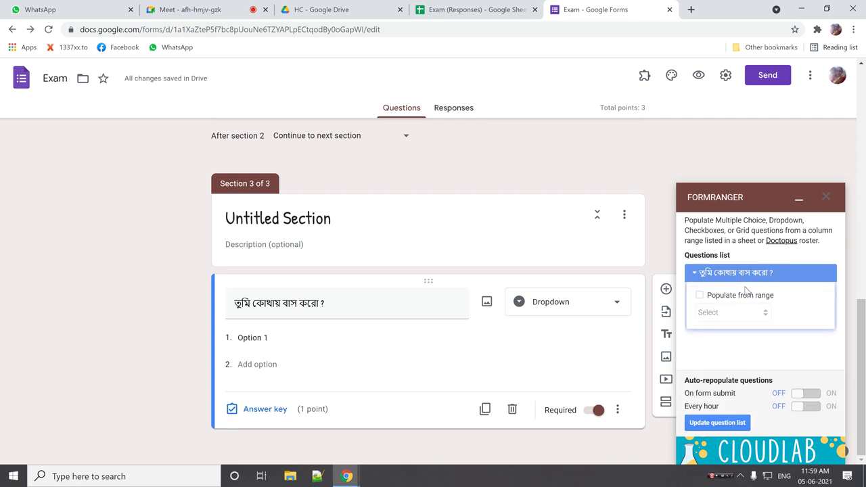
left_click(700, 298)
left_click(767, 314)
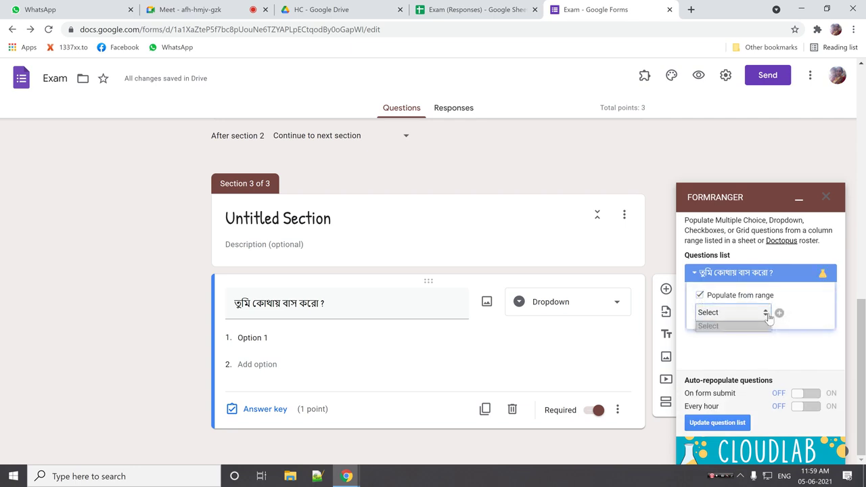
left_click(767, 314)
left_click(779, 313)
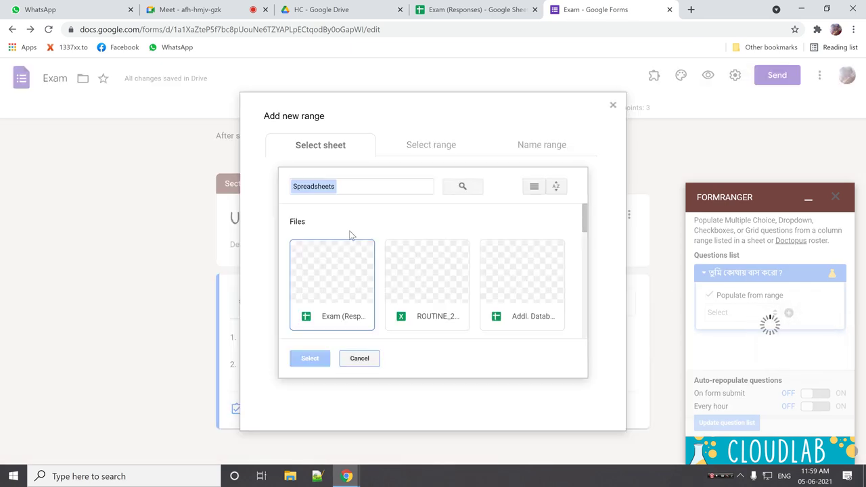
Step: Choose the Exam (Responses) spreadsheet as the new range's source and open the list of its sheets
left_click(342, 275)
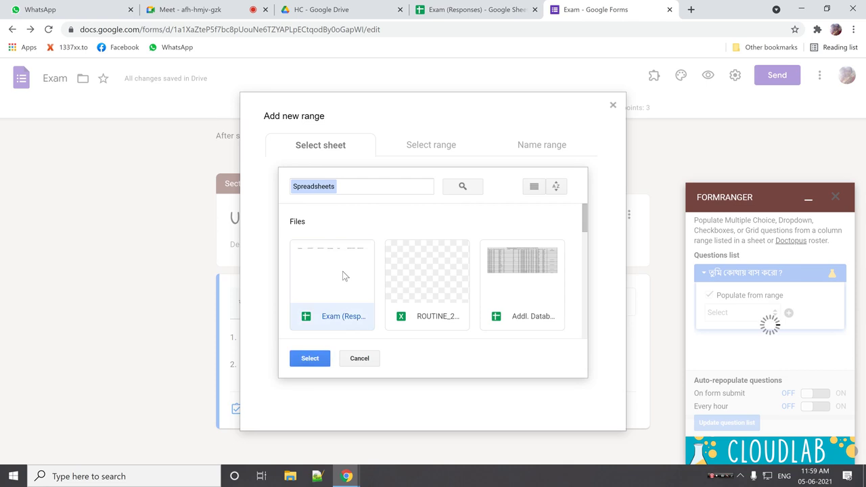
left_click(316, 359)
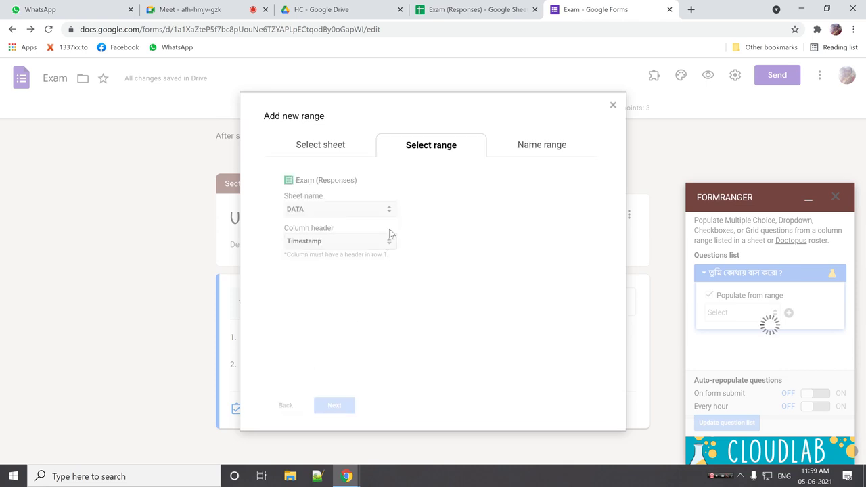
left_click(389, 210)
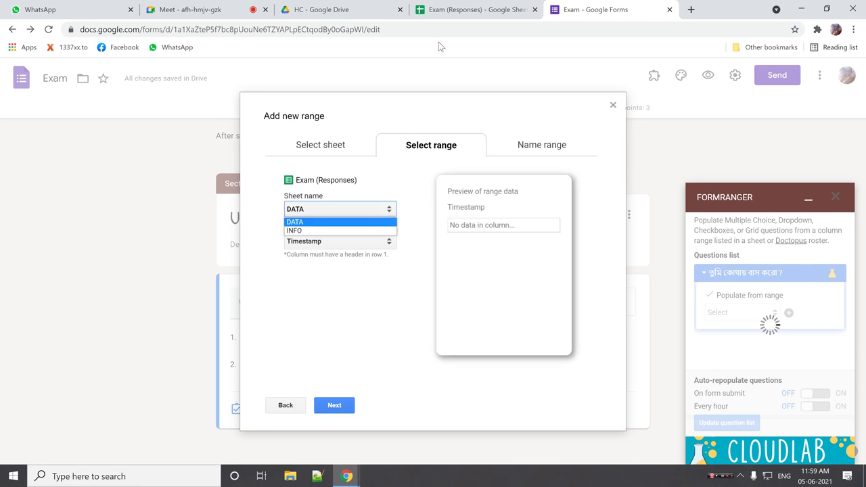
Step: Switch to the Exam (Responses) spreadsheet and enter the header CITY in cell A1 of the INFO sheet
left_click(459, 11)
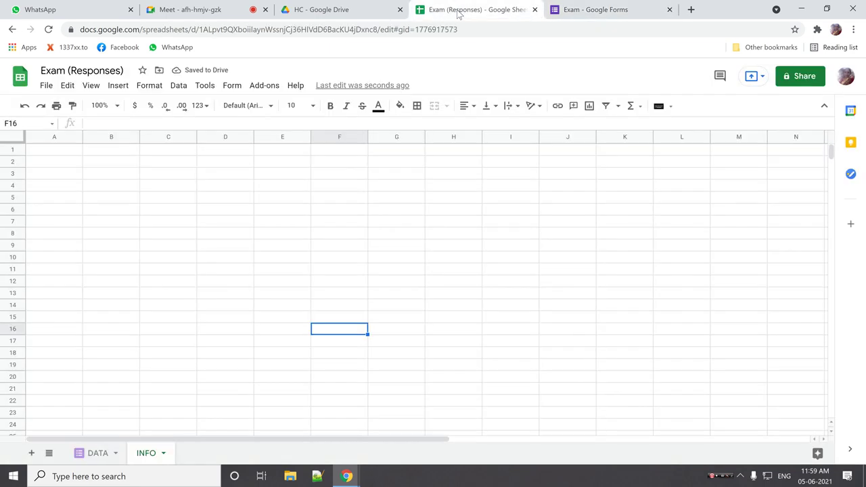
left_click(48, 153)
type("C")
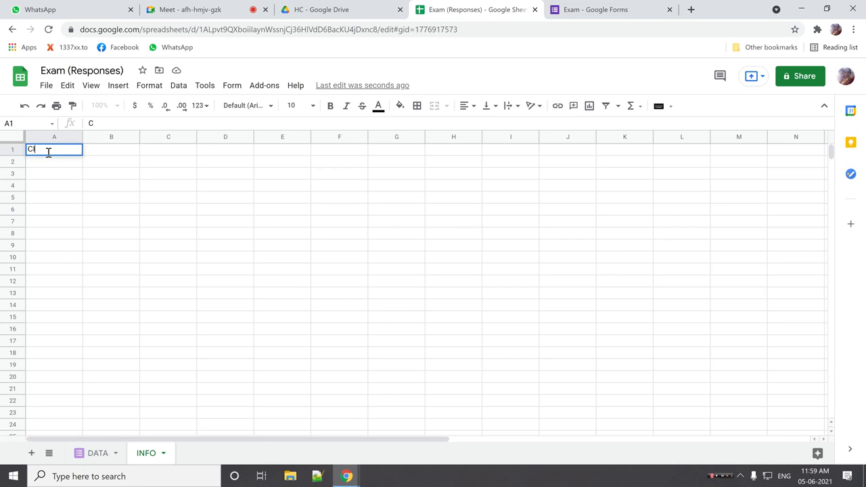
type("ITY")
key("Return")
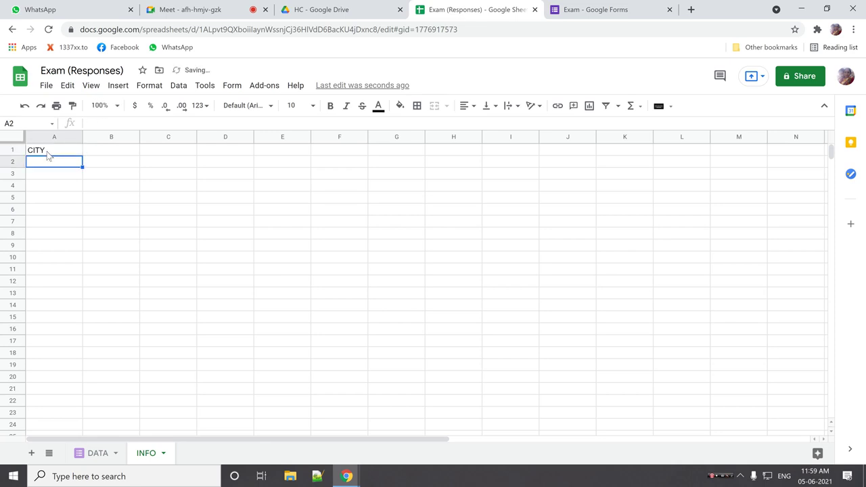
Step: List BER, KOL, DEL and MUM under the CITY header in cells A2 to A5
type("BER")
key("Return")
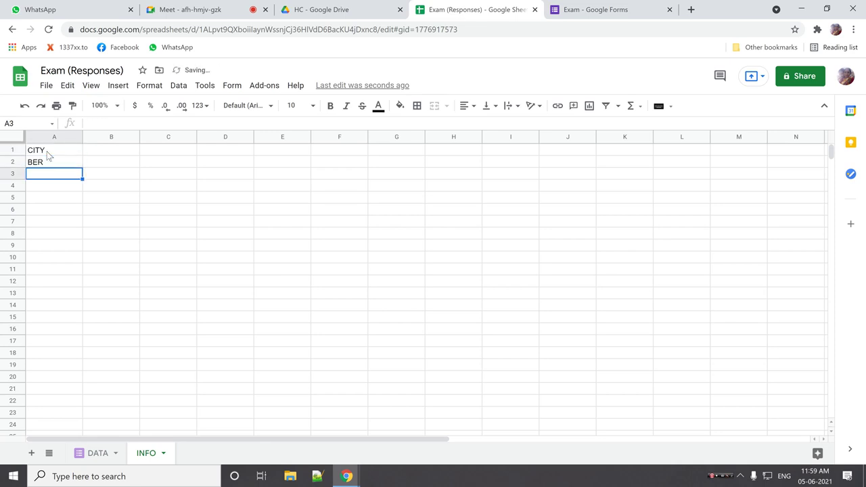
type("KOL")
key("Return")
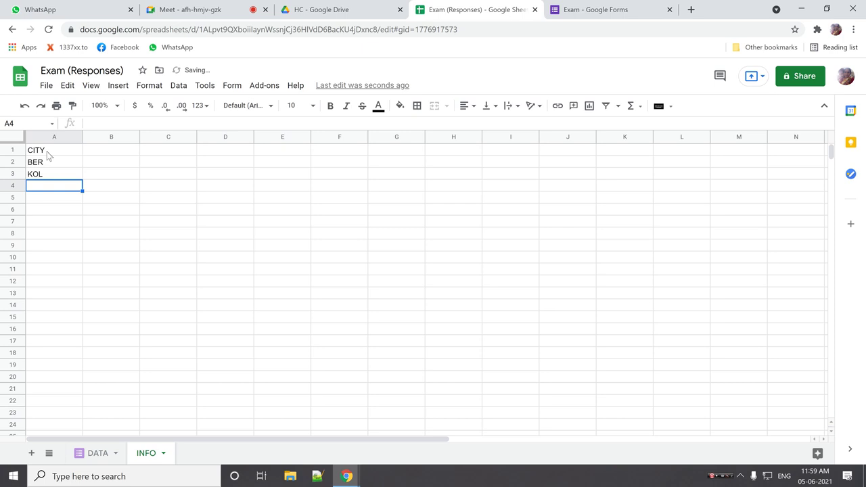
type("DEL")
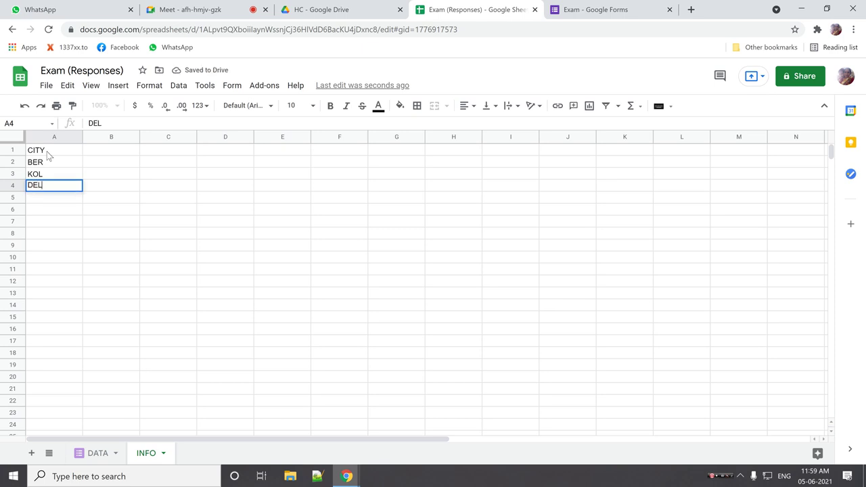
key("Return")
type("MUm")
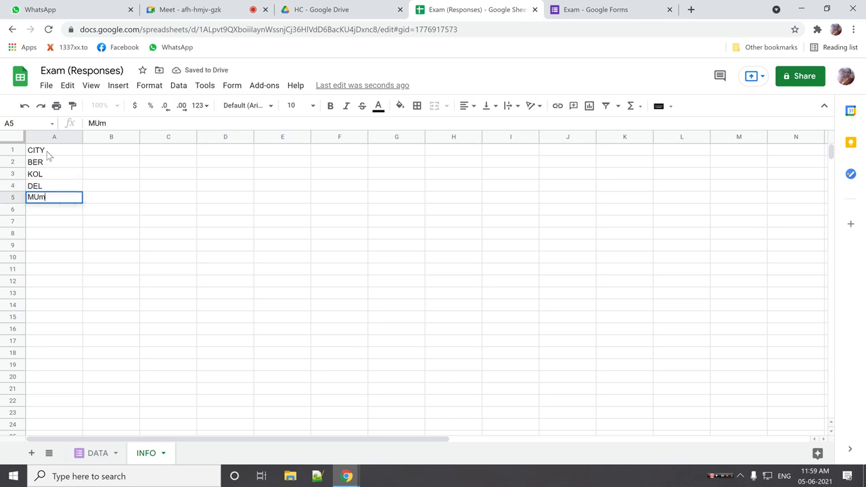
key("Return")
key("Up")
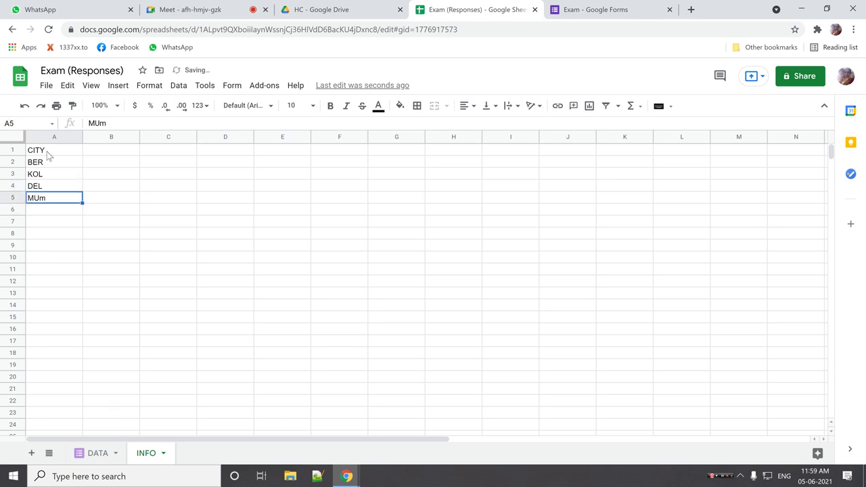
type("MUM")
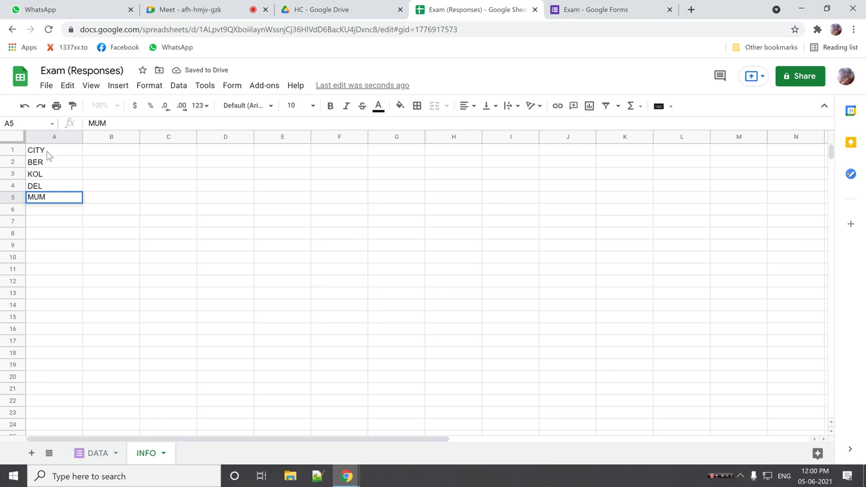
key("Return")
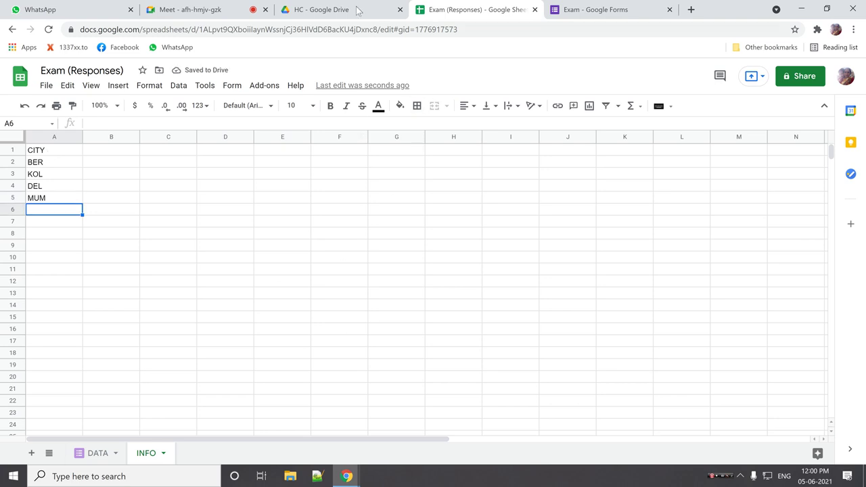
Step: Back in the Exam form, set the new range to the INFO sheet's CITY column and continue to naming it
left_click(586, 13)
left_click(363, 211)
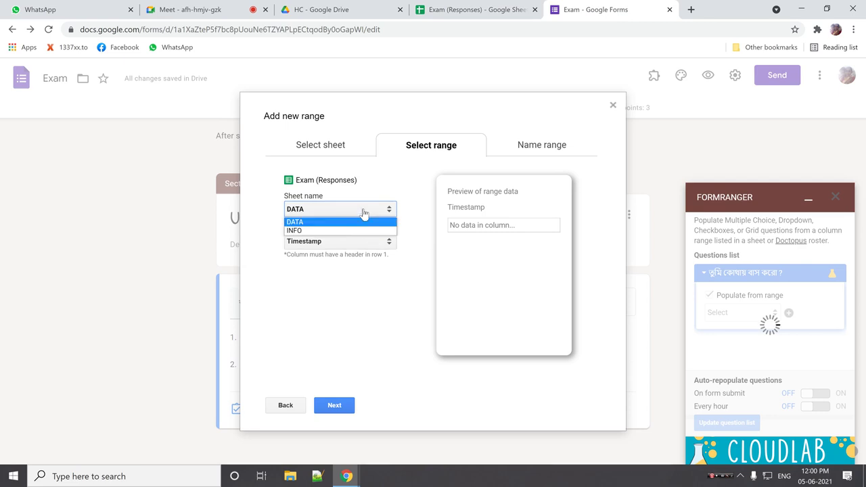
left_click(339, 228)
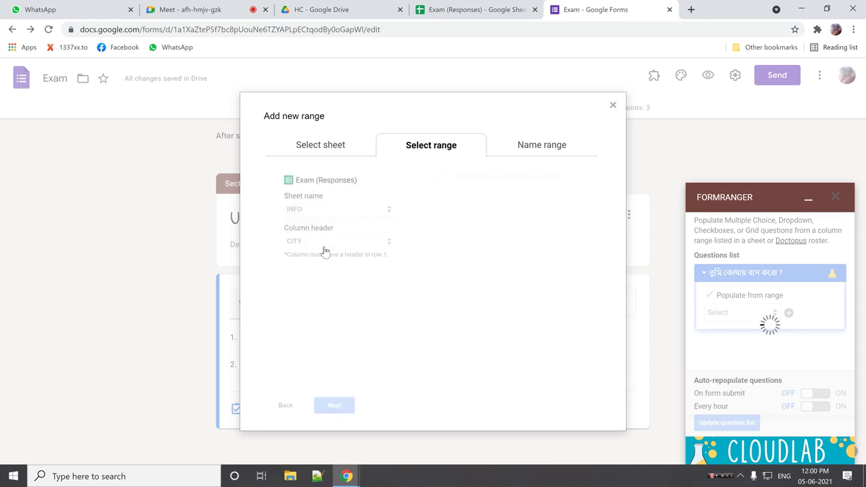
left_click(331, 405)
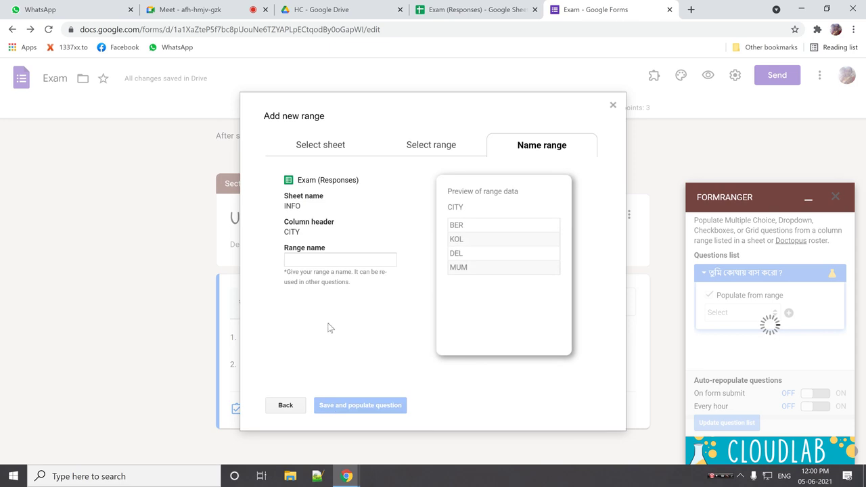
Step: Name the range city, save it to populate the dropdown question, and close Form Ranger
left_click(308, 262)
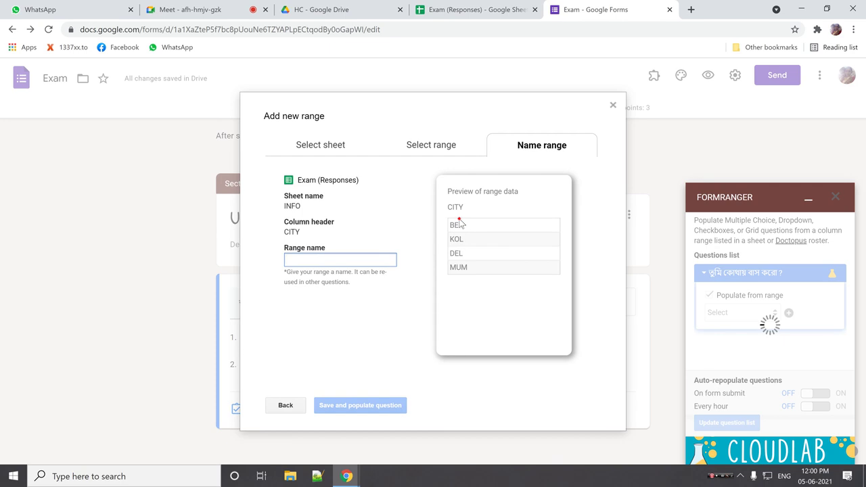
left_click_drag(458, 224, 425, 277)
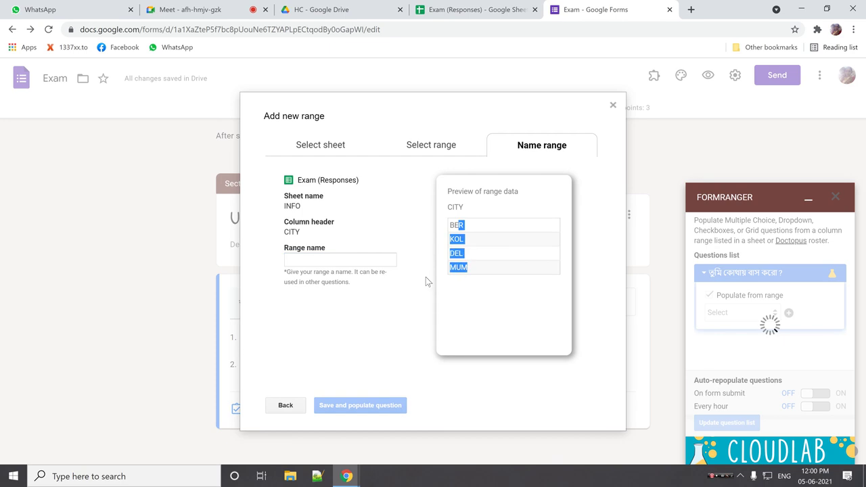
left_click(307, 262)
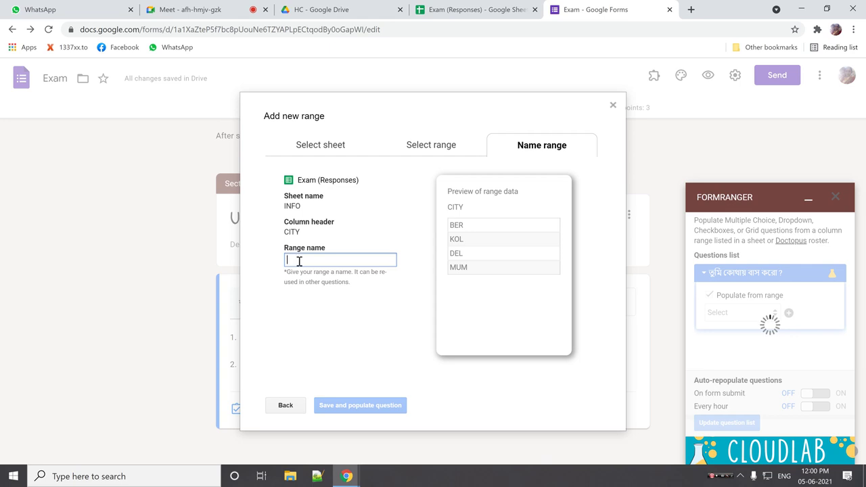
type("city")
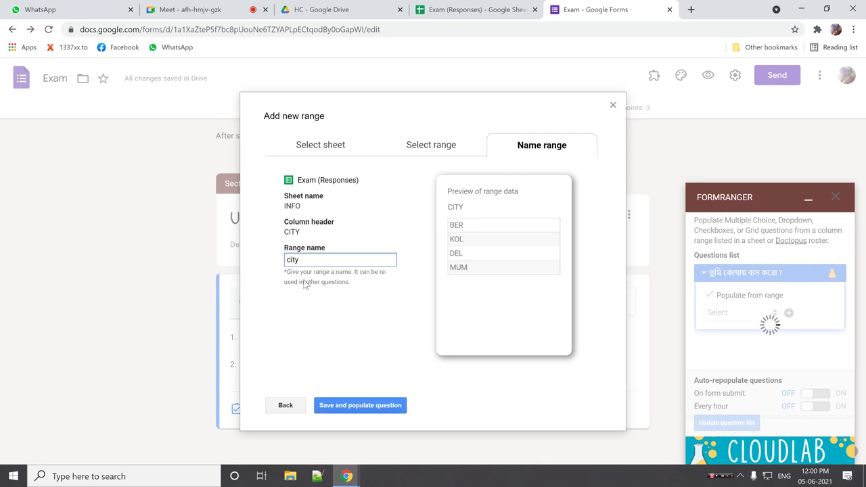
left_click(347, 405)
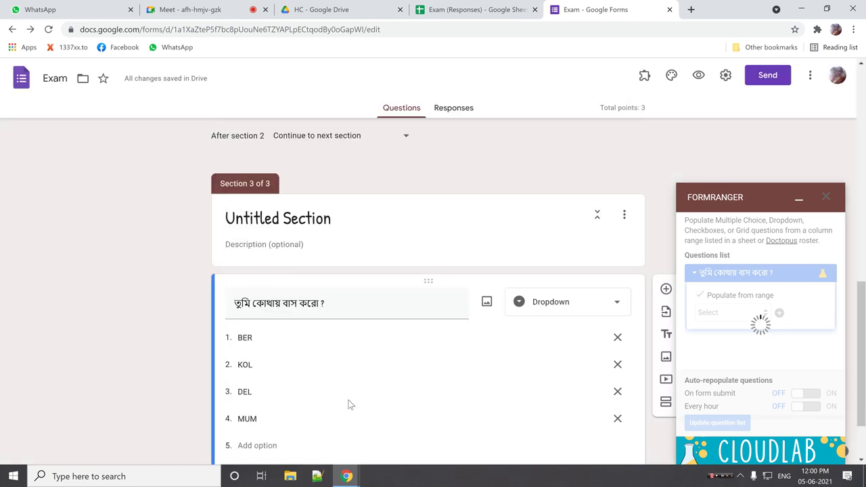
scroll(347, 404, "down", 1)
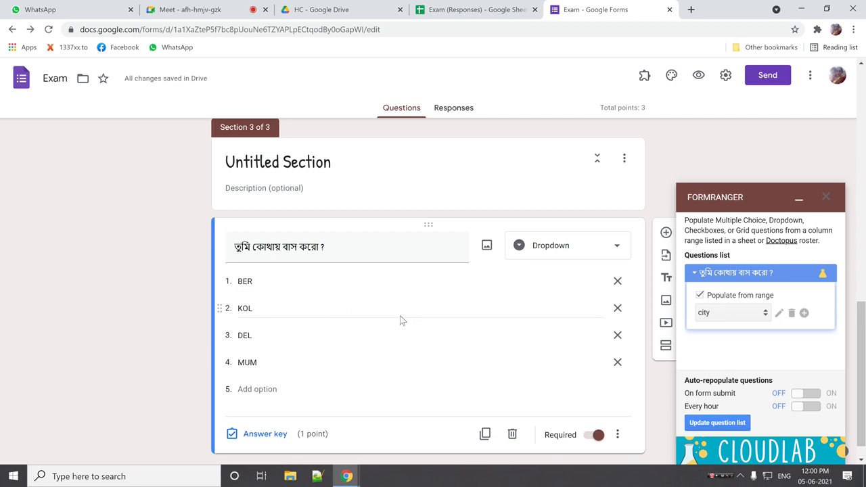
left_click(829, 199)
Step: In the form's general settings, stop collecting emails, limit to 1 response and let respondents see summary charts and text responses
scroll(454, 323, "up", 4)
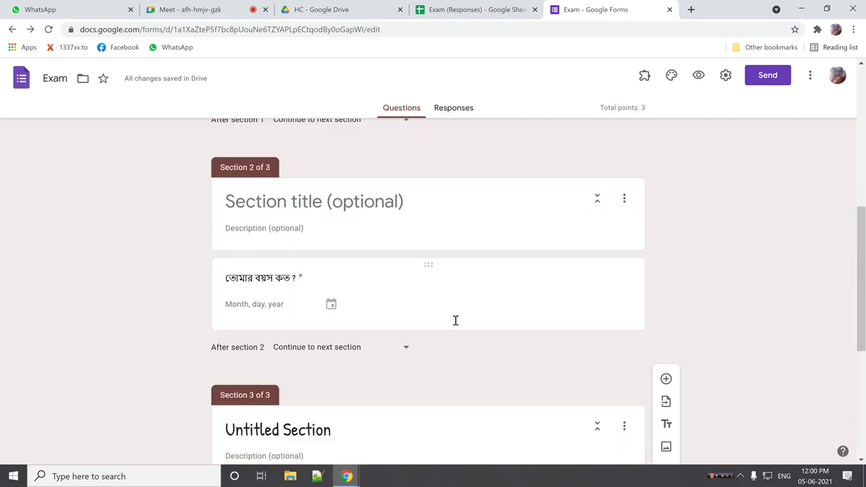
scroll(454, 322, "up", 6)
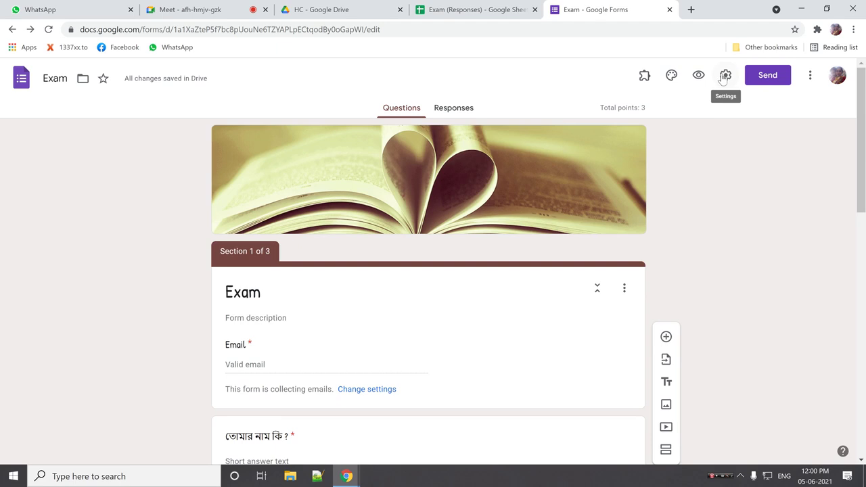
left_click(725, 76)
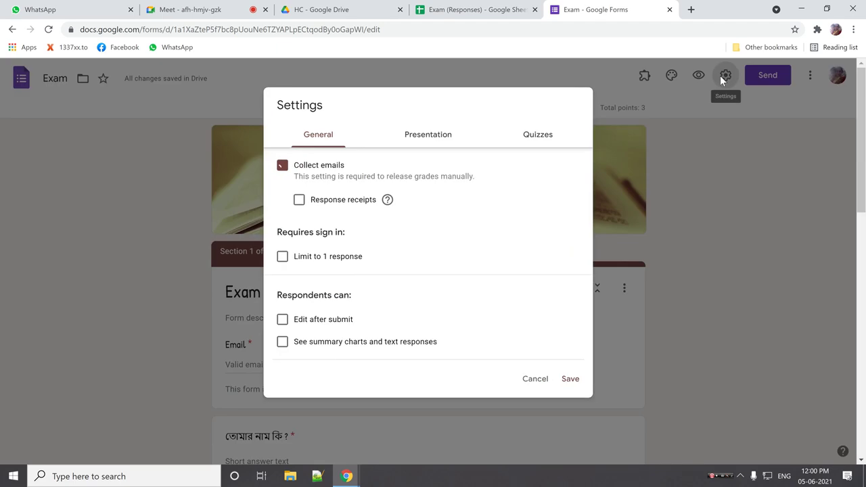
left_click(331, 346)
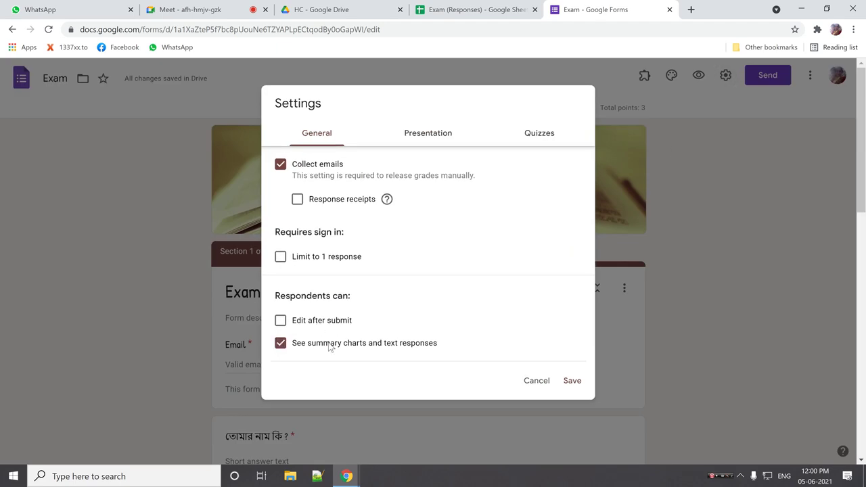
left_click(352, 257)
left_click(329, 165)
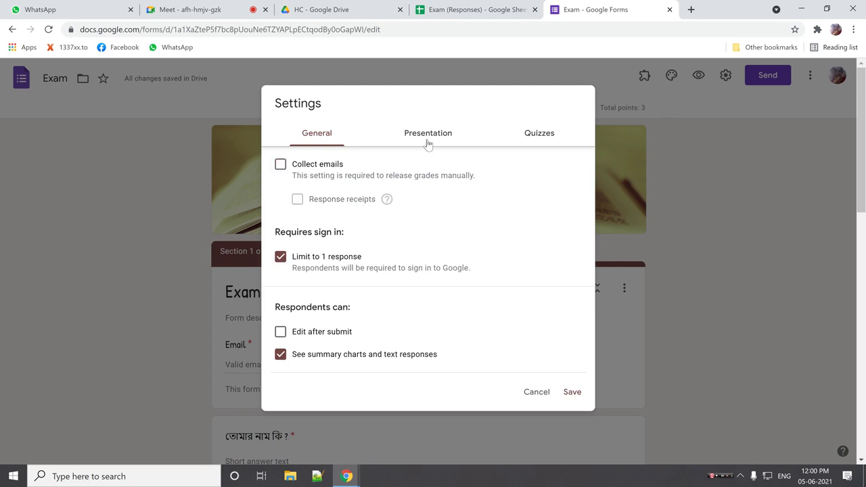
Step: Turn on the progress bar and shuffled question order, check the quiz options and save the form settings
left_click(427, 141)
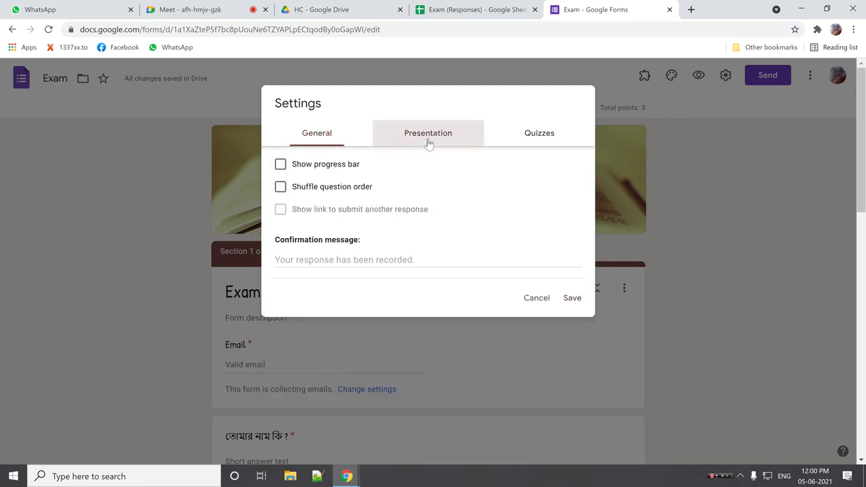
left_click(355, 191)
left_click(339, 166)
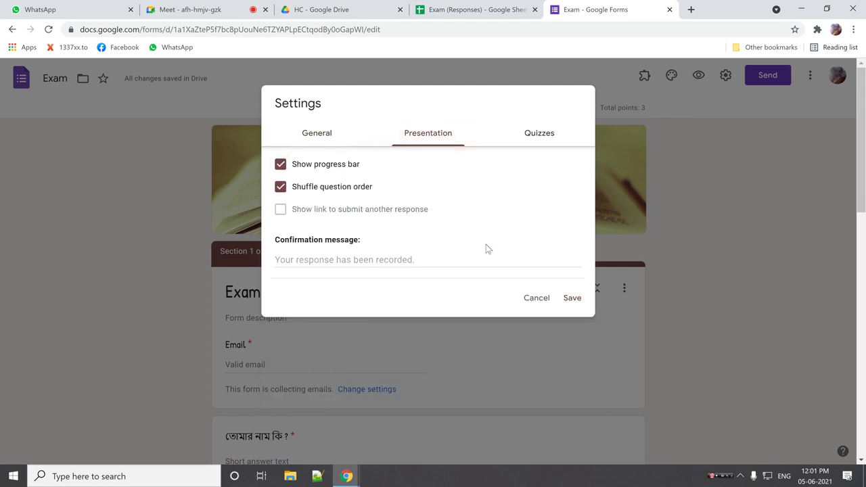
left_click(547, 135)
left_click(572, 419)
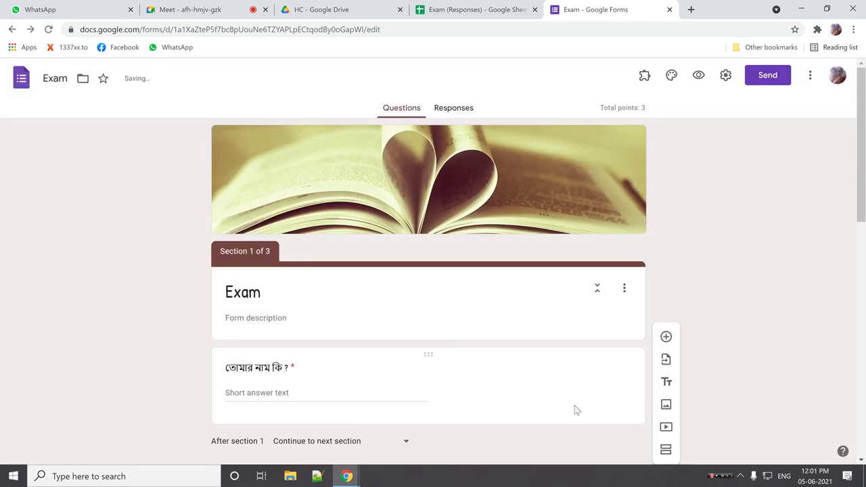
Step: Preview the Exam form as a respondent, reload it, and return to the form editor
left_click(699, 77)
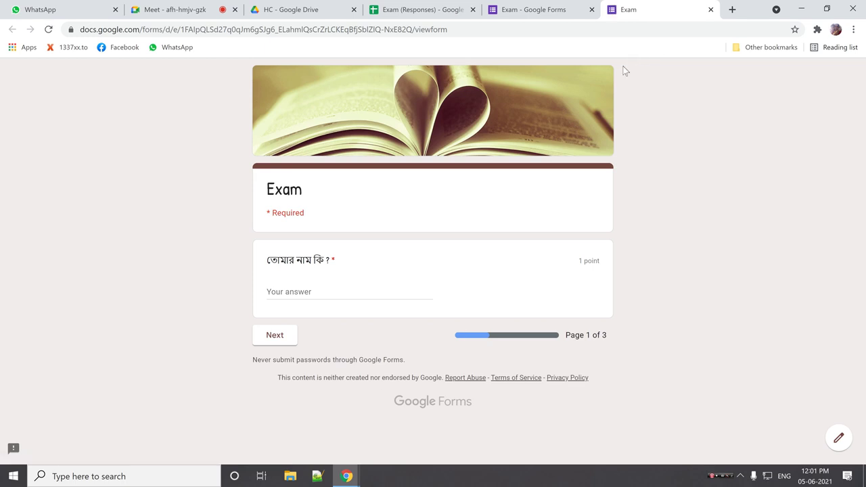
left_click(472, 33)
key("Return")
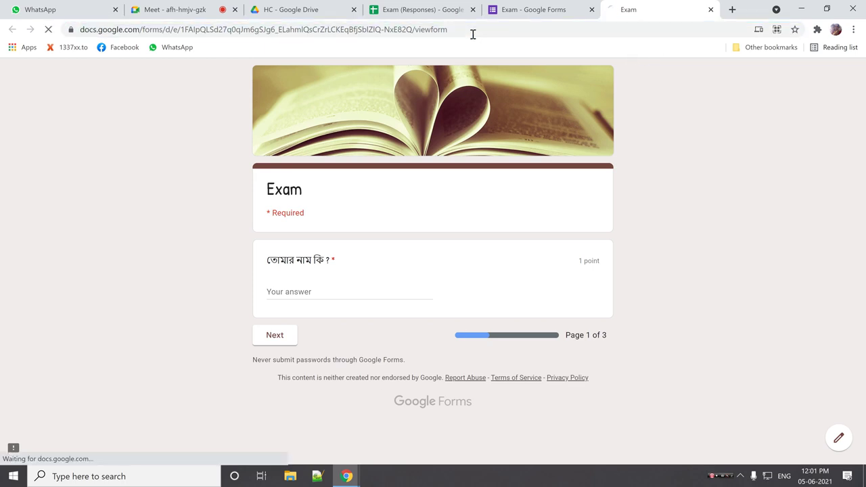
left_click(711, 10)
left_click(696, 75)
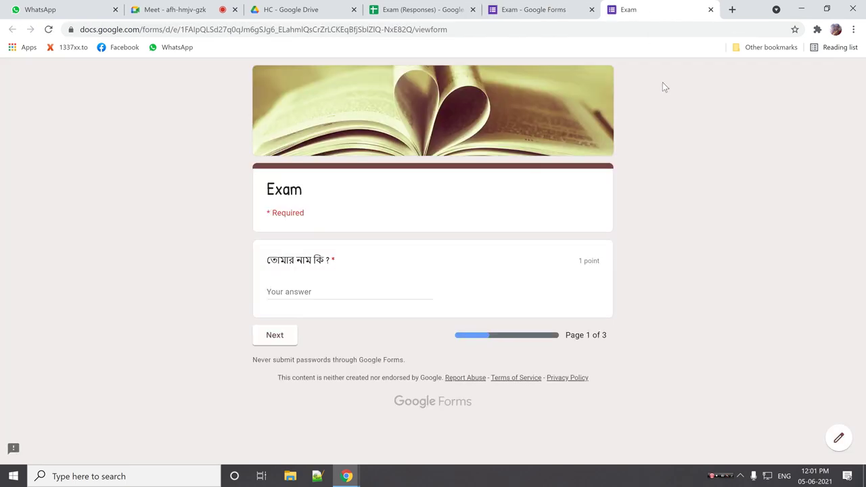
left_click(710, 10)
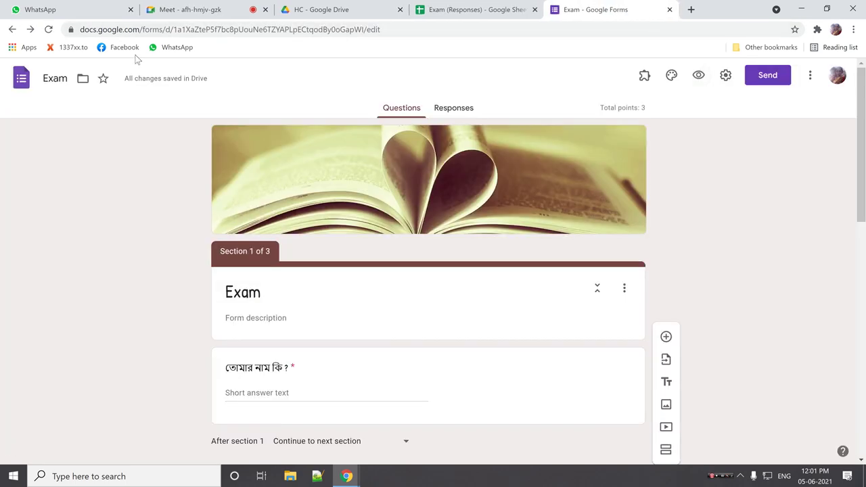
Step: Open the Exam form from its link in the WhatsApp chat, enter the respondent's name and continue to page 2
left_click(77, 9)
left_click(645, 399)
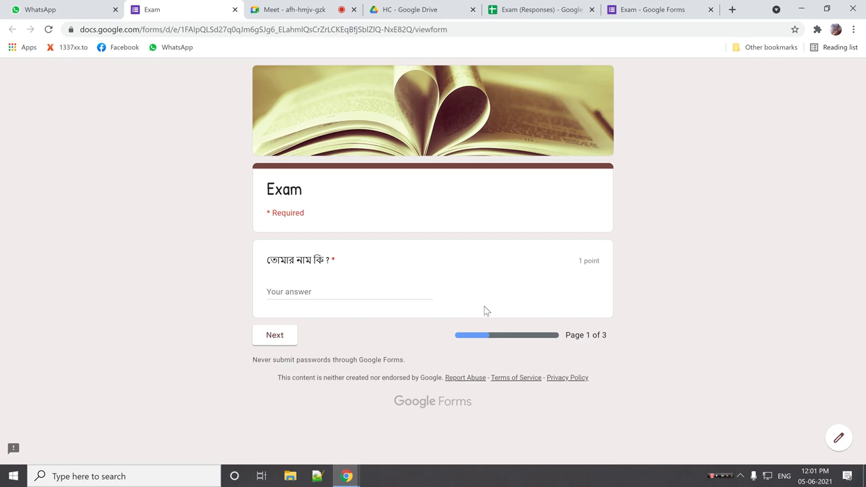
left_click(283, 293)
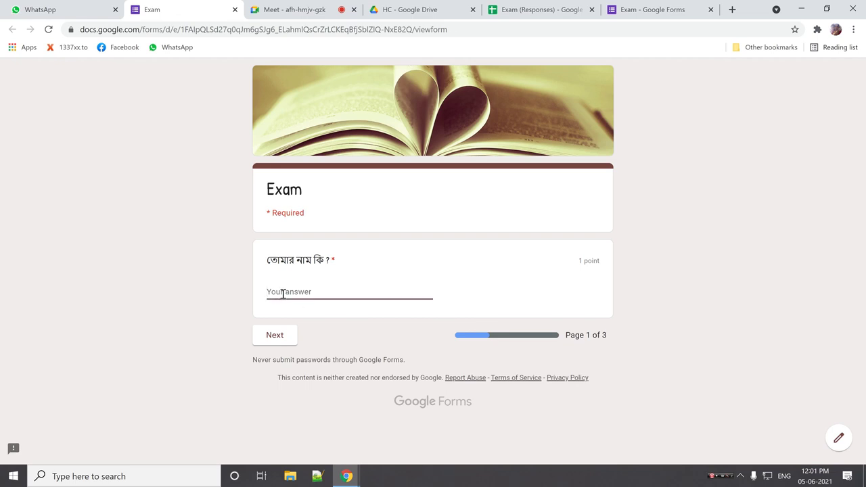
type("Rudra")
left_click(291, 334)
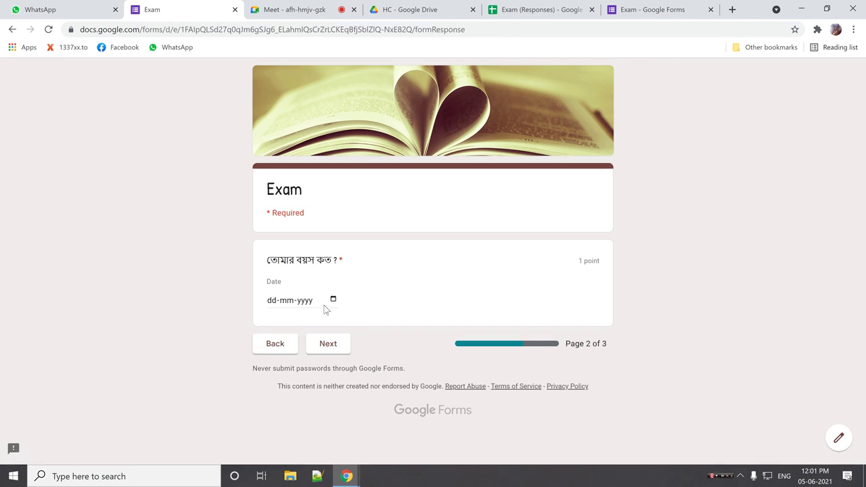
Step: Pick a date for the age question, choose BER as the city on the last page and submit the form
left_click(333, 299)
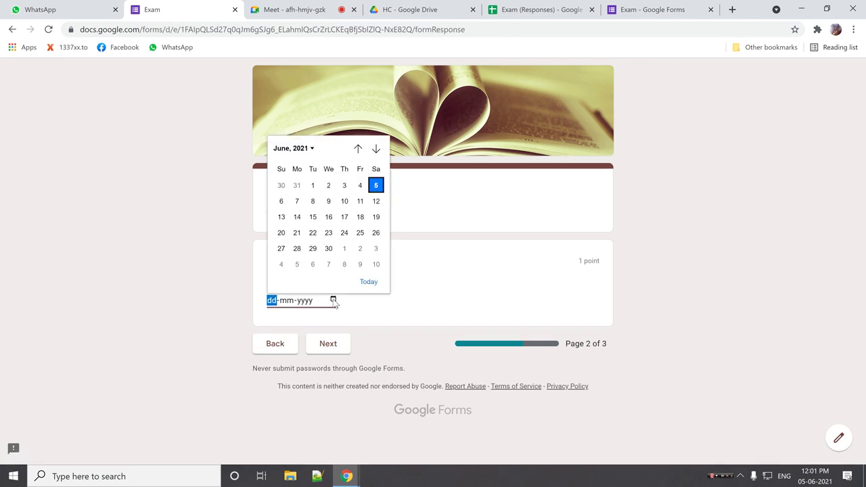
left_click(331, 237)
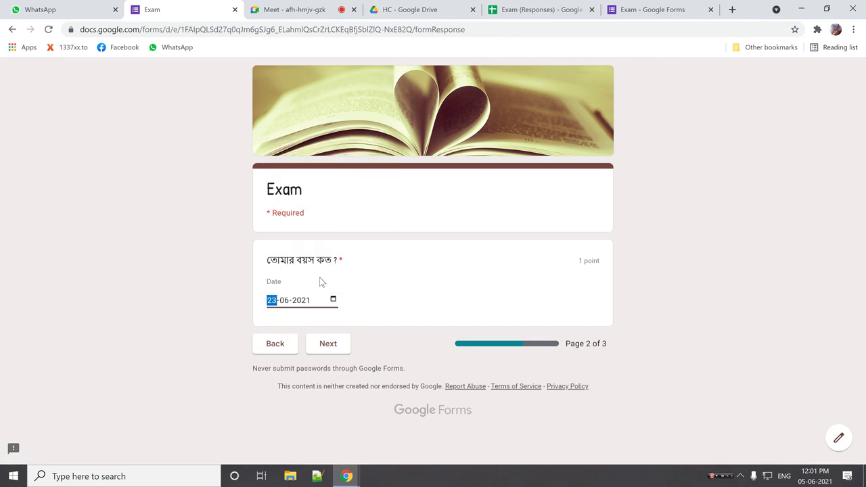
left_click(329, 348)
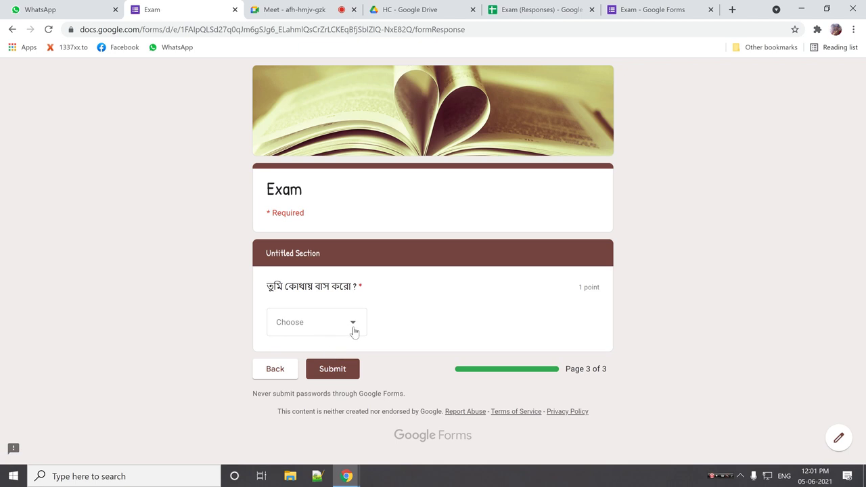
left_click(354, 332)
left_click(304, 354)
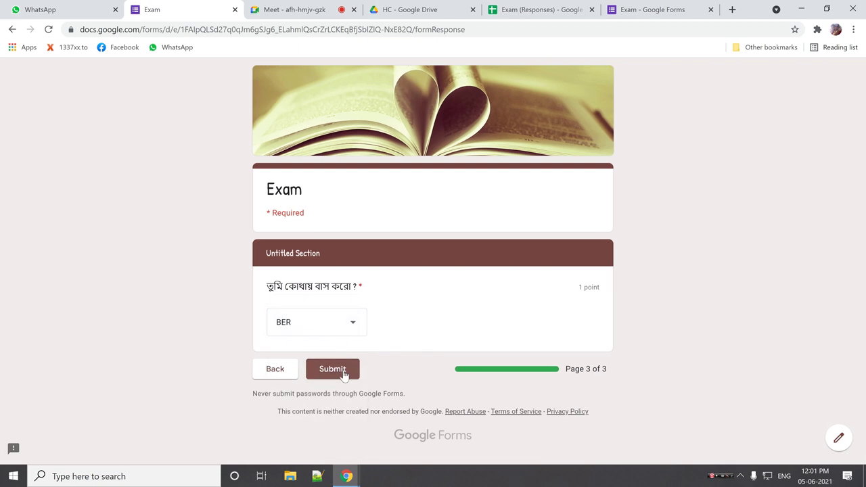
left_click(343, 372)
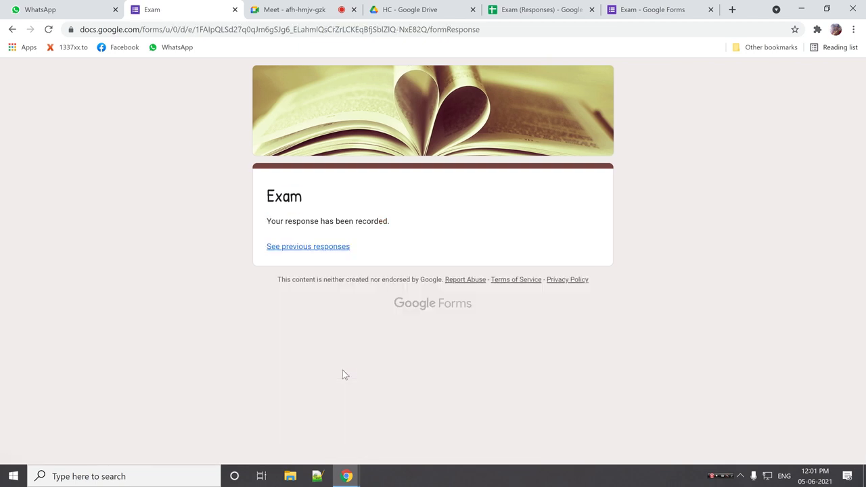
Step: Open the previous responses and review the summary of the name, age and city answers
left_click(327, 251)
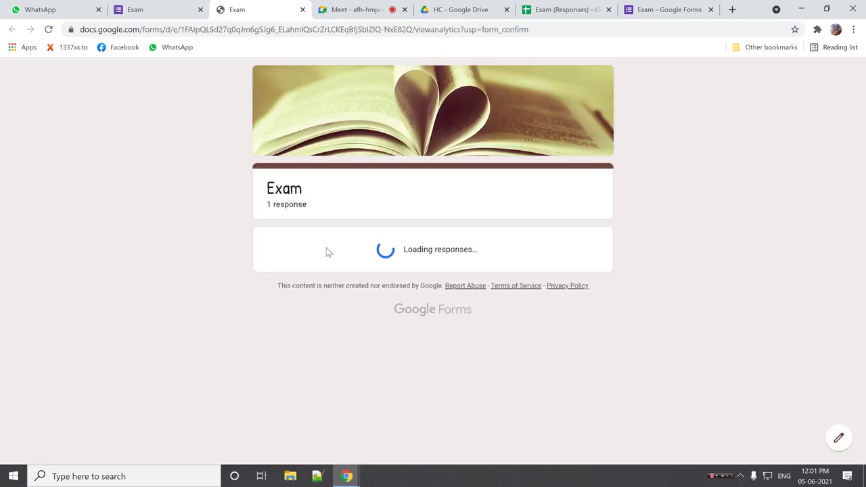
scroll(307, 278, "down", 2)
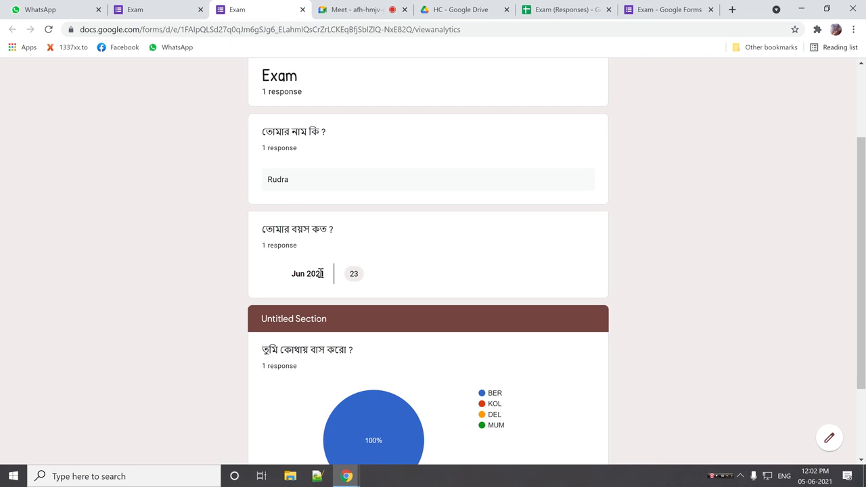
scroll(352, 277, "down", 3)
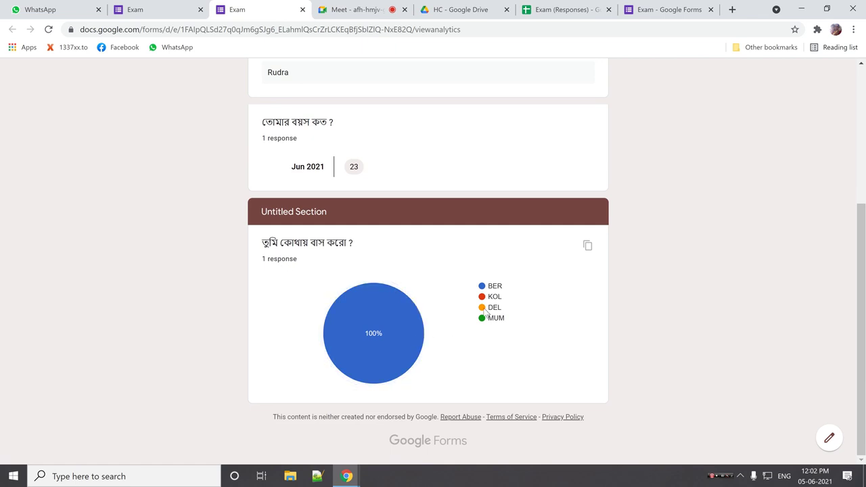
scroll(527, 309, "up", 3)
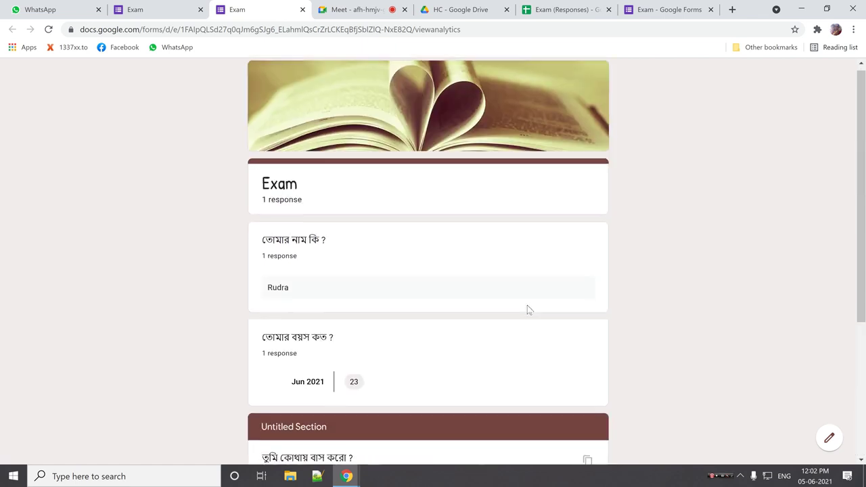
scroll(529, 309, "down", 1)
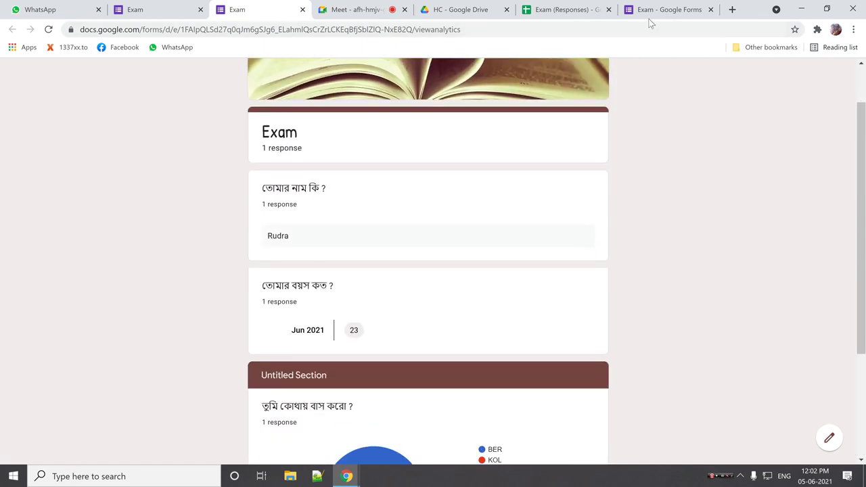
Step: Switch to the Exam (Responses) spreadsheet and inspect the submitted response and its score on the DATA sheet
left_click(571, 11)
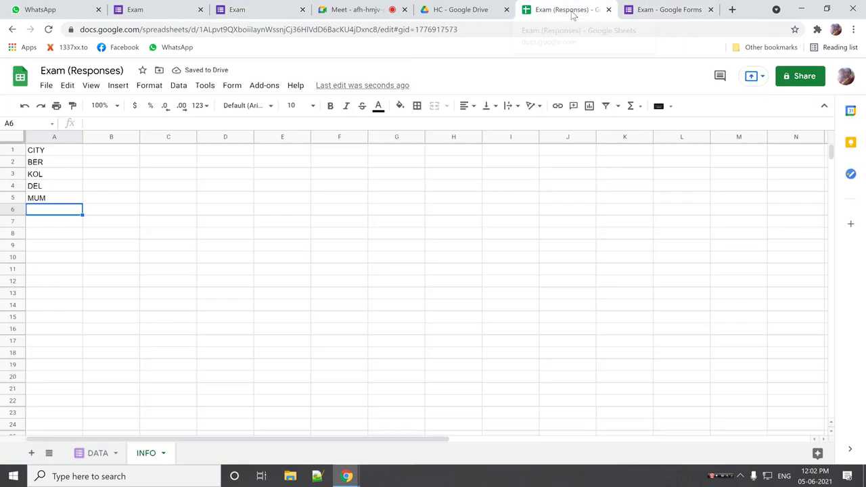
left_click(99, 453)
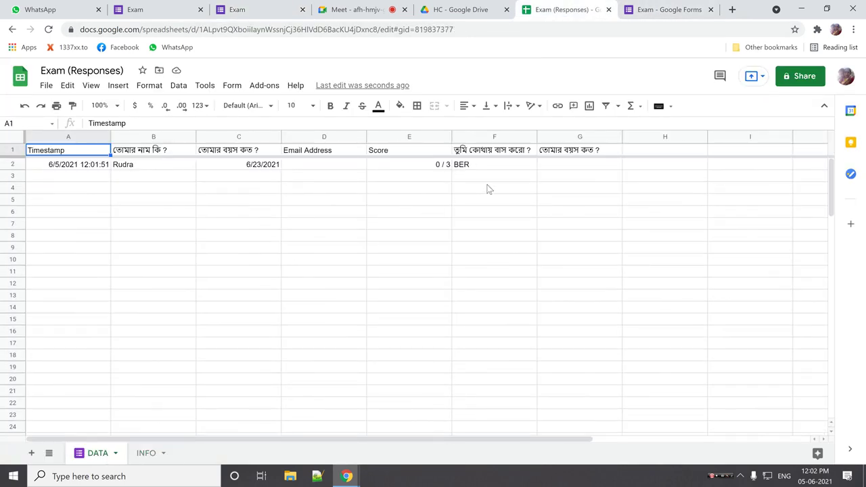
left_click(421, 165)
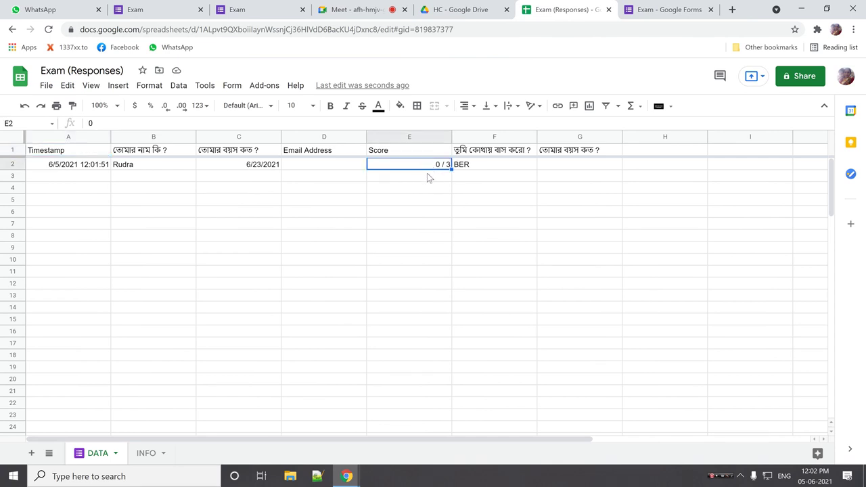
left_click(417, 179)
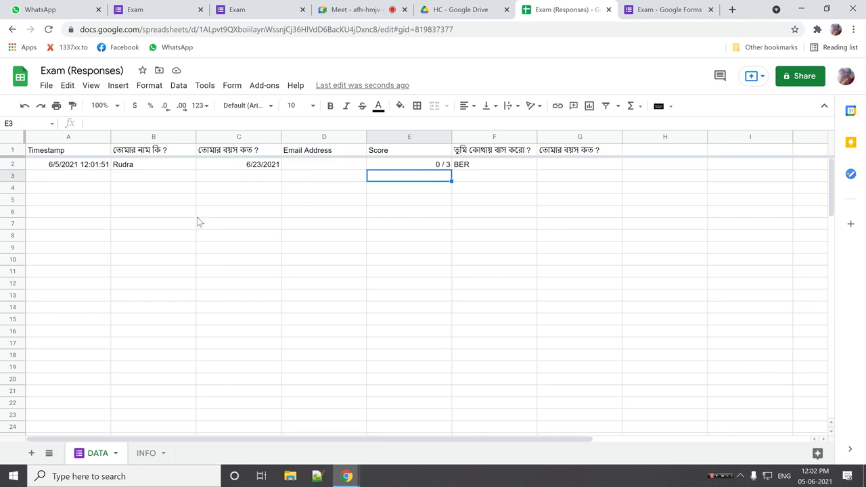
Step: Close the response spreadsheet and the form editor, and briefly reopen the Exam form from Drive's HC folder
left_click(608, 9)
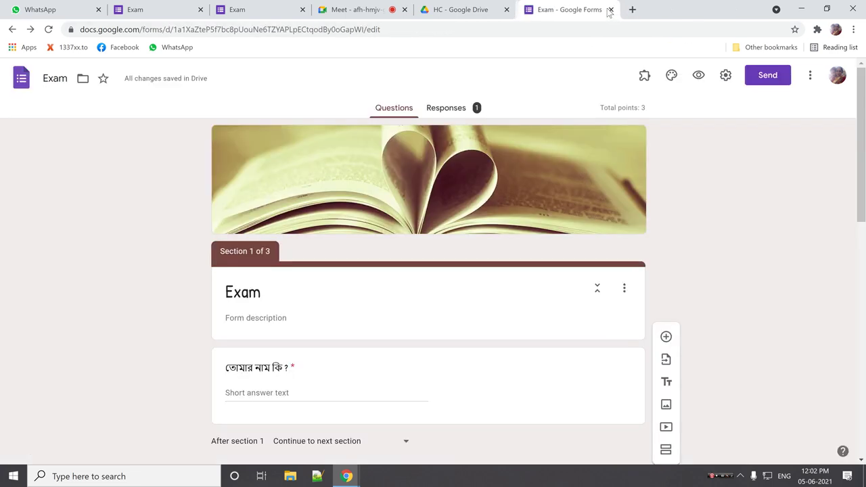
left_click(608, 10)
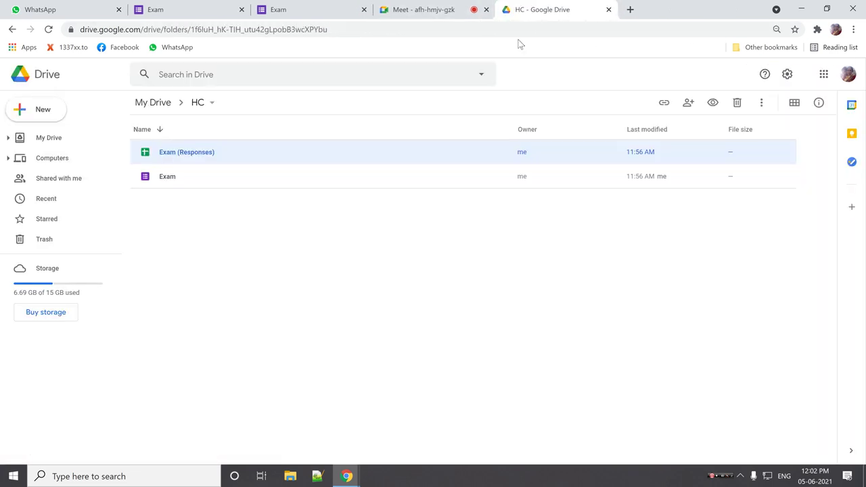
left_click(166, 179)
double_click(165, 178)
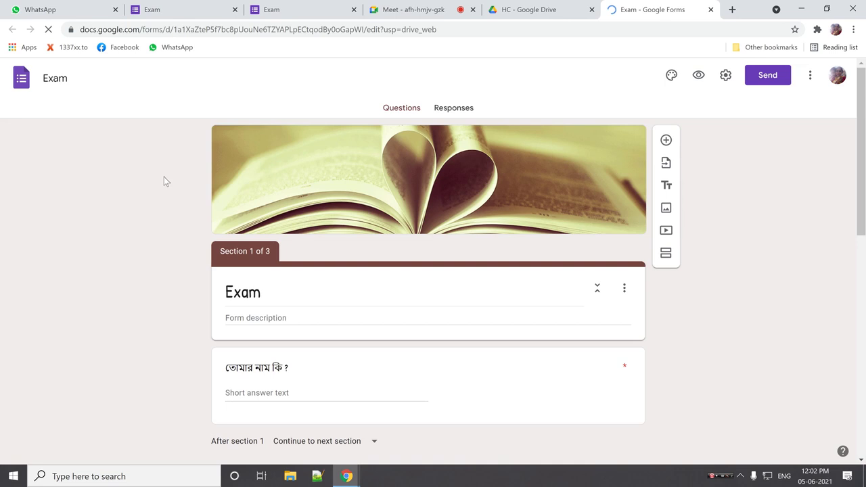
left_click(710, 10)
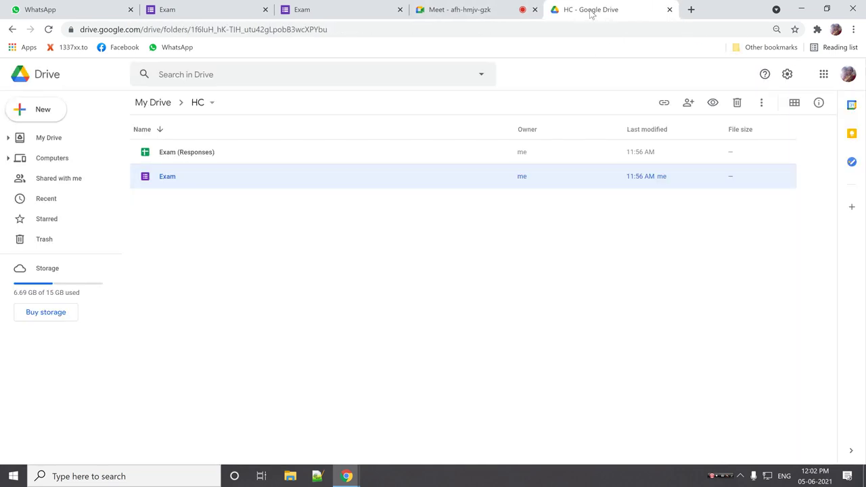
Step: Close the Drive page, place the Meet tab beside WhatsApp and close the submitted Exam form's page
left_click(669, 9)
left_click_drag(483, 16, 288, 13)
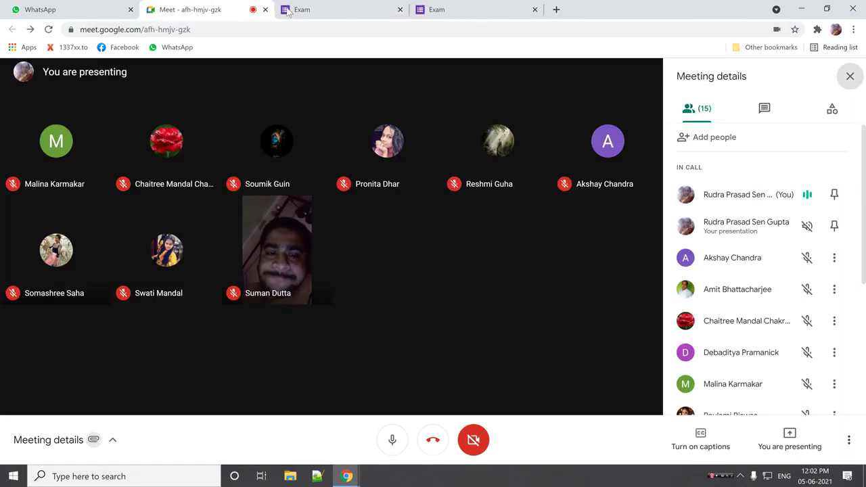
left_click(389, 12)
left_click(399, 9)
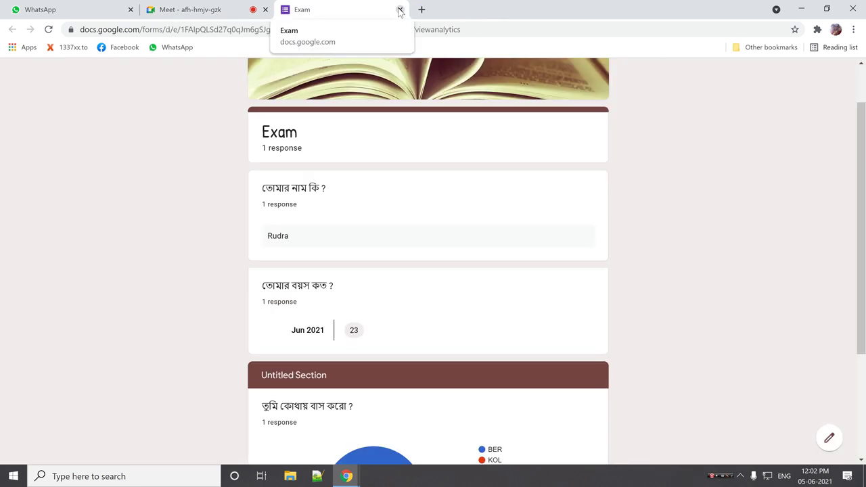
Step: Close the Exam response summary page and reopen the Exam form for editing from Drive's HC folder
left_click(400, 9)
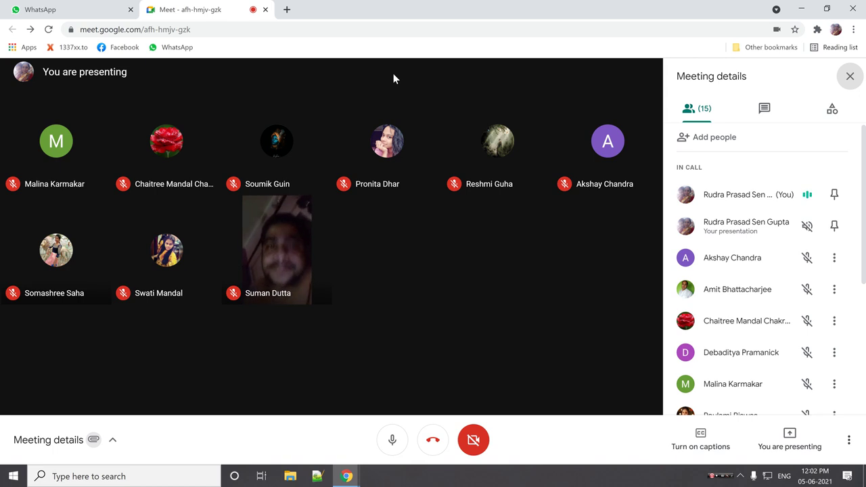
left_click(287, 9)
left_click(817, 81)
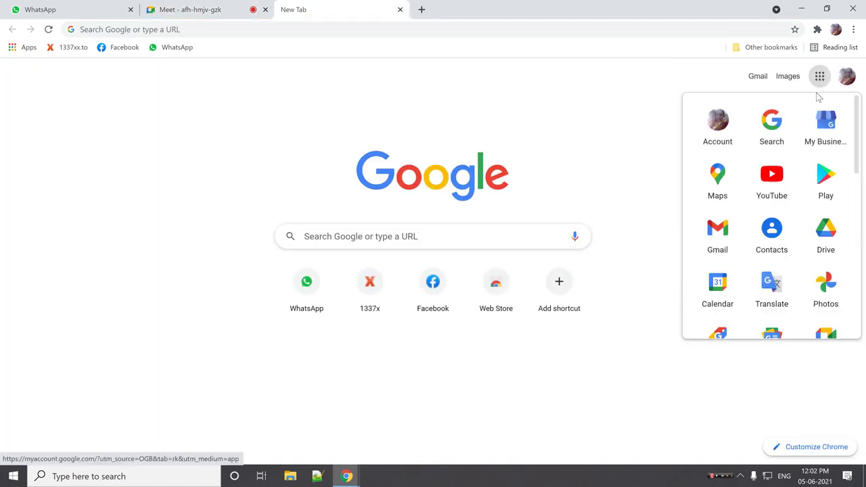
left_click(826, 233)
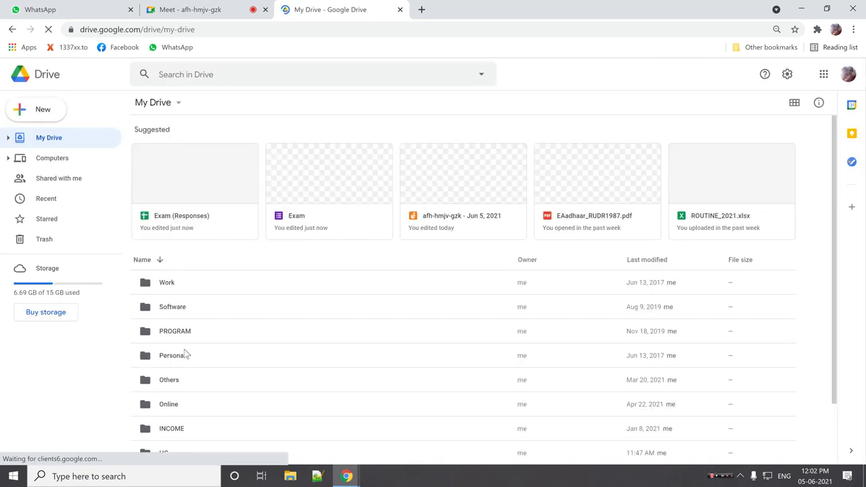
scroll(184, 358, "down", 1)
double_click(167, 379)
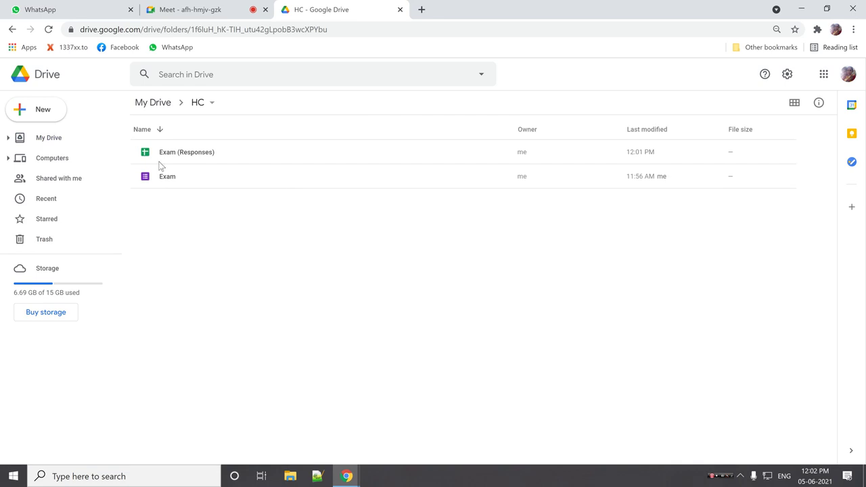
double_click(169, 177)
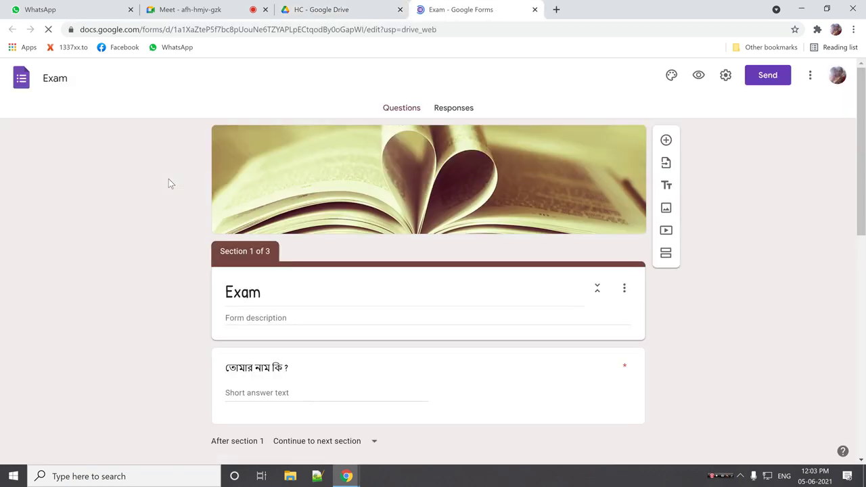
Step: Add a new section directly after the Exam title block, above the name question
scroll(248, 257, "down", 5)
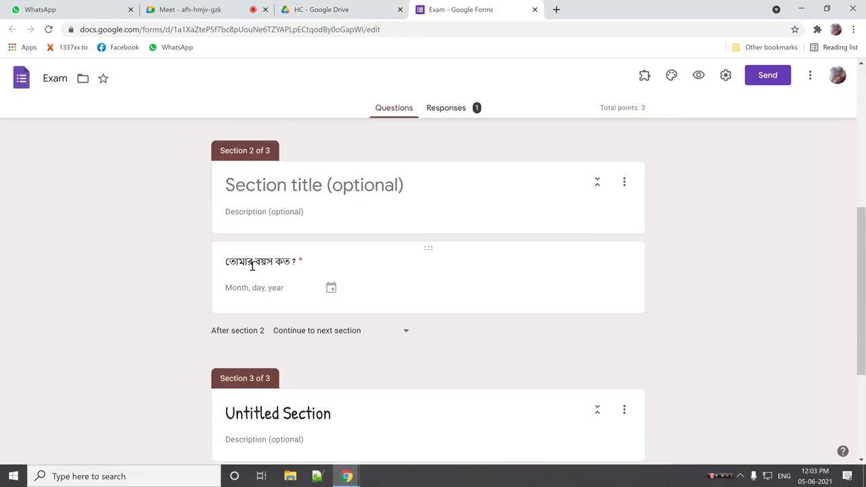
scroll(252, 266, "down", 3)
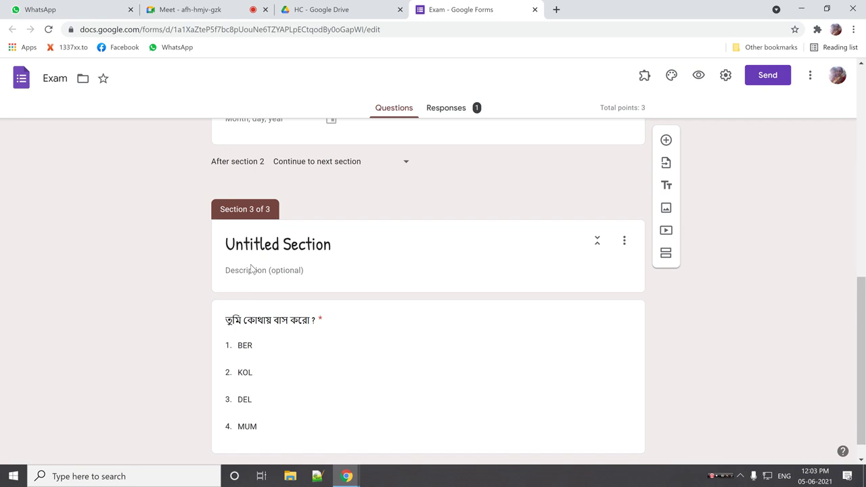
scroll(253, 272, "down", 1)
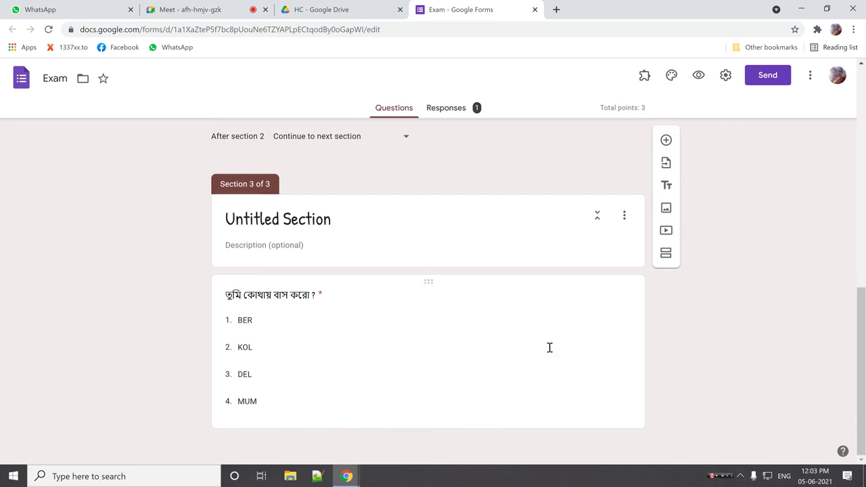
left_click(665, 254)
scroll(632, 365, "down", 2)
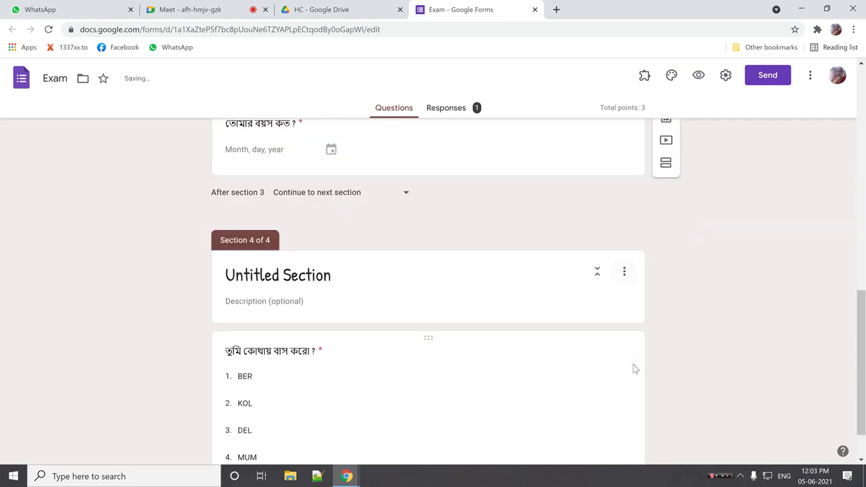
scroll(632, 361, "up", 2)
scroll(632, 362, "up", 2)
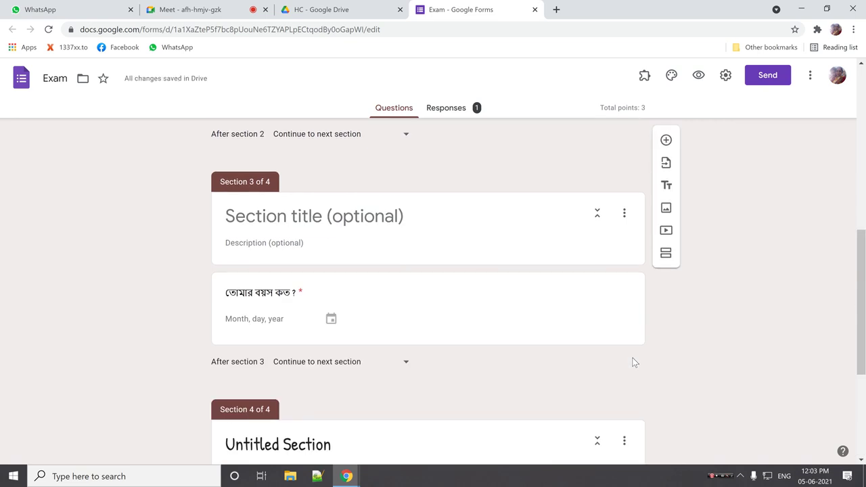
scroll(632, 362, "up", 6)
scroll(632, 362, "down", 10)
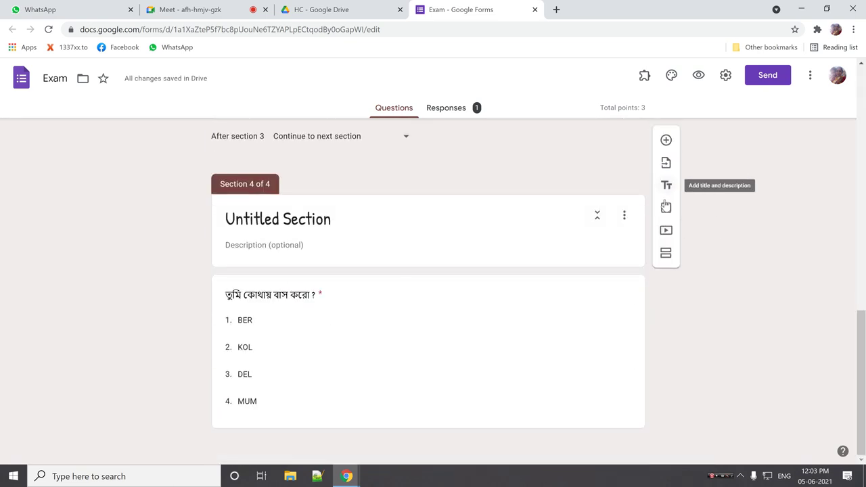
Step: Add another section between the new untitled section's heading and the name question
left_click(668, 256)
scroll(579, 302, "down", 2)
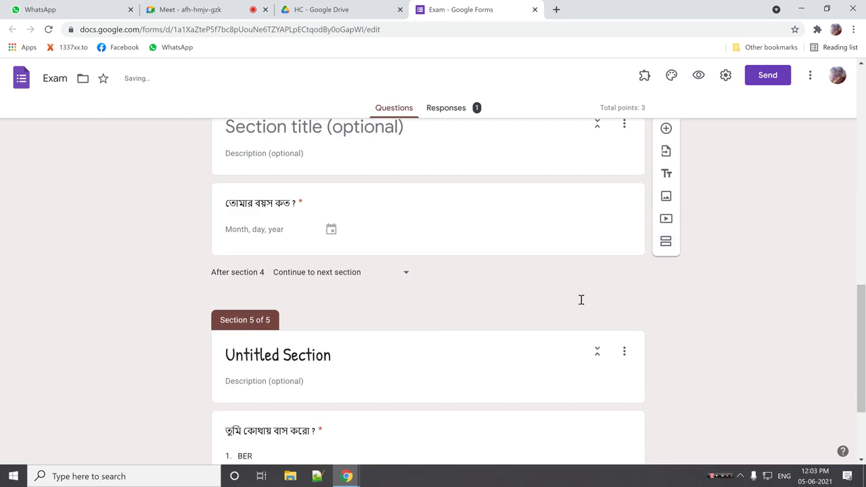
scroll(580, 302, "up", 7)
scroll(580, 301, "up", 3)
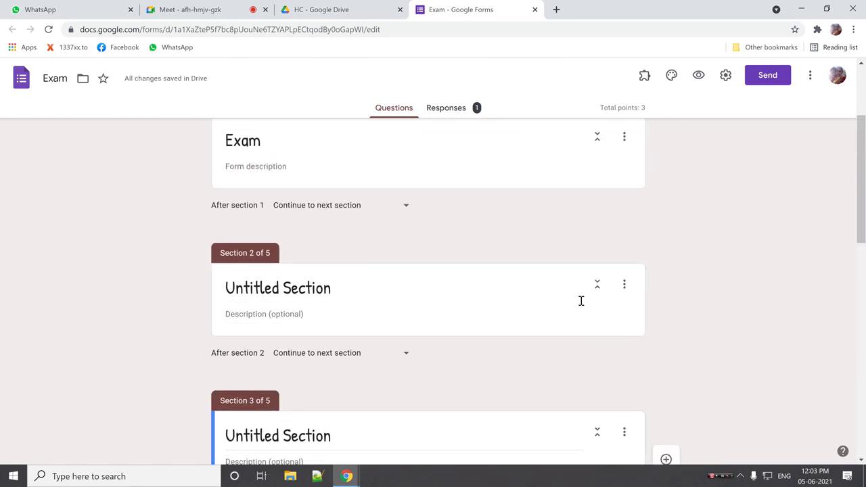
Step: Delete the empty untitled section that follows the Exam title section
left_click(307, 313)
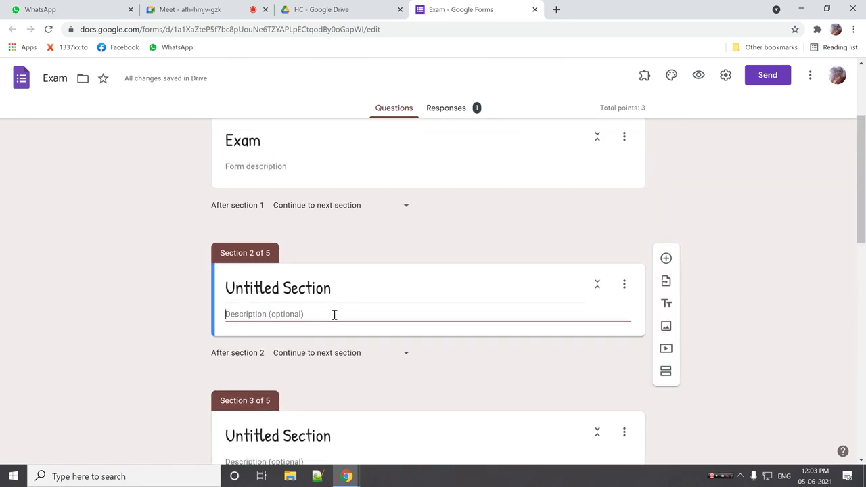
left_click(625, 284)
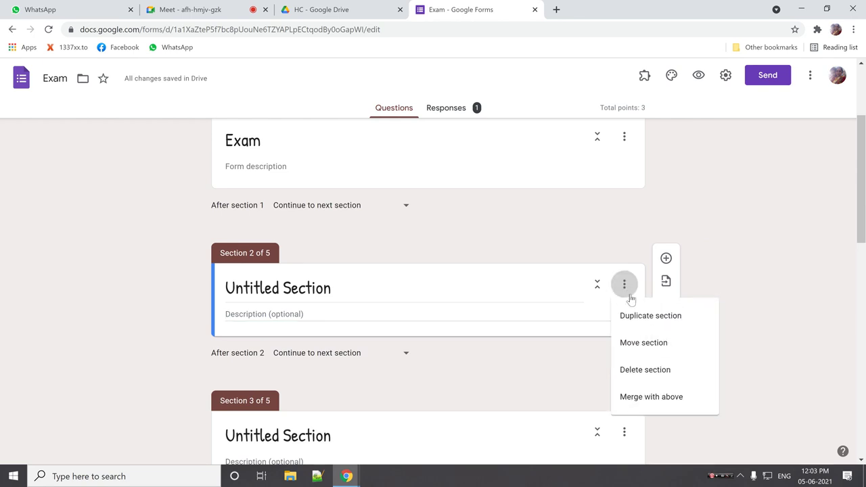
left_click(646, 369)
Step: Delete the untitled section 2 together with its name question, and confirm the deletion
left_click(624, 284)
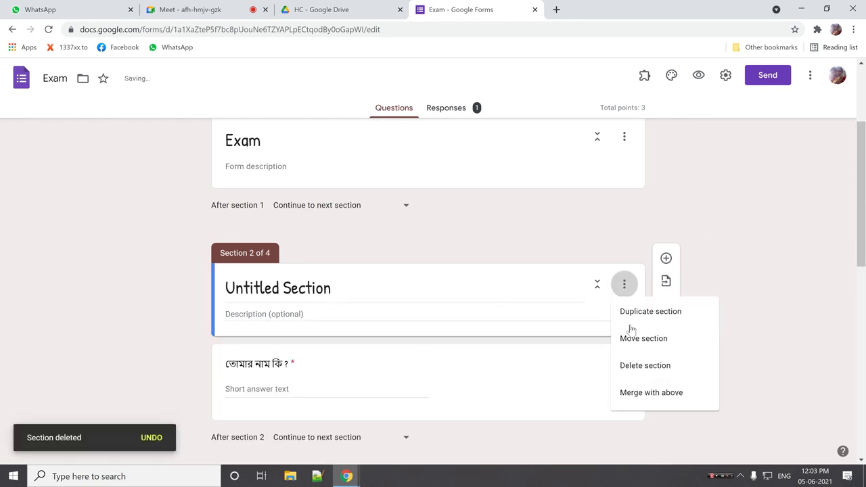
left_click(636, 372)
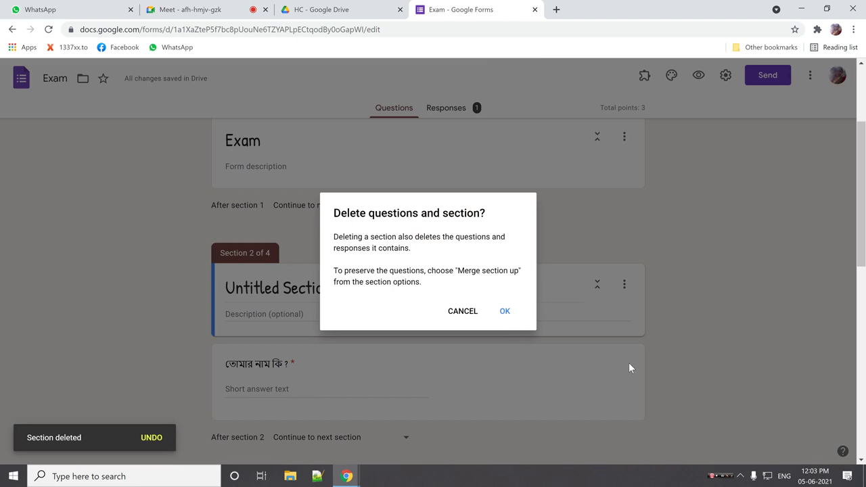
left_click(505, 312)
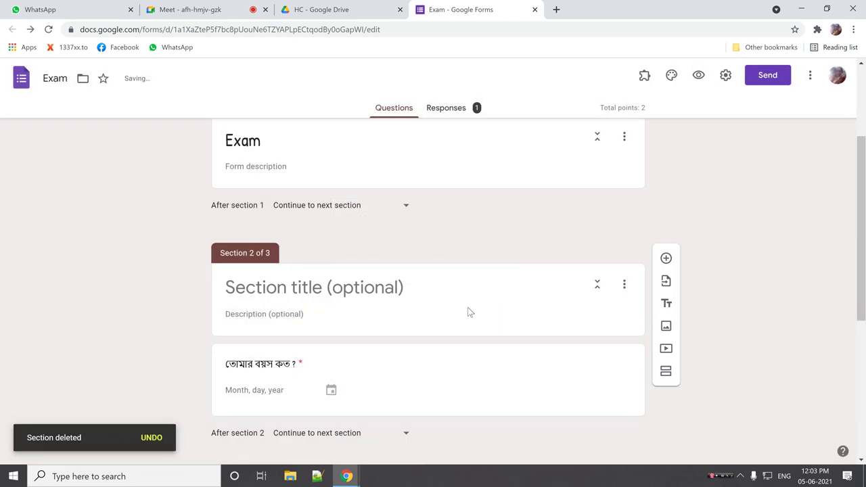
Step: Reorder the sections so that Exam comes after the unnamed section with the age question, and save the order
scroll(468, 312, "down", 3)
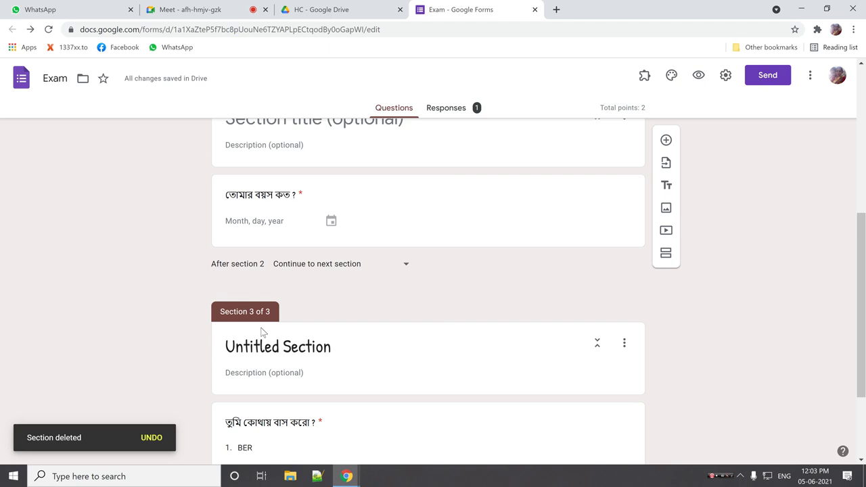
left_click(623, 344)
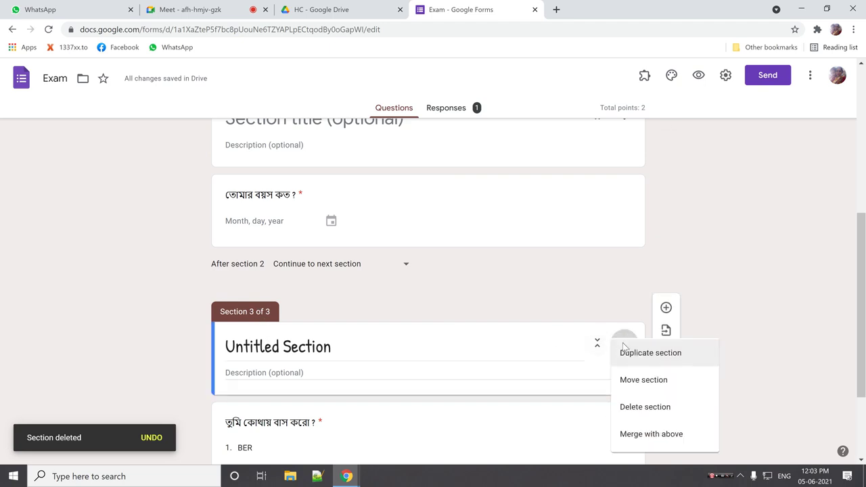
left_click(638, 383)
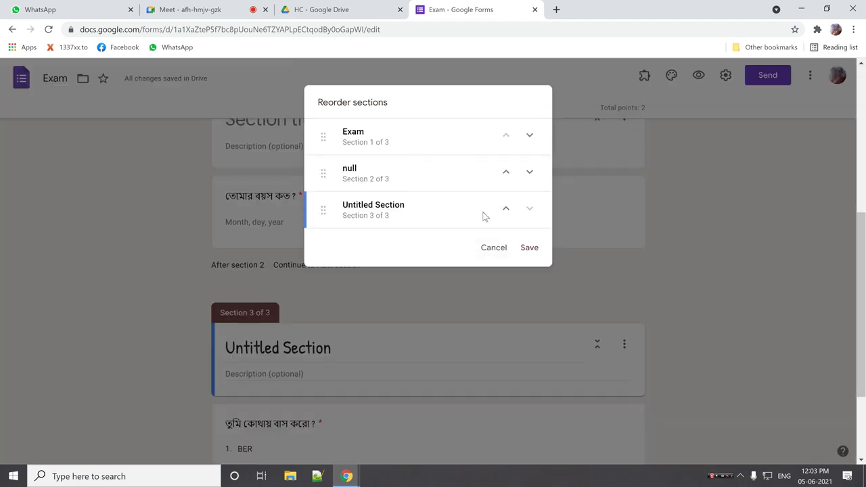
scroll(483, 216, "up", 3)
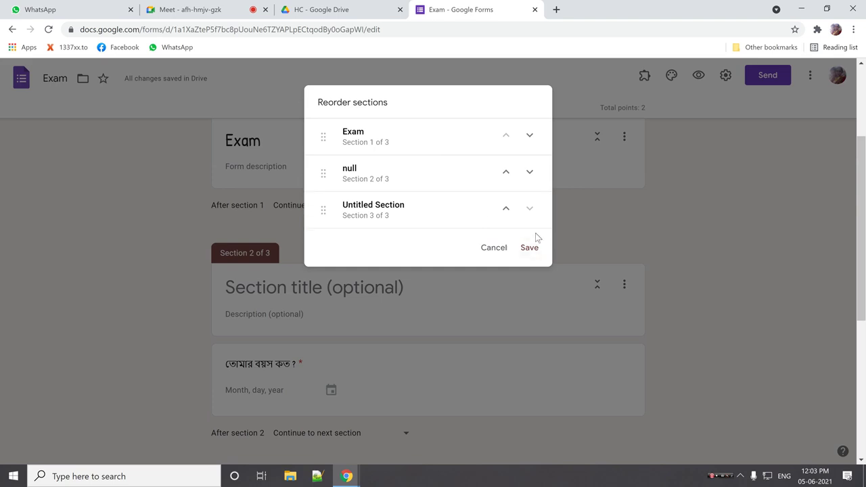
left_click(530, 136)
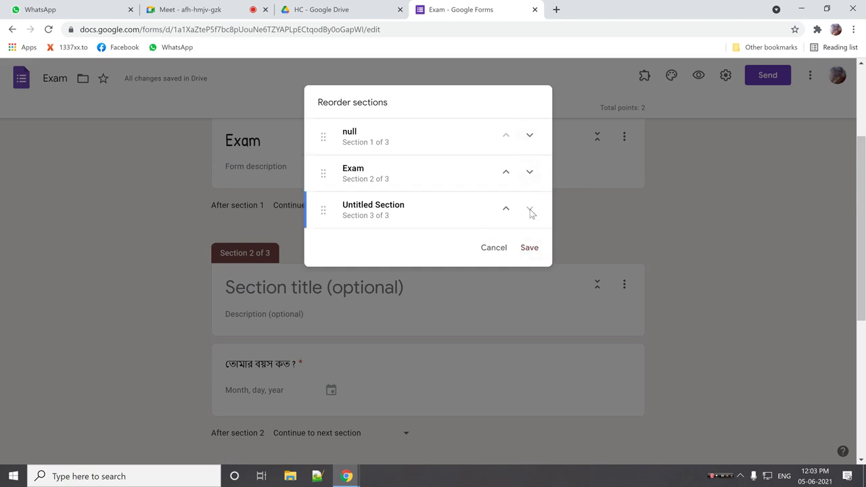
left_click(529, 247)
Step: Check the reordered form and delete the empty second section titled Exam
scroll(508, 318, "down", 2)
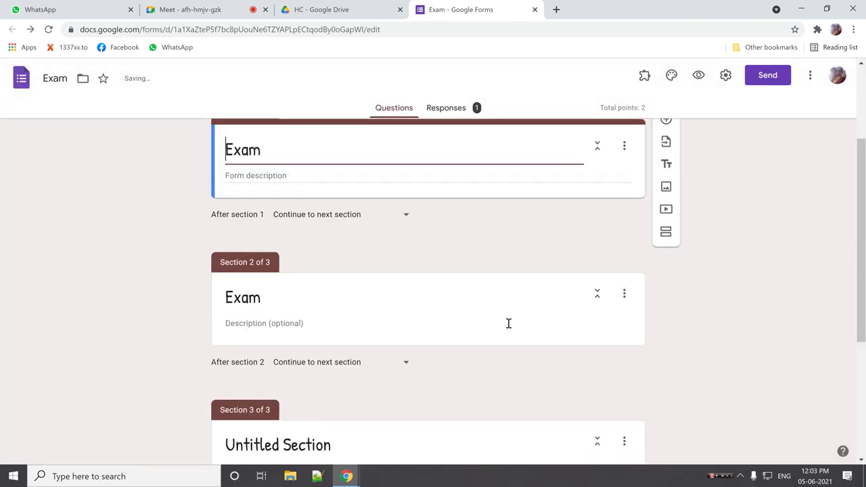
scroll(508, 324, "down", 3)
scroll(506, 324, "up", 3)
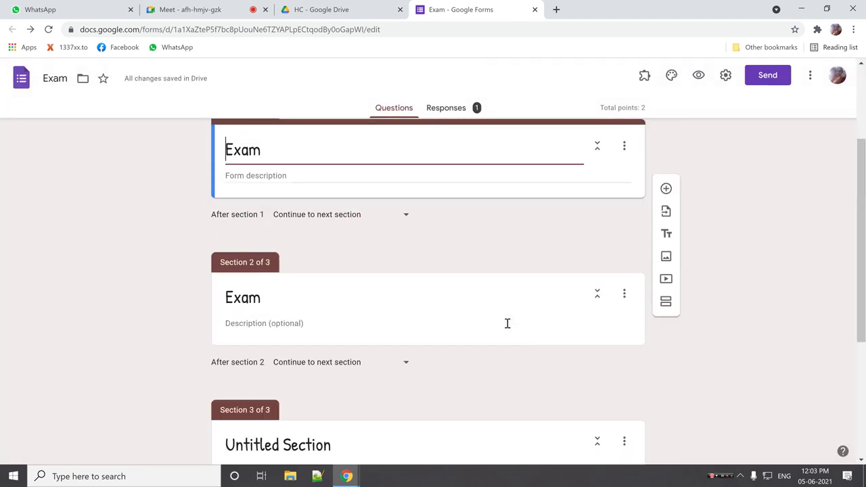
scroll(507, 323, "up", 2)
scroll(505, 324, "down", 1)
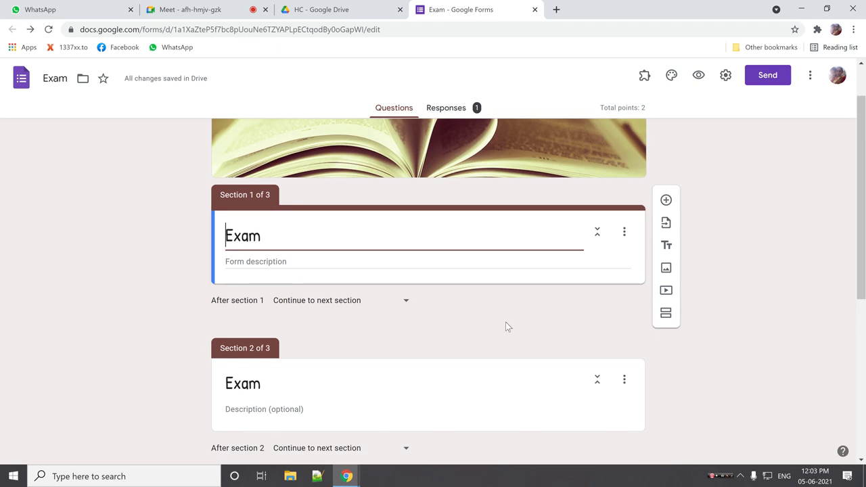
scroll(505, 322, "down", 1)
left_click(307, 349)
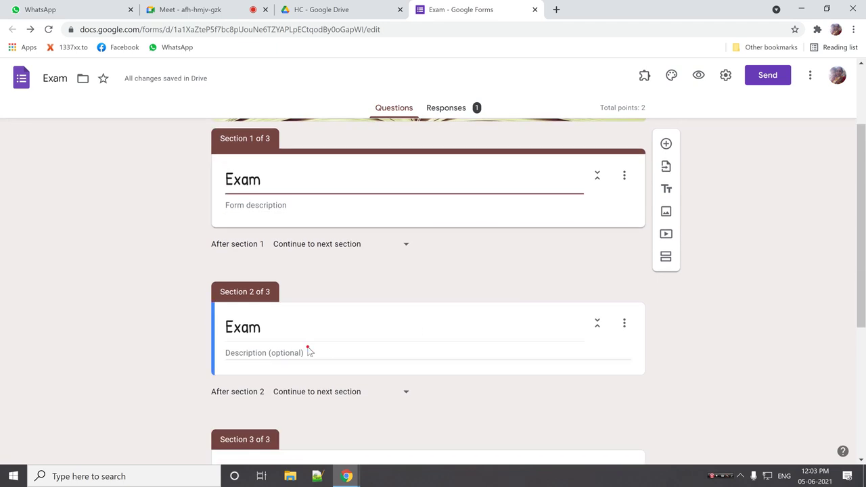
left_click(624, 325)
left_click(646, 409)
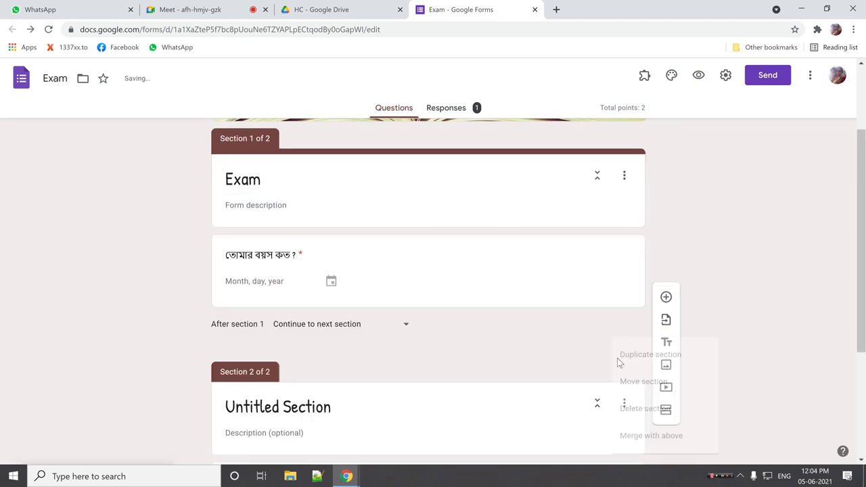
Step: Review the form's remaining sections with their age and city questions
scroll(593, 341, "up", 2)
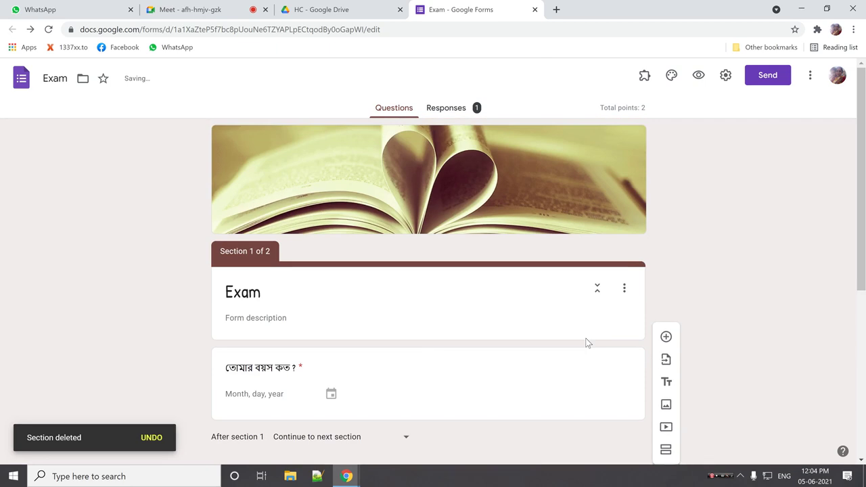
scroll(586, 343, "down", 5)
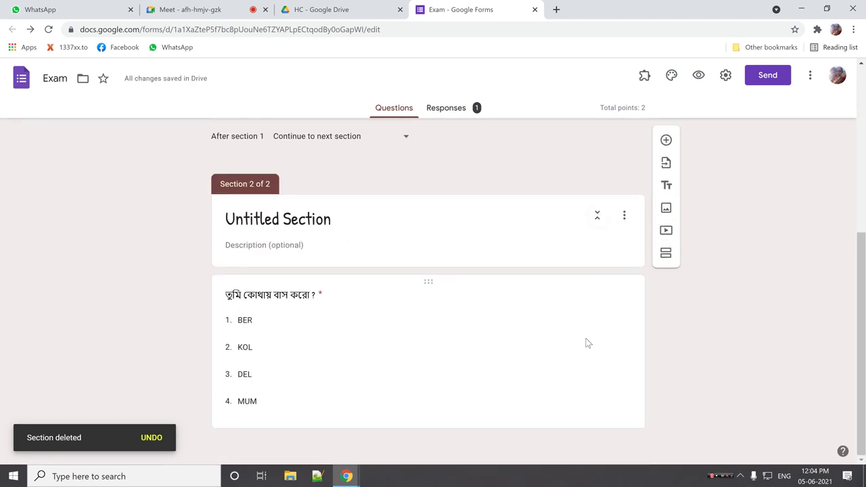
scroll(587, 343, "up", 4)
scroll(587, 343, "down", 2)
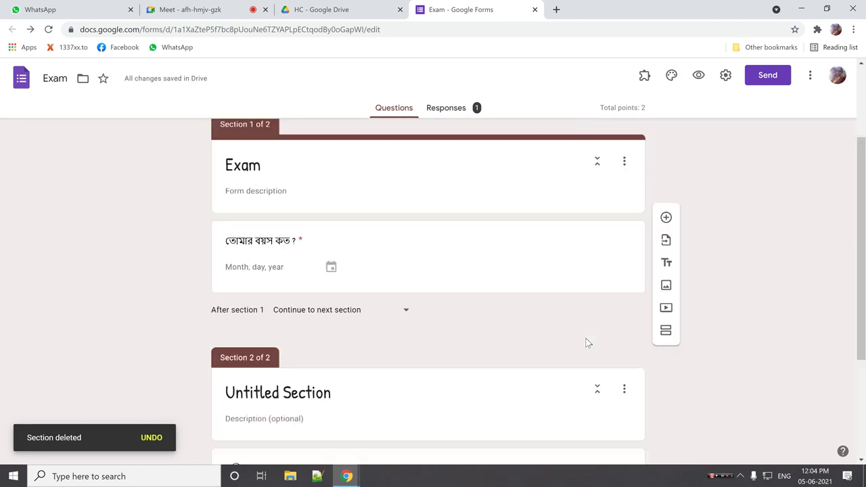
scroll(587, 343, "down", 1)
scroll(464, 318, "up", 1)
scroll(464, 318, "down", 1)
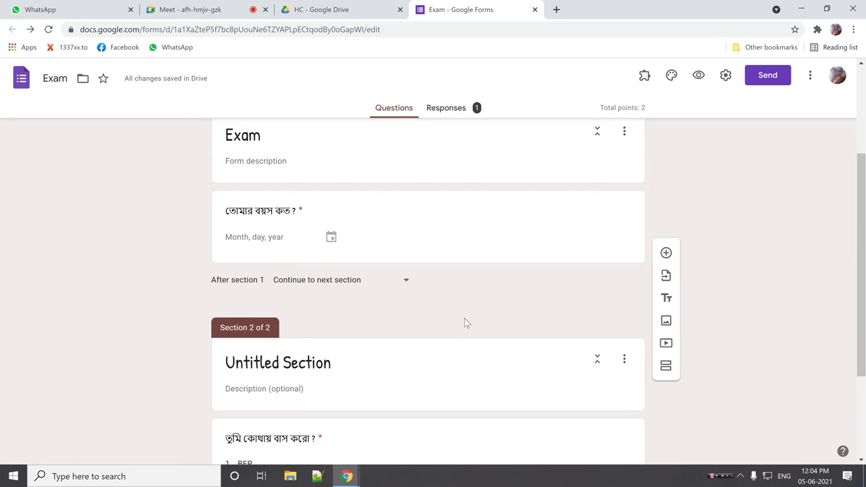
scroll(464, 318, "up", 3)
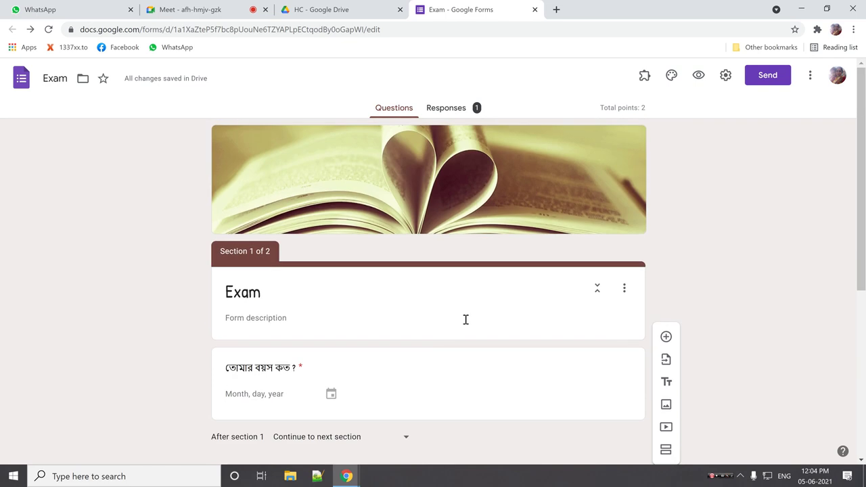
Step: Add a new section after the city dropdown question
scroll(465, 320, "down", 5)
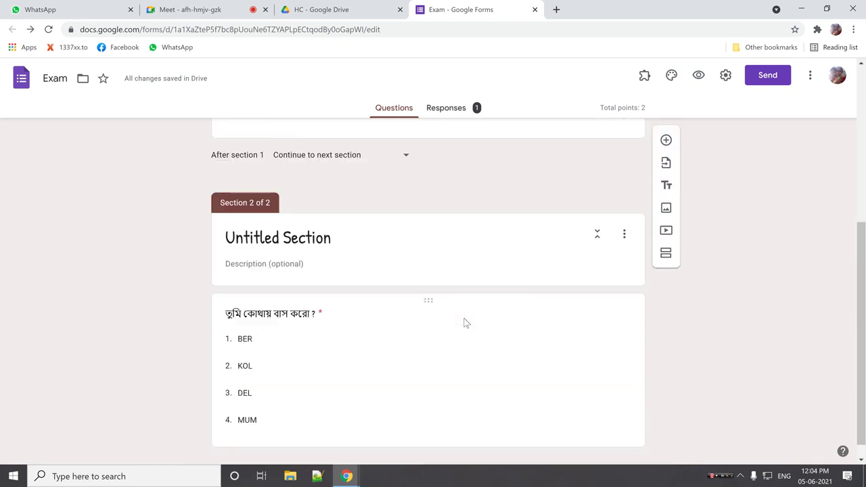
scroll(464, 322, "down", 1)
left_click(642, 318)
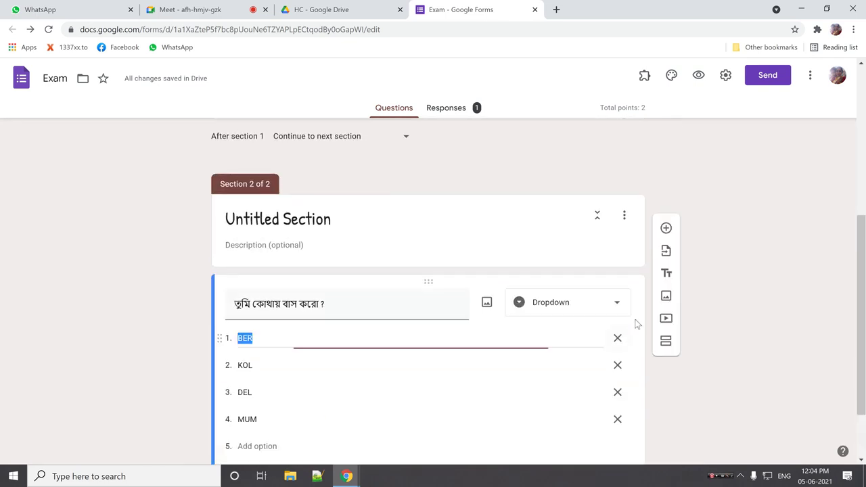
left_click(665, 402)
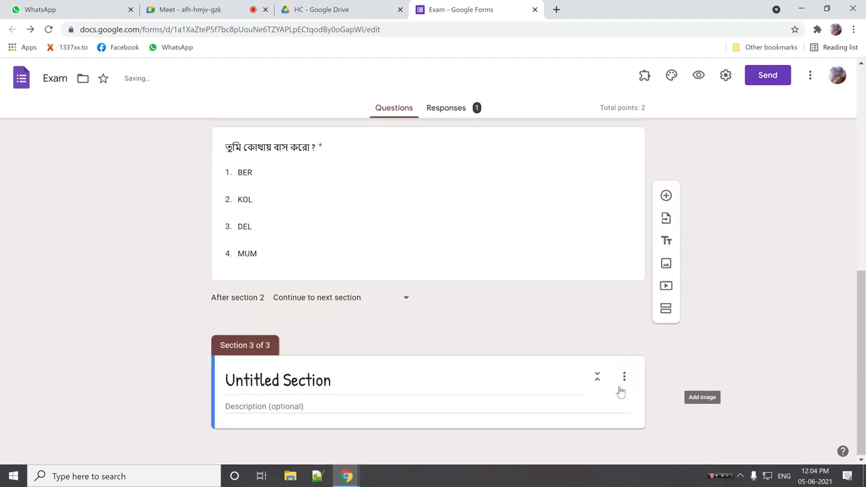
left_click(256, 383)
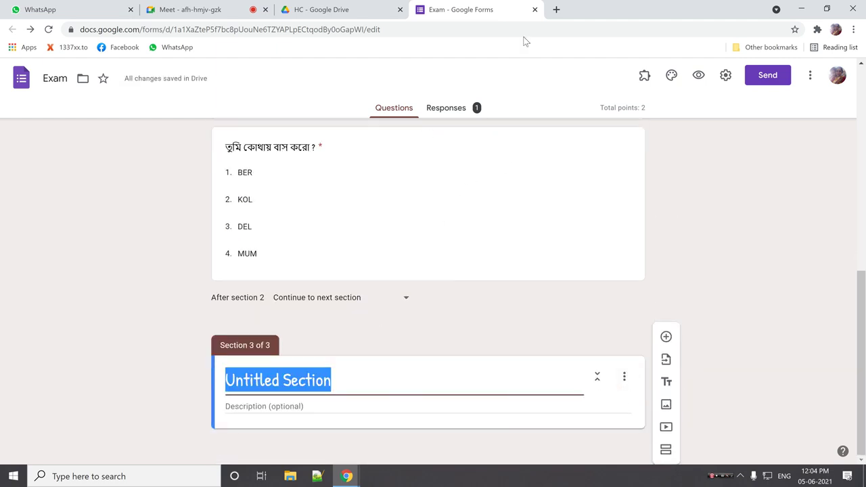
Step: Dictate "তোমার নাম কি" in Bengali in Google Translate on a new tab, and paste it as the third section's title in the form
left_click(556, 9)
left_click(818, 76)
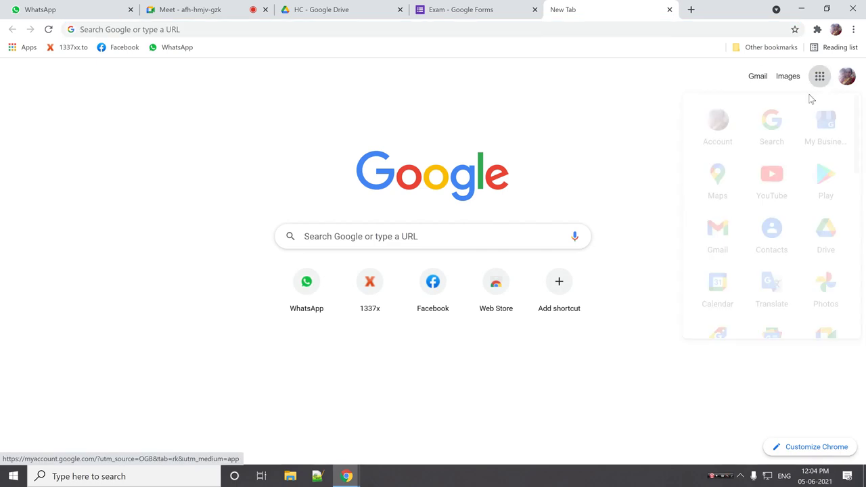
left_click(774, 304)
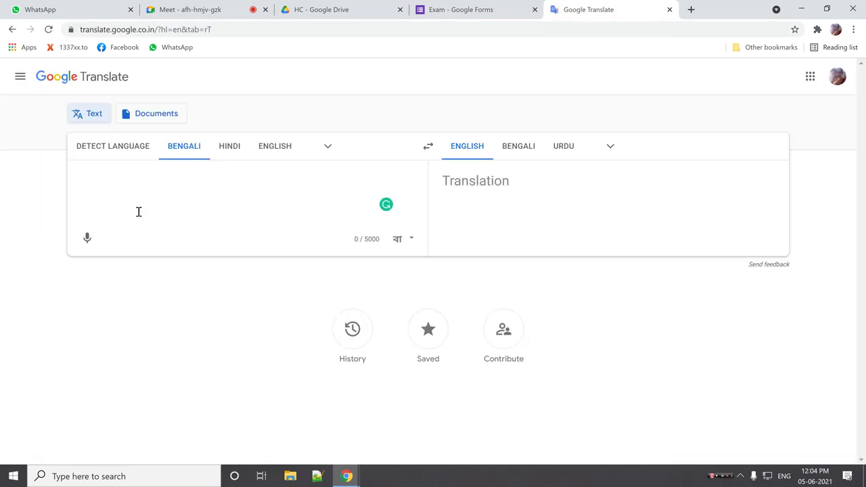
left_click(86, 238)
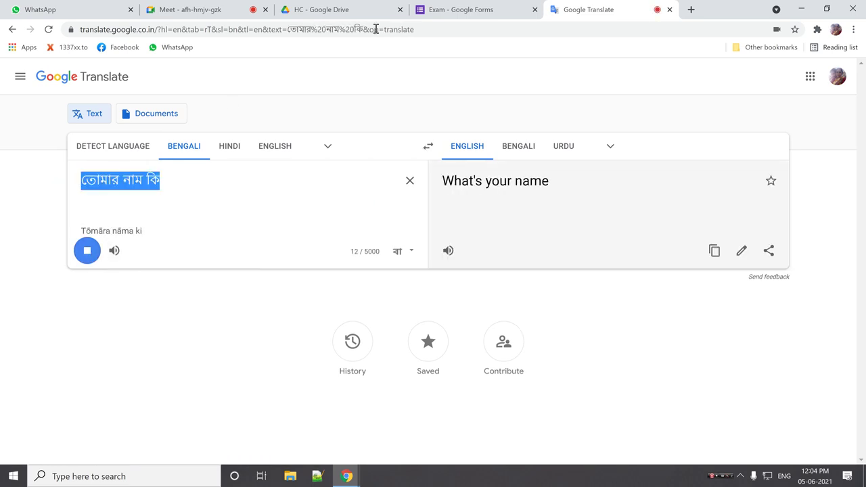
left_click(436, 11)
type("তোমার নাম কি")
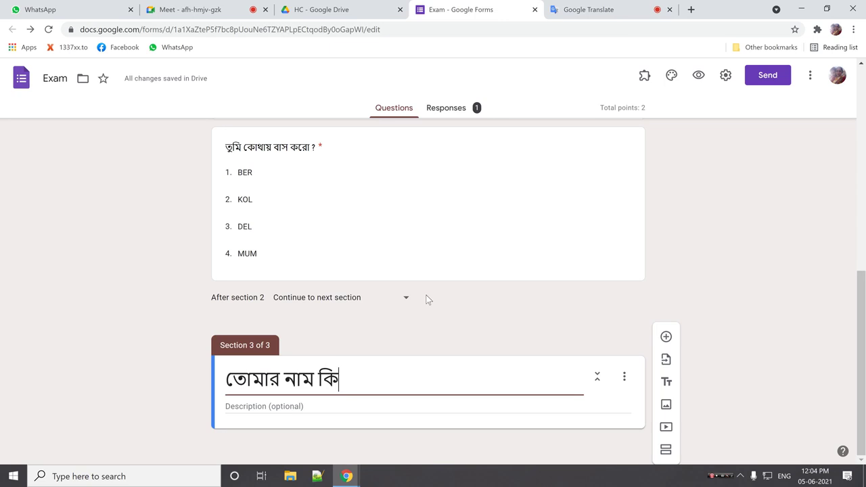
Step: Add a short answer question to the third section
left_click(665, 340)
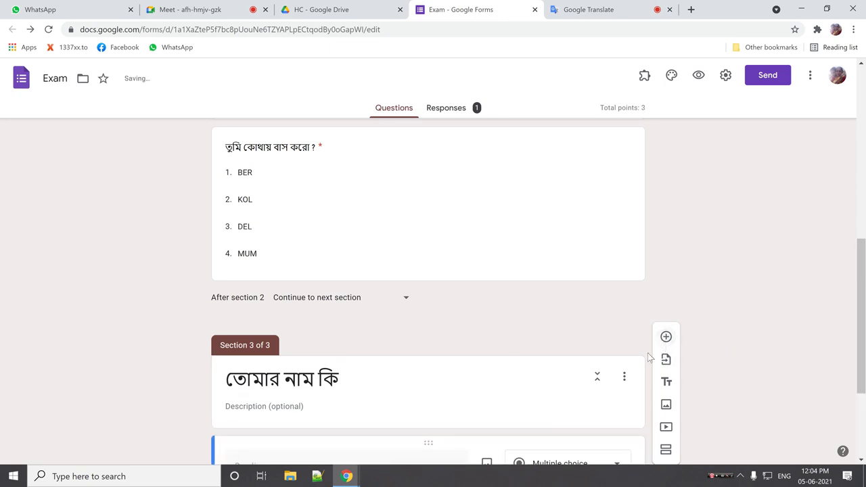
left_click(620, 353)
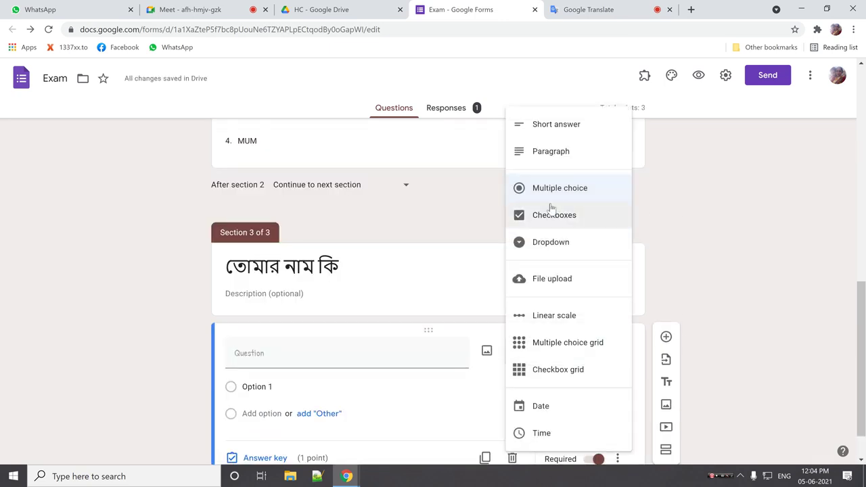
left_click(556, 124)
Step: Move the Bengali text from the third section's title into its question, so that the question reads "তোমার নাম কি ?"
left_click(335, 263)
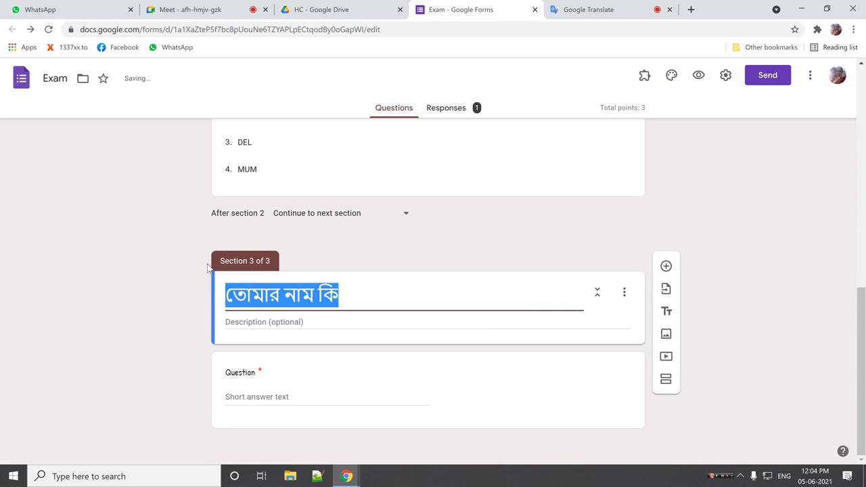
key("ctrl+x")
left_click(245, 390)
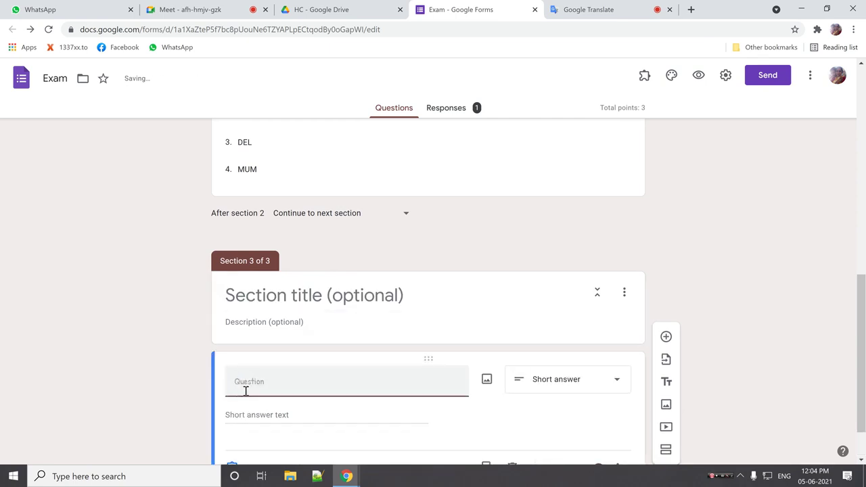
key("ctrl+v")
Step: Title both the second section with the city question and the third section with the name question Exam
scroll(357, 268, "up", 10)
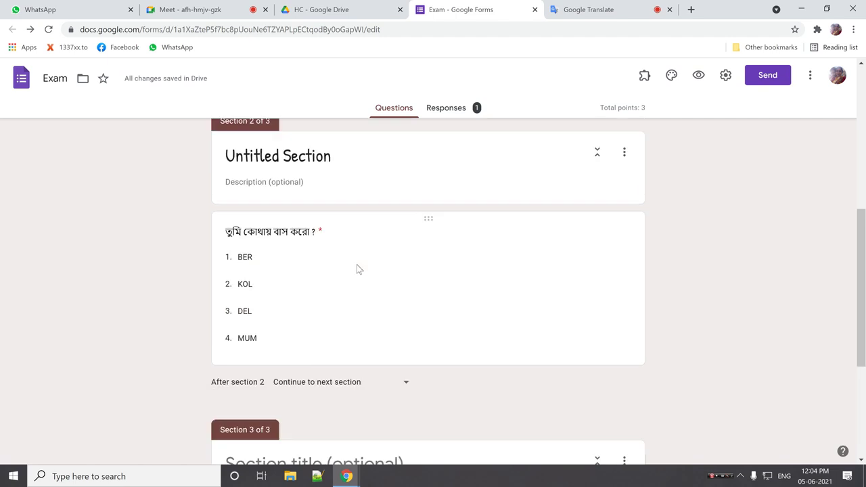
scroll(357, 268, "down", 4)
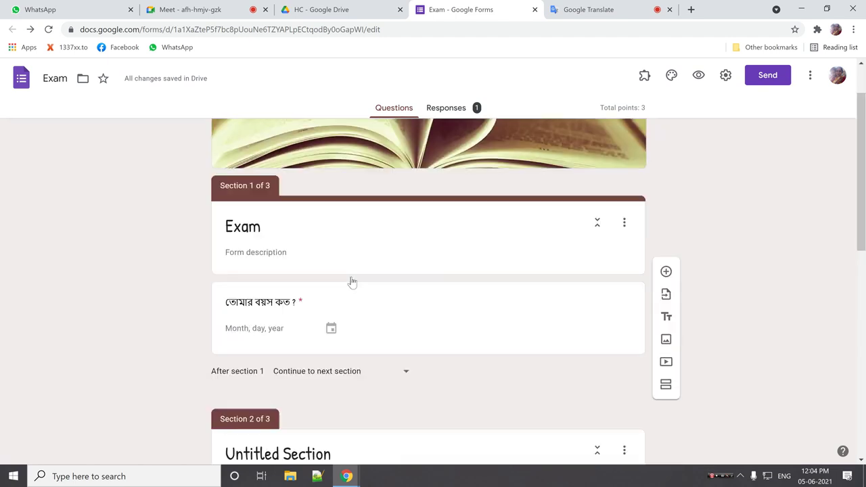
triple_click(295, 245)
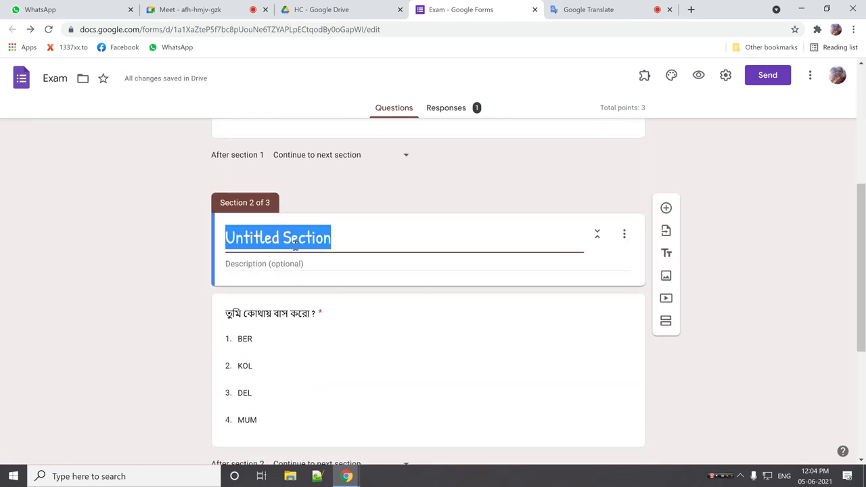
type("Exam")
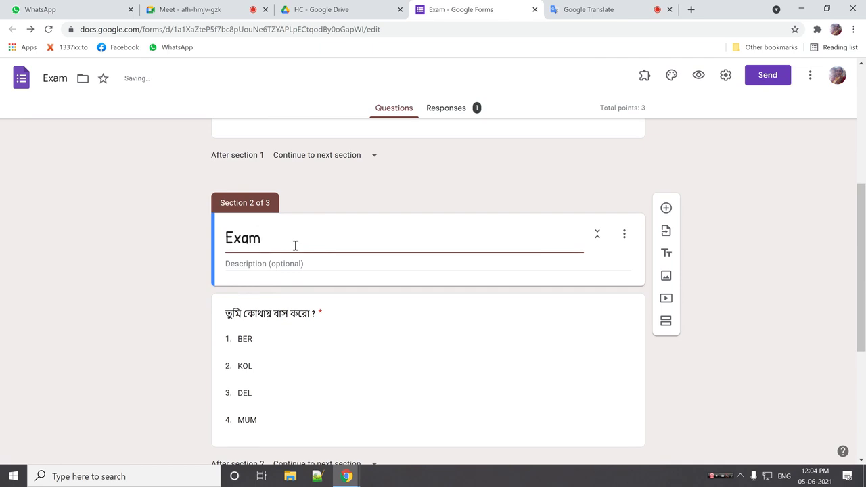
scroll(295, 245, "down", 3)
scroll(292, 245, "down", 1)
left_click(289, 300)
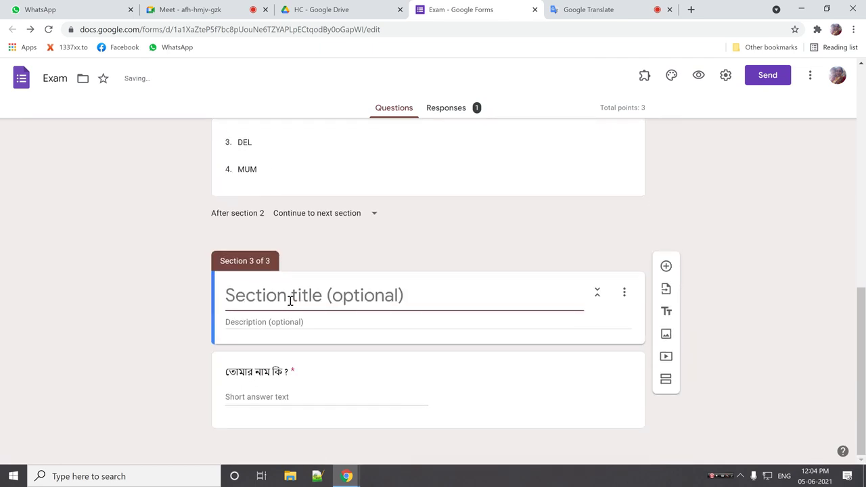
type("Ea")
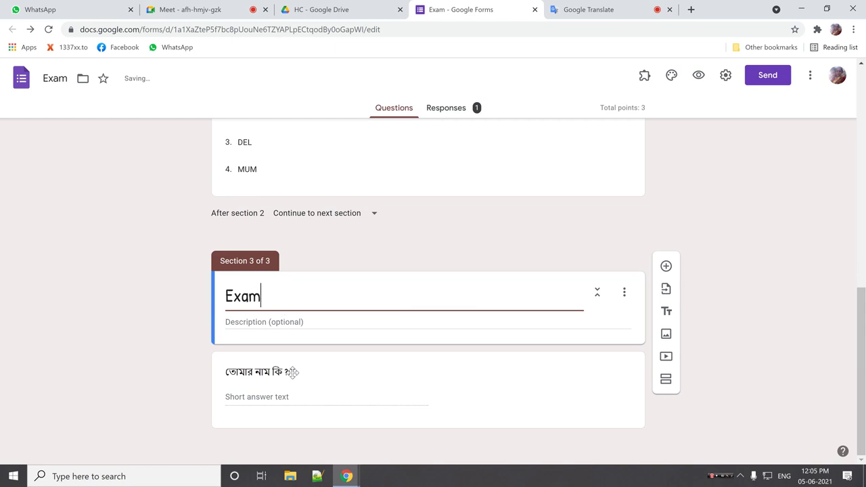
Step: Add a fourth section after the name question and title it Exam
left_click(321, 395)
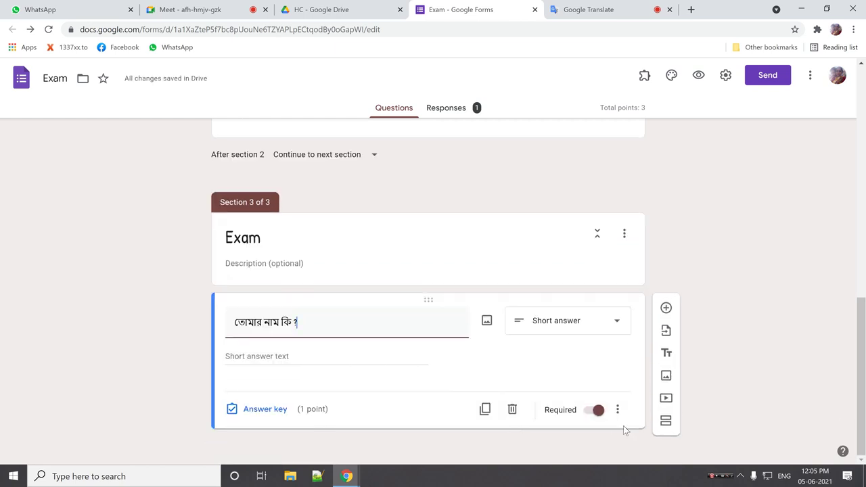
left_click(666, 423)
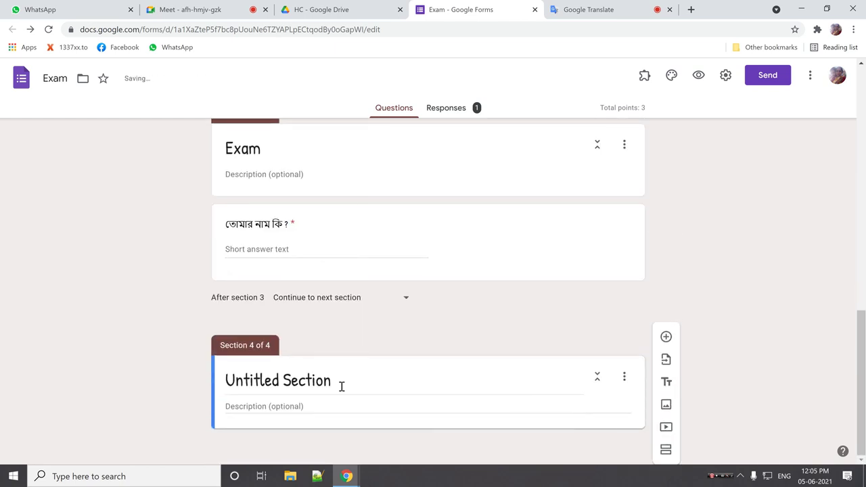
type("Ex")
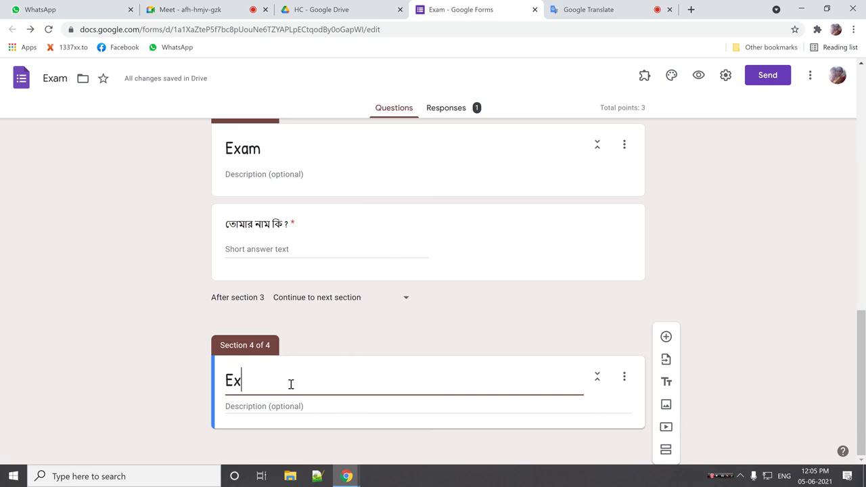
type("am")
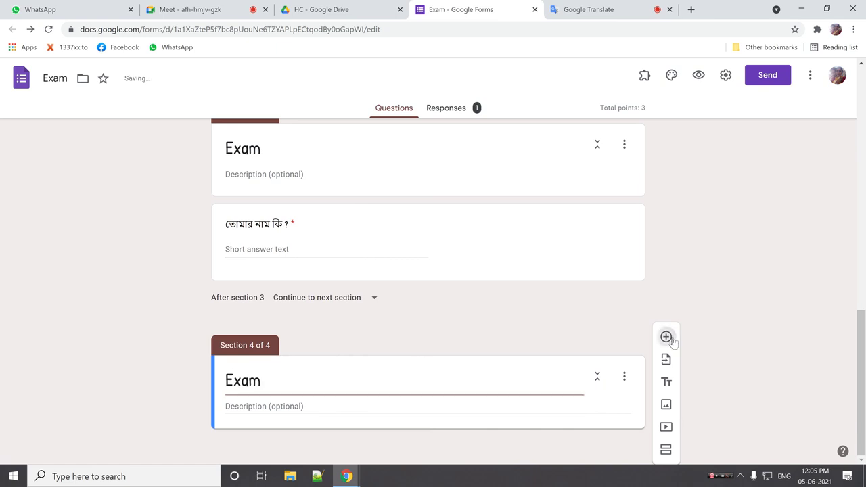
Step: Add a question to the fourth section and choose Multiple choice as its type
left_click(666, 336)
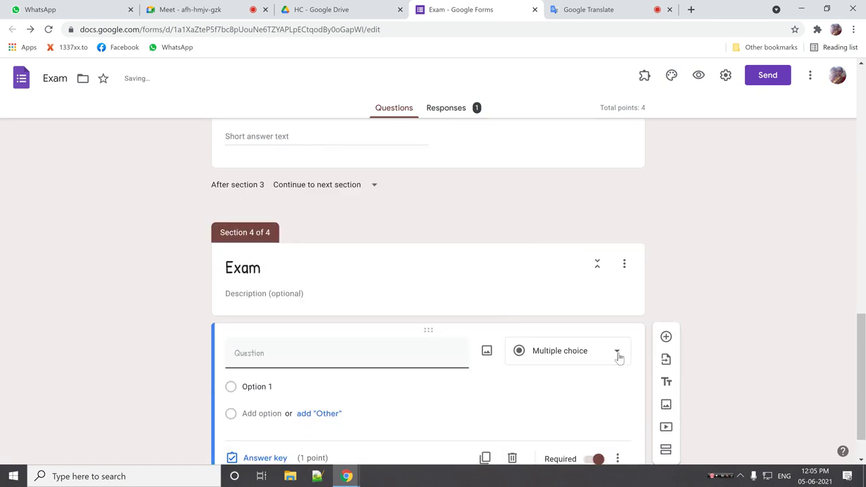
left_click(617, 352)
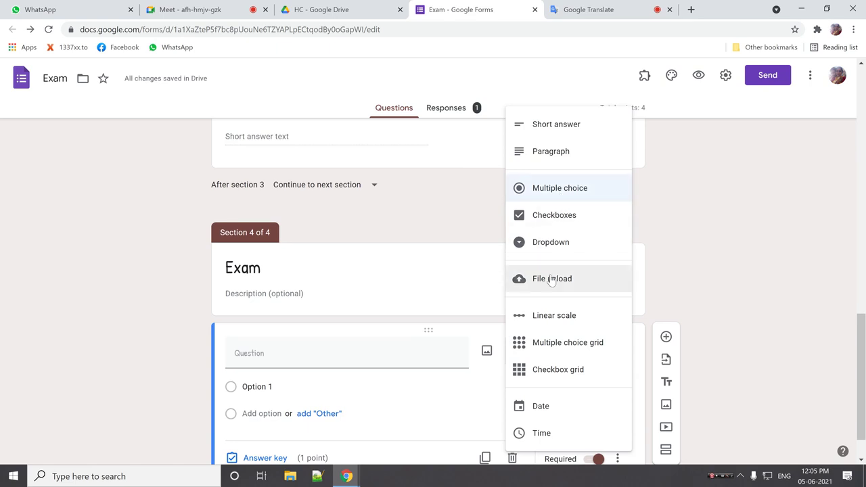
left_click(557, 194)
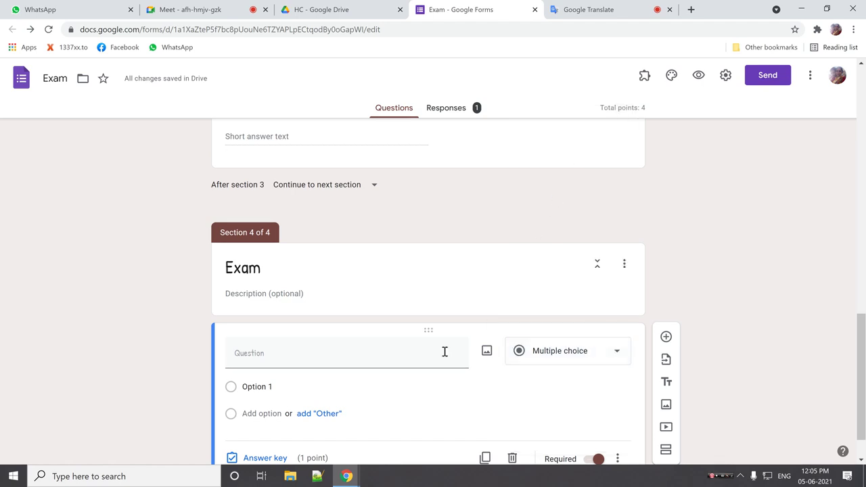
Step: Switch to Google Translate, dictate "তোমার জেন্ডার কি" in Bengali for the new question, and copy the text
left_click(257, 354)
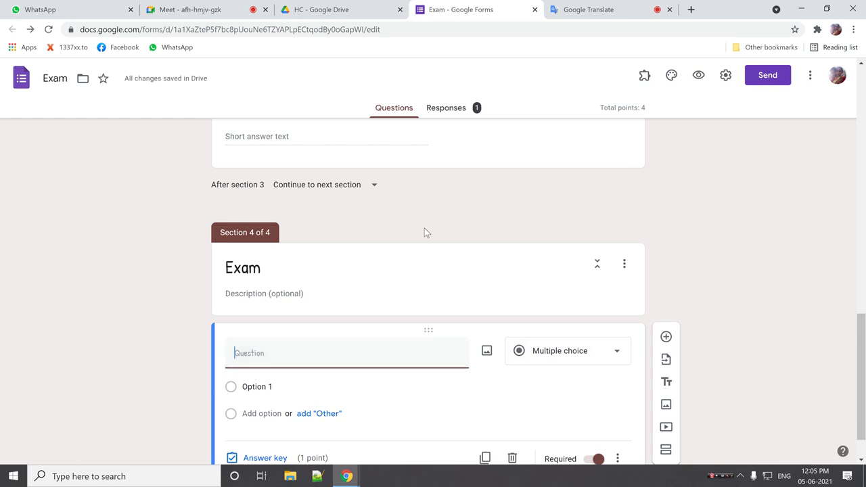
left_click(583, 10)
left_click(85, 249)
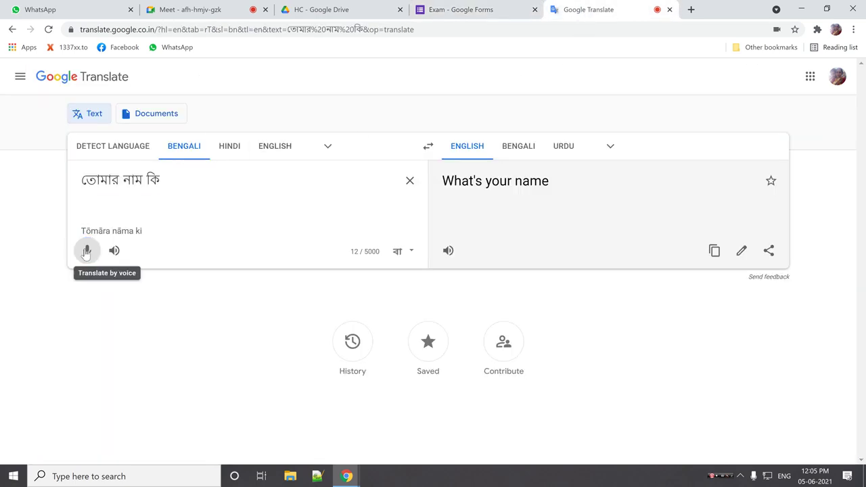
left_click(85, 249)
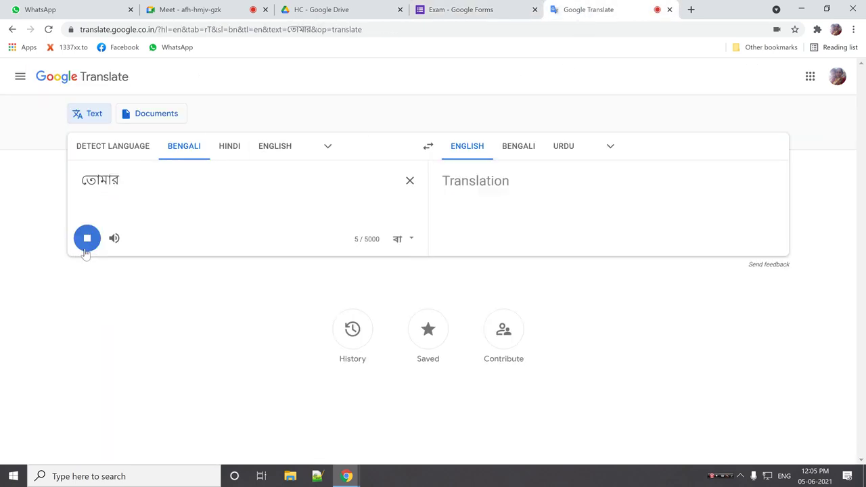
left_click_drag(194, 179, 51, 183)
key("ctrl+c")
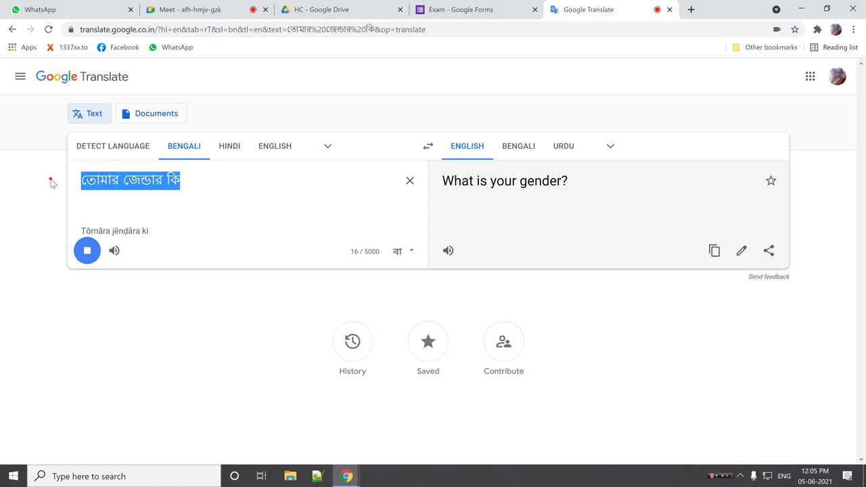
Step: Return to the form, paste the copied text as the question, and edit it to read "তোমার Gender কি ?"
left_click(341, 9)
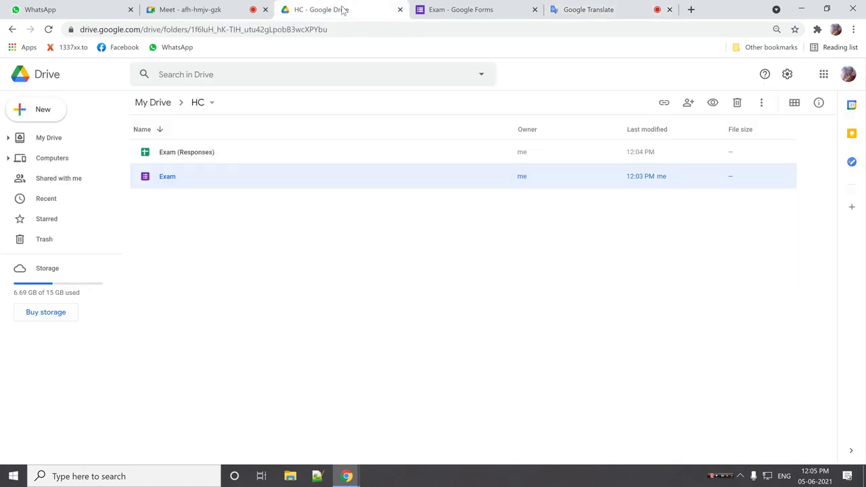
left_click(471, 10)
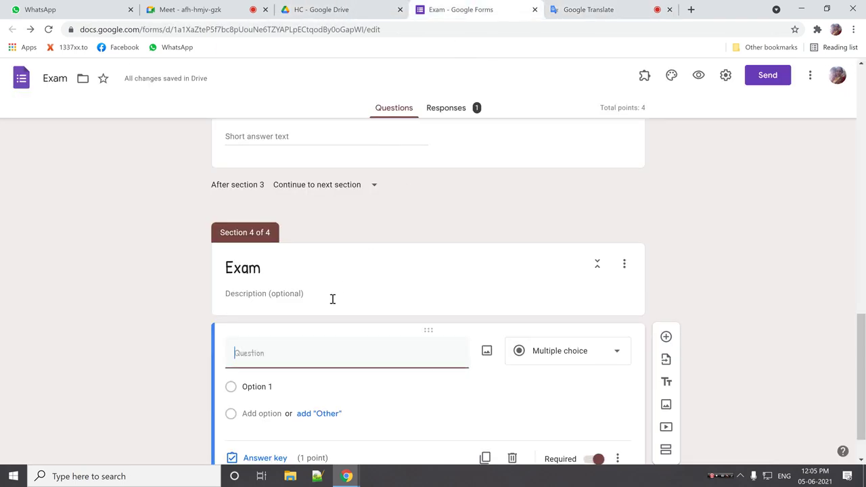
key("ctrl+v")
double_click(284, 351)
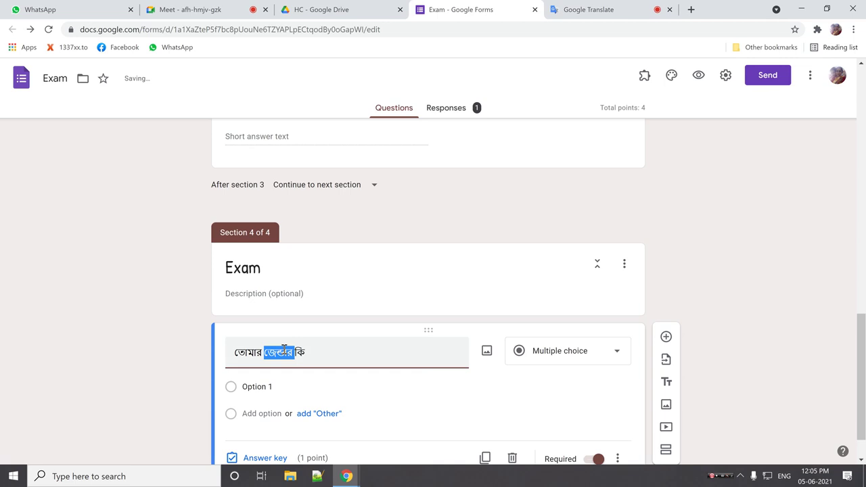
type("Gender")
key("End")
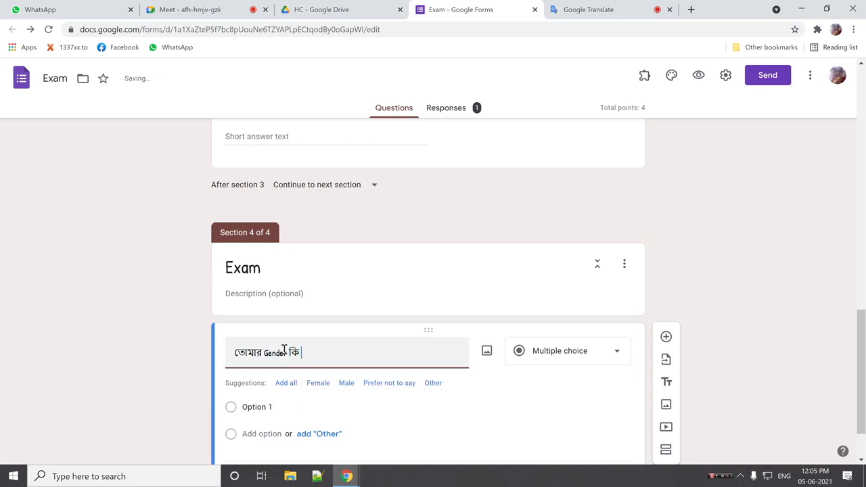
type("?")
Step: Set the first answer option of the gender question to M
scroll(284, 349, "down", 1)
left_click(277, 339)
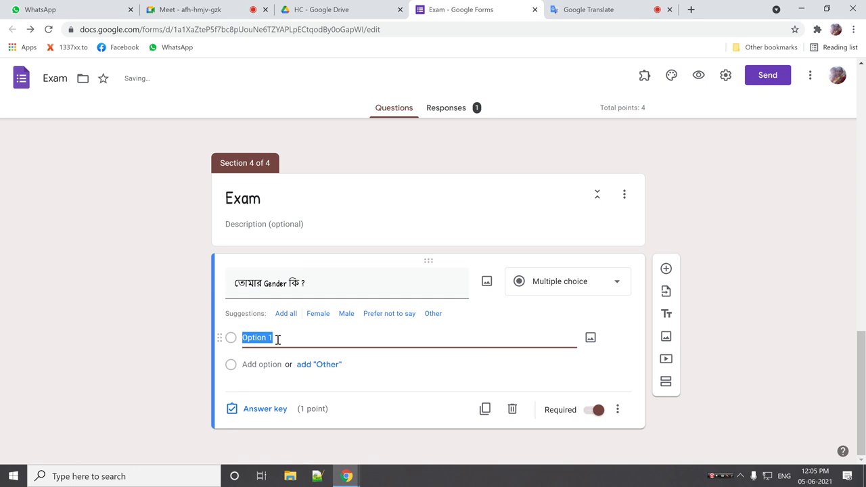
type("M")
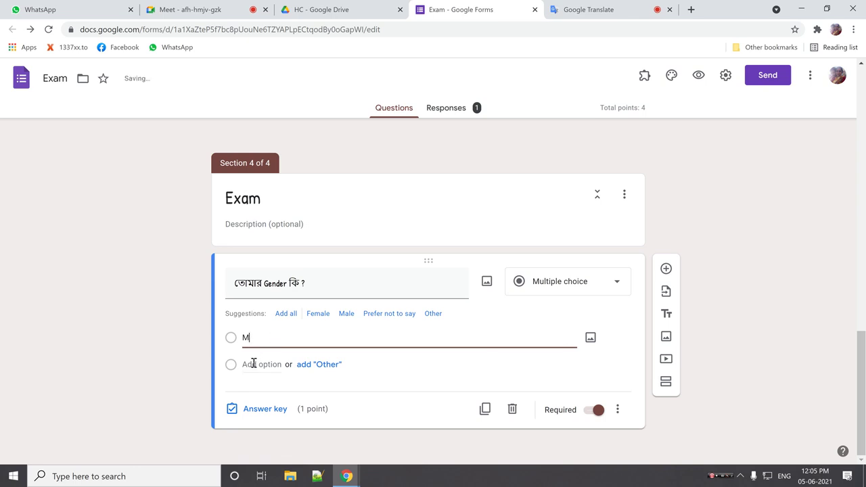
Step: Add the answer options "F" and "Oth" below "M" in the gender question
left_click(253, 364)
type("F")
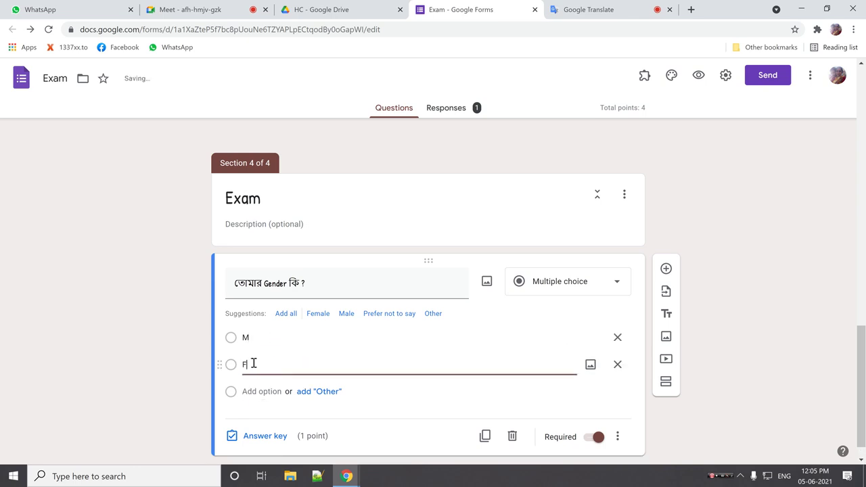
left_click(262, 398)
type("Oth")
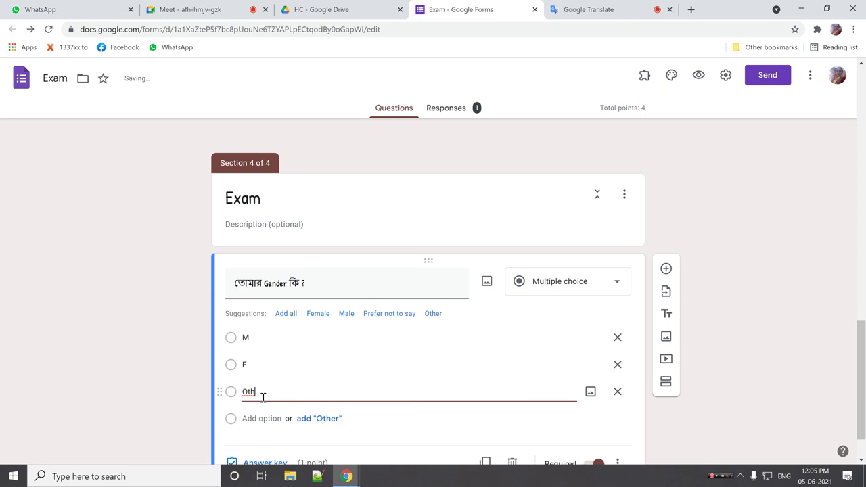
Step: Add a new section after the gender question and title it "Exam"
scroll(263, 397, "down", 1)
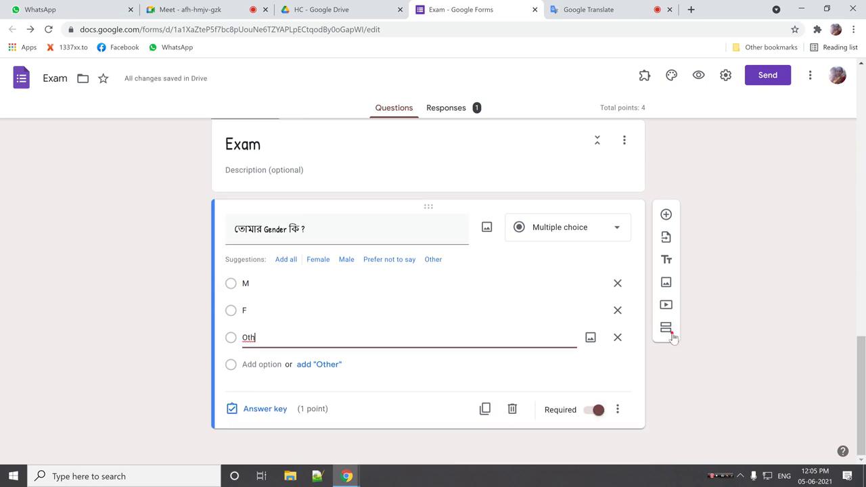
left_click(670, 335)
left_click(307, 389)
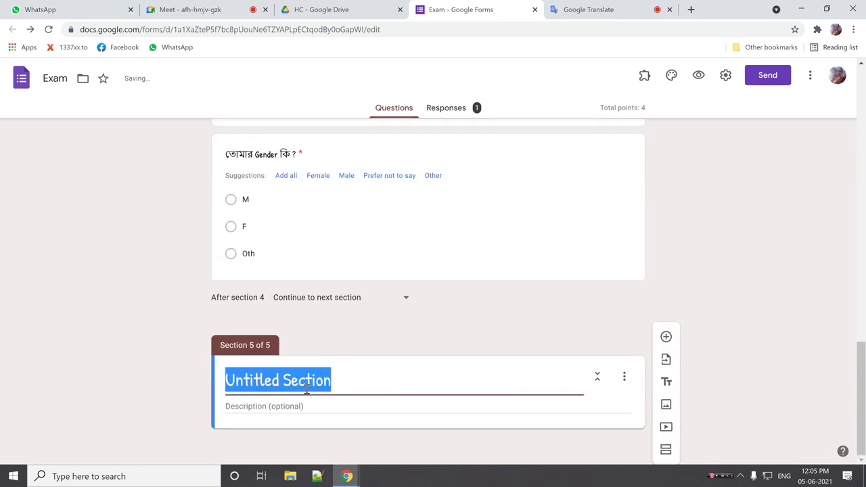
type("Exam")
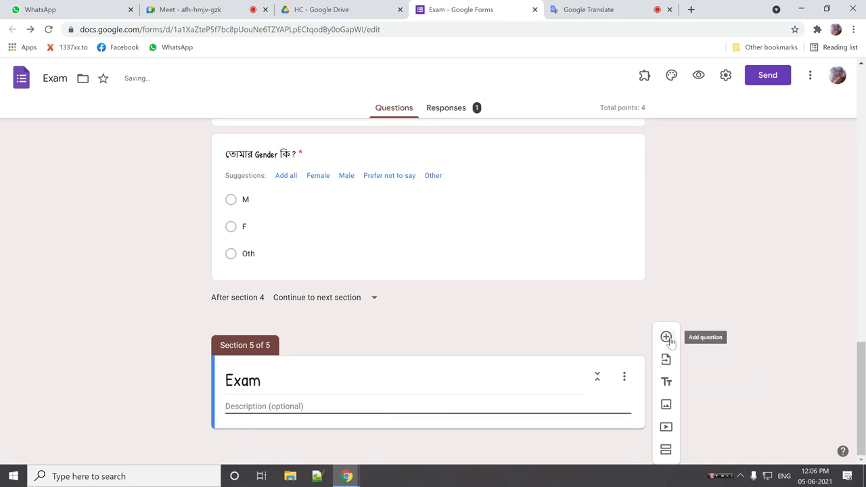
Step: Add a question to the new Exam section and set its type to Checkboxes
left_click(666, 336)
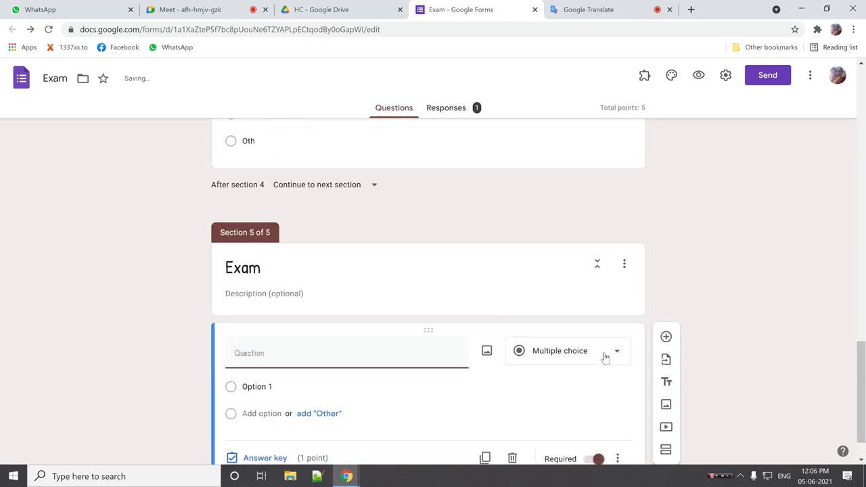
left_click(616, 359)
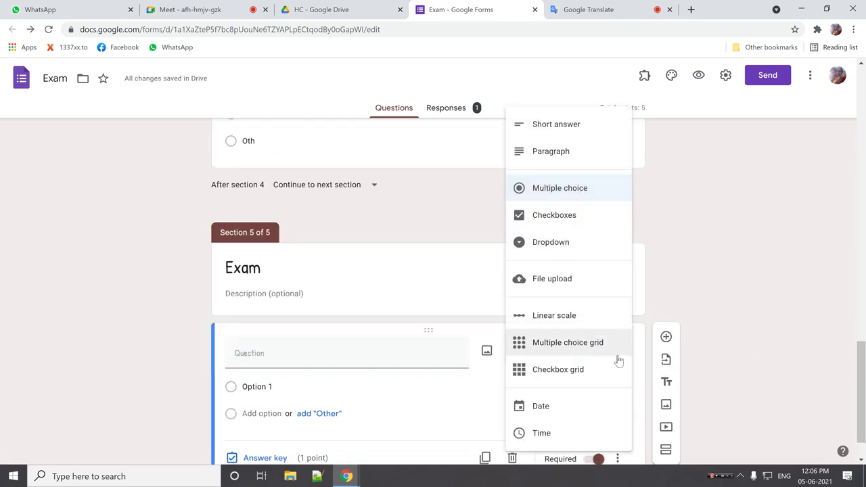
left_click(570, 216)
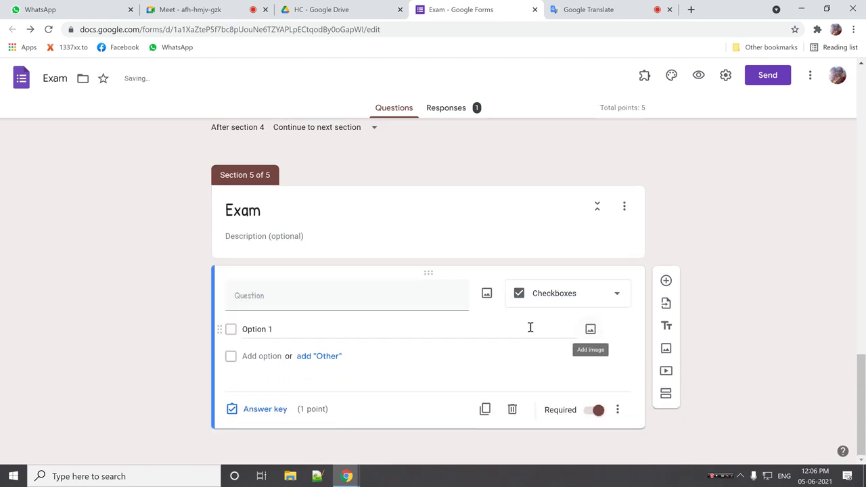
Step: Start the Form Ranger add-on for the exam form
left_click(644, 76)
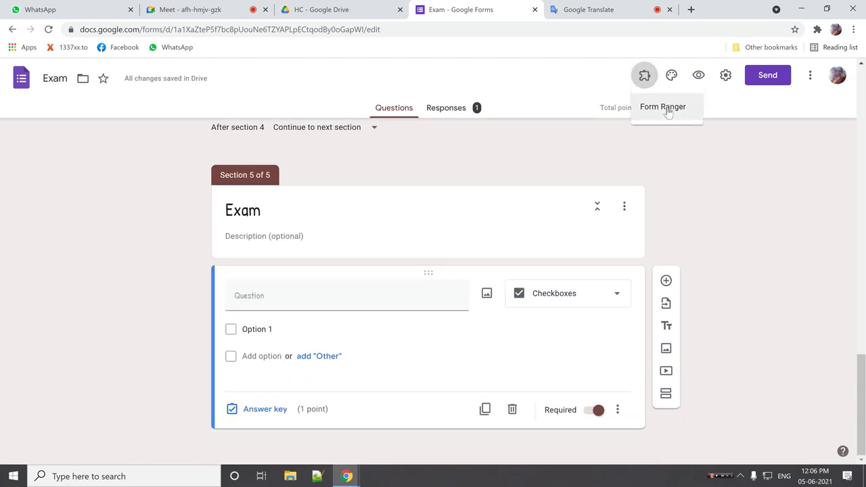
left_click(666, 107)
left_click(406, 130)
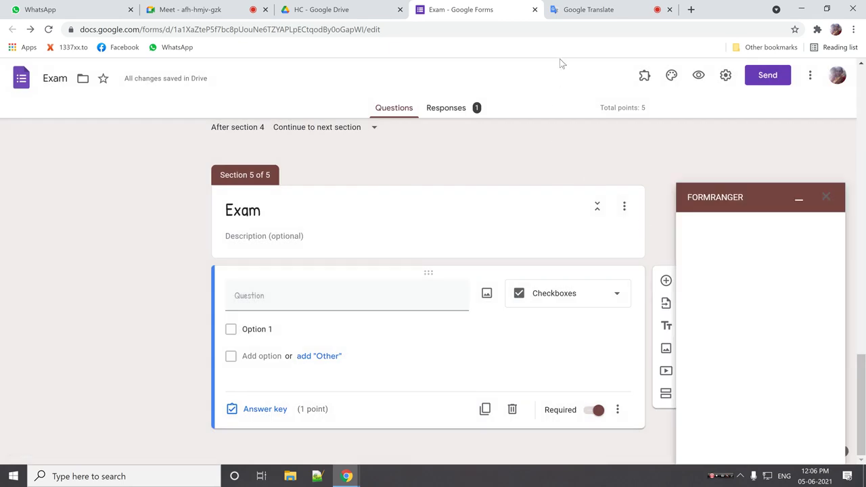
Step: Switch to Google Drive and open the INFO sheet of the "Exam (Responses)" spreadsheet
left_click(334, 11)
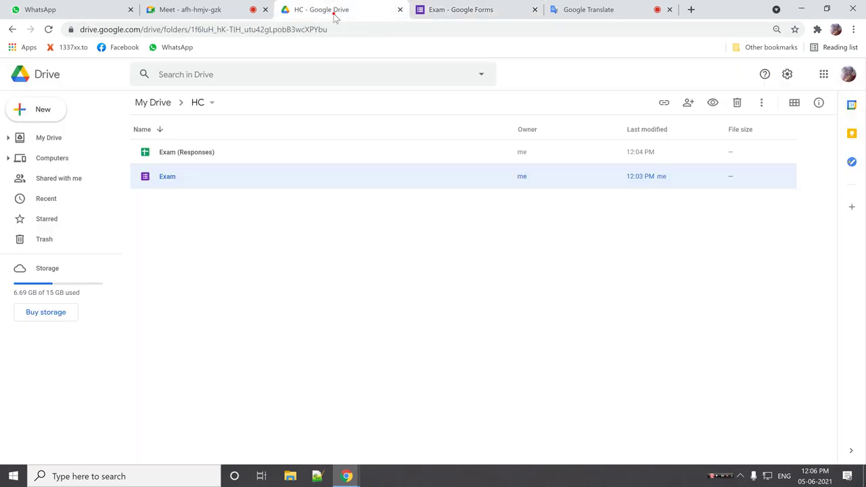
double_click(201, 152)
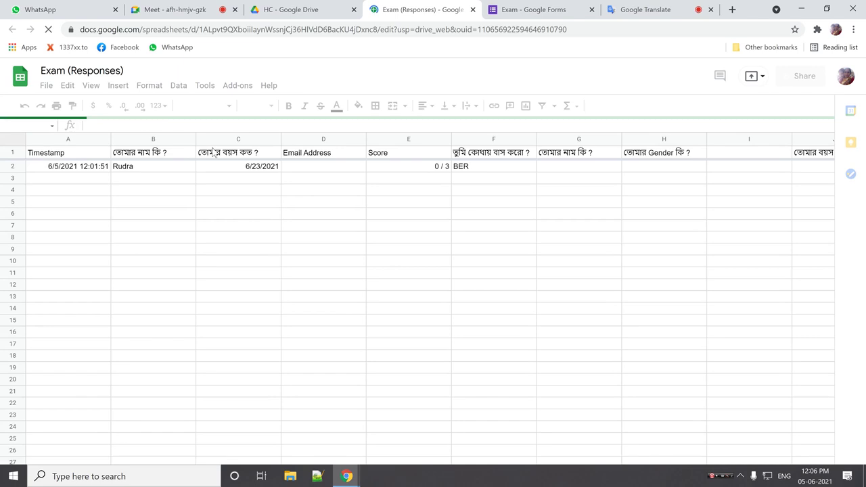
left_click(144, 453)
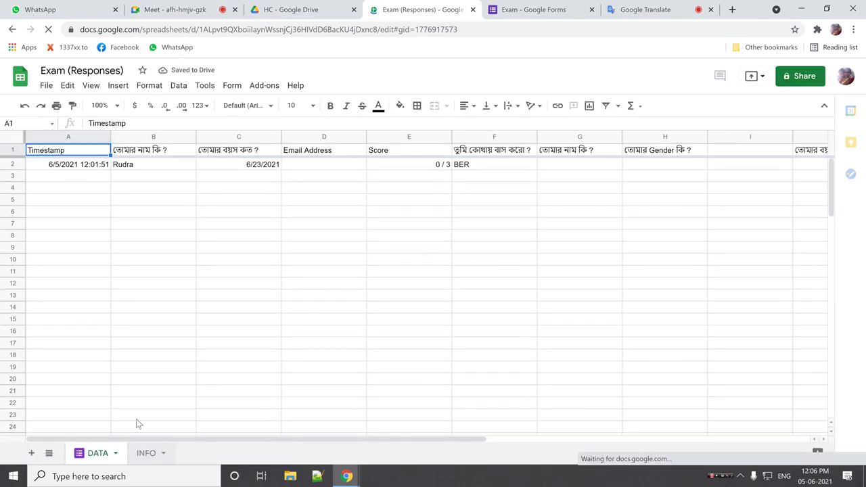
Step: Enter the heading "i have" in cell B1, with "TV" in B2 and "AC" in B3
left_click(116, 155)
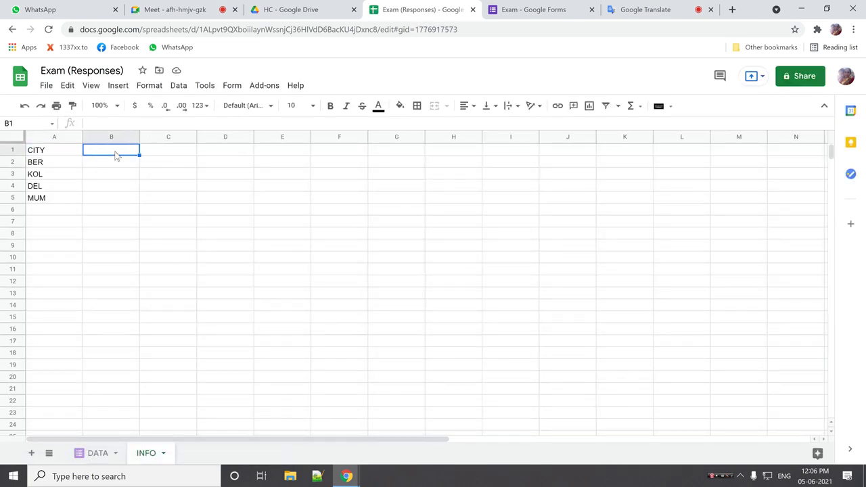
type("i have")
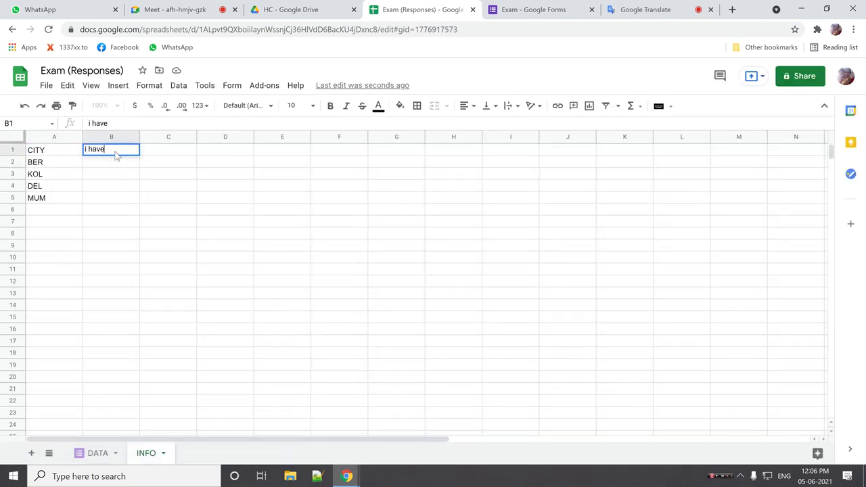
key("Return")
key("Caps_Lock")
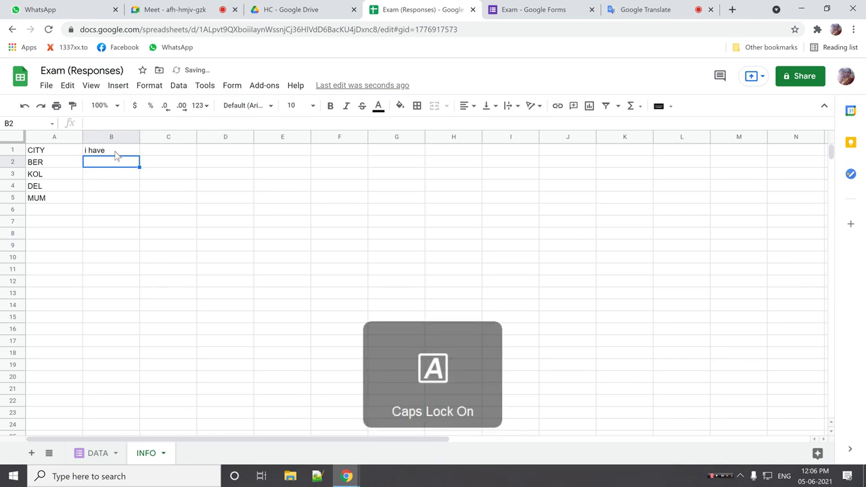
type("TV")
key("Return")
type("AC")
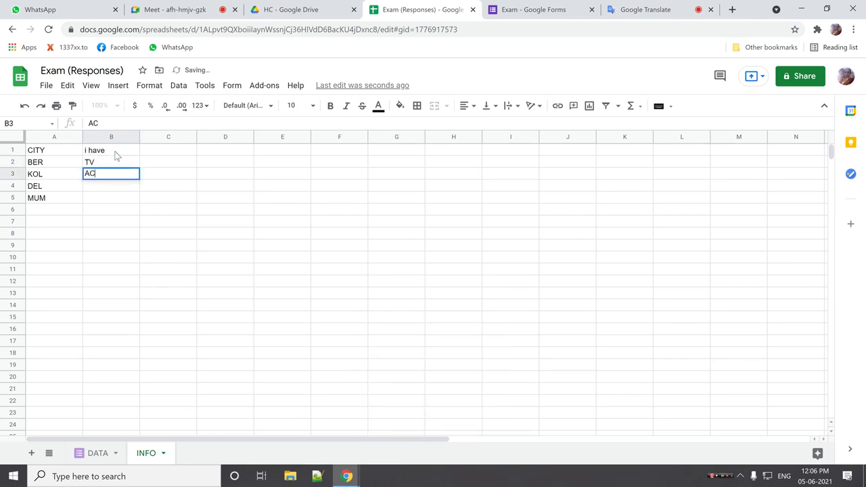
key("Return")
Step: Complete the list in column B with "BIKE" in B4 and "MOBILE" in B5
type("MOBIKLE")
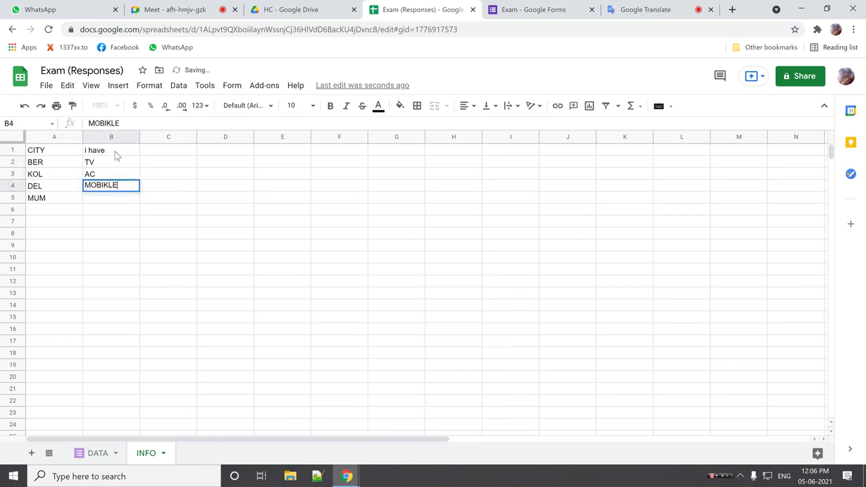
key("Return")
key("Up")
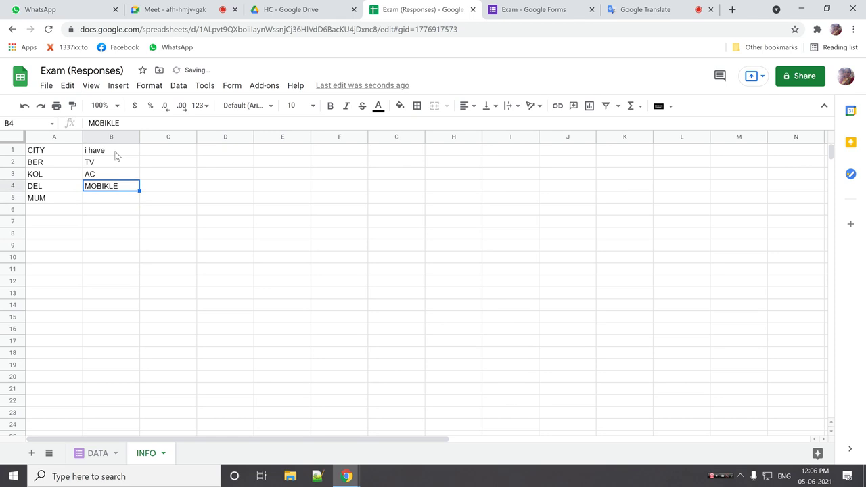
type("BIKE")
key("Return")
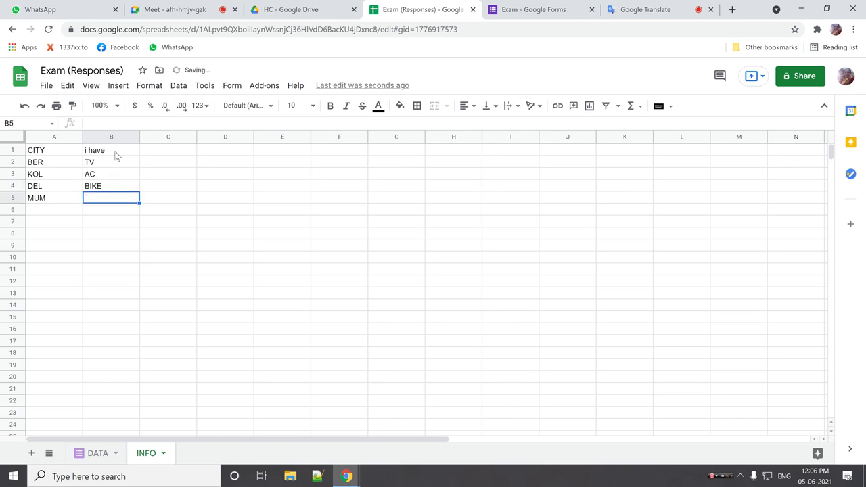
type("MOBILE")
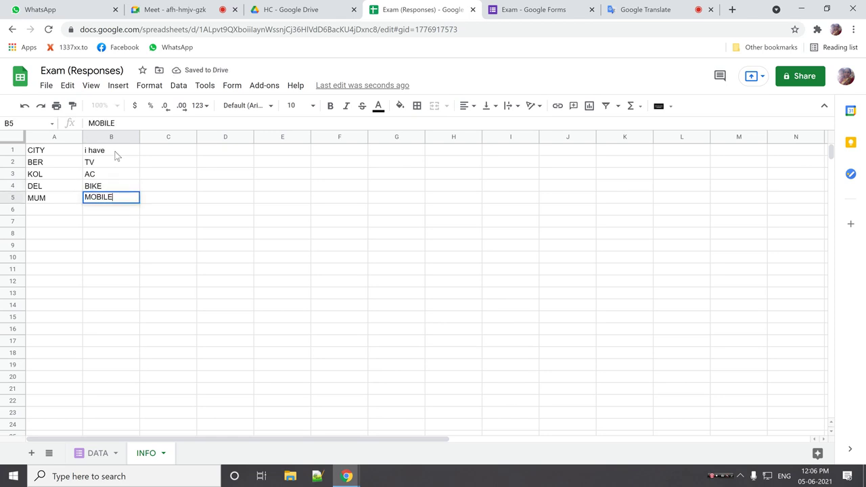
key("Return")
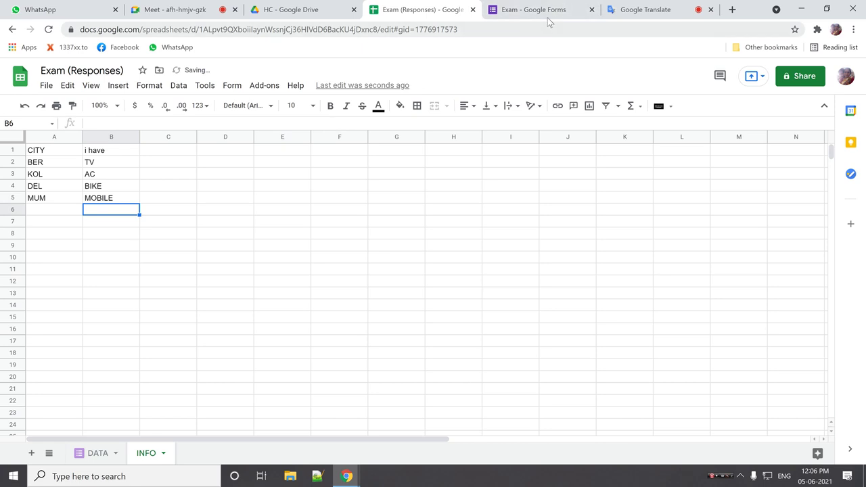
Step: Switch to Google Translate, dictate the Bengali phrase "তোমার কি আছে" by voice, and copy it
left_click(509, 9)
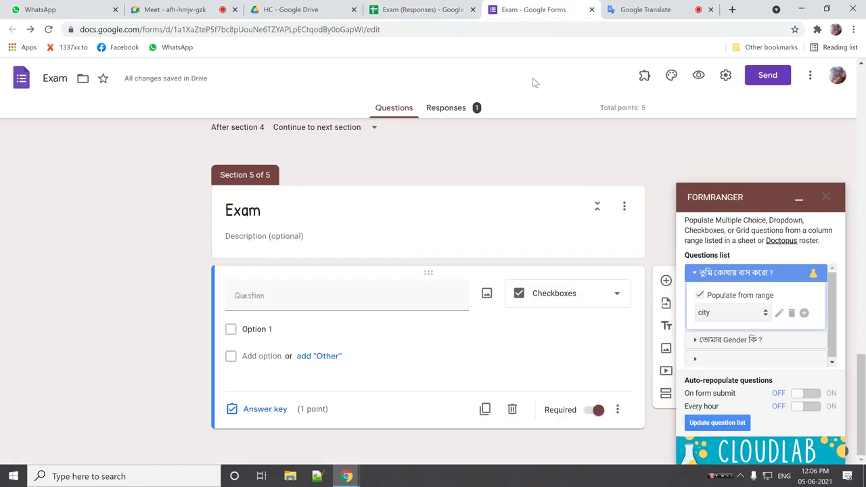
left_click(294, 305)
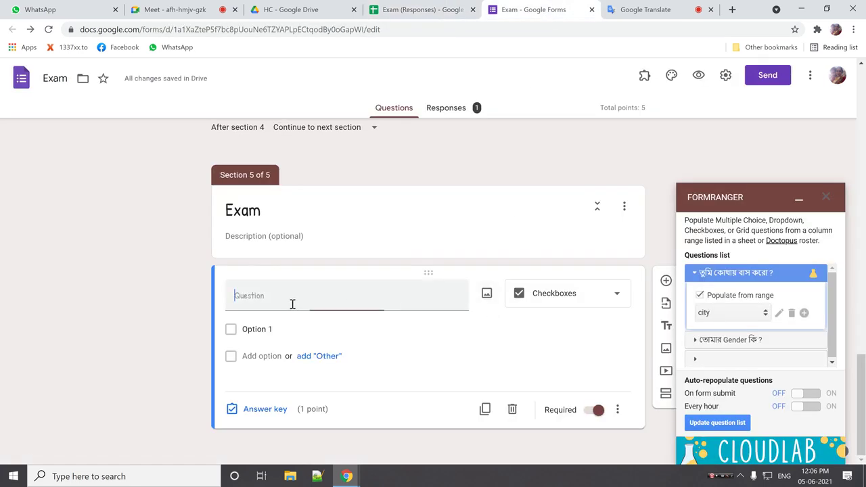
left_click(615, 18)
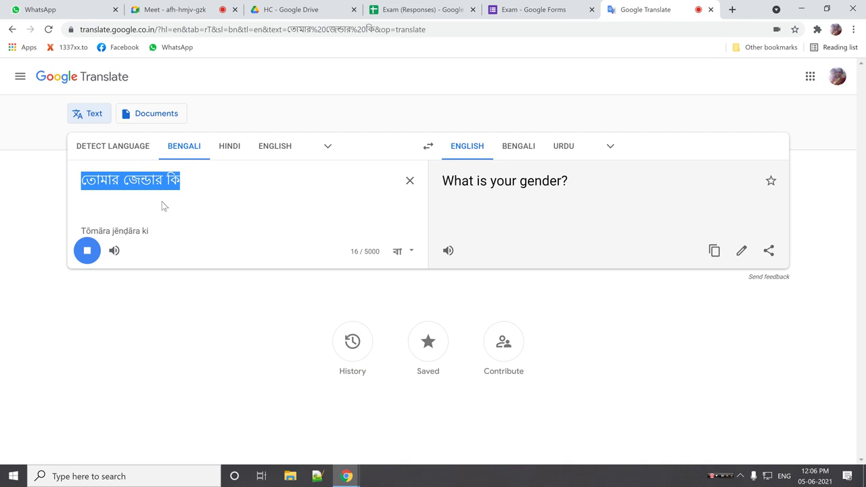
left_click(85, 250)
left_click(85, 249)
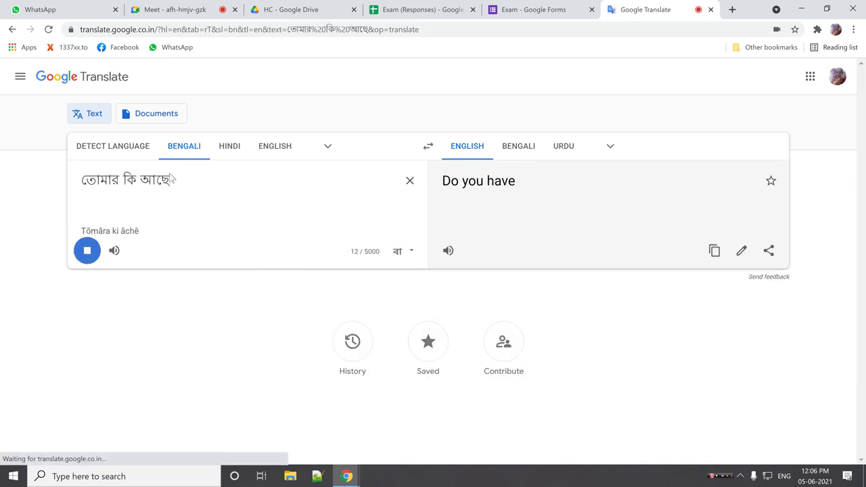
left_click_drag(172, 182, 71, 178)
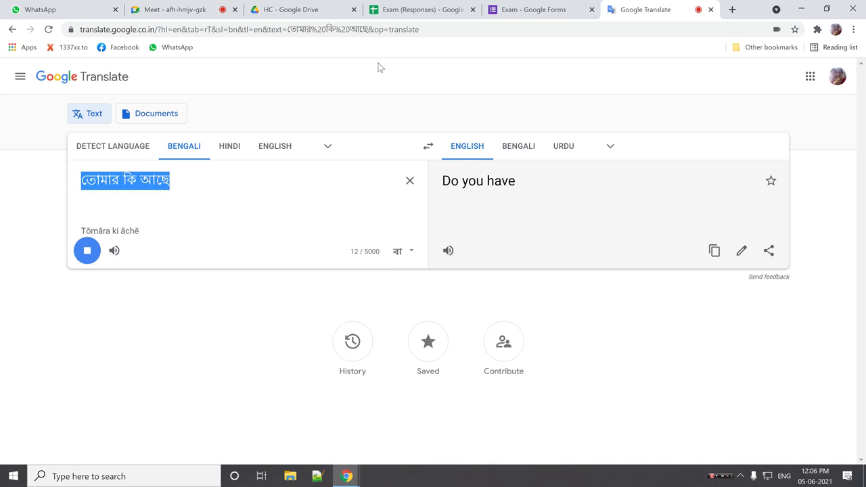
Step: Switch back to the exam form and enter "তোমার কি আছে ?" as the checkboxes question's text
left_click(533, 9)
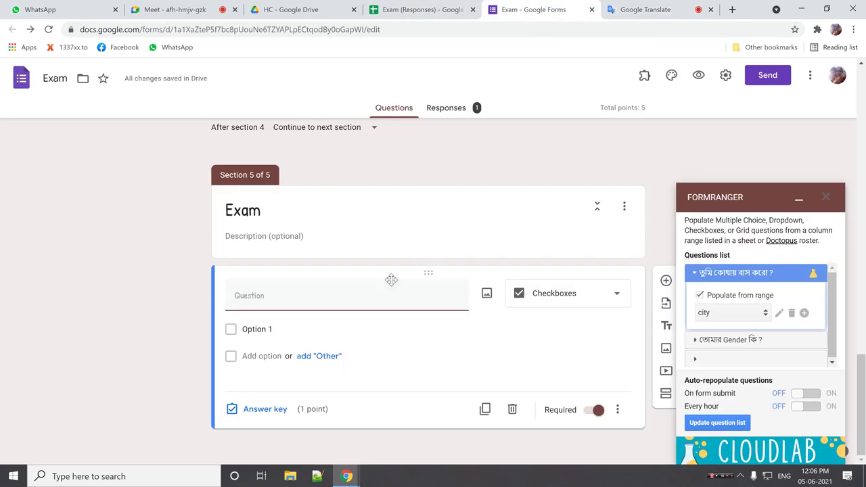
type("তোমার কি আছে")
type("?")
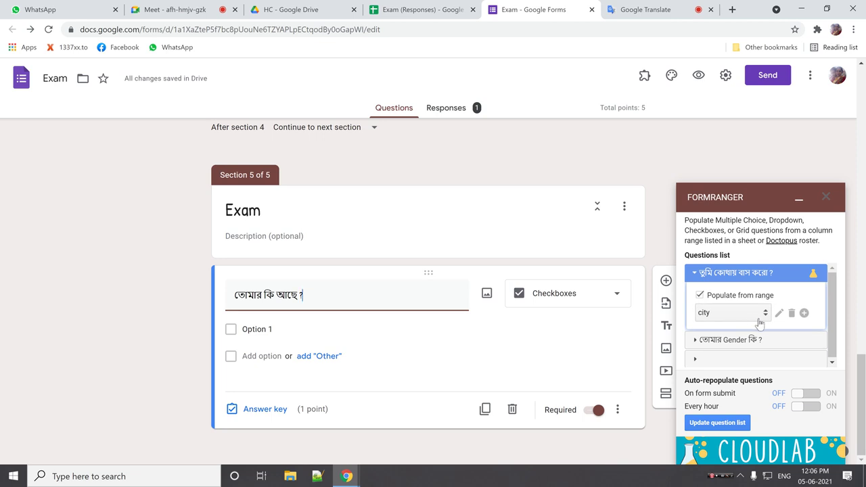
left_click(748, 358)
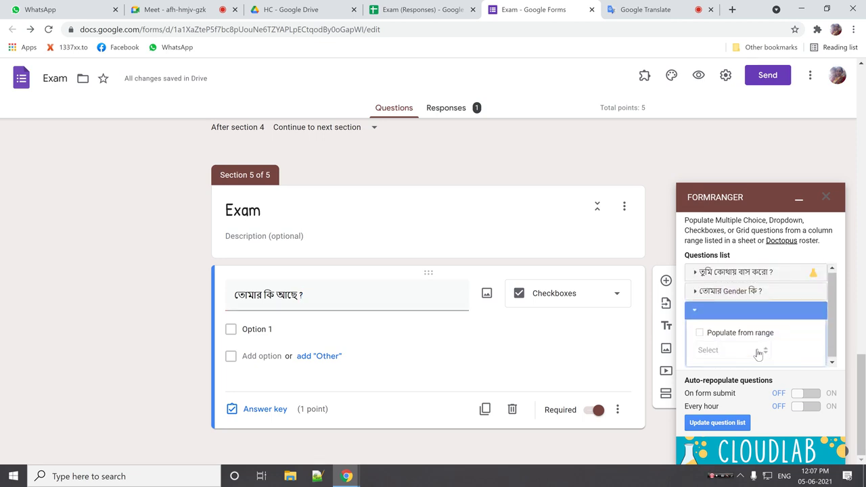
left_click(703, 335)
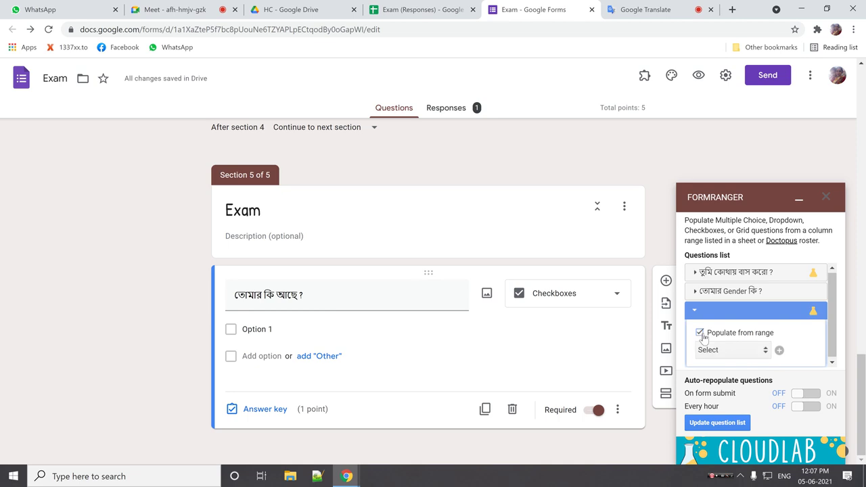
left_click(703, 335)
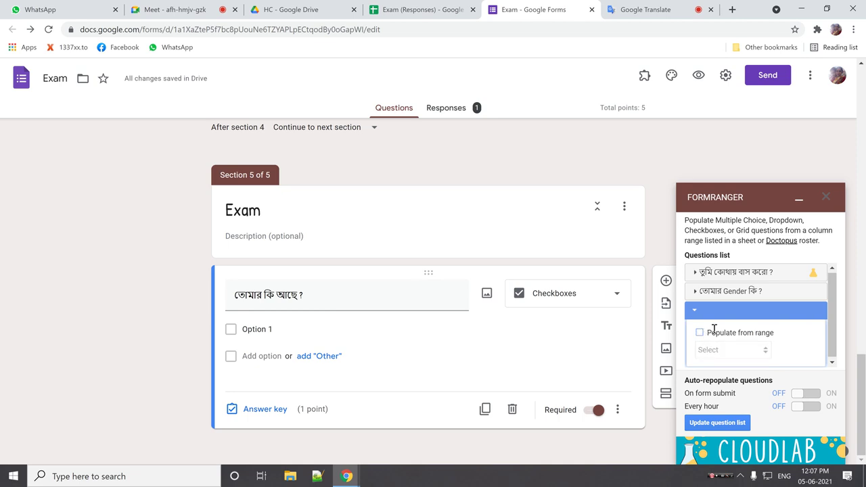
scroll(738, 337, "up", 3)
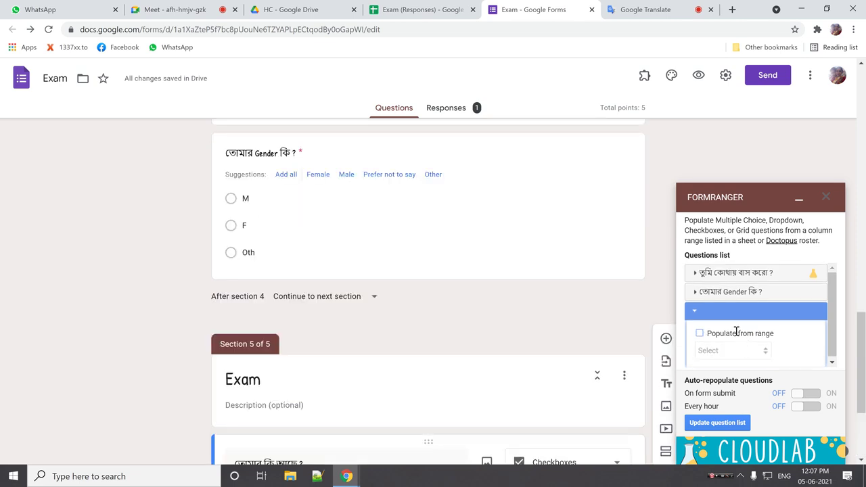
left_click(696, 312)
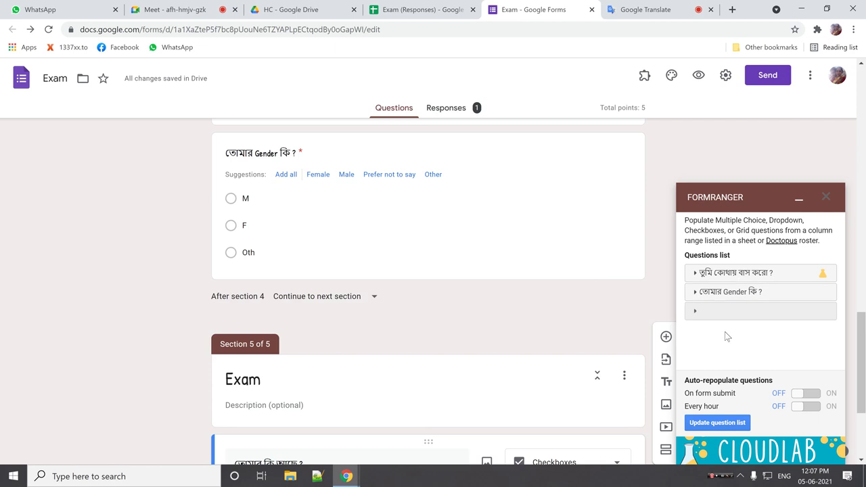
scroll(559, 343, "down", 2)
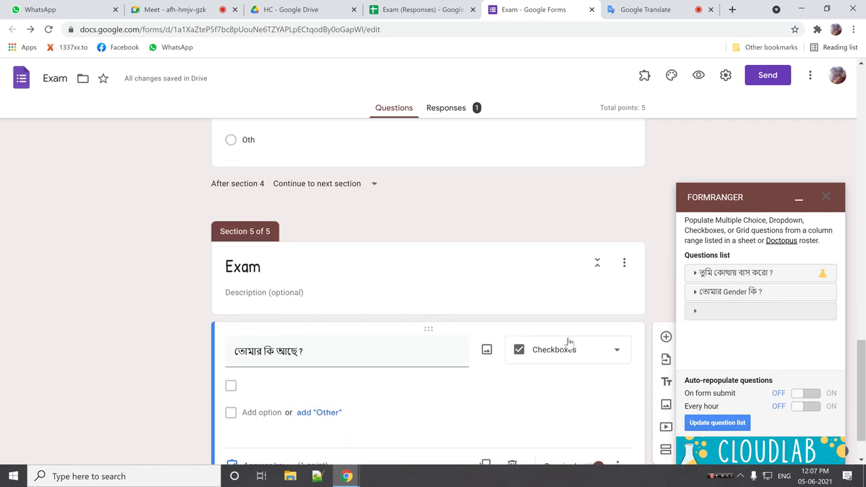
Step: Close Form Ranger and enter "TV" as the first option of the checkboxes question
scroll(570, 344, "down", 1)
scroll(570, 344, "up", 1)
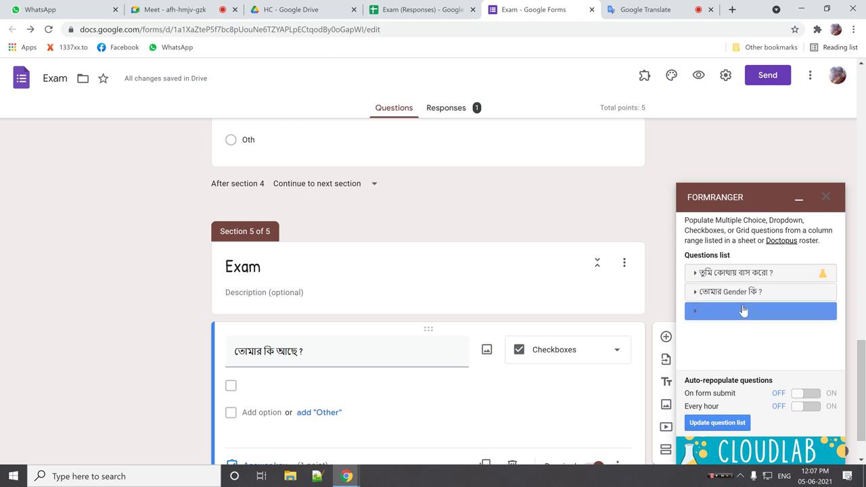
left_click(826, 197)
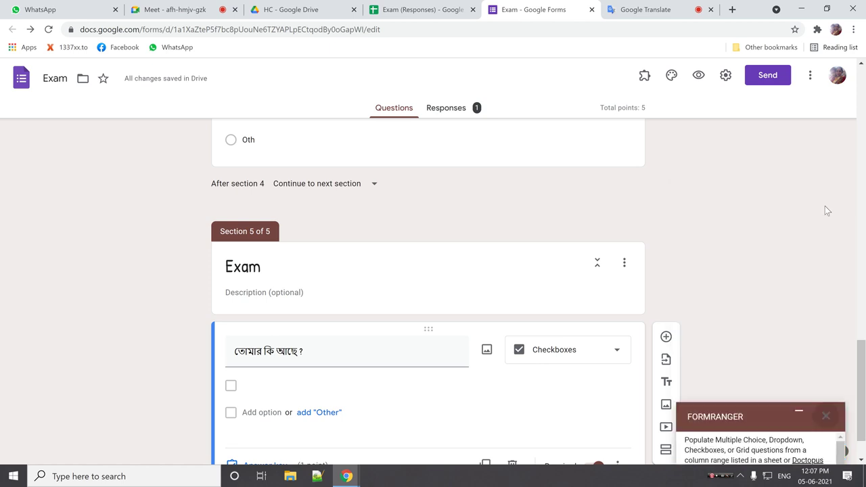
left_click(260, 383)
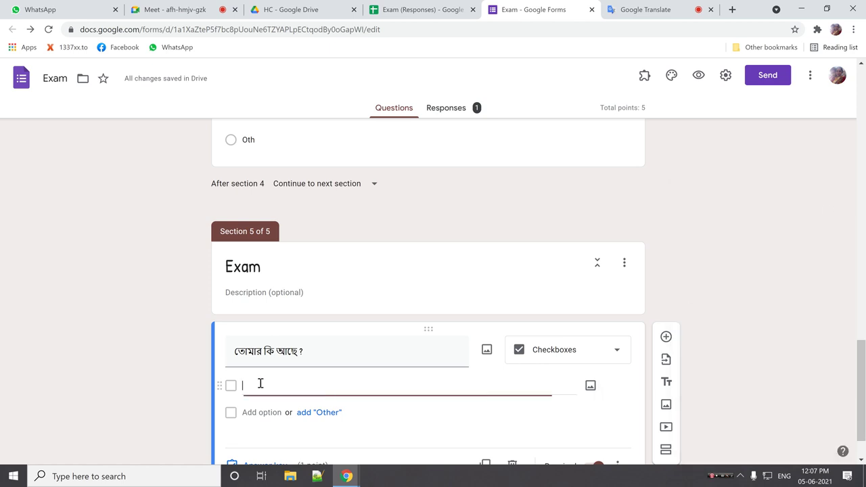
type("tv")
key("BackSpace")
key("BackSpace")
type("TV")
Step: Add "HOME" and "BYKE" as the second and third options of the checkboxes question
left_click(250, 411)
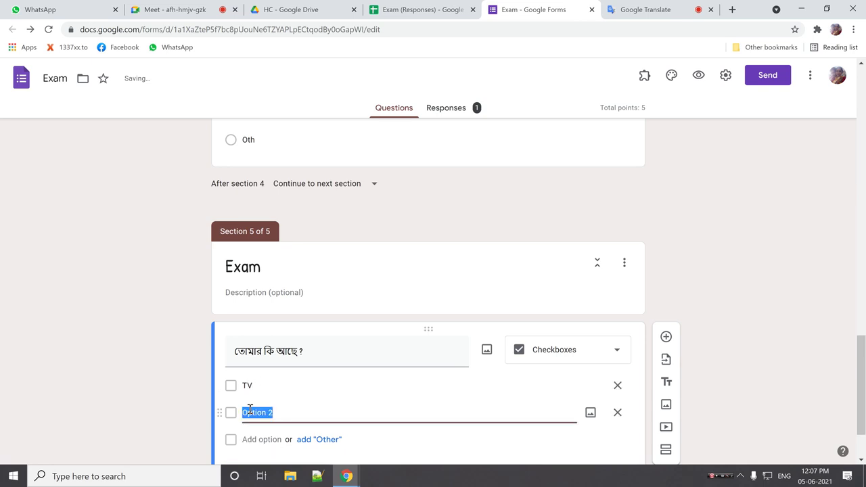
type("HOME")
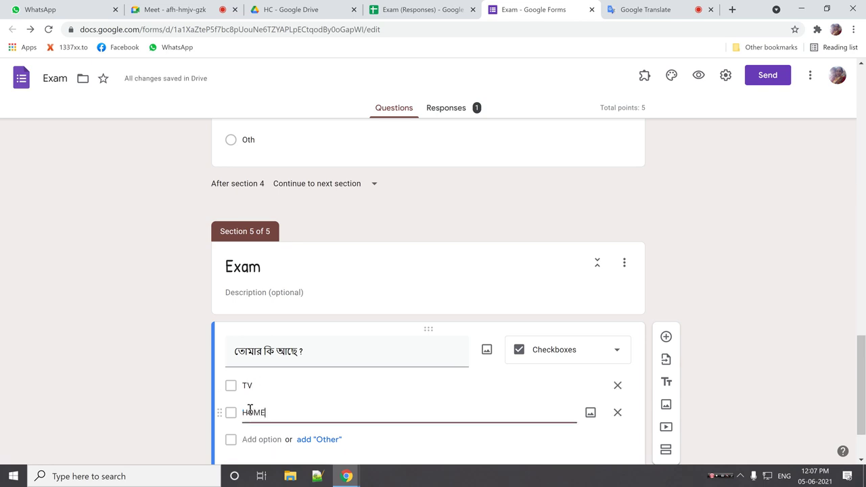
scroll(249, 406, "down", 1)
left_click(245, 381)
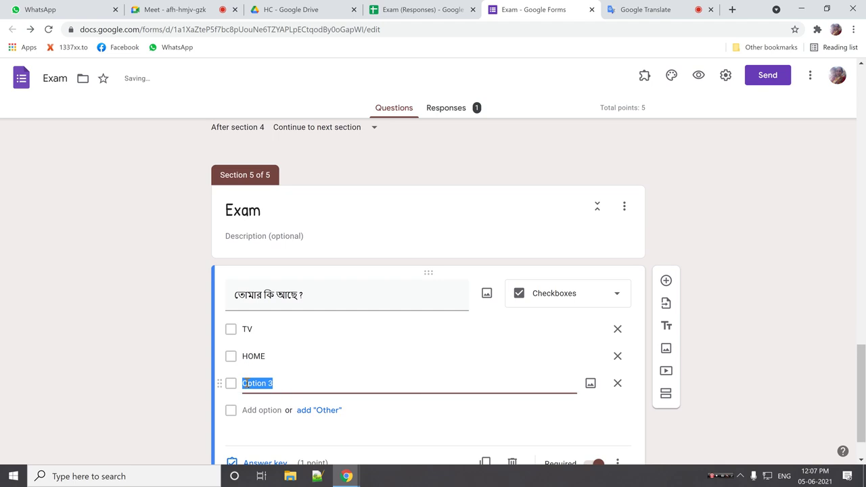
type("BYKE")
scroll(268, 379, "down", 1)
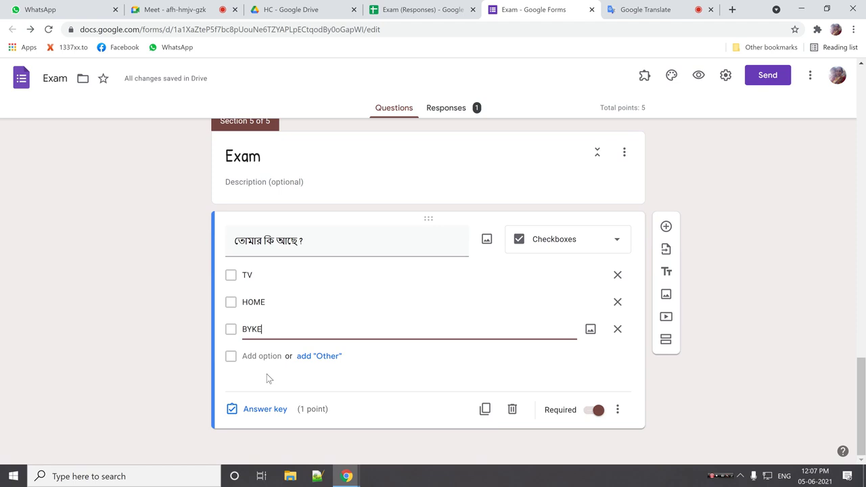
Step: Add a new section after the checkboxes question and title it "Exam"
left_click(665, 340)
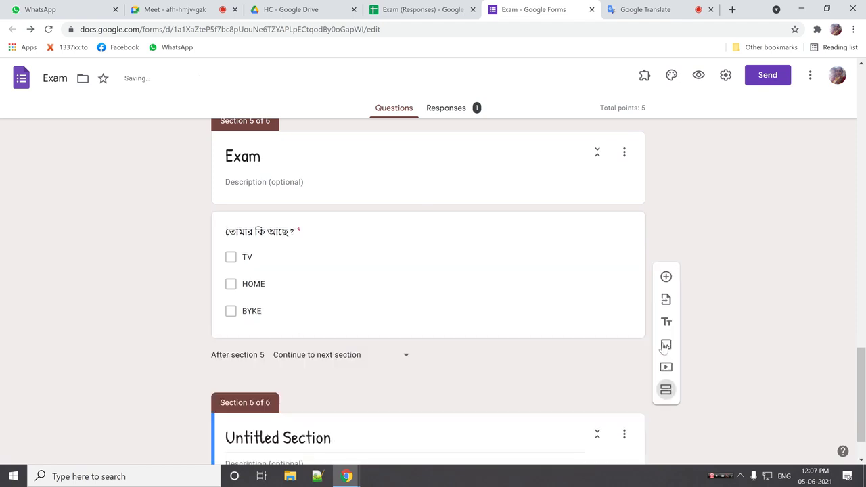
left_click(291, 382)
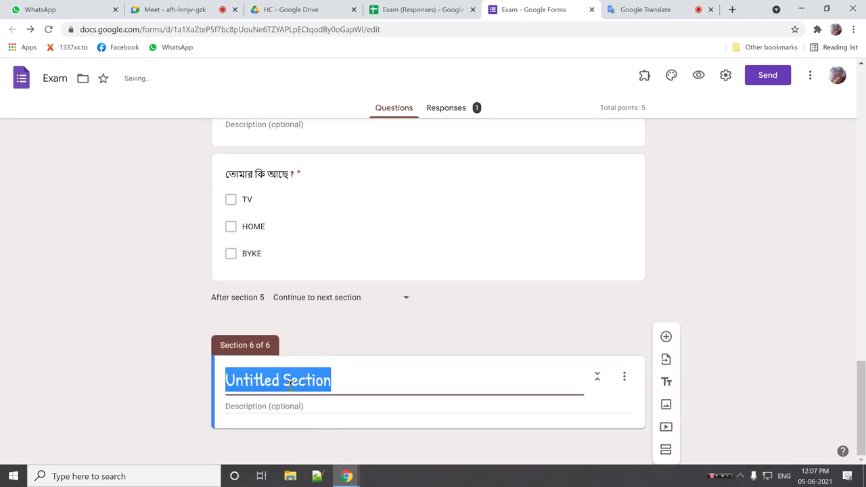
type("eXMA")
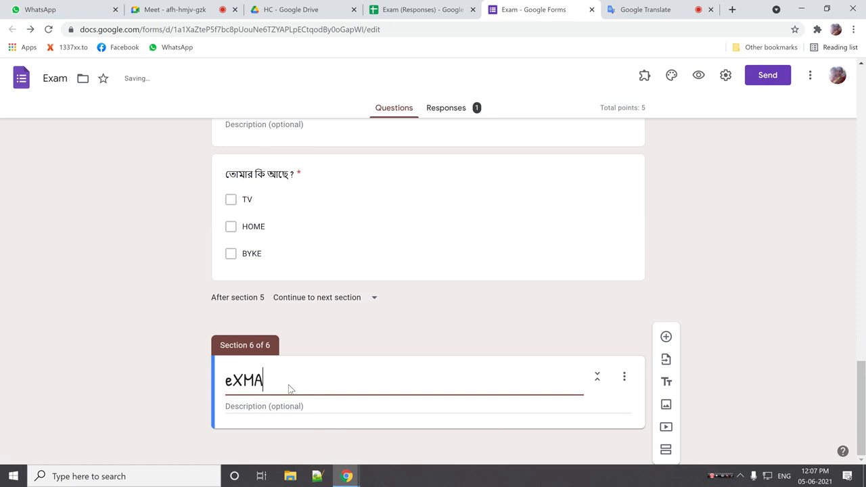
key("BackSpace")
key("BackSpace")
key("BackSpace")
key("BackSpace")
key("Caps_Lock")
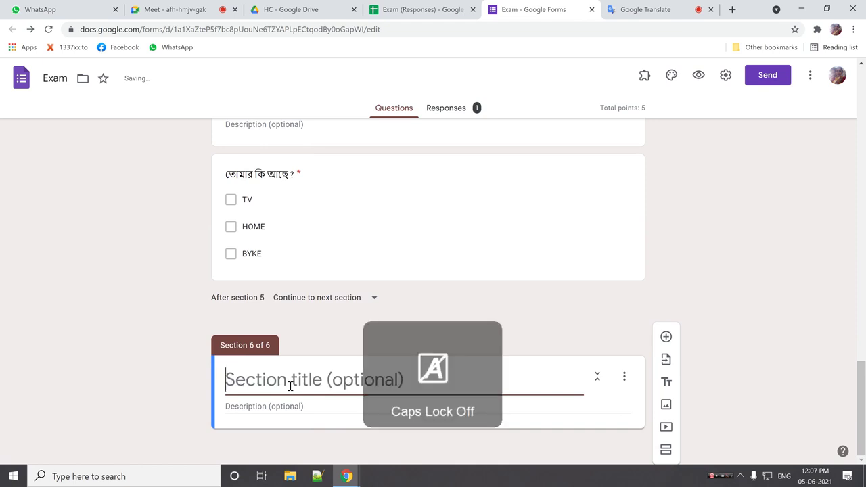
type("Exam")
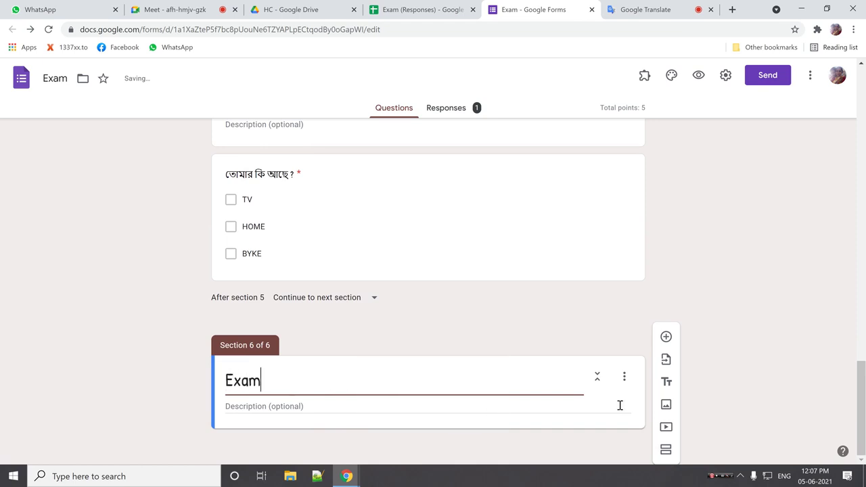
Step: Add a file upload question to the sixth section and allow respondents to upload files to Drive
left_click(667, 336)
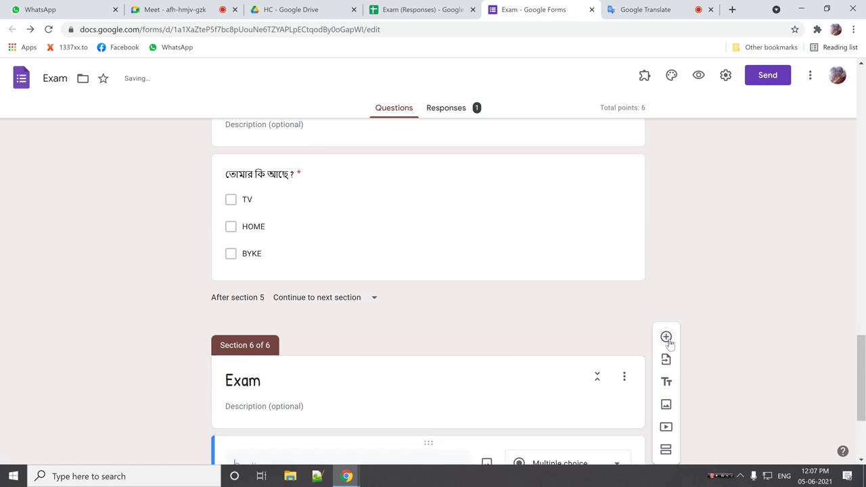
left_click(616, 309)
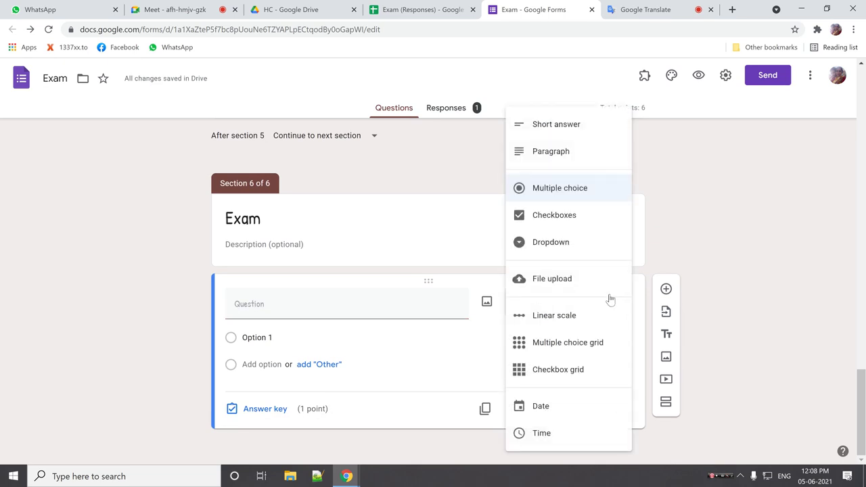
left_click(572, 282)
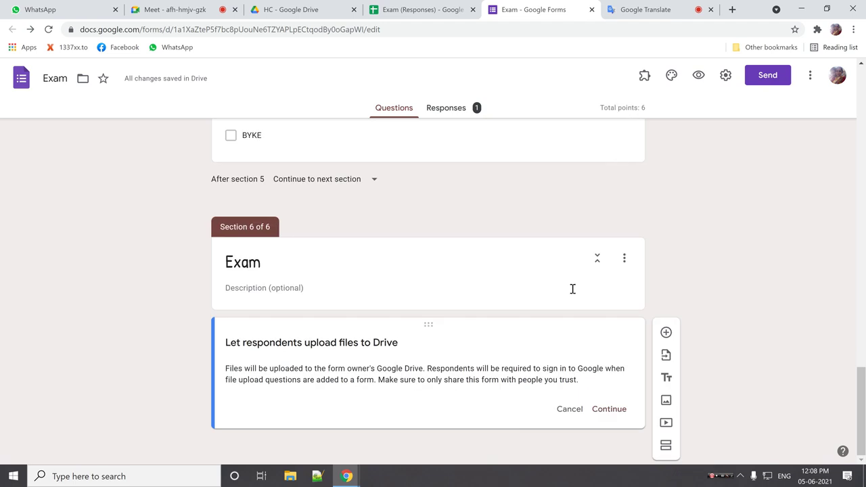
left_click(611, 409)
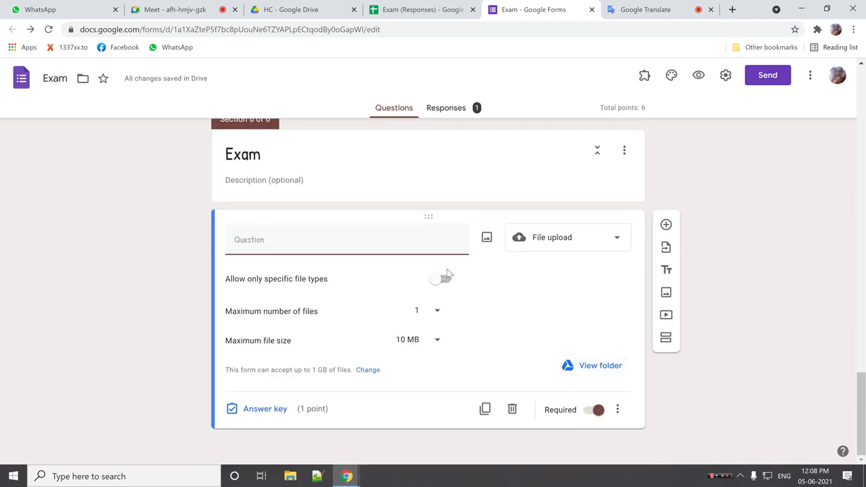
Step: Restrict the file upload question to specific file types, allowing PDF and Image
left_click(445, 283)
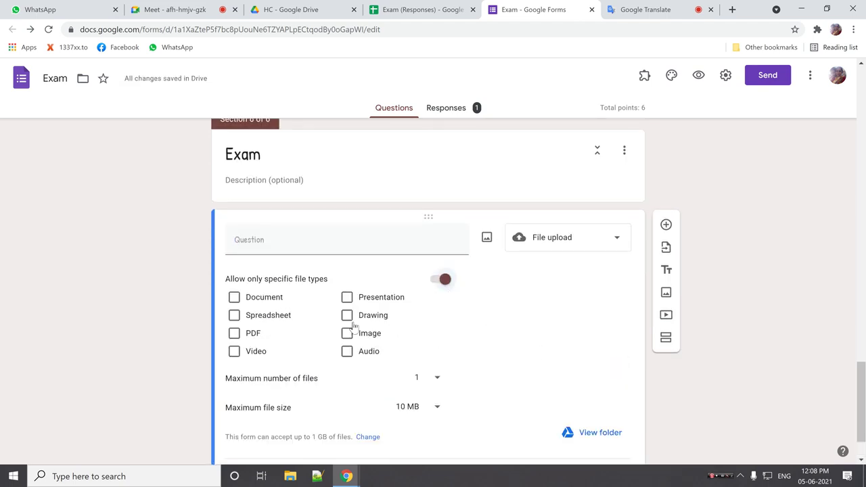
left_click(234, 333)
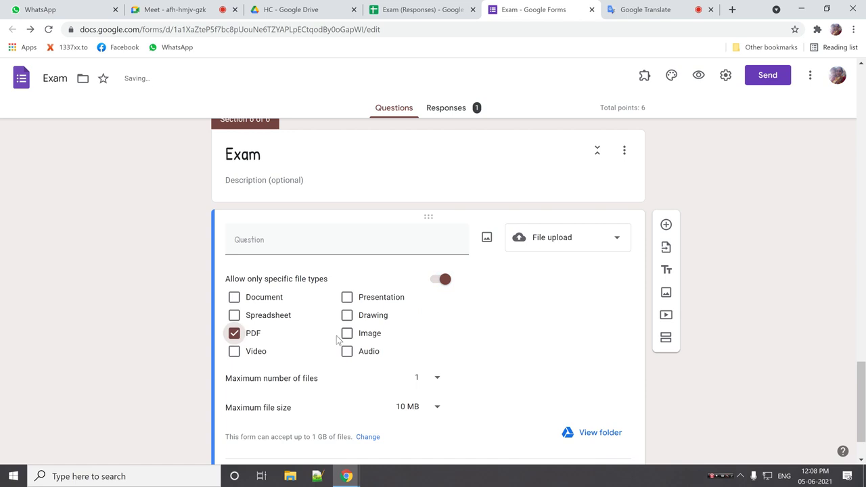
left_click(347, 334)
scroll(411, 352, "down", 1)
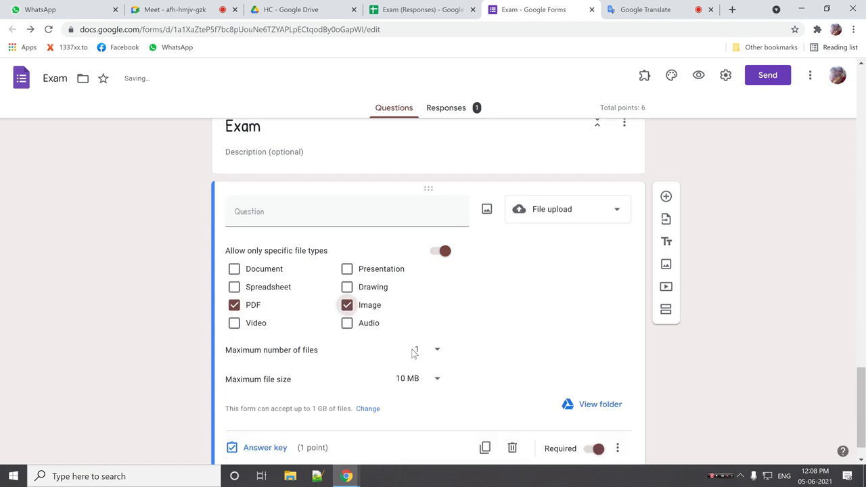
Step: Switch to Google Meet to read the meeting chat, and copy the exam form's link from the open WhatsApp conversation
left_click(181, 11)
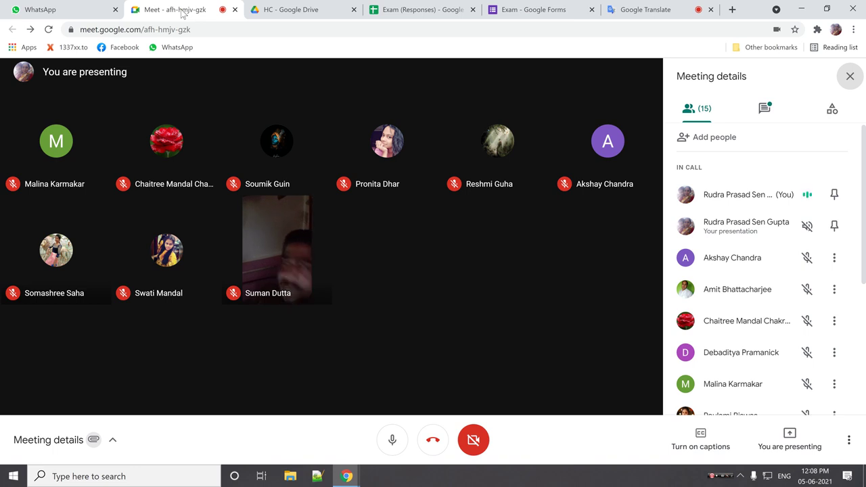
left_click(753, 111)
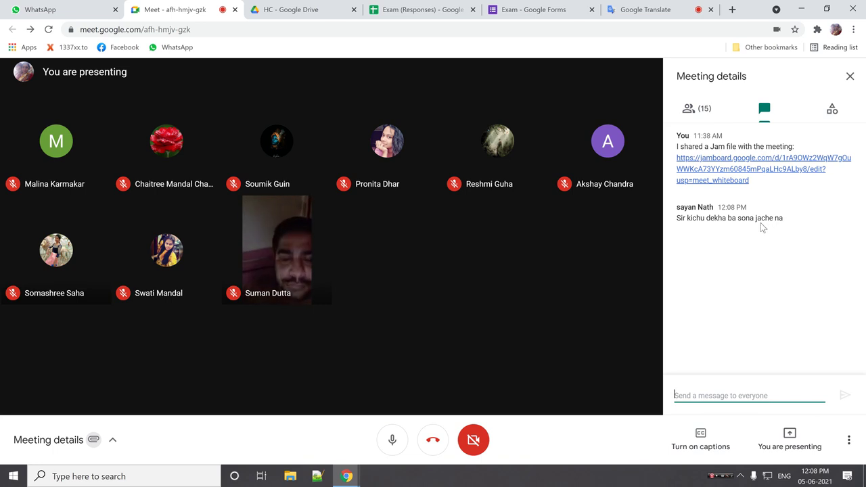
left_click(74, 10)
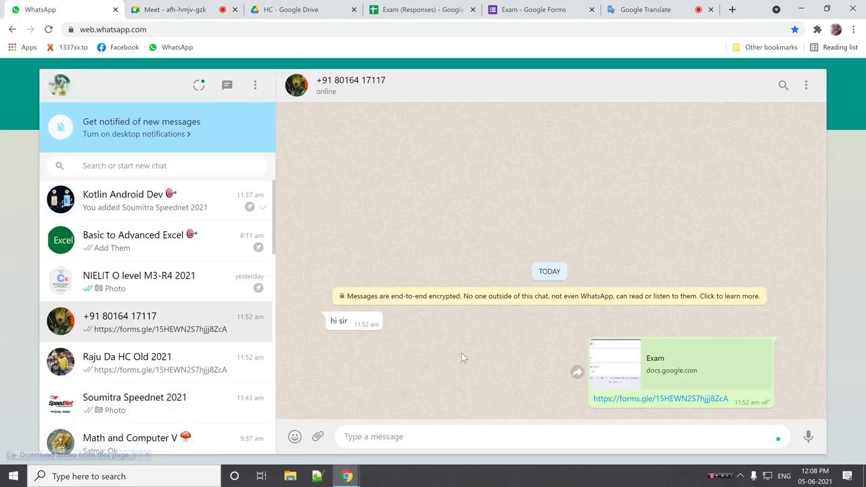
left_click_drag(731, 399, 592, 399)
key("ctrl+c")
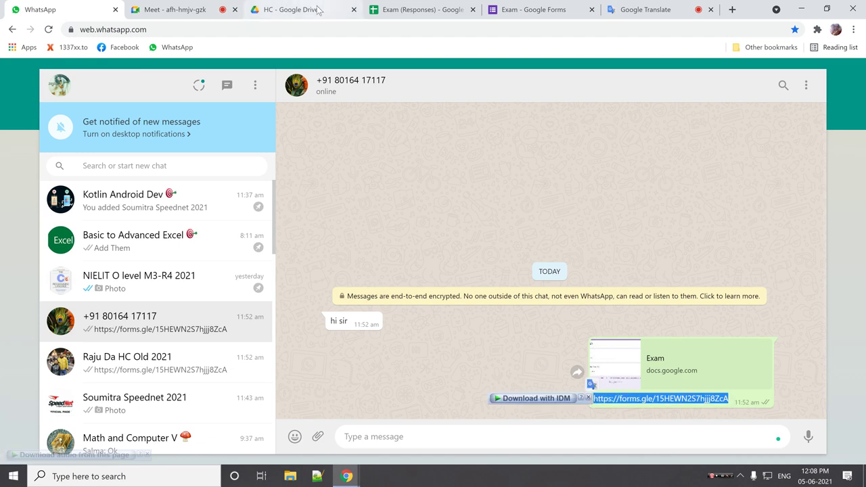
Step: Switch back to Google Meet and send the copied form link to everyone in the meeting chat
left_click(197, 9)
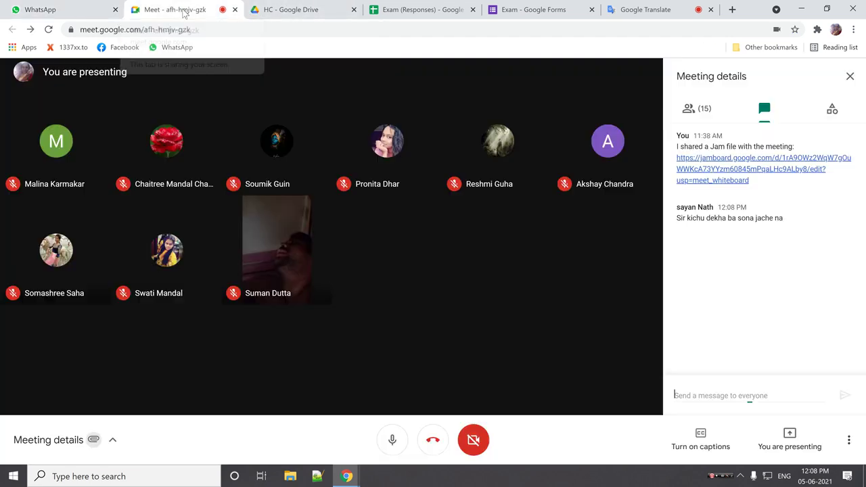
key("ctrl+v")
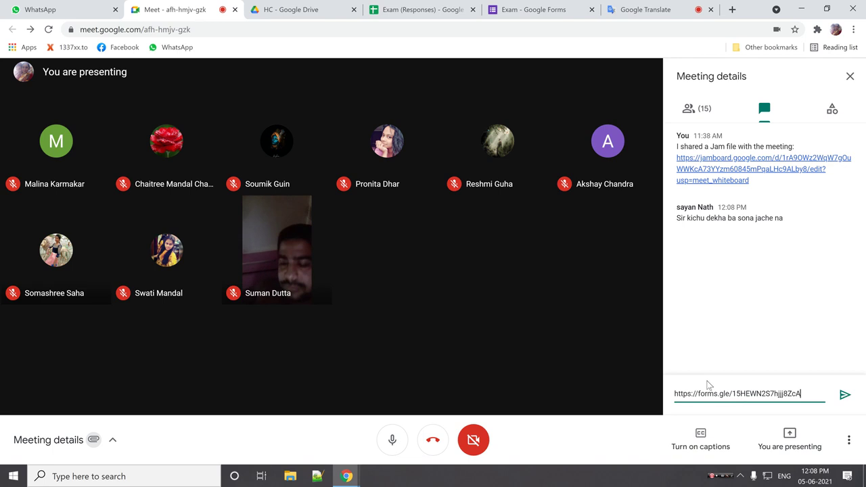
key("Return")
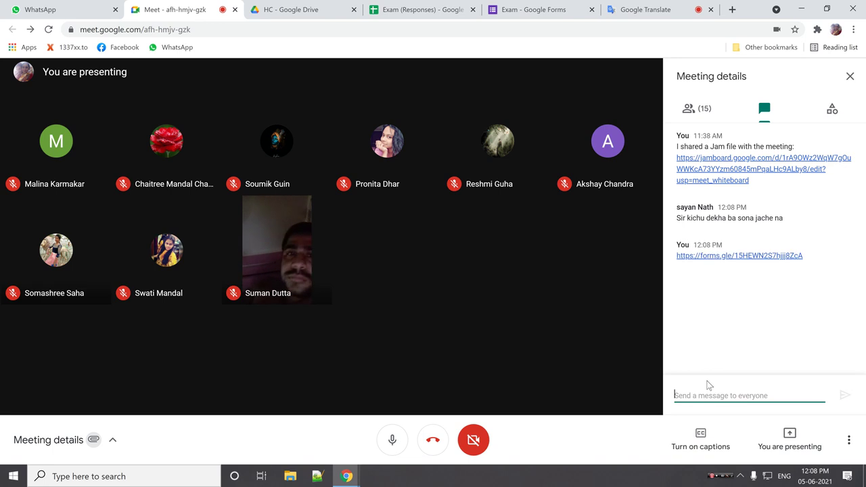
Step: Switch back to the exam form, try a 1 MB maximum file size for the upload question, and restore it to 10 MB
left_click(534, 10)
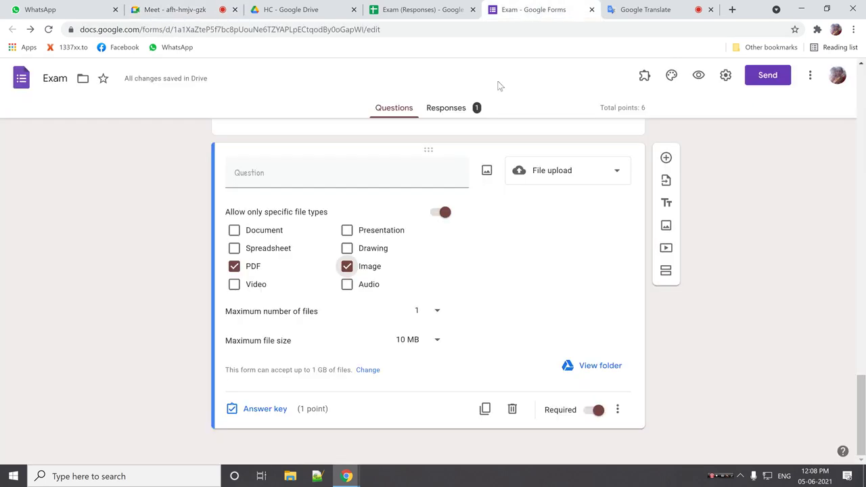
left_click(438, 344)
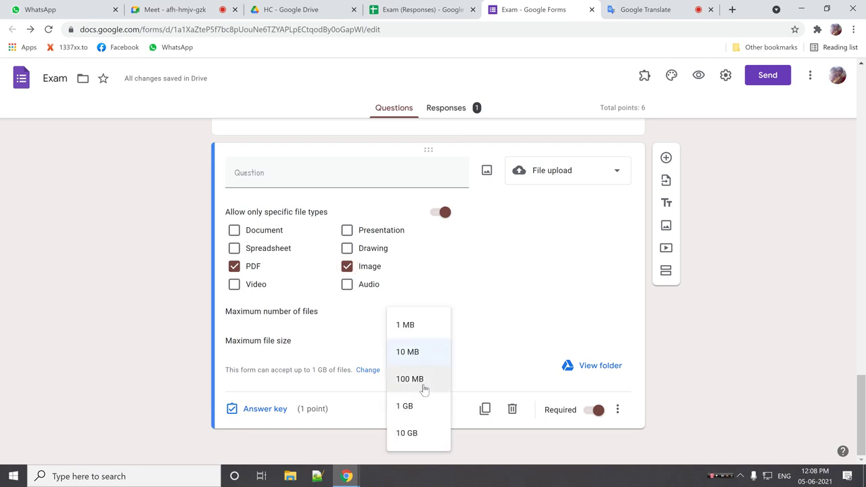
left_click(414, 326)
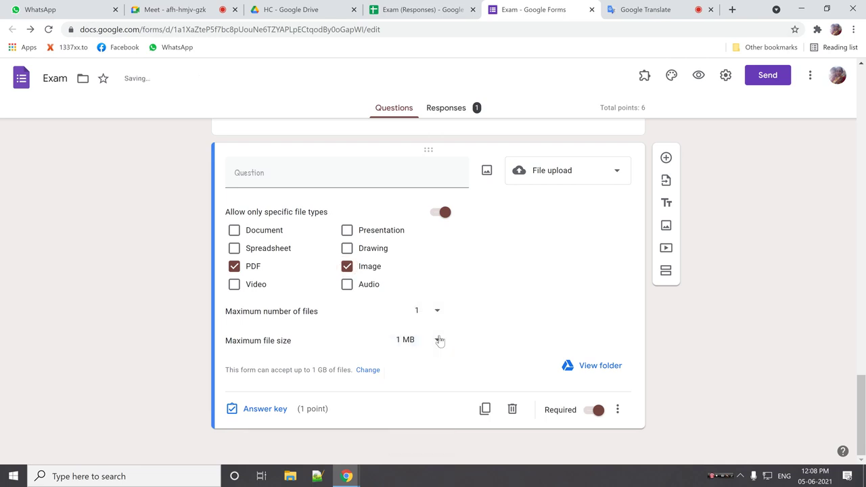
left_click(402, 340)
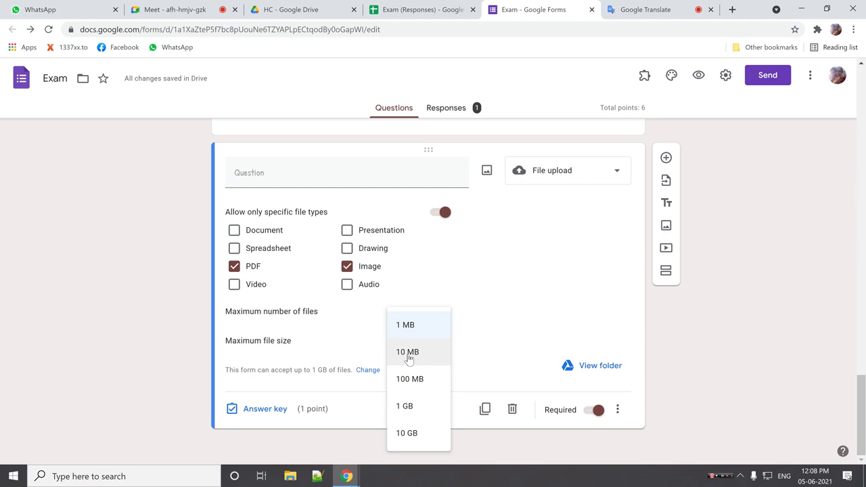
left_click(408, 356)
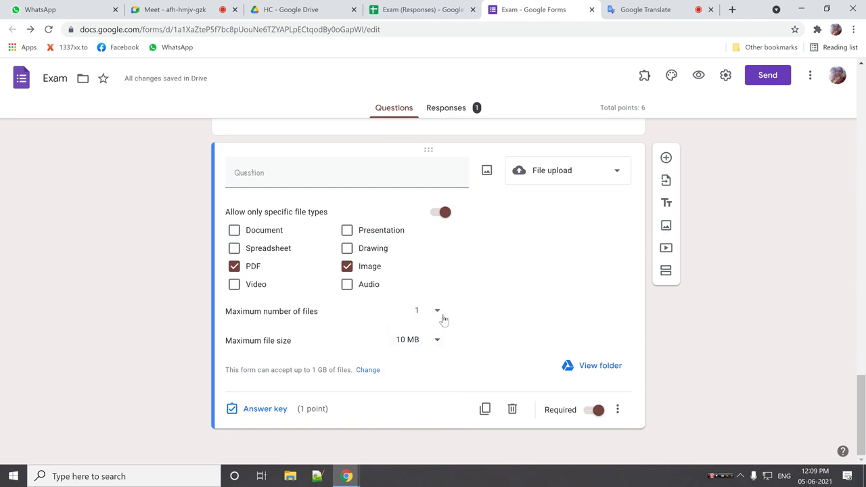
Step: Review the exam form up to its first section and close the form editor
scroll(443, 319, "up", 20)
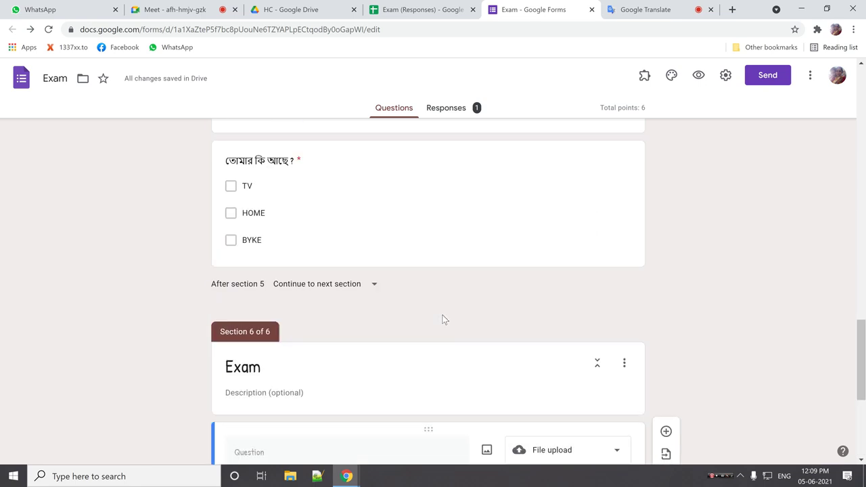
scroll(444, 319, "up", 5)
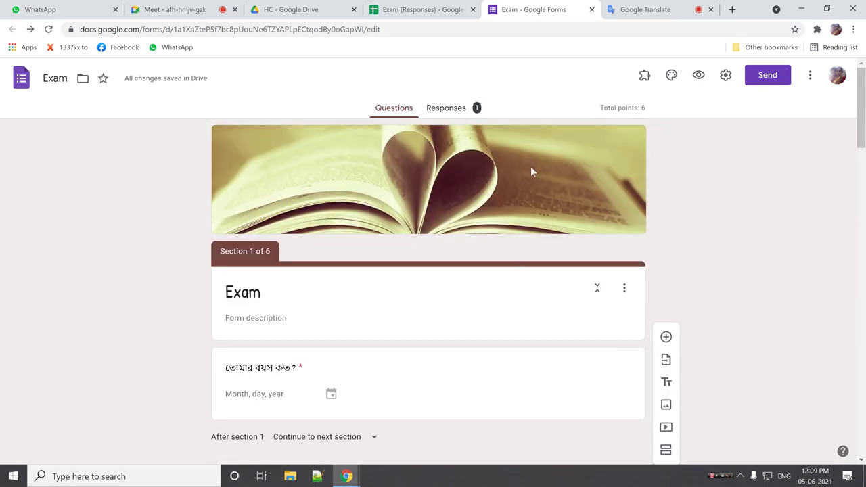
left_click(592, 10)
Step: Switch to Google Meet, check the form link shared in the chat, and close the page it opens
left_click(184, 10)
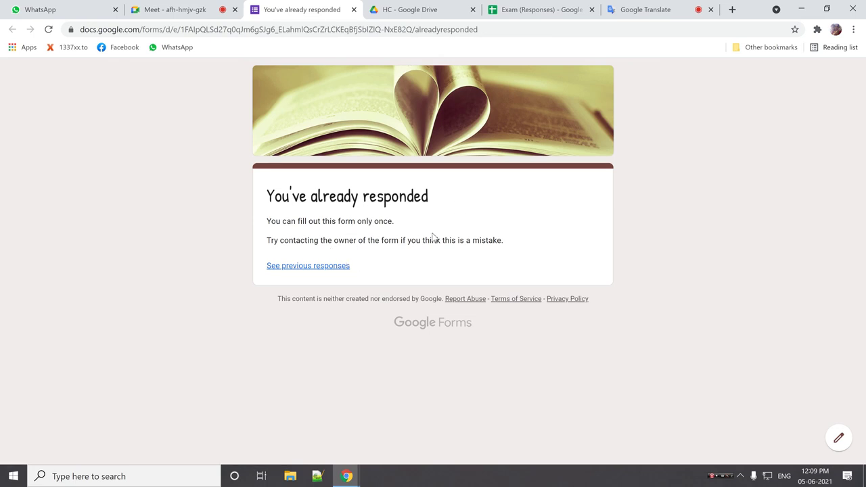
left_click(353, 9)
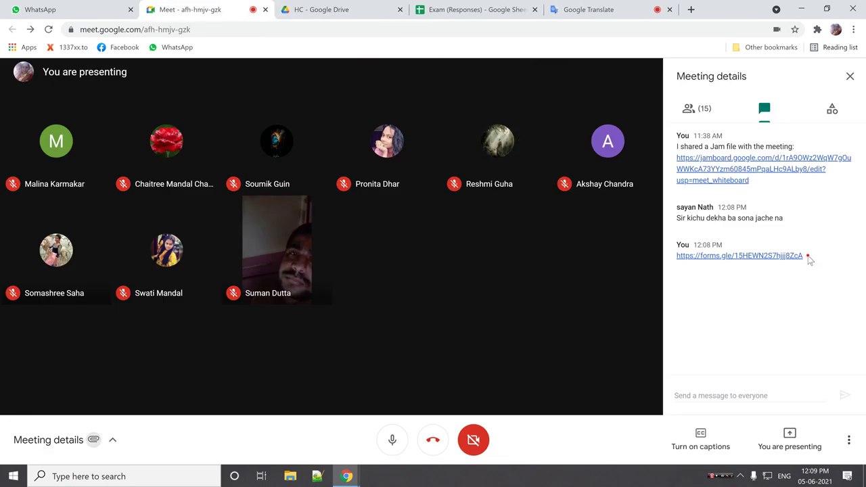
Step: Copy the exam form link from the meeting chat and open it in the Brave browser
left_click_drag(806, 257, 677, 264)
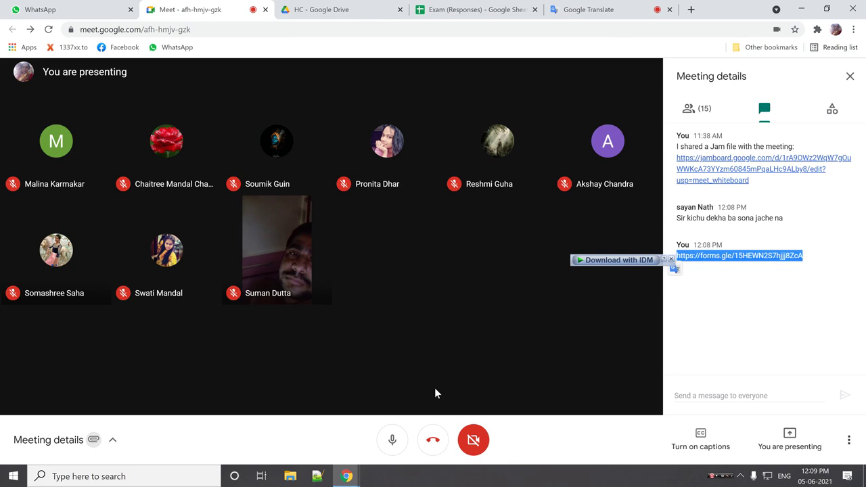
key("super+r")
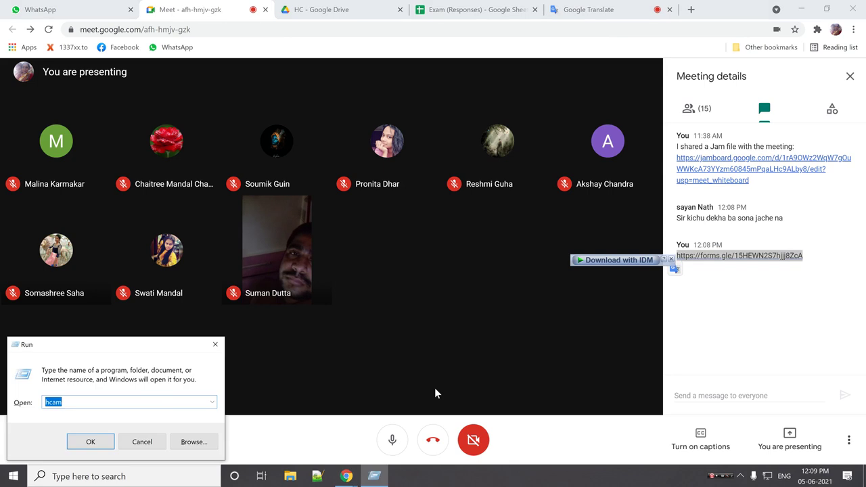
type("brave")
key("Return")
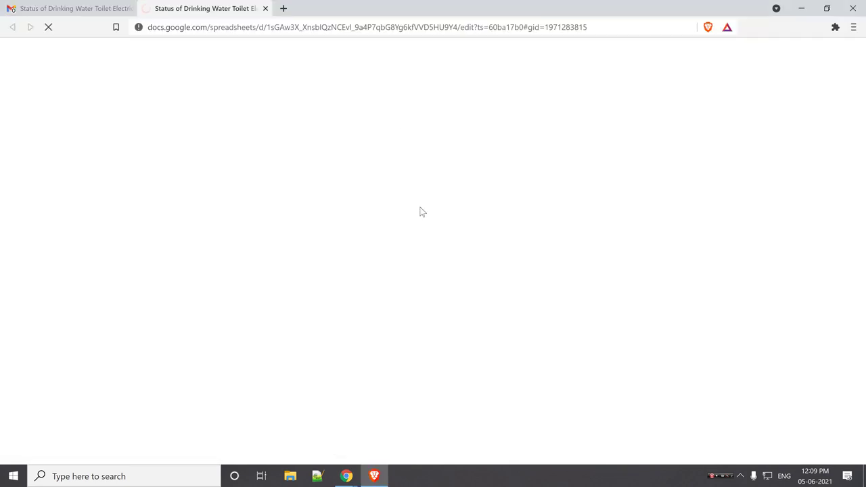
left_click(363, 32)
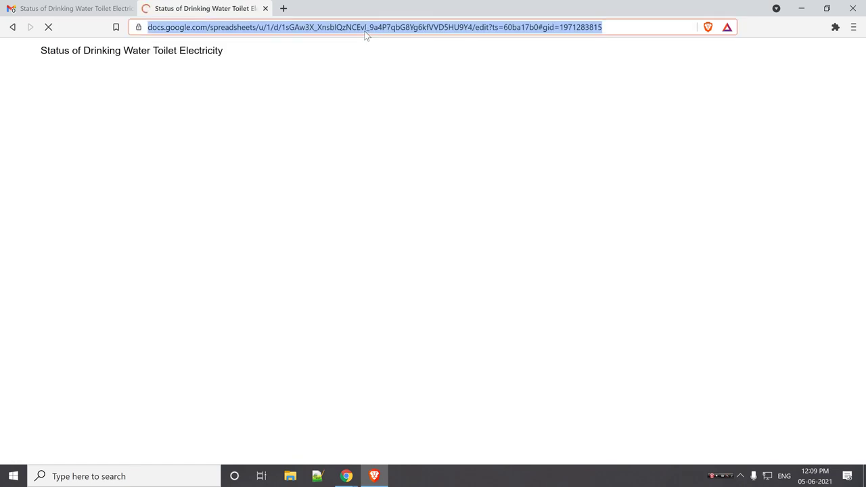
type("forms.gle/15HEWN2S7hjjj8ZcA")
key("Return")
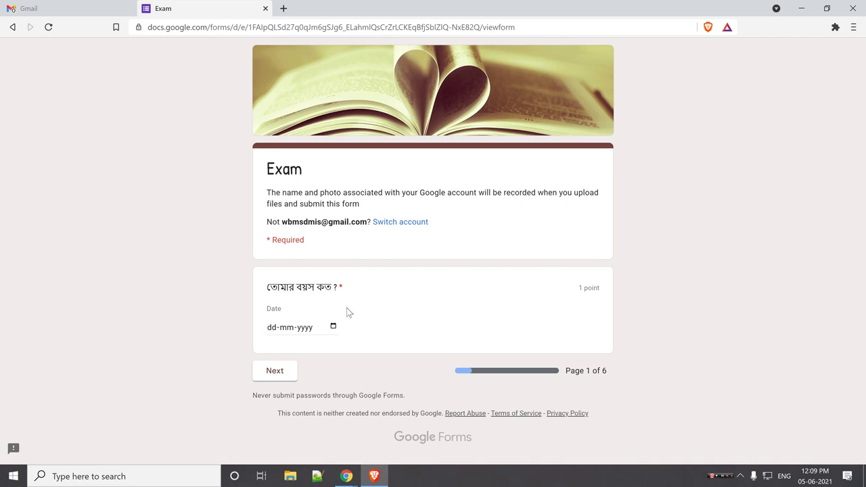
Step: Answer the required age question with the respondent's date of birth and continue to page 2 of the form
left_click(333, 327)
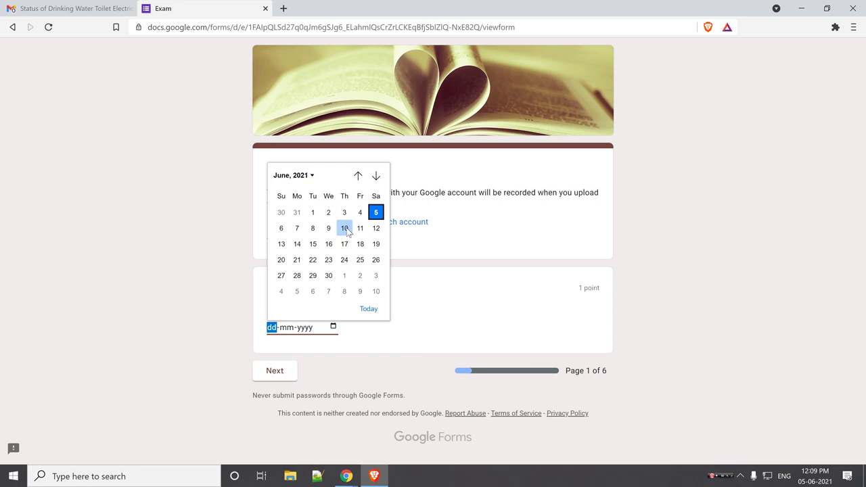
left_click(312, 177)
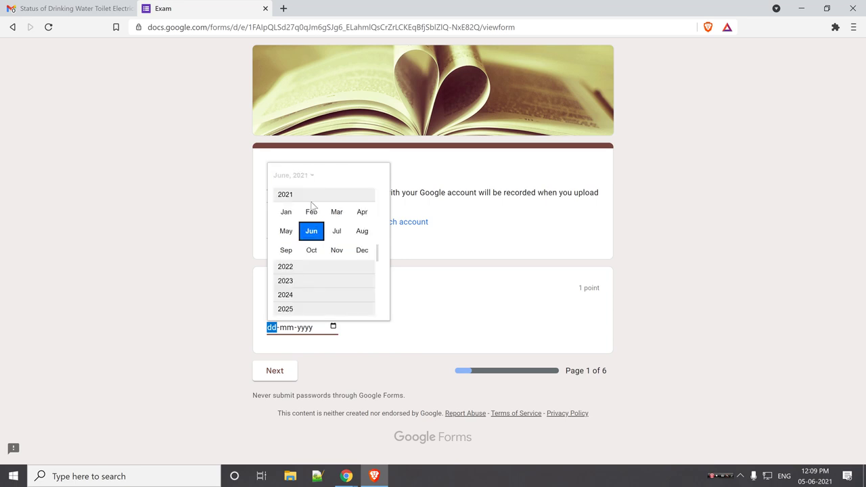
scroll(305, 298, "down", 3)
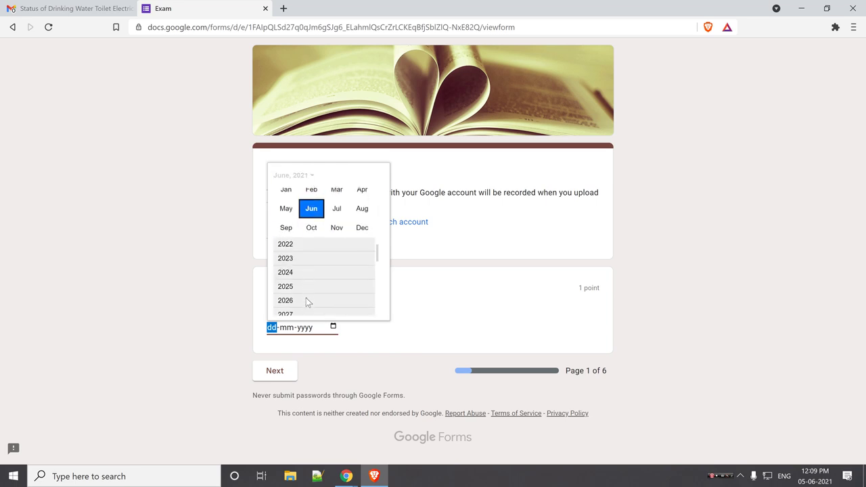
scroll(305, 298, "up", 3)
scroll(306, 297, "up", 10)
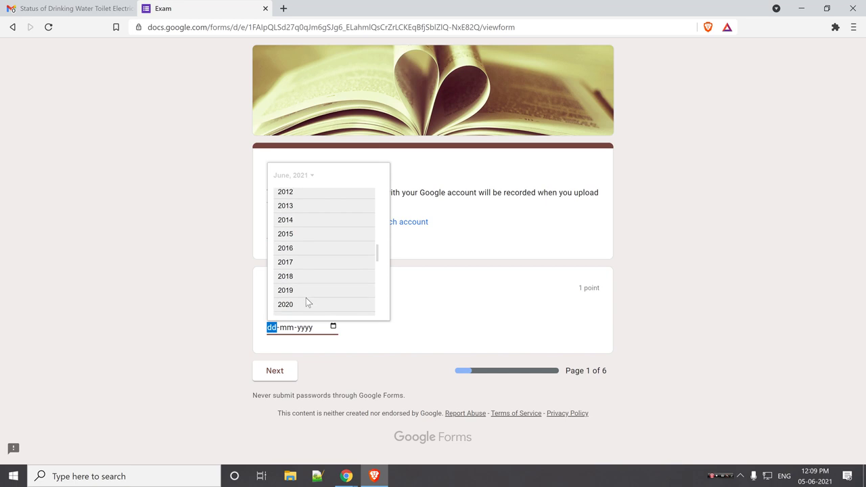
scroll(306, 298, "up", 5)
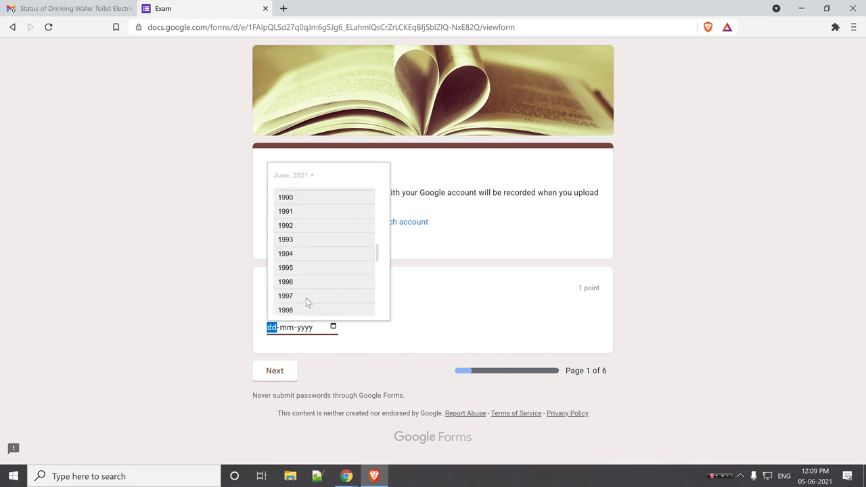
left_click(288, 201)
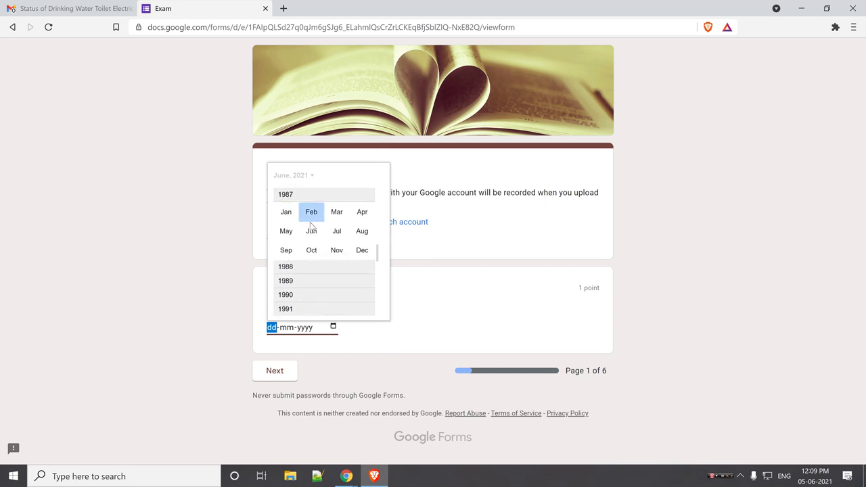
left_click(336, 212)
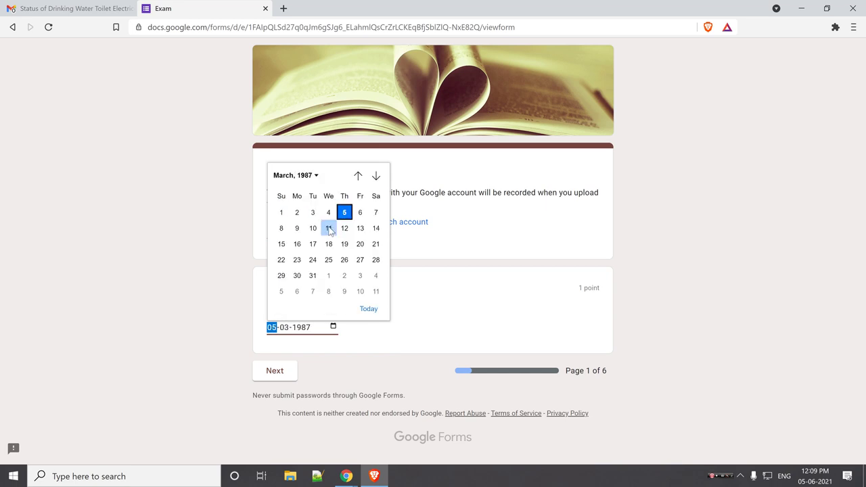
left_click(297, 275)
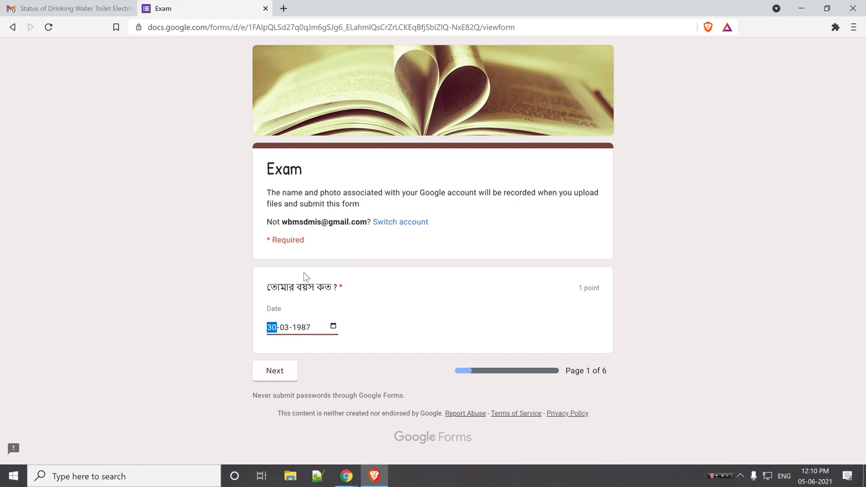
left_click(289, 370)
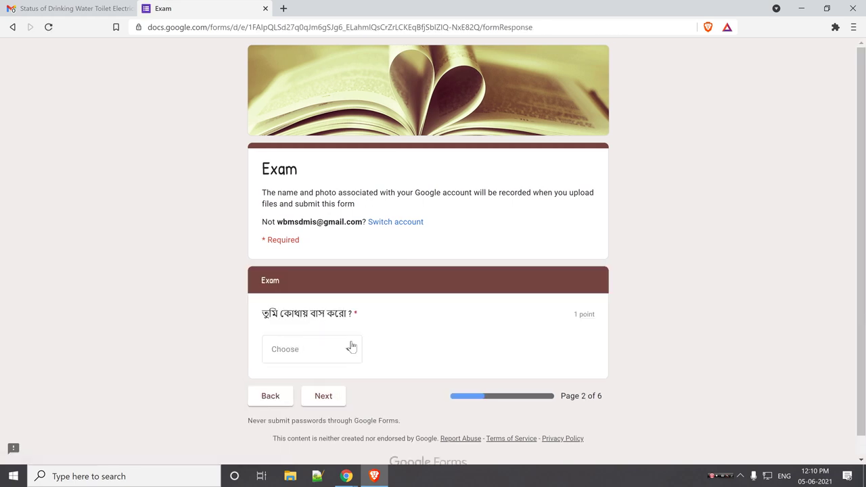
Step: Choose BER as the place of residence and enter the respondent's name on the following page, continuing to the gender question
left_click(350, 354)
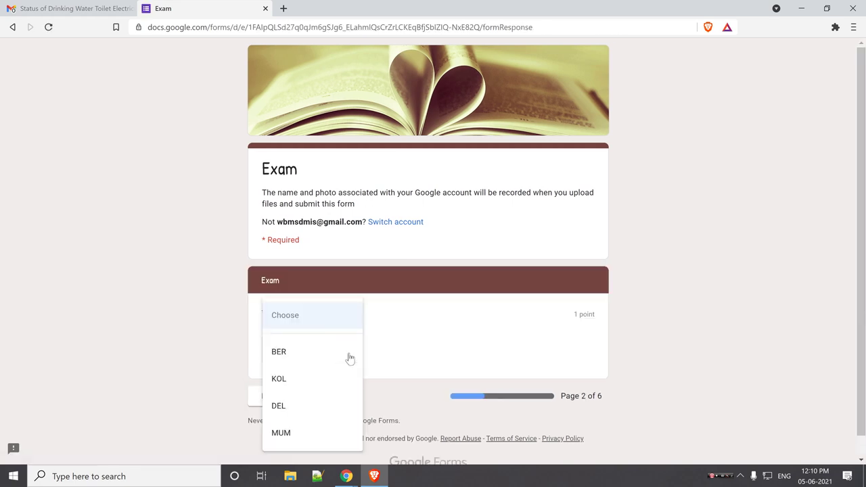
left_click(296, 359)
left_click(324, 399)
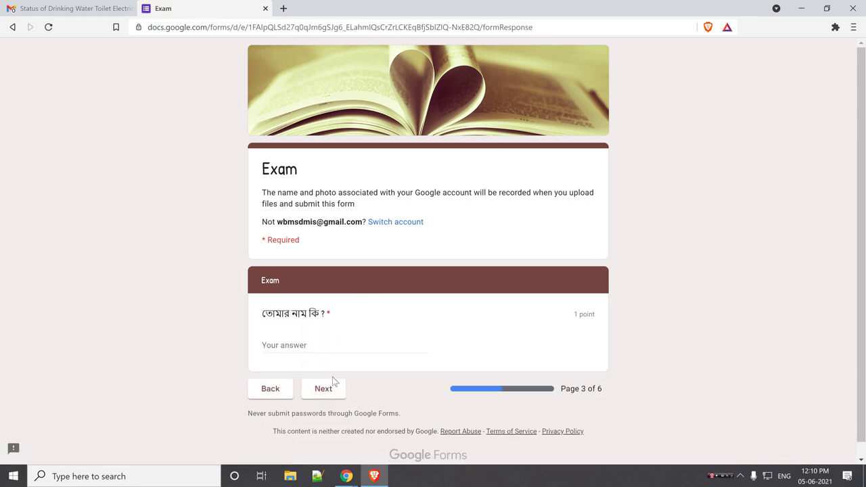
left_click(295, 348)
type("Rudra")
left_click(326, 391)
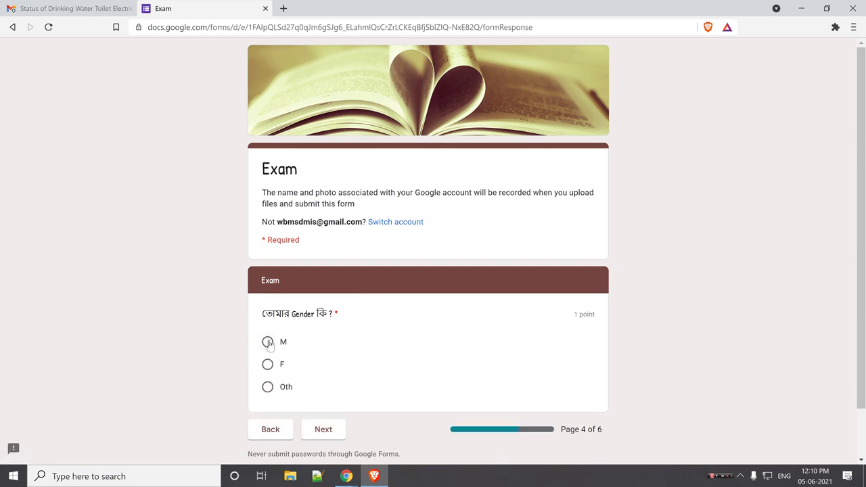
Step: Answer the gender question with M and select TV, HOME and BYKE as possessions, continuing to the file upload page
left_click(268, 342)
left_click(324, 428)
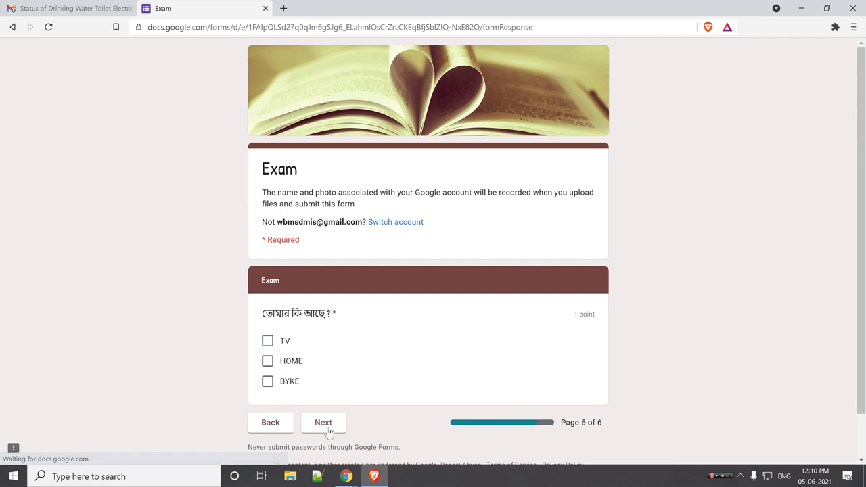
left_click(268, 341)
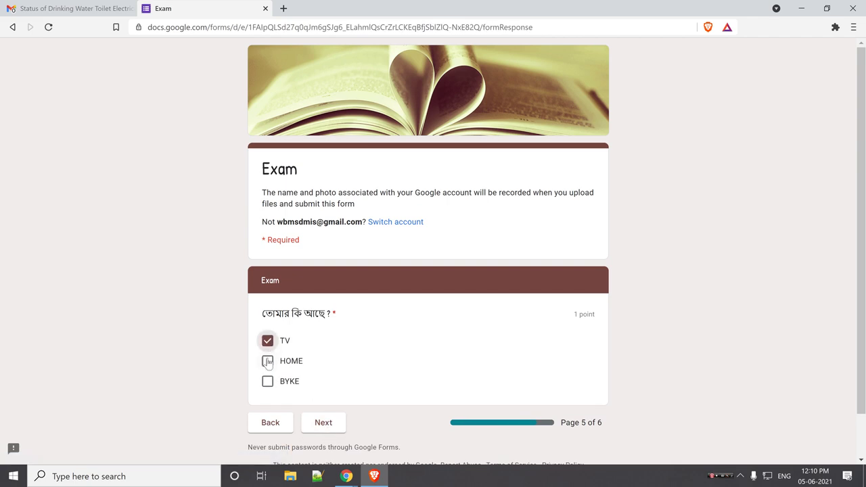
left_click(268, 361)
left_click(268, 382)
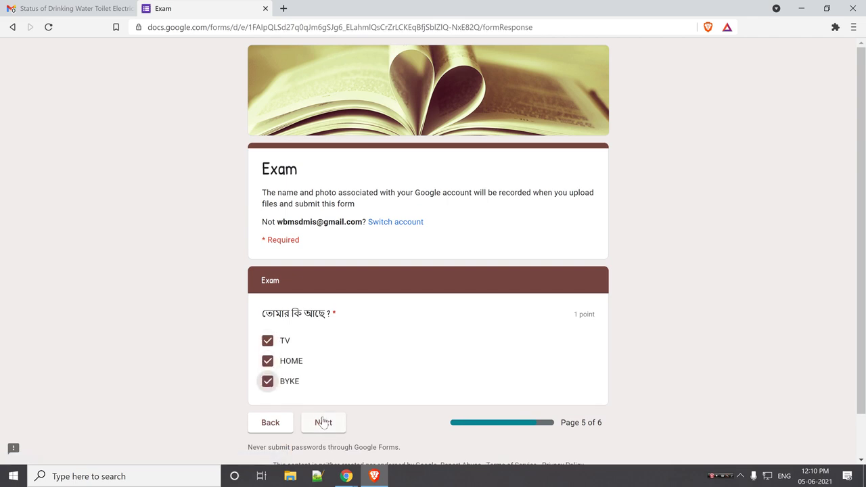
left_click(324, 423)
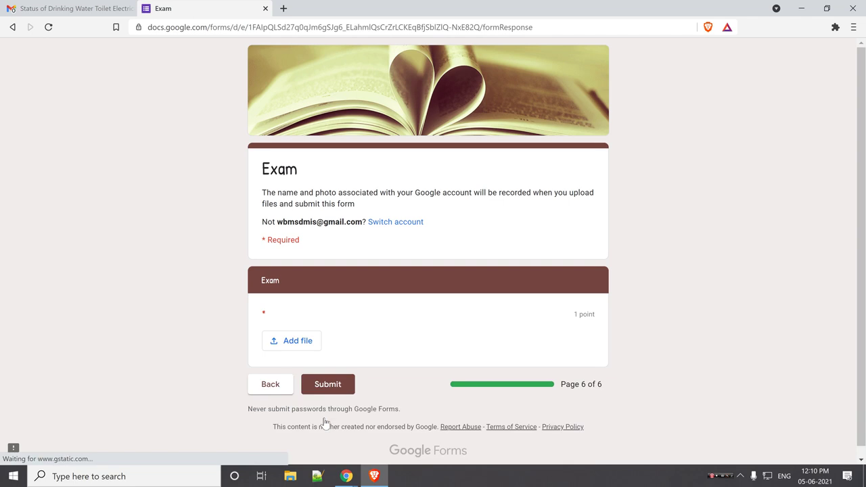
Step: Upload HS_.jpg from the desktop as the file answer and submit the exam form
left_click(298, 344)
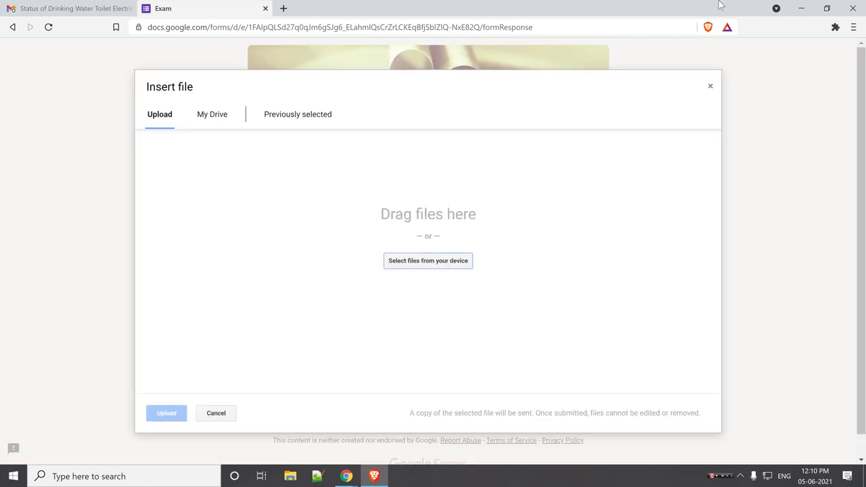
left_click(802, 7)
left_click(804, 8)
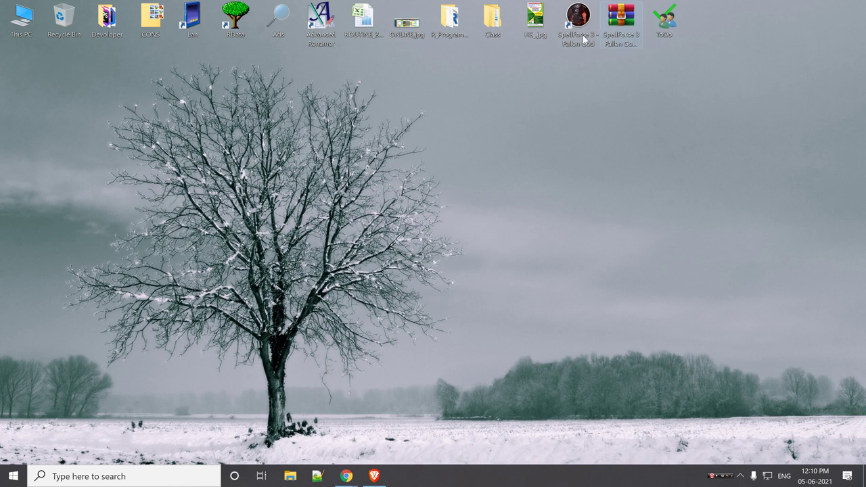
left_click_drag(542, 19, 390, 235)
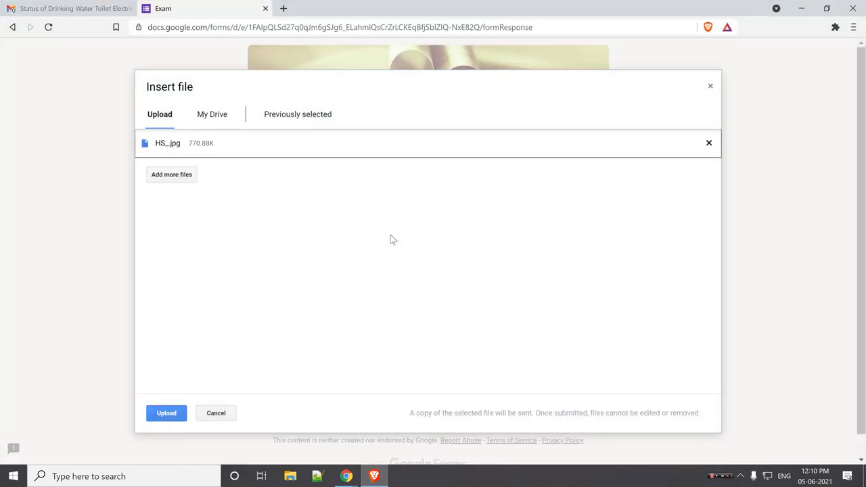
left_click(167, 413)
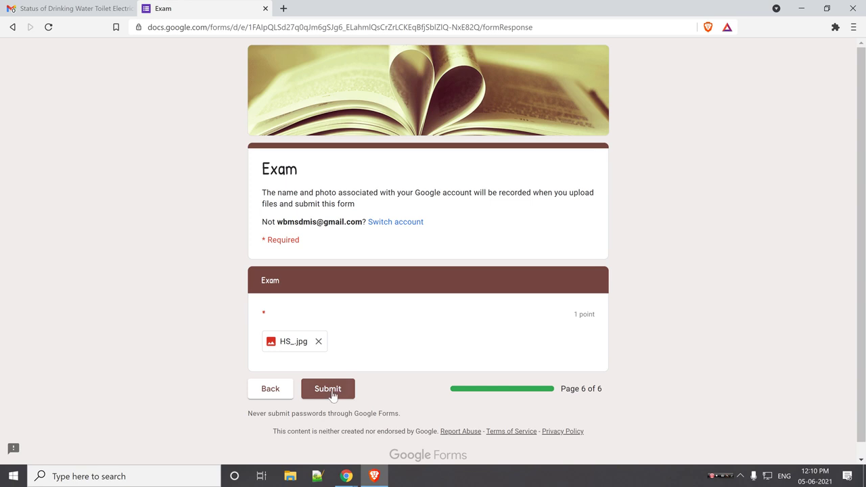
left_click(328, 389)
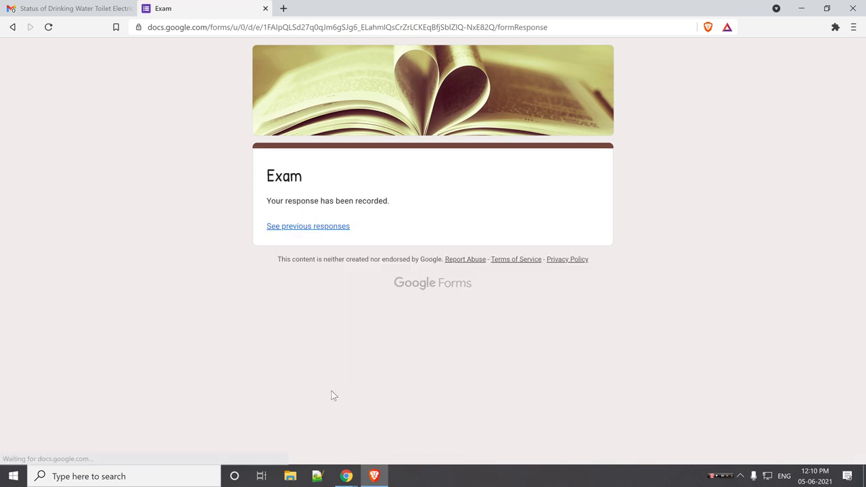
Step: Examine the summary of previous responses for every exam question, including its charts, and close the summary and form pages
left_click(329, 227)
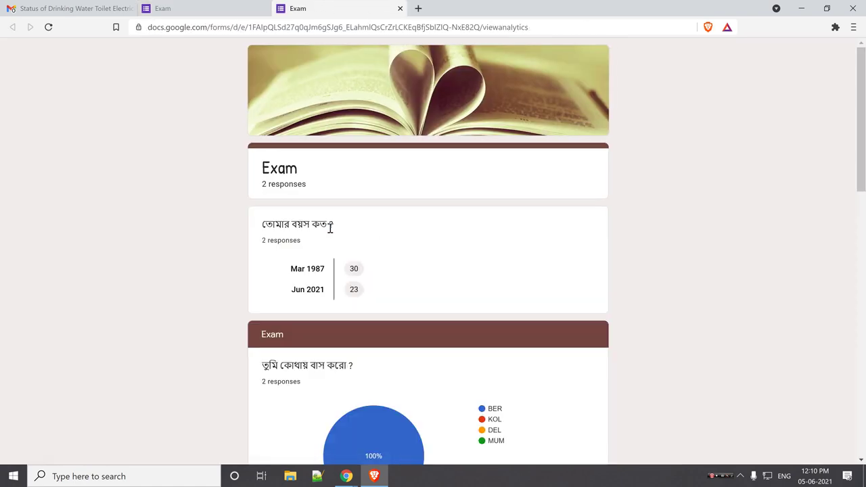
scroll(362, 291, "down", 1)
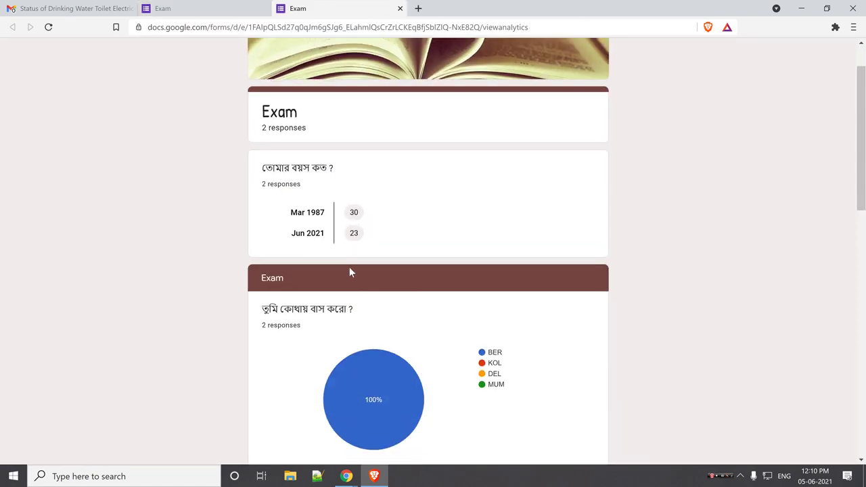
scroll(353, 236, "down", 10)
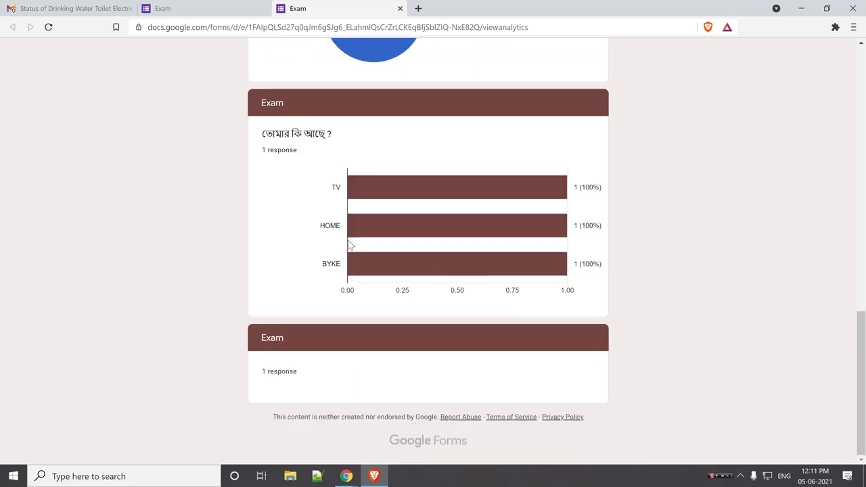
scroll(350, 245, "up", 12)
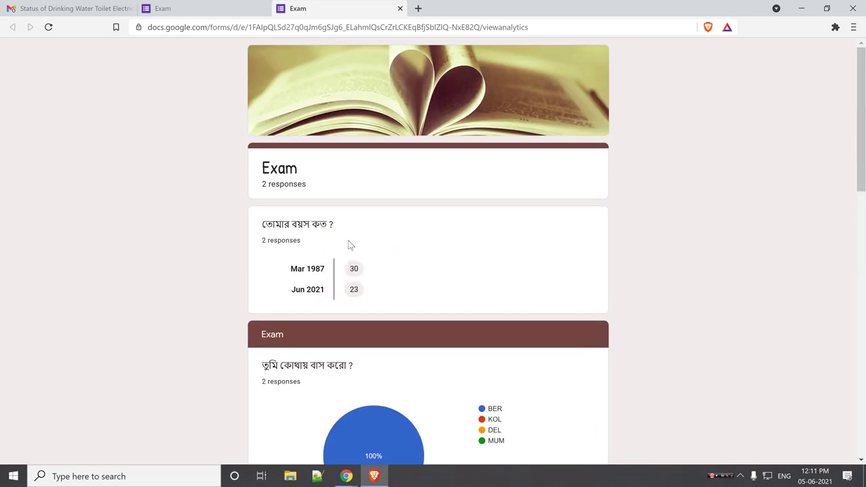
scroll(351, 245, "down", 10)
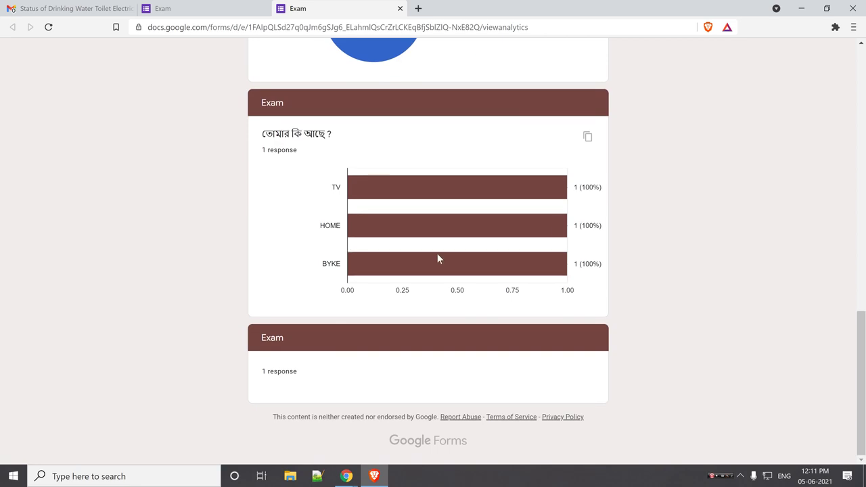
mouse_move(442, 204)
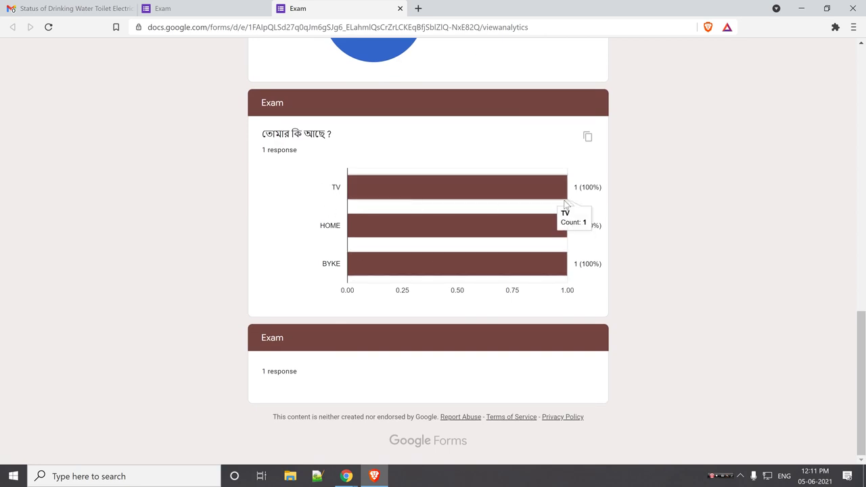
scroll(448, 241, "up", 3)
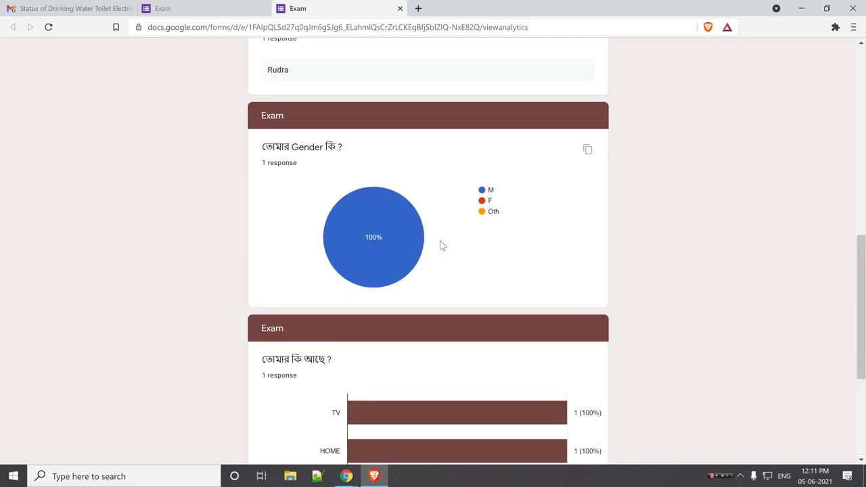
scroll(442, 245, "up", 5)
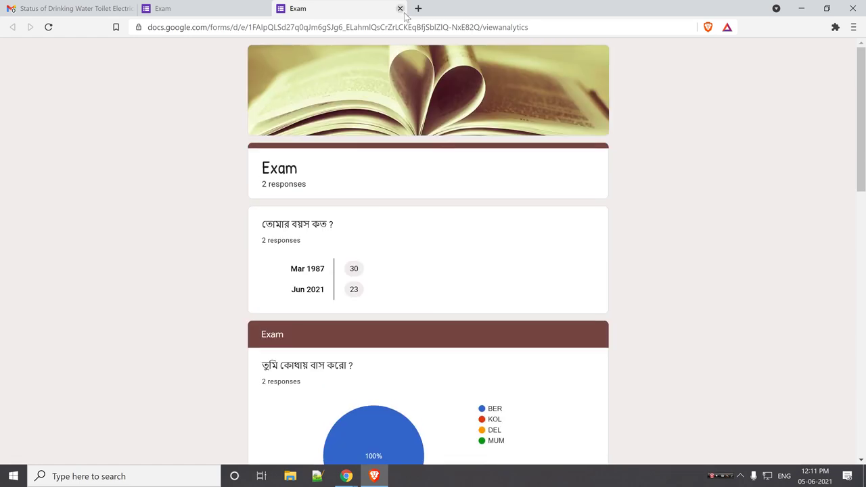
left_click(401, 8)
left_click(265, 8)
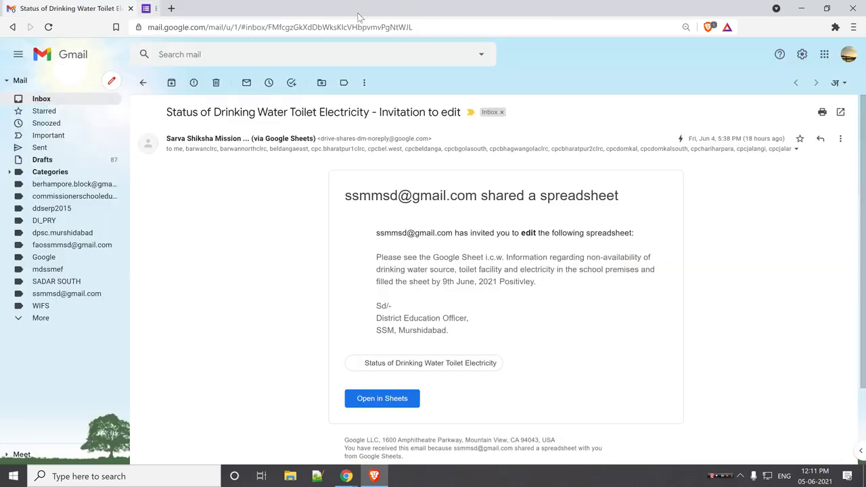
Step: Close the Gmail window and examine the submitted response and its uploaded-file link in the DATA sheet of Exam (Responses) in Chrome
left_click(851, 5)
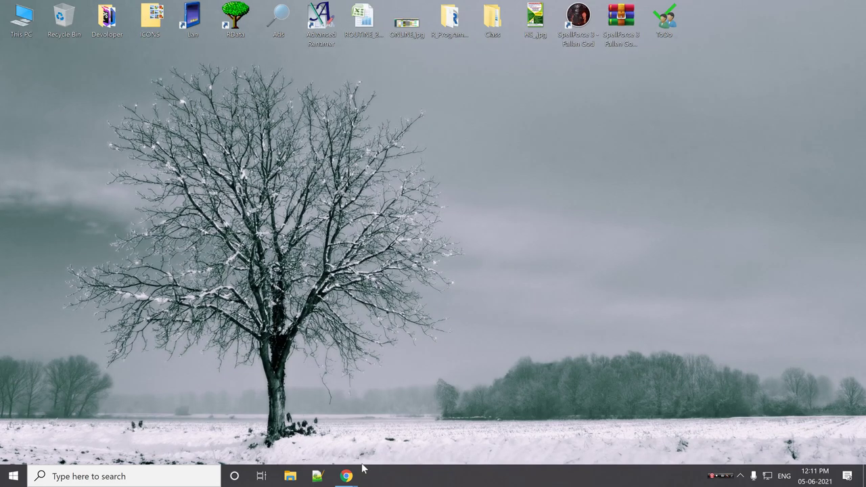
left_click(334, 460)
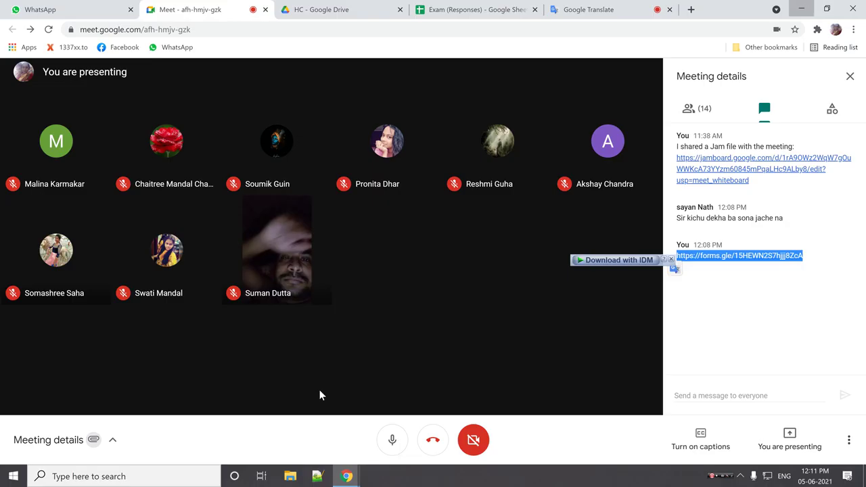
left_click(476, 13)
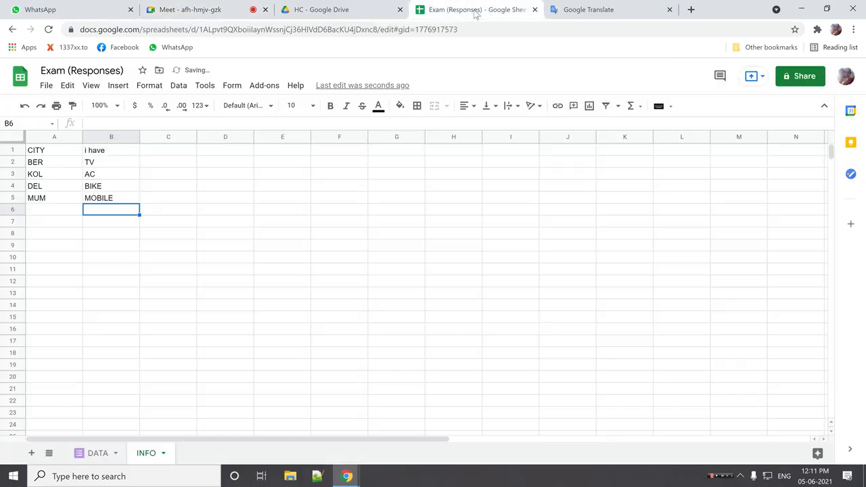
left_click(110, 454)
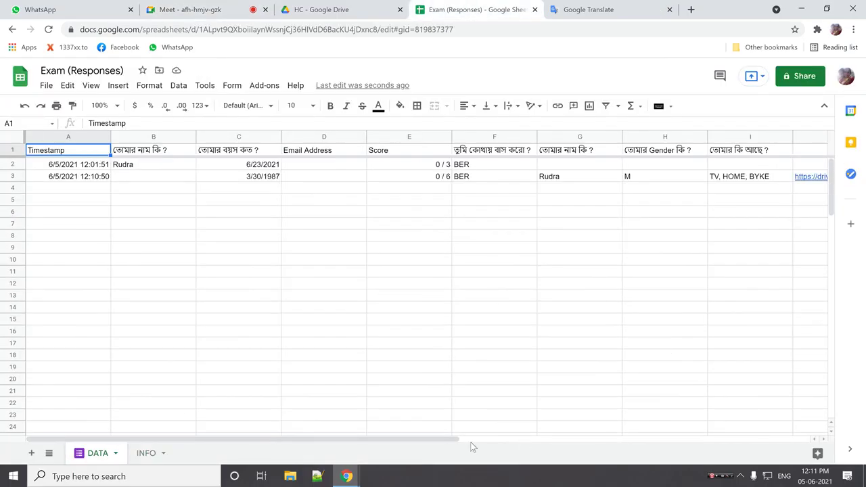
left_click_drag(473, 443, 731, 446)
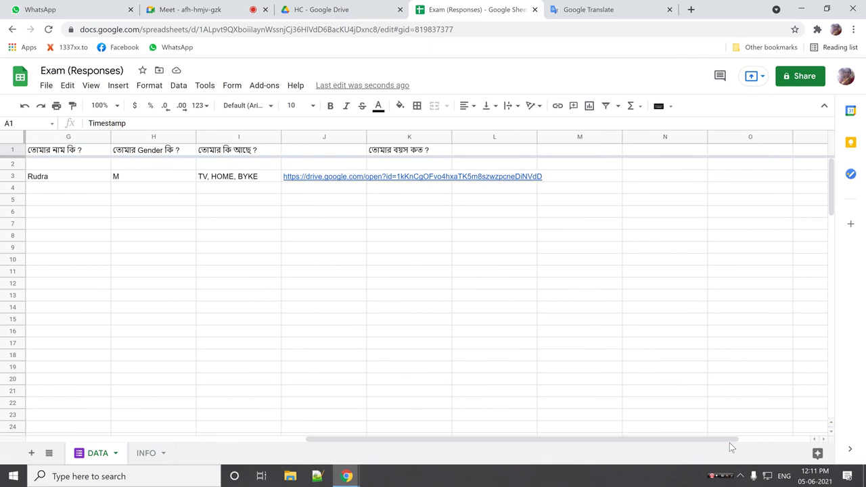
mouse_move(351, 180)
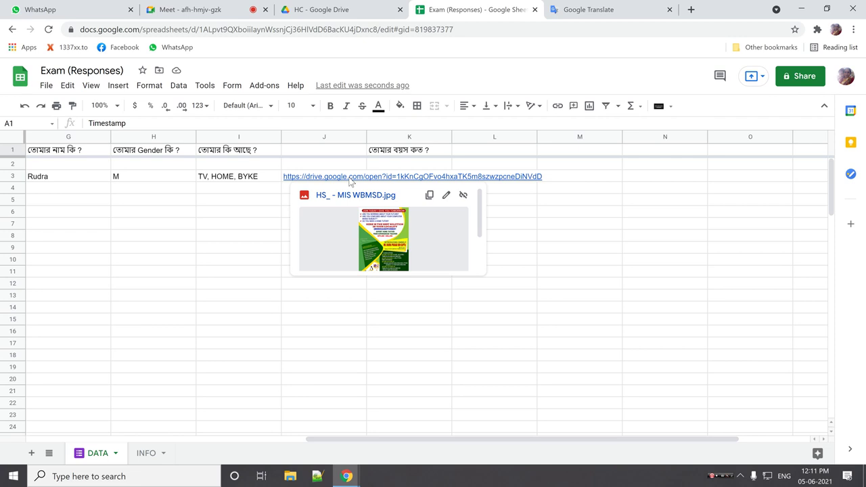
Step: Fit column J of the DATA sheet to its file link and clear the contents of column K
left_click_drag(365, 133, 365, 133)
double_click(366, 134)
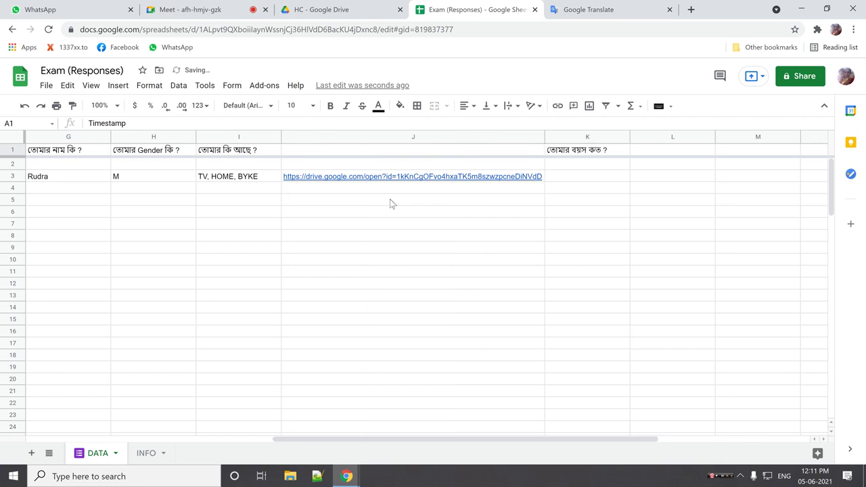
mouse_move(520, 439)
left_mouse_down()
mouse_move(270, 428)
mouse_move(529, 425)
left_mouse_up()
left_click(583, 140)
right_click(583, 139)
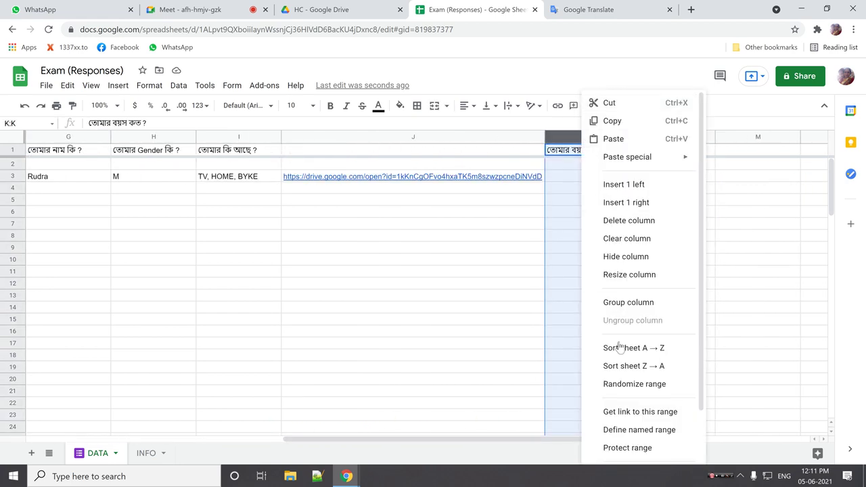
left_click(609, 235)
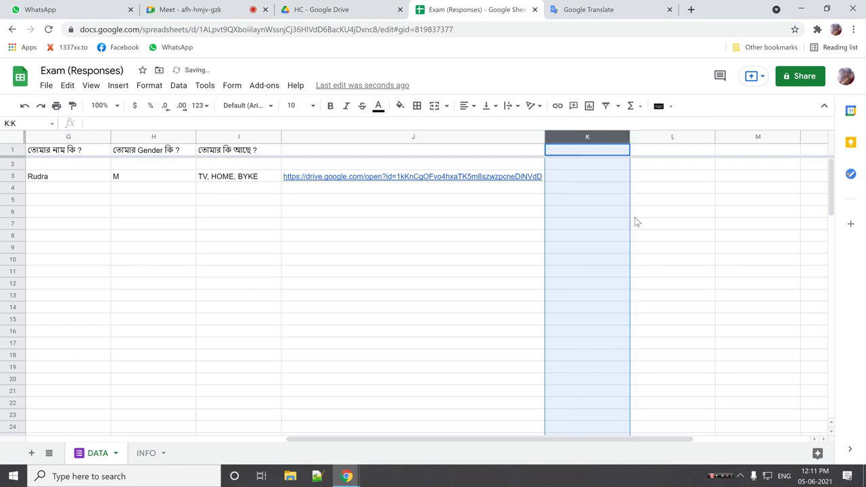
Step: Open the Exam form from the HC folder, title its file upload question "Picture" and close the form
left_click(329, 165)
left_click(343, 149)
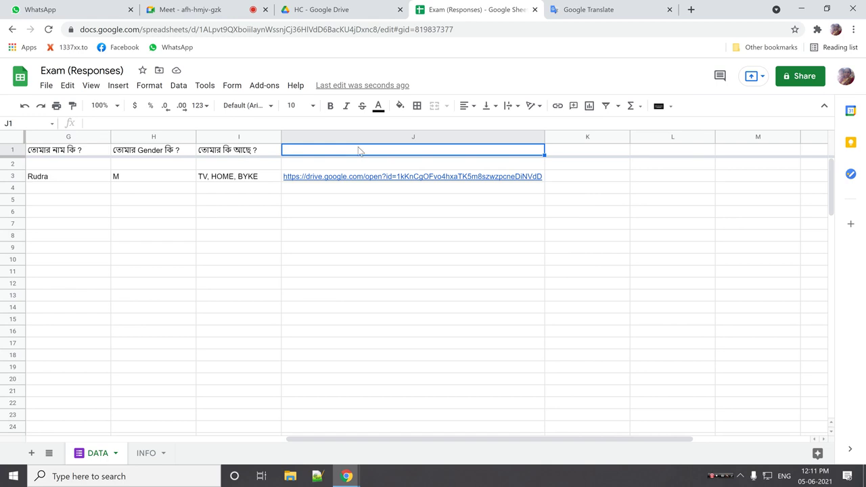
left_click(328, 11)
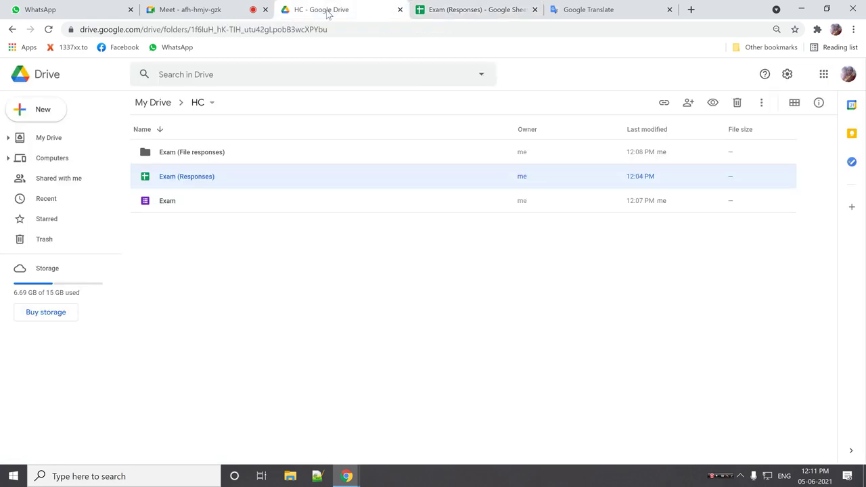
double_click(174, 203)
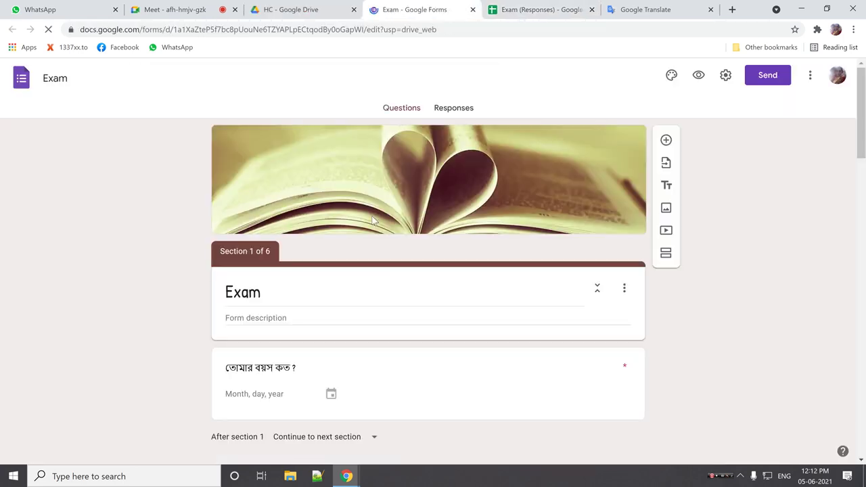
scroll(385, 317, "down", 8)
scroll(384, 317, "down", 15)
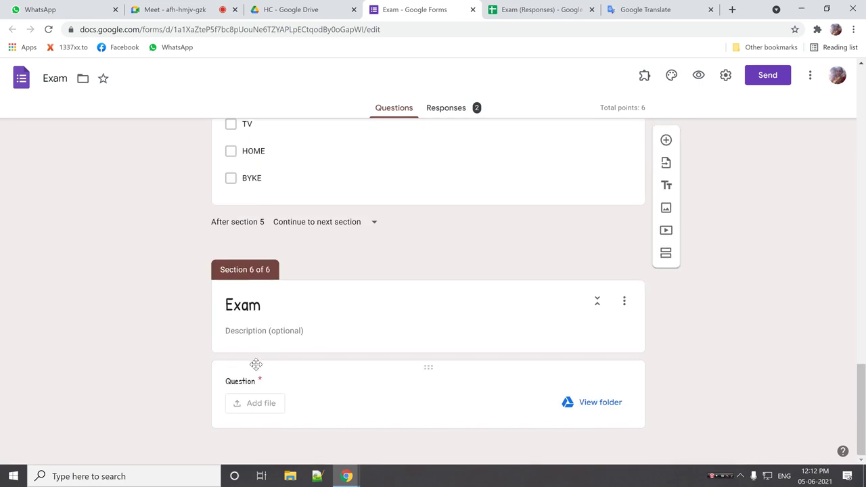
left_click(249, 384)
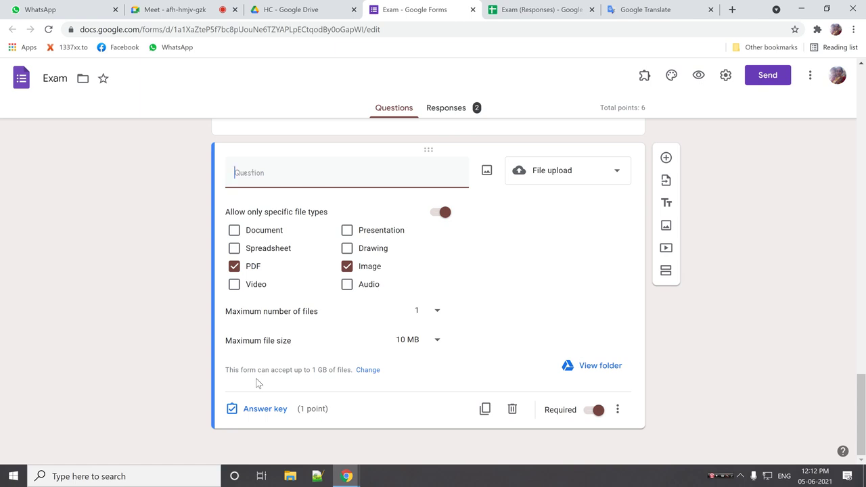
type("Picture")
left_click(472, 10)
Step: Look over the recorded answers in the Exam (Responses) DATA sheet and close the spreadsheet
left_click(445, 15)
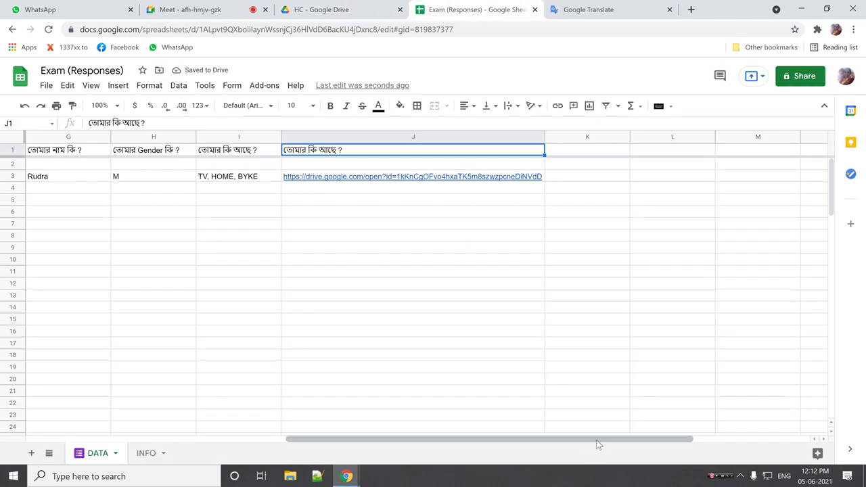
left_click_drag(596, 440, 242, 425)
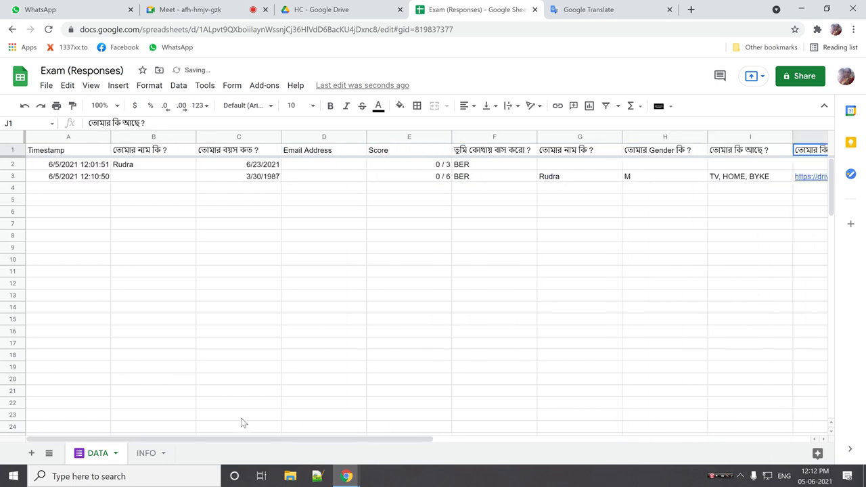
left_click(534, 9)
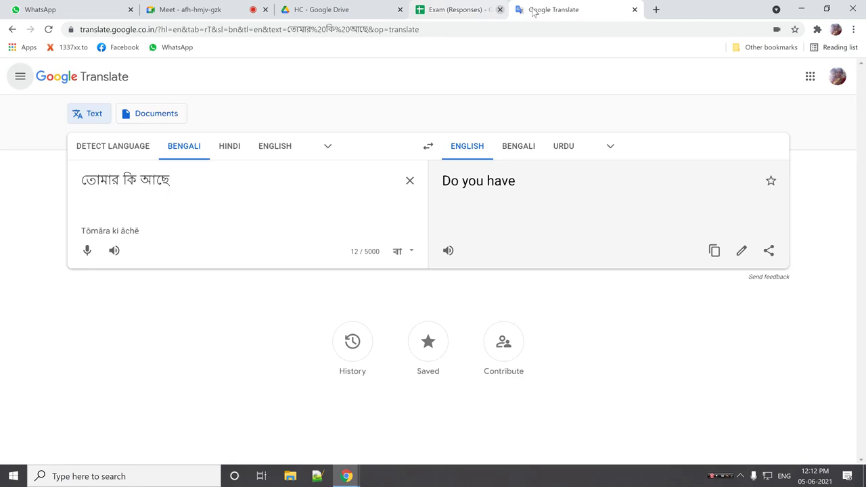
Step: Open the Picture (File responses) folder inside Exam (File responses) and preview the uploaded HS_ image
left_click(341, 6)
double_click(172, 154)
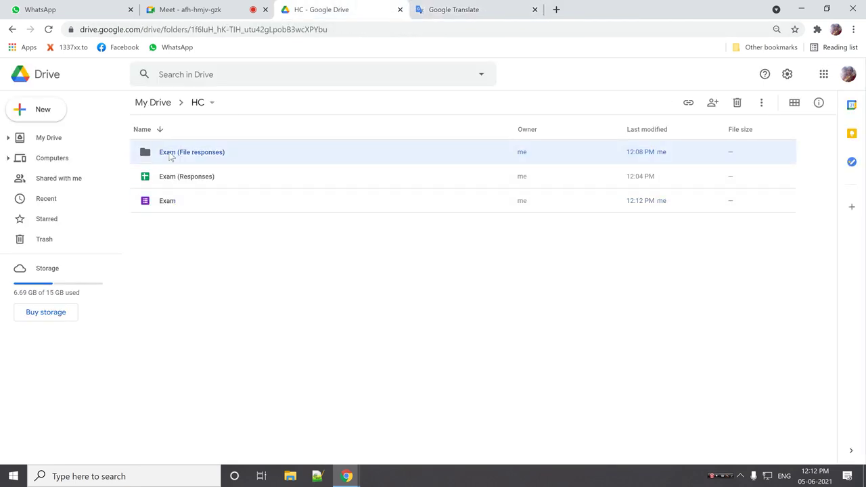
double_click(171, 154)
double_click(170, 153)
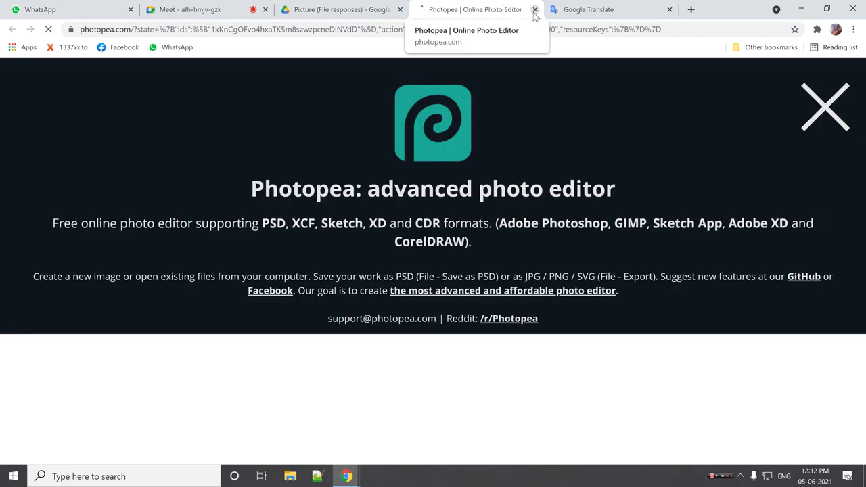
left_click(535, 9)
right_click(182, 153)
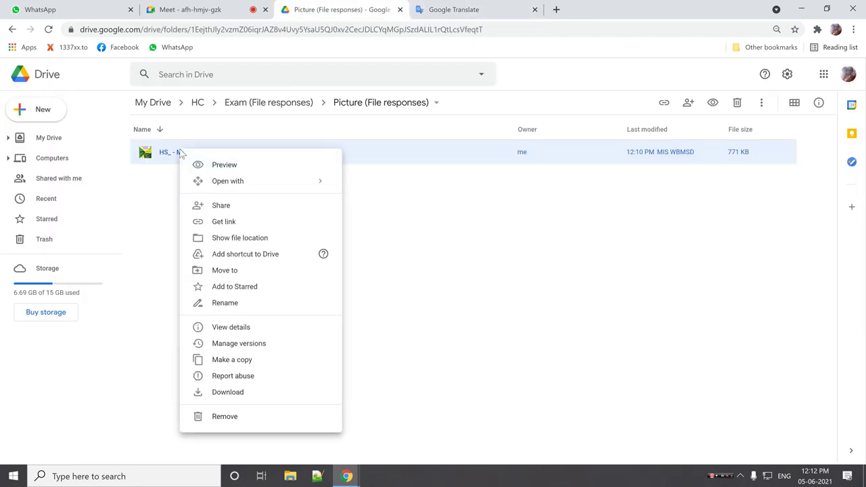
left_click(224, 164)
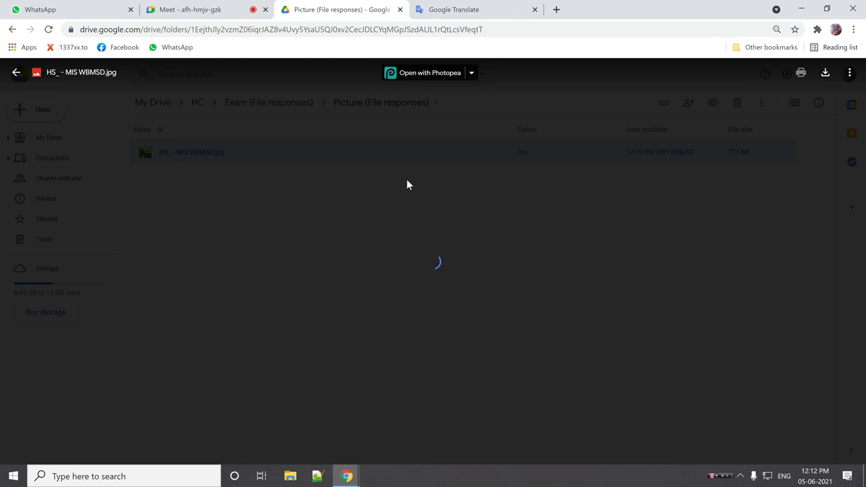
key("Escape")
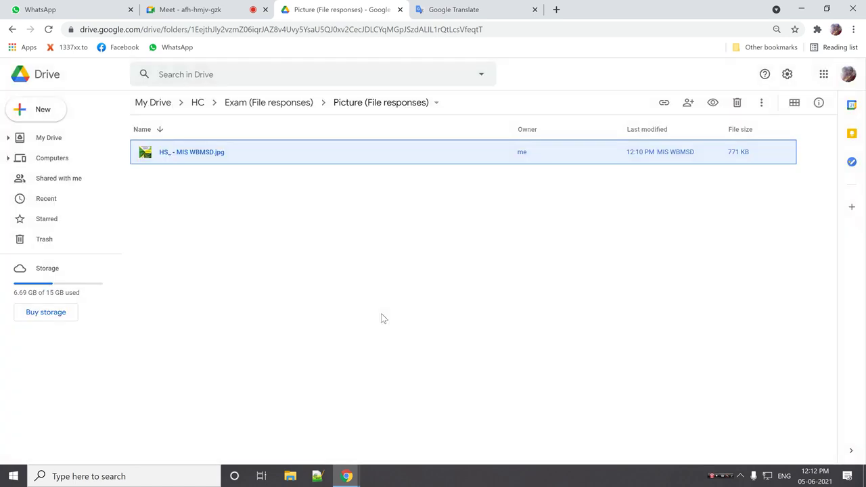
Step: Close the Google Drive and Google Translate pages to return to the meeting and deselect the form link in its chat
left_click(400, 9)
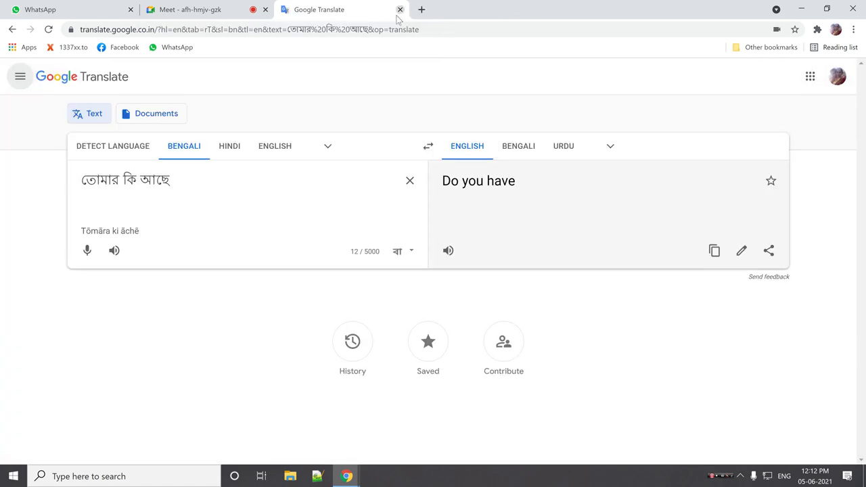
left_click(400, 9)
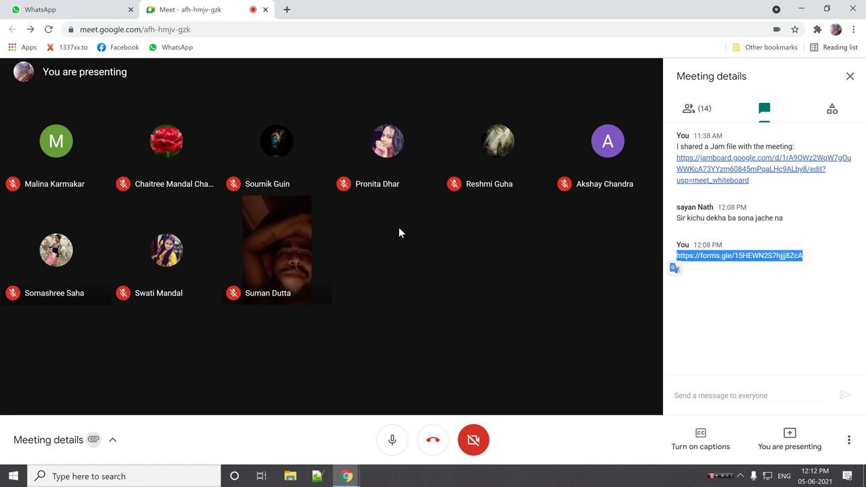
left_click(755, 299)
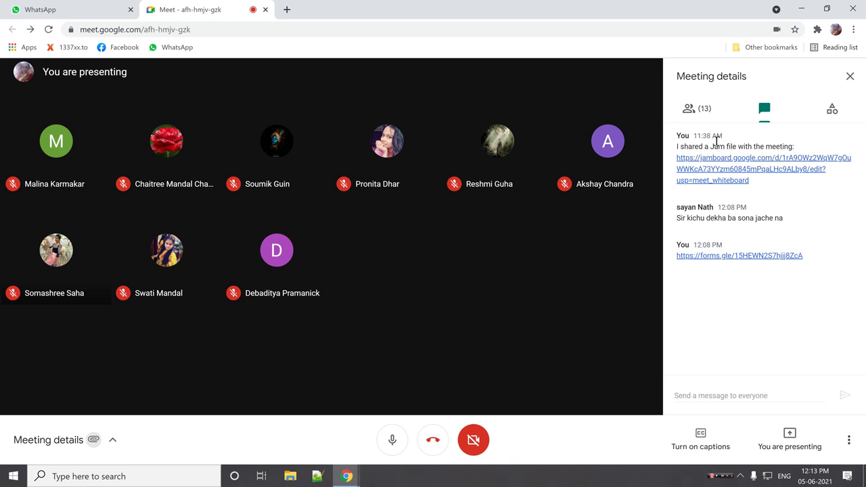
Step: Follow the form link in the meeting chat, review the summary of previous responses and close the summary page
left_click(706, 257)
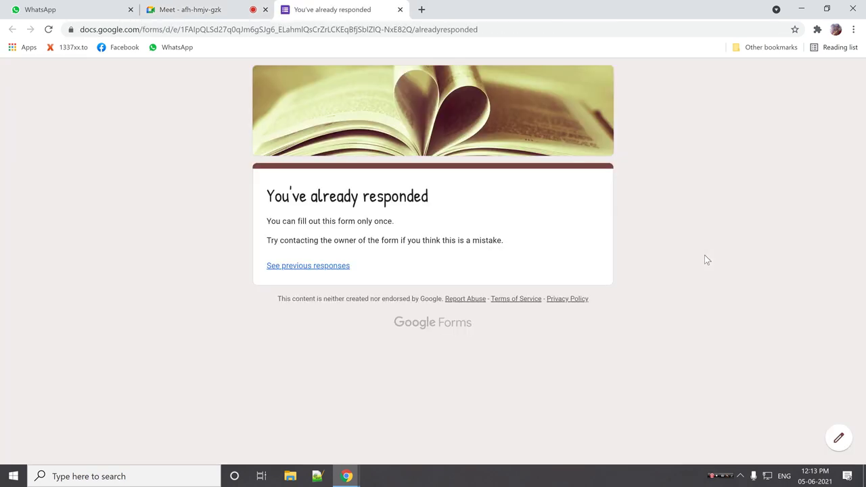
left_click(319, 268)
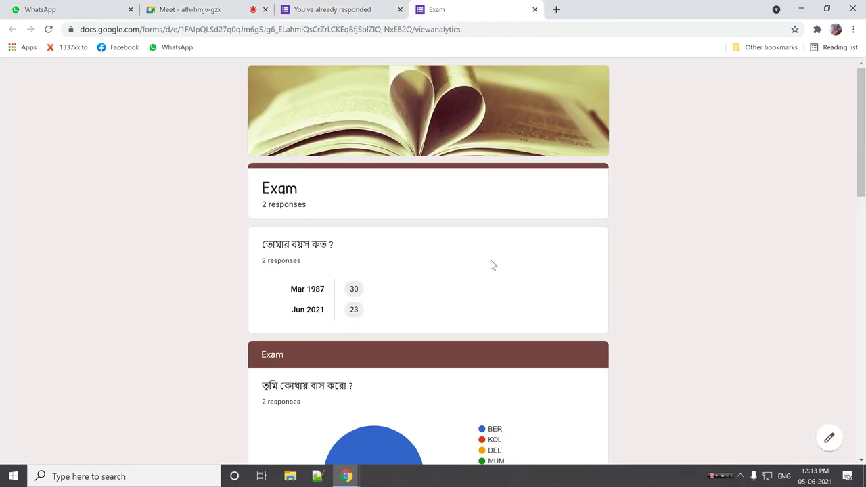
scroll(491, 261, "down", 15)
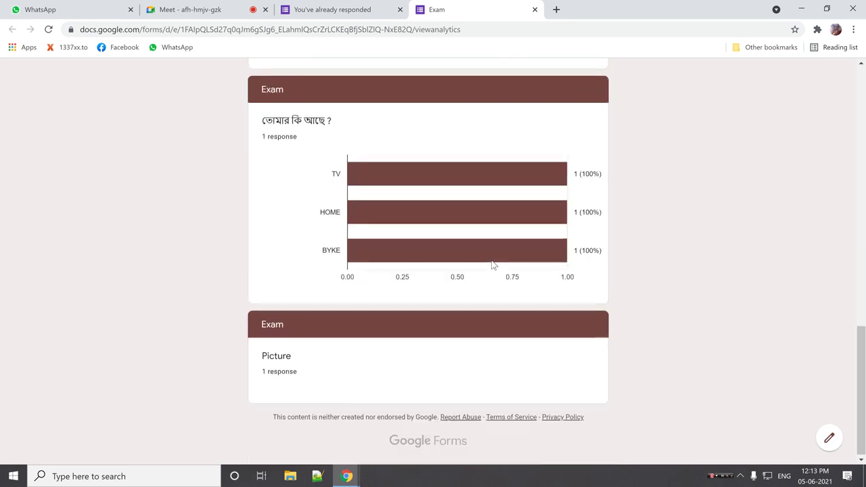
mouse_move(493, 266)
scroll(492, 266, "up", 15)
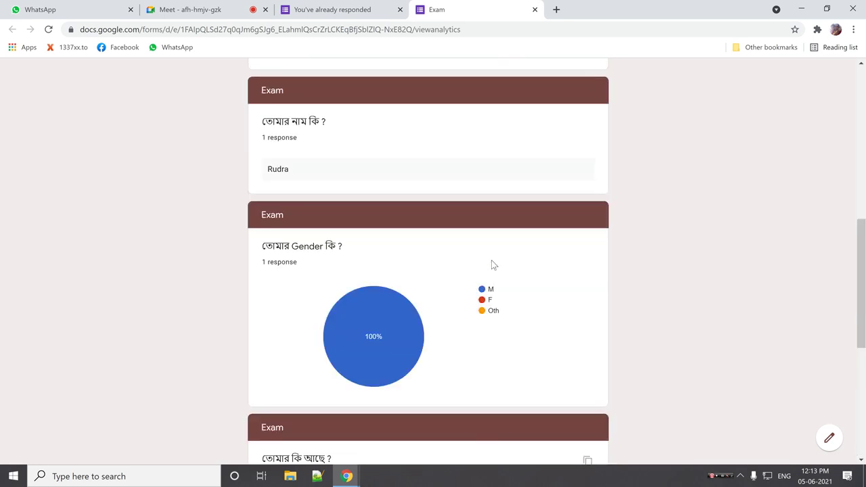
left_click(534, 10)
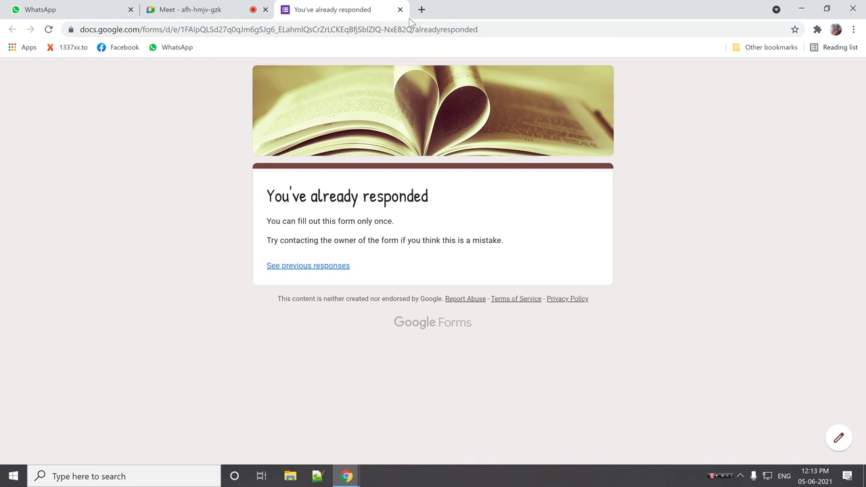
Step: Replace the already-responded form page with Google Drive, reached through a Google search, and open the HC folder
left_click(448, 32)
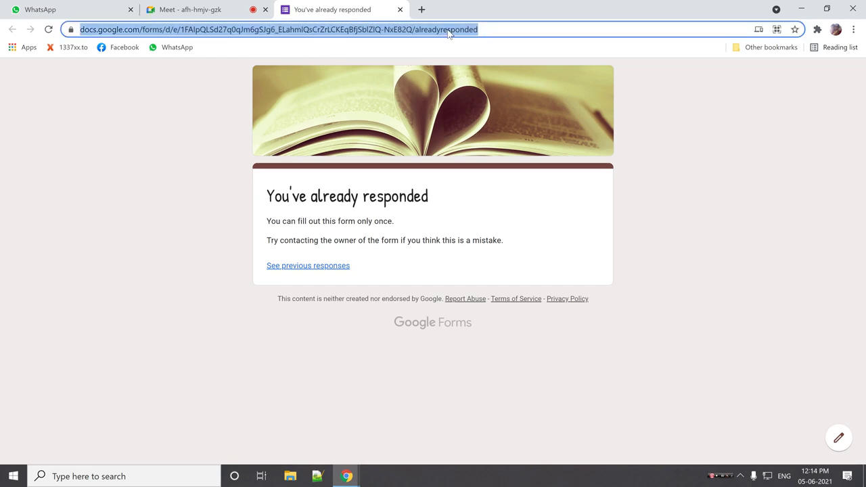
type("g")
key("Return")
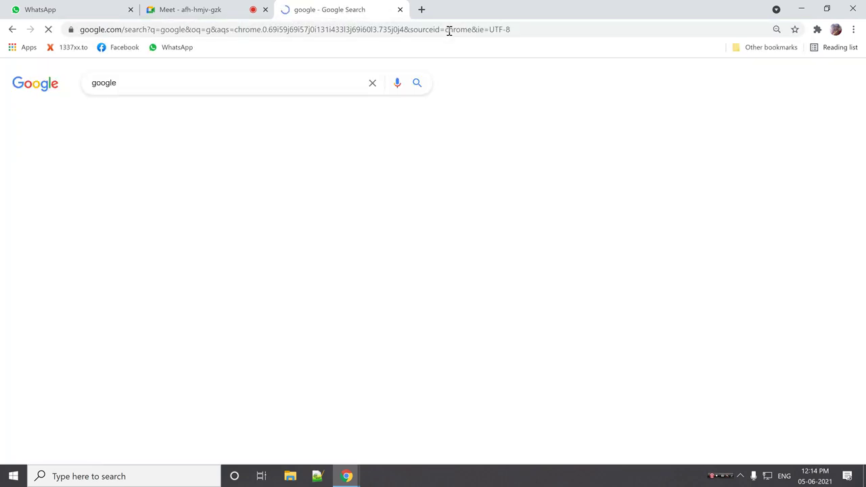
left_click(810, 83)
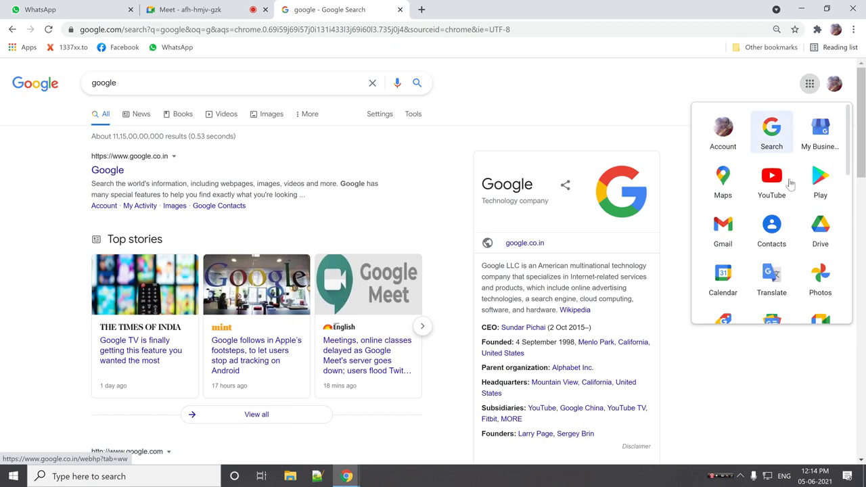
left_click(816, 228)
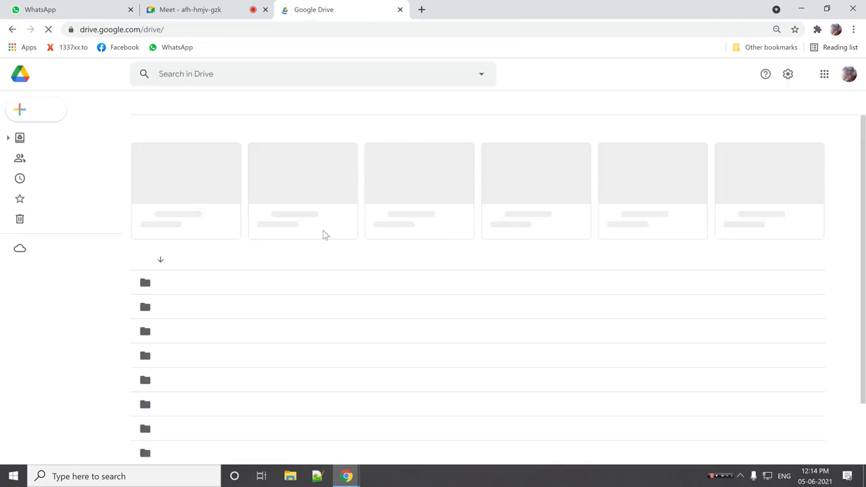
double_click(154, 379)
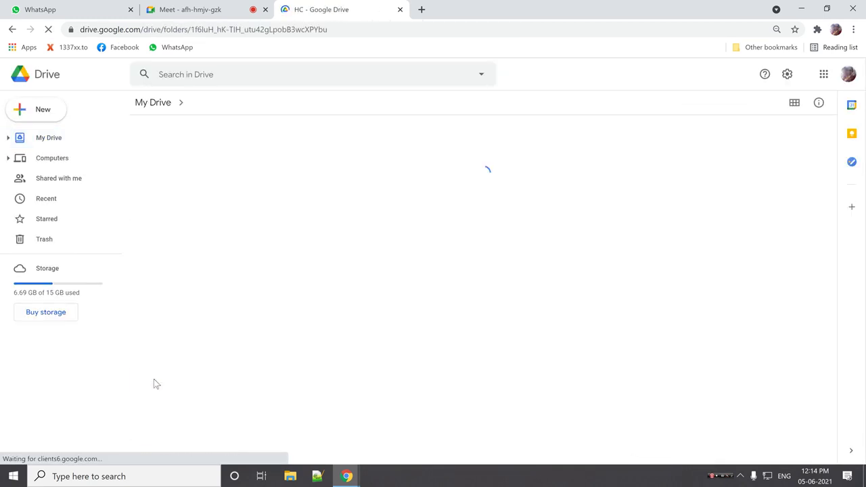
Step: Open the Exam (Responses) spreadsheet from the HC folder and review the newest response's answers in row 4
left_click(178, 157)
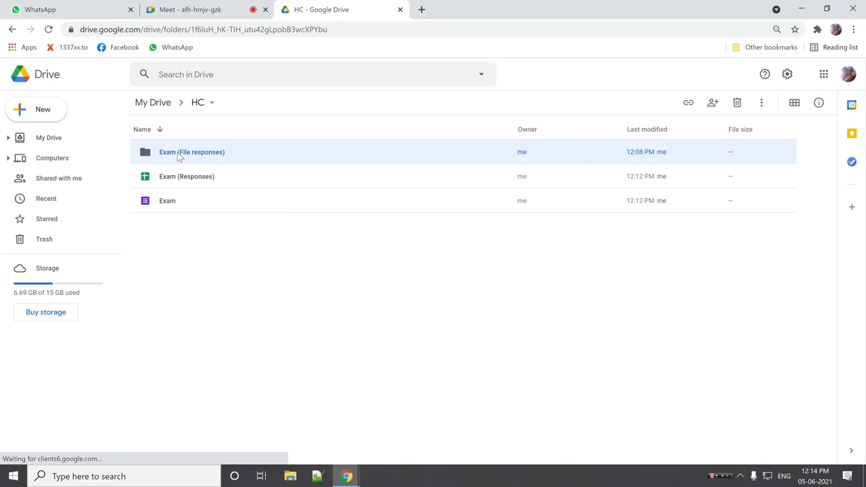
double_click(175, 178)
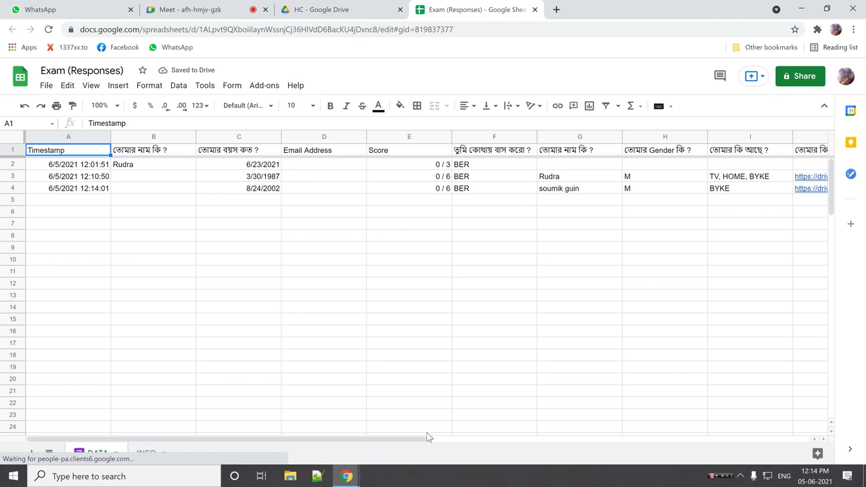
left_click_drag(425, 439, 812, 415)
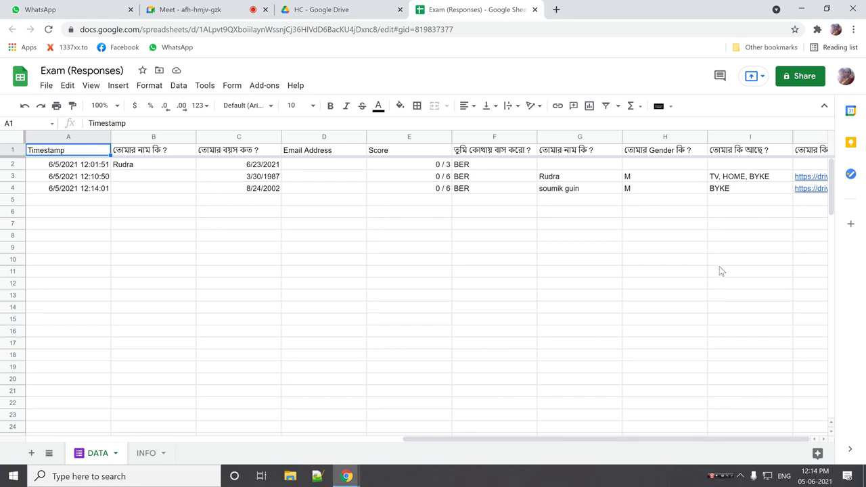
left_click(569, 192)
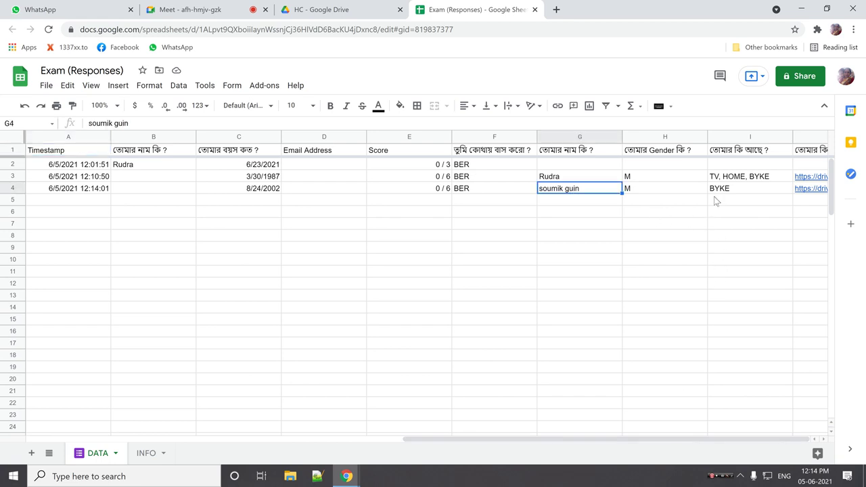
left_click(727, 191)
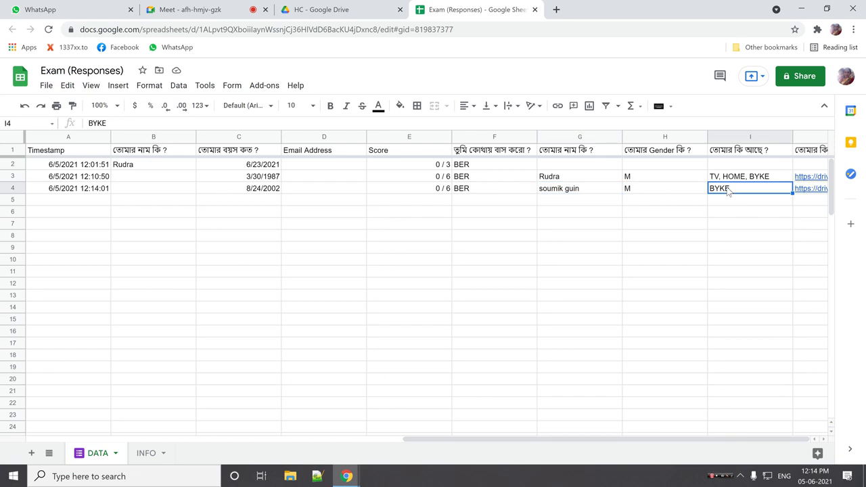
left_click(660, 190)
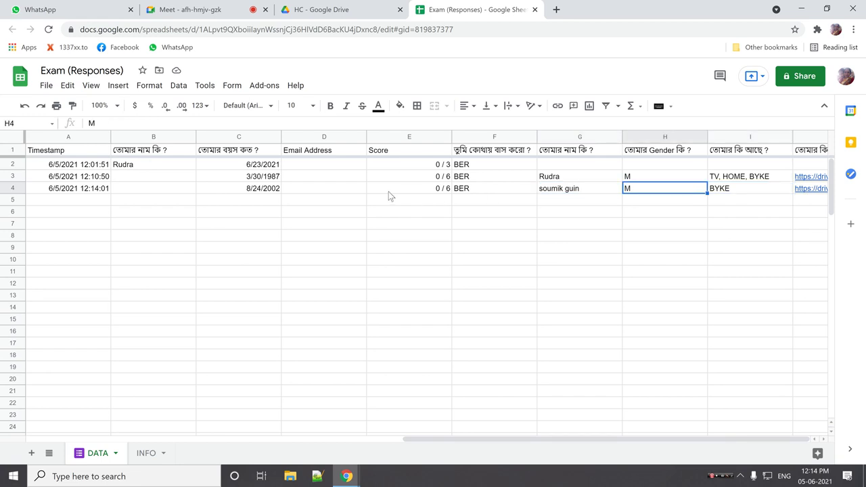
left_click(260, 190)
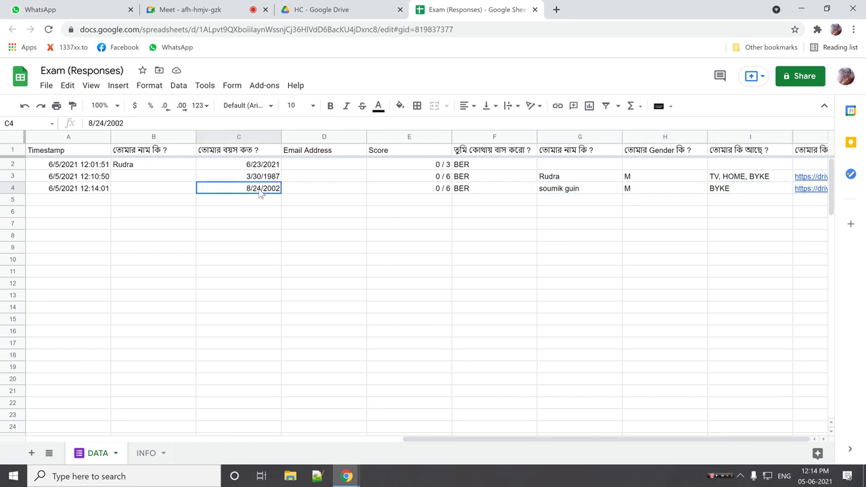
left_click(155, 192)
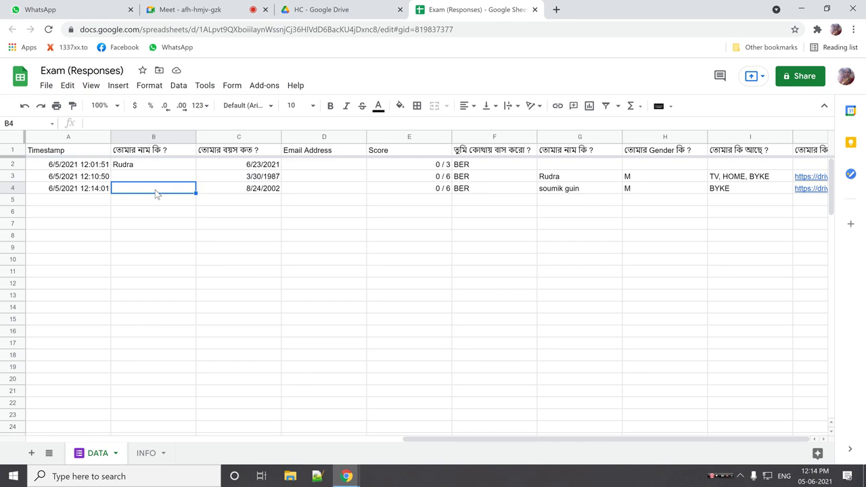
Step: Open the geometry-1 PDF linked in cell J4, skim through its pages and close it
left_click(812, 194)
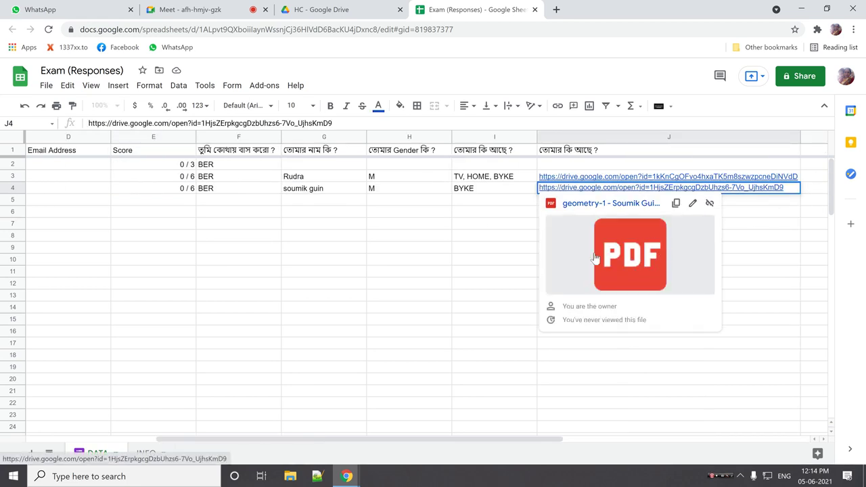
left_click(649, 245)
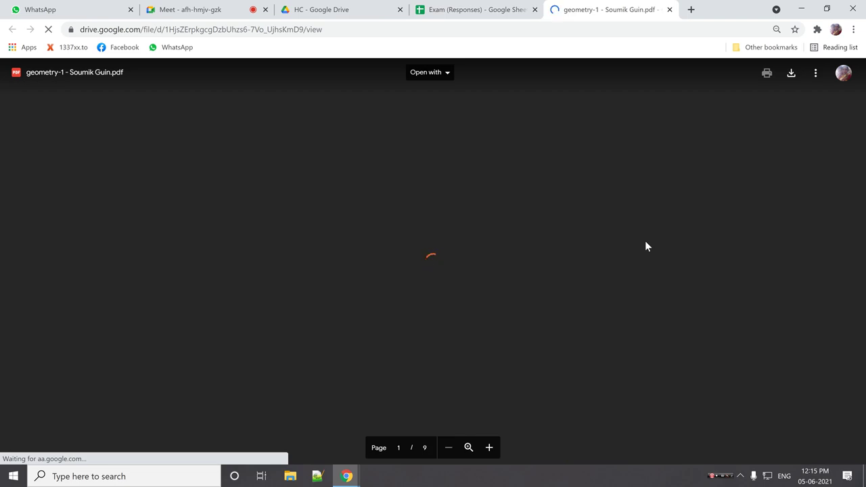
scroll(506, 247, "down", 3)
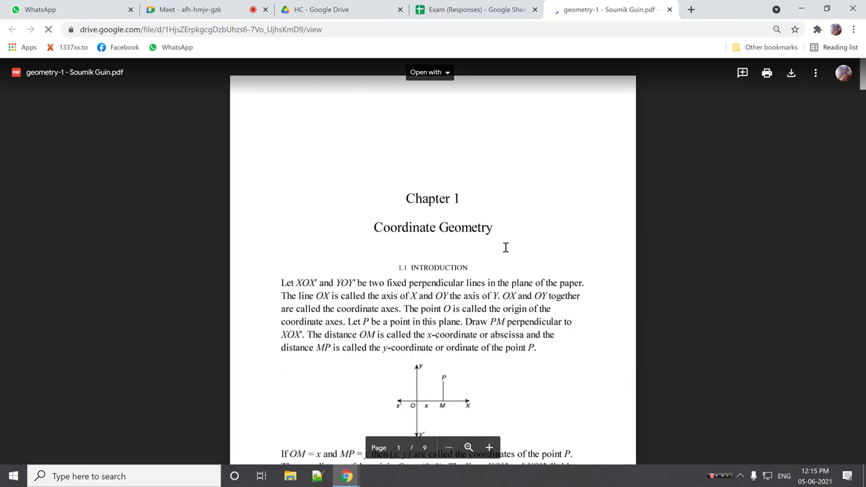
scroll(506, 247, "down", 15)
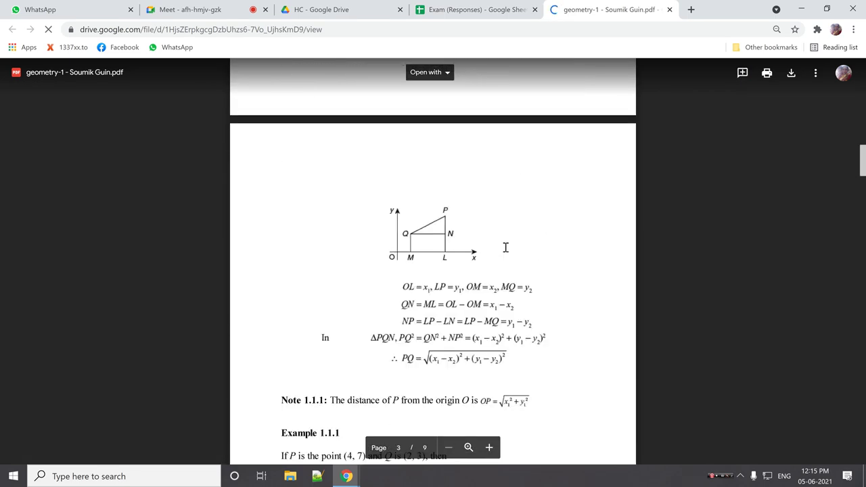
scroll(505, 248, "down", 15)
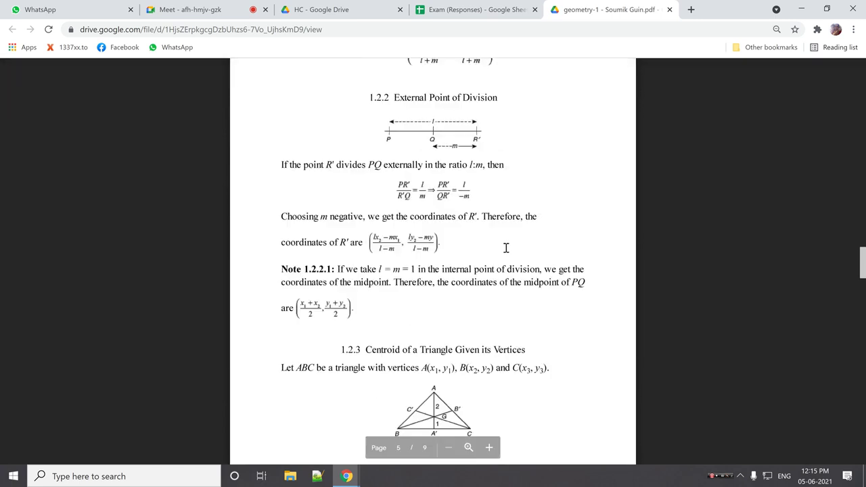
scroll(506, 248, "down", 8)
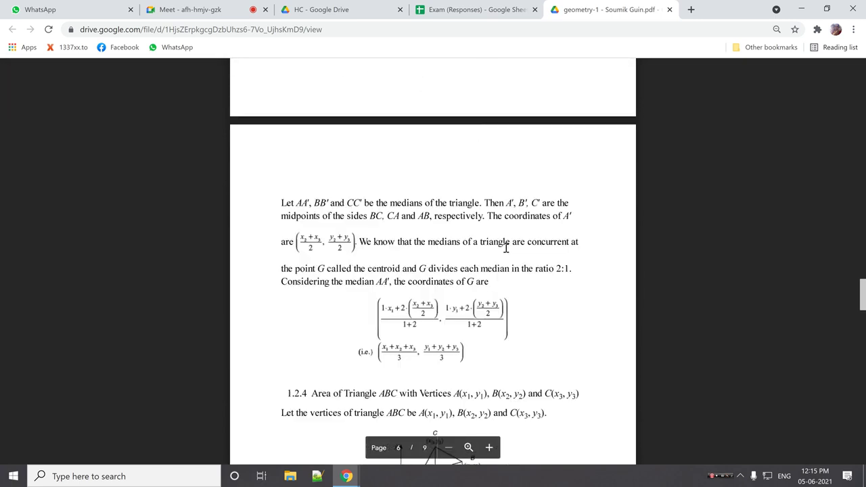
left_click(669, 9)
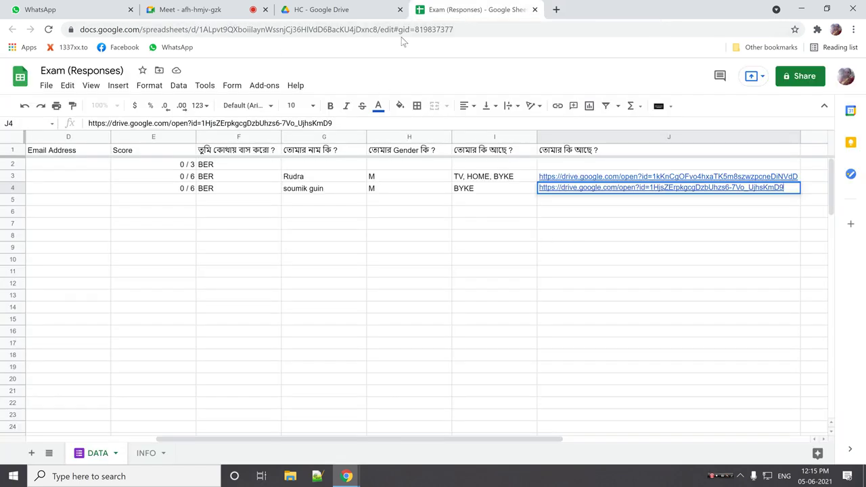
Step: Reload the Exam (Responses) spreadsheet repeatedly to check for new submissions, and close it and Google Drive to return to the meeting
left_click(471, 31)
key("Return")
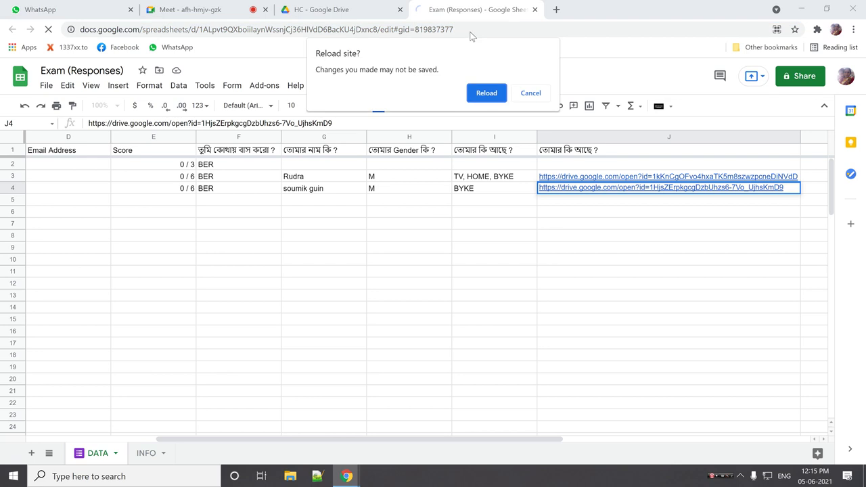
left_click(477, 95)
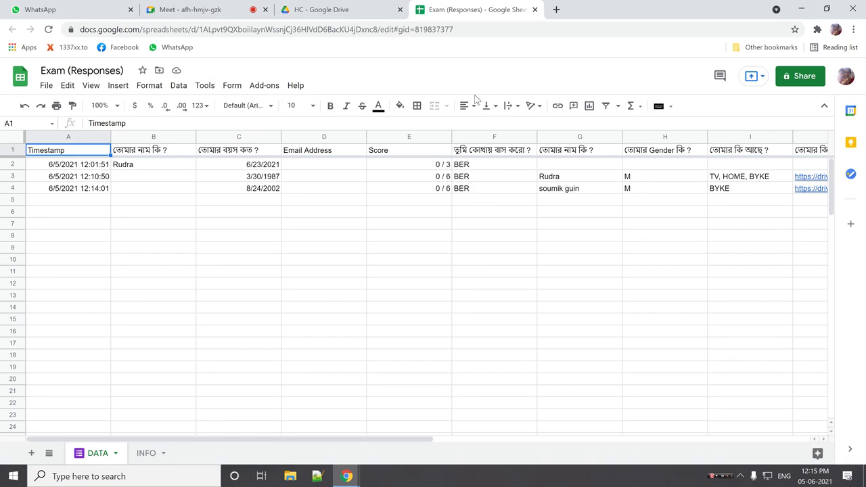
left_click(500, 35)
key("Return")
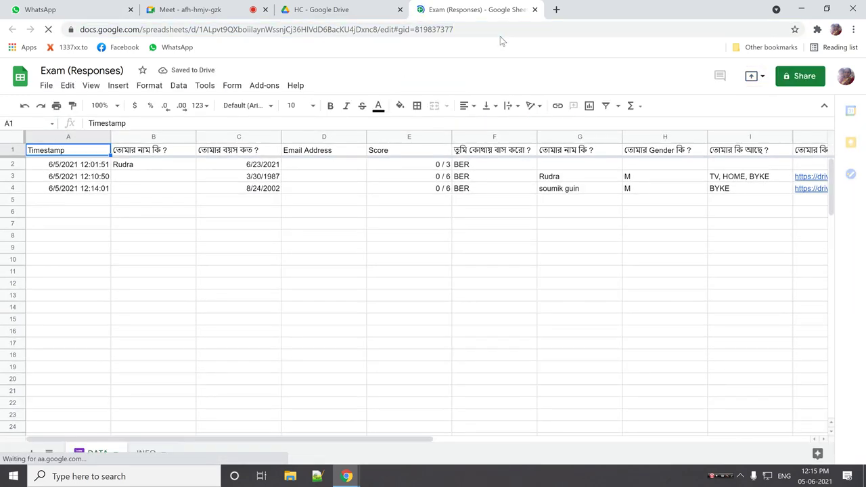
left_click(500, 36)
key("Return")
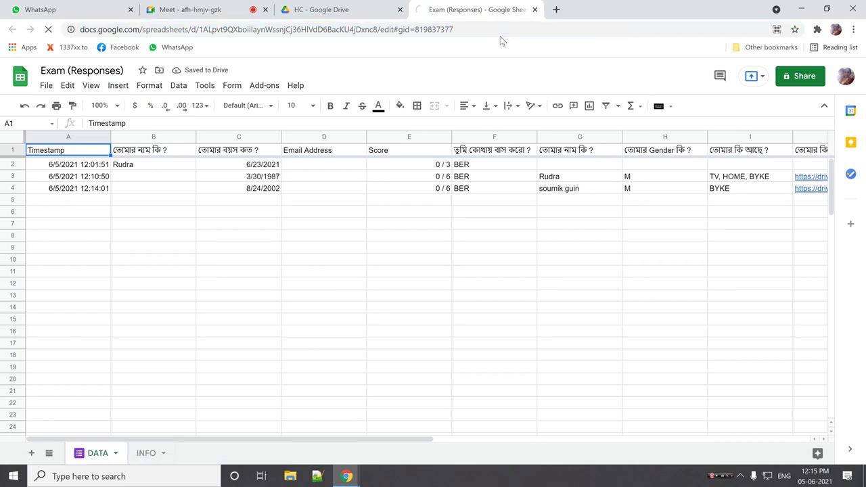
left_click(500, 37)
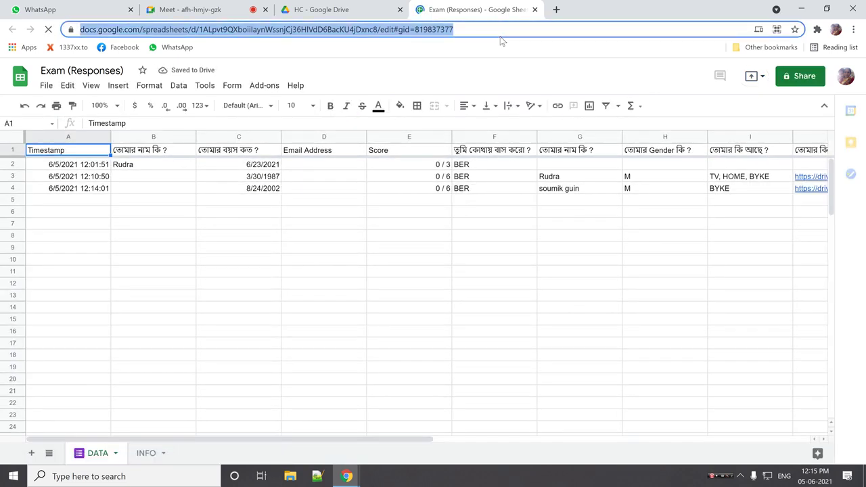
key("Return")
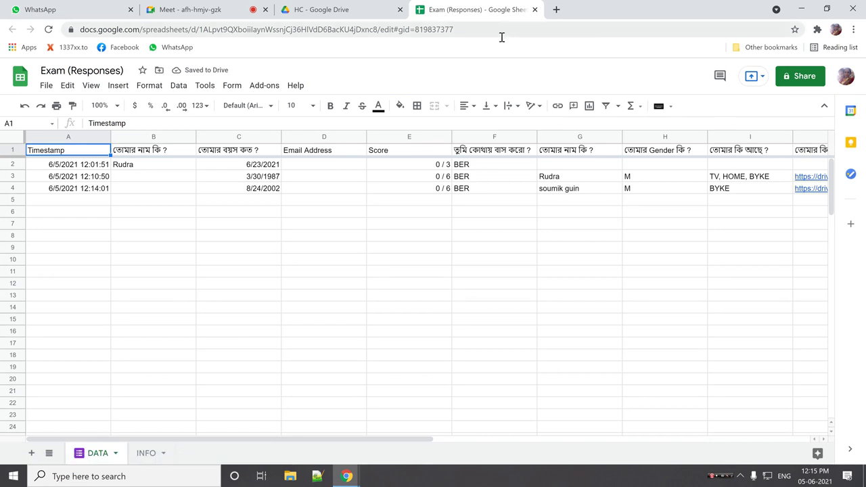
left_click(501, 31)
key("Return")
left_click(501, 31)
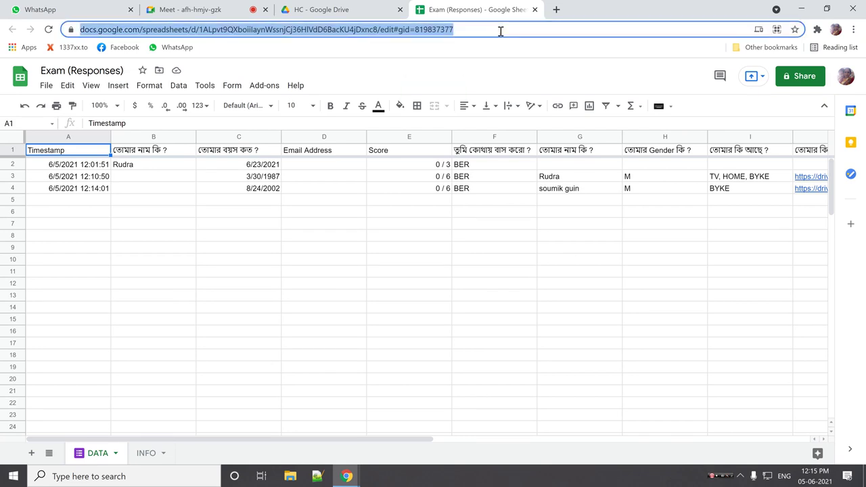
key("Return")
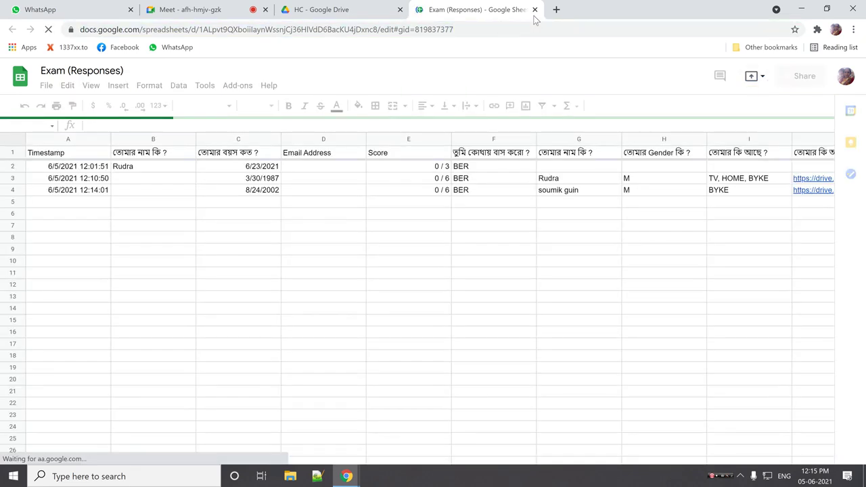
left_click(535, 10)
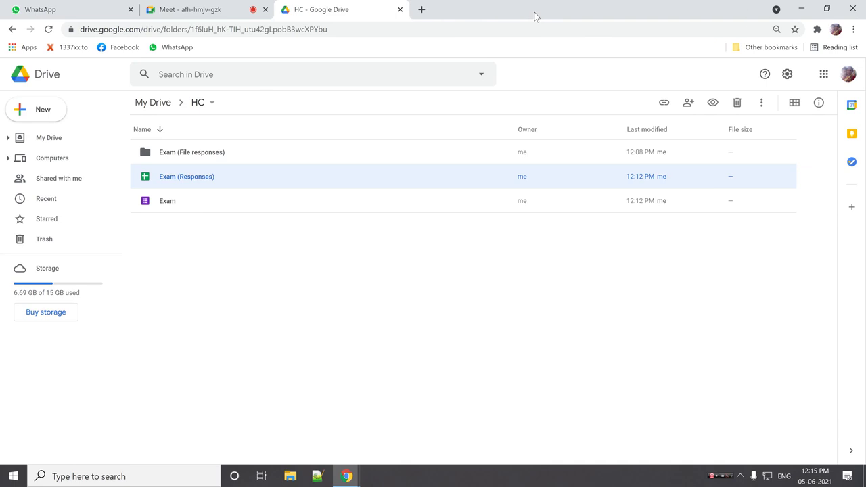
left_click(400, 9)
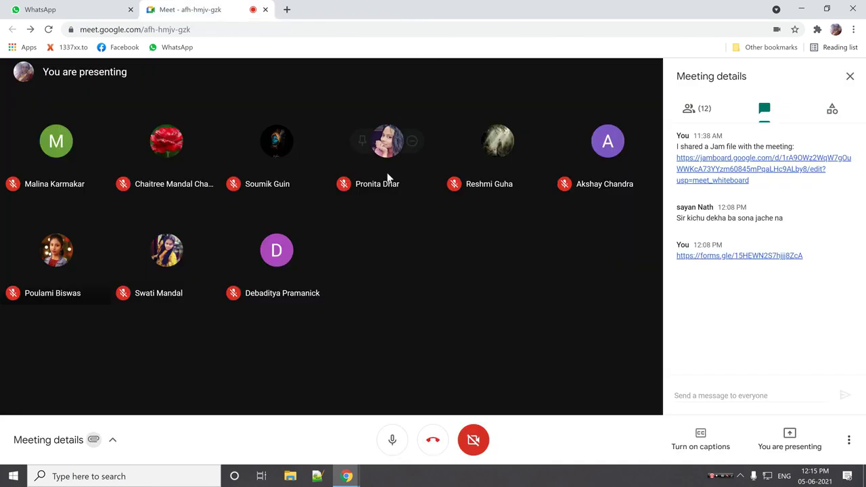
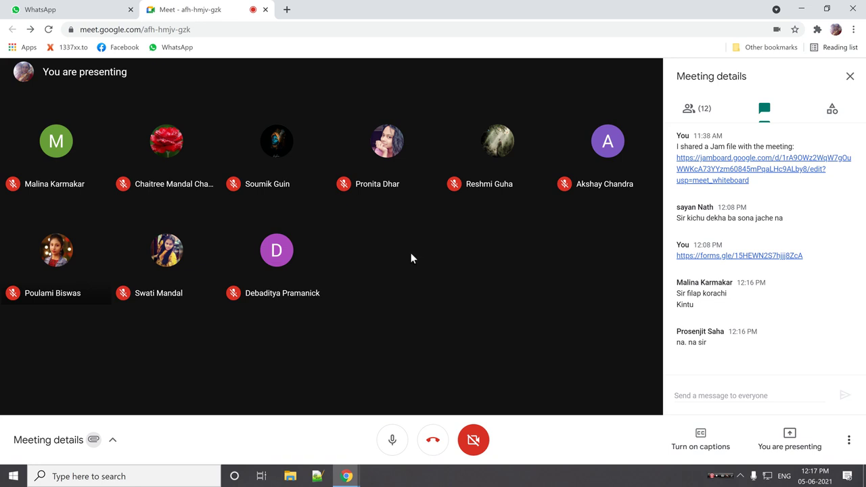
Step: Open Google Drive on a new page and go to HC > Exam (File responses) > Picture (File responses) to check the uploaded files
left_click(287, 9)
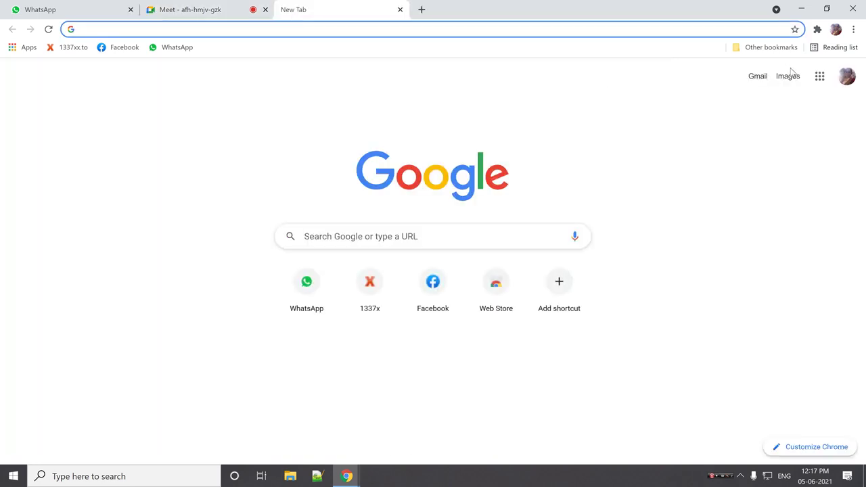
left_click(819, 76)
left_click(829, 233)
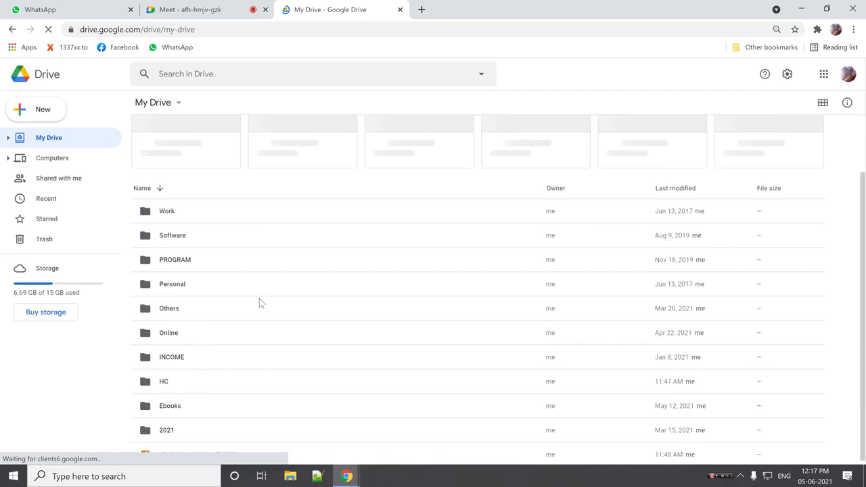
double_click(162, 382)
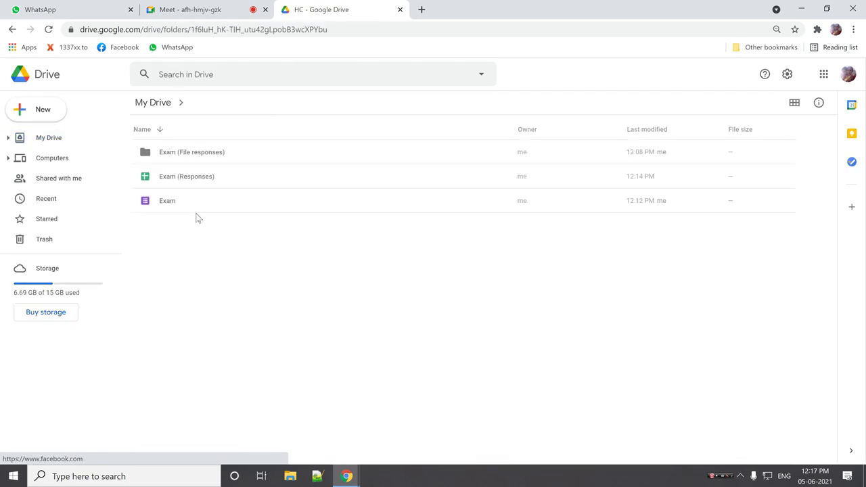
double_click(179, 156)
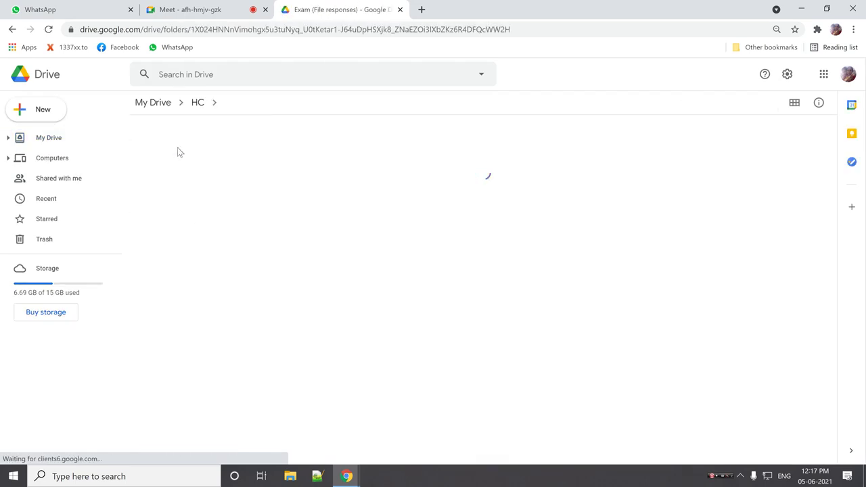
left_click(178, 155)
double_click(178, 156)
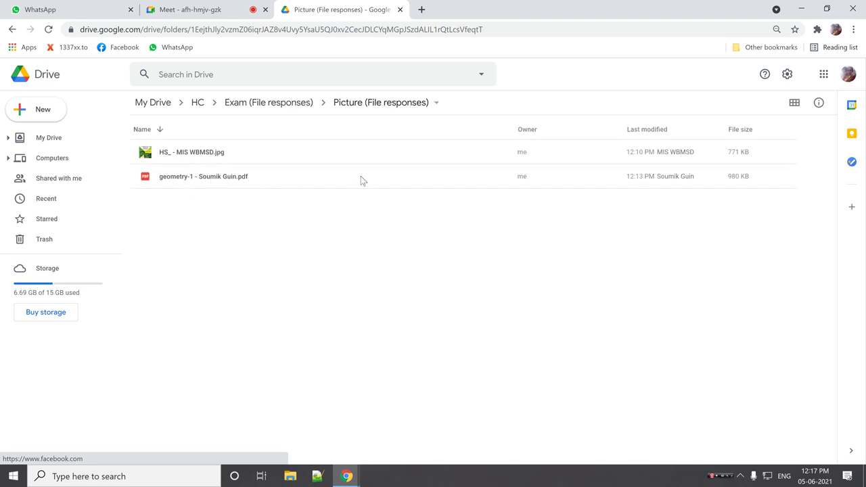
Step: Return to the HC folder, check the Exam (Responses) spreadsheet for new submissions and close it
left_click(250, 111)
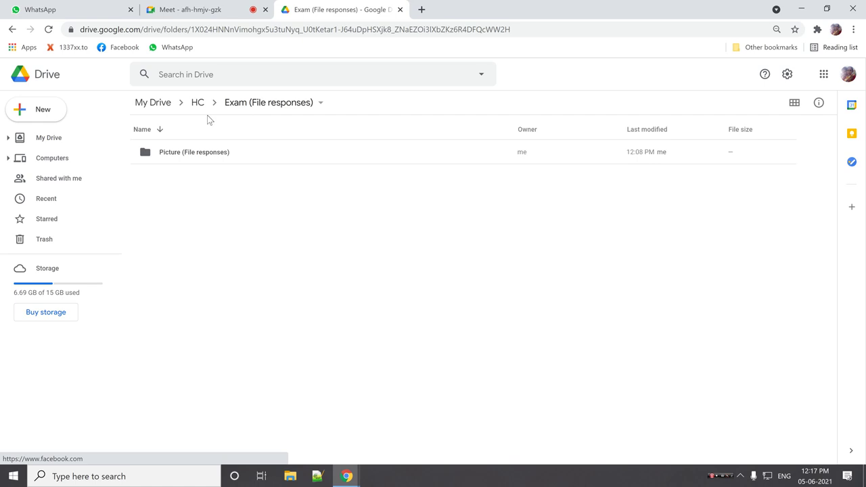
left_click(197, 104)
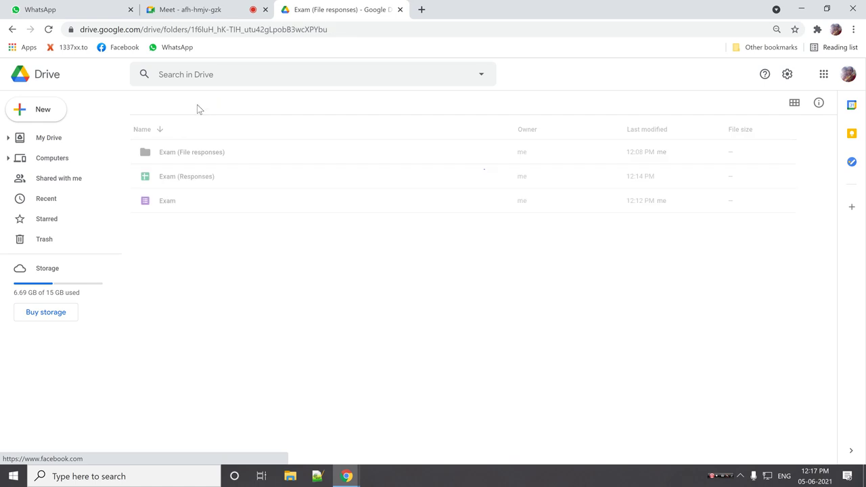
double_click(183, 177)
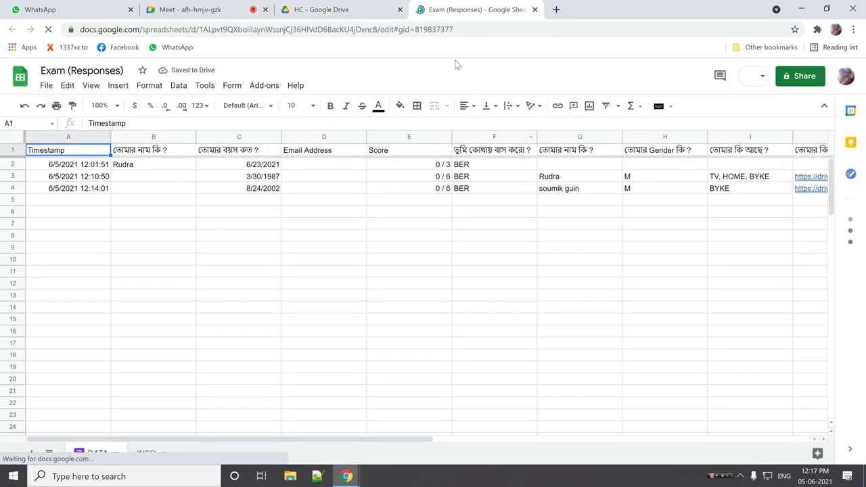
left_click(534, 9)
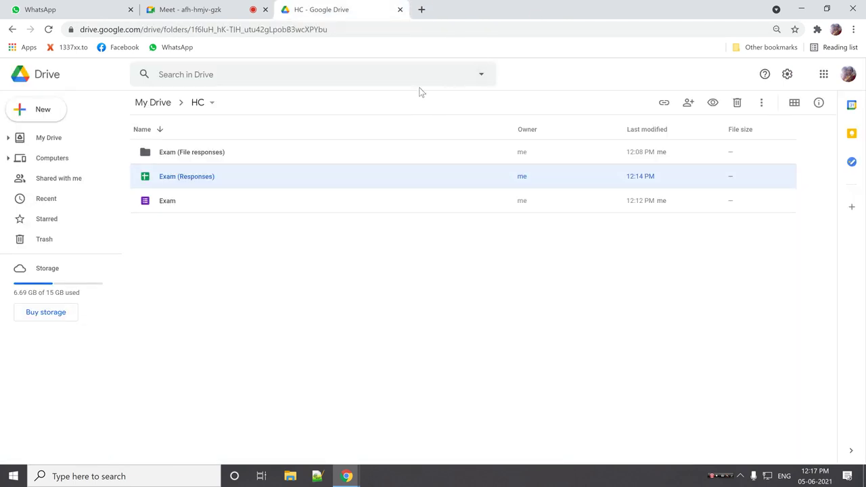
Step: Return to the meeting, minimise the browser and open Computer Project Instructions.pdf from the desktop folder Class > IX
left_click(266, 258)
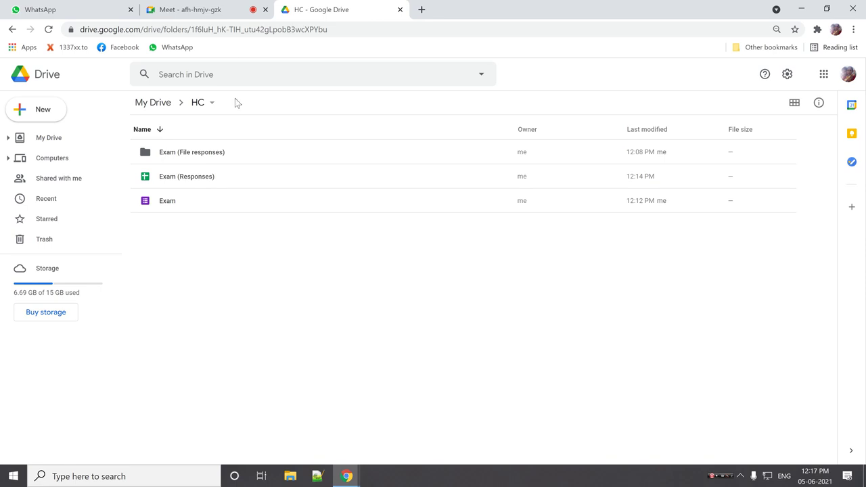
left_click(220, 12)
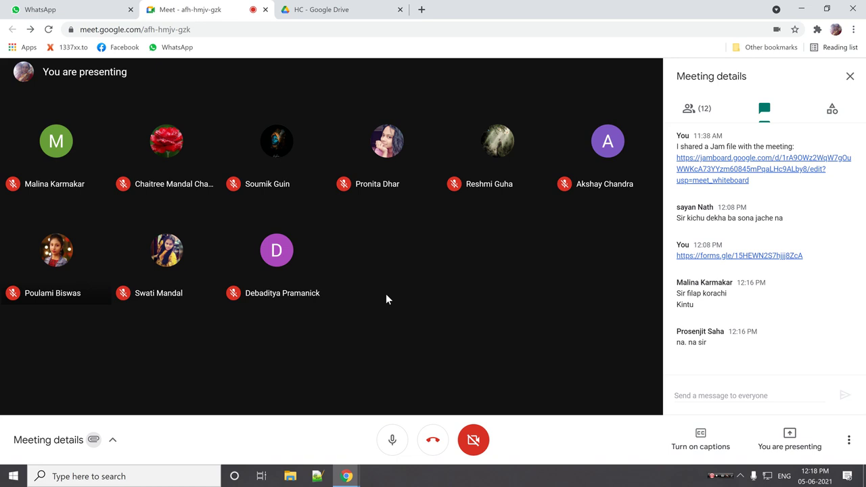
left_click(802, 10)
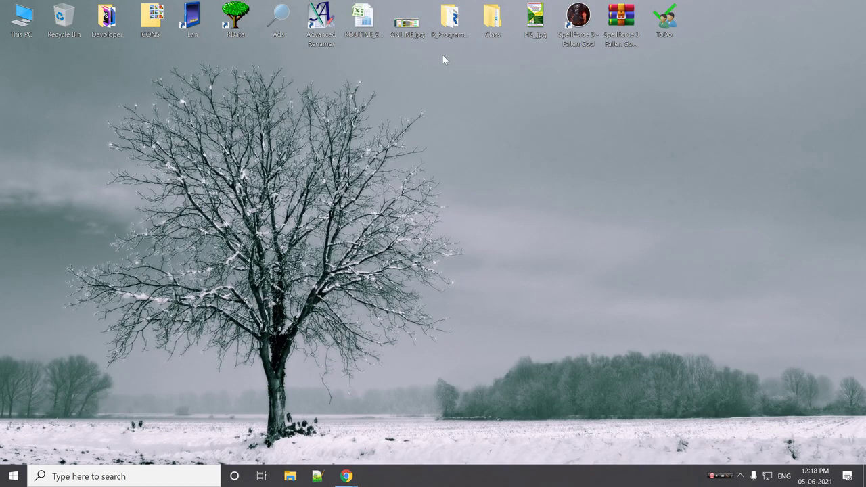
double_click(498, 25)
double_click(238, 124)
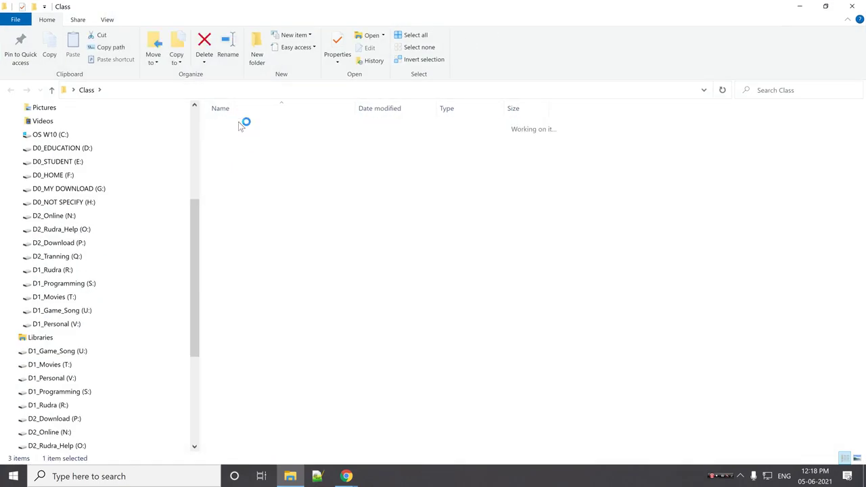
left_click(250, 127)
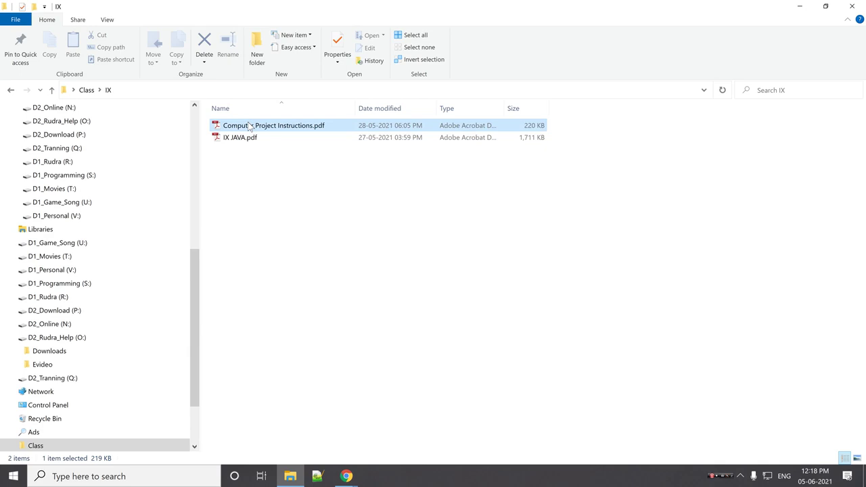
left_click(242, 139)
double_click(249, 128)
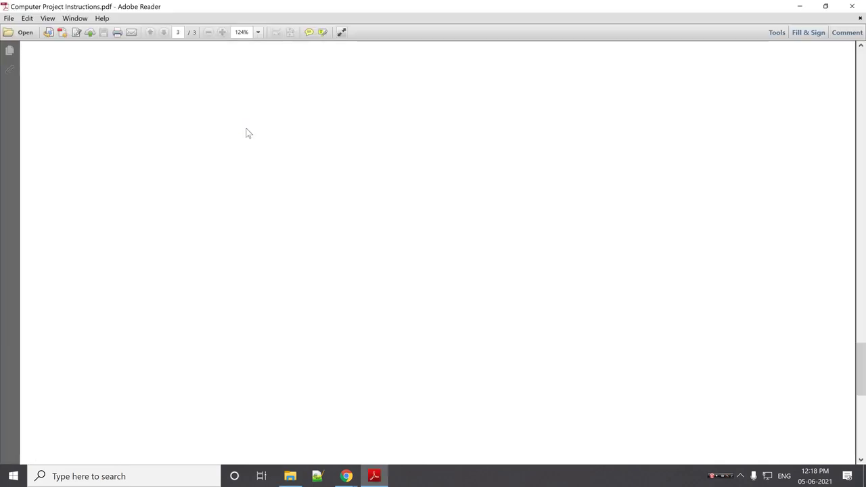
Step: Capture the third-page, fourth-page and list-of-programs bullet texts on page 1 and save the capture to the Desktop as Screenshot_1.jpg
scroll(247, 132, "up", 3)
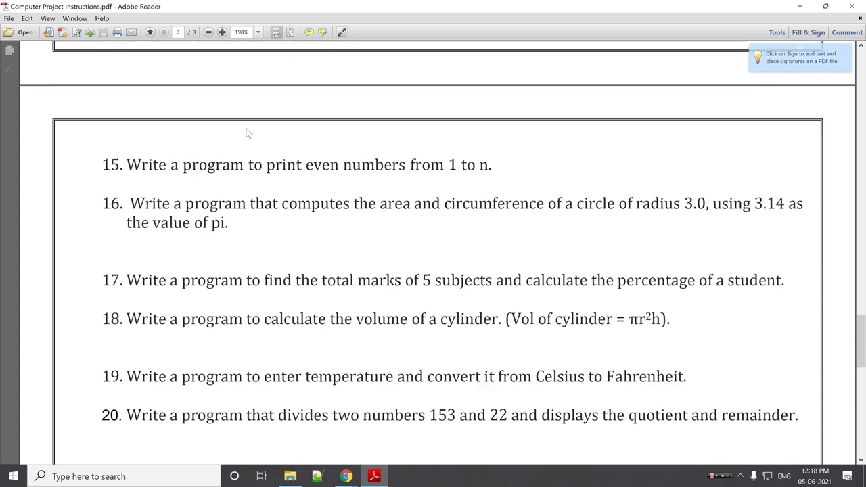
scroll(245, 131, "up", 20)
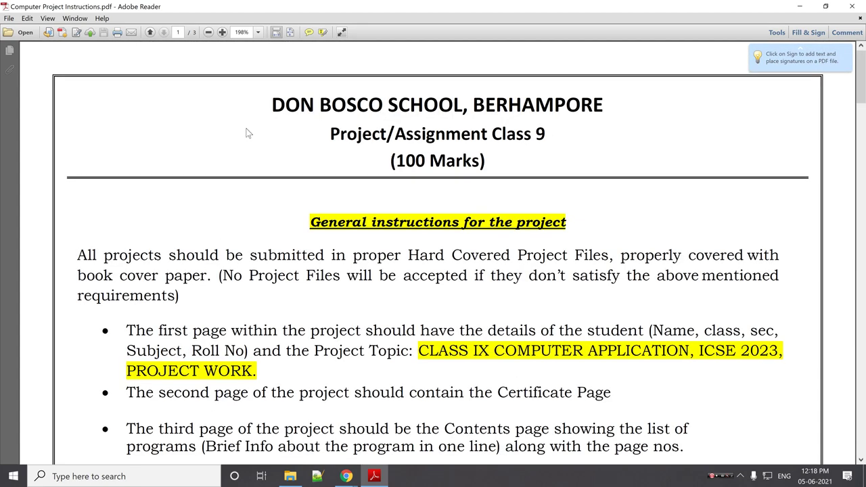
scroll(241, 137, "down", 1)
scroll(241, 137, "down", 4)
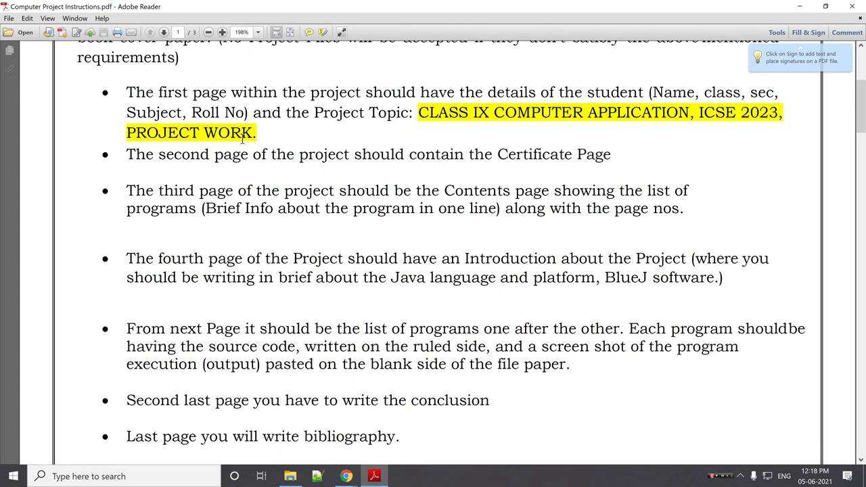
key("Print")
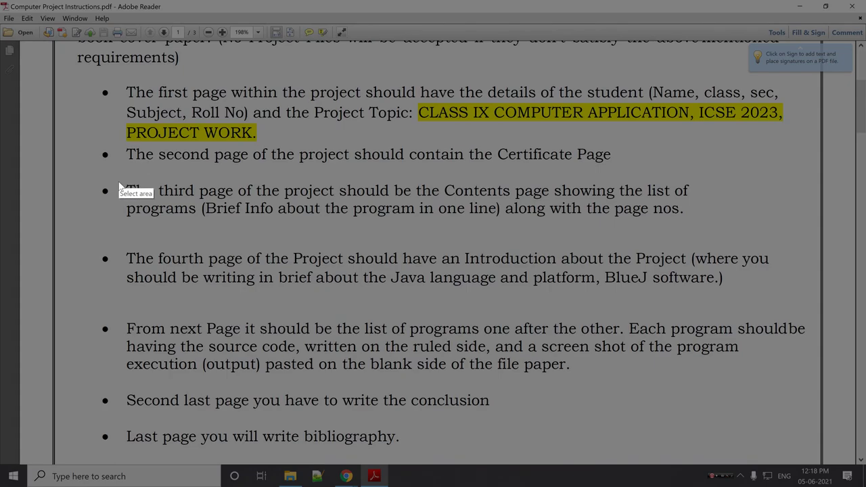
mouse_move(113, 171)
left_mouse_down()
mouse_move(136, 228)
mouse_move(295, 383)
mouse_move(599, 401)
mouse_move(802, 395)
mouse_move(815, 392)
mouse_move(810, 384)
left_mouse_up()
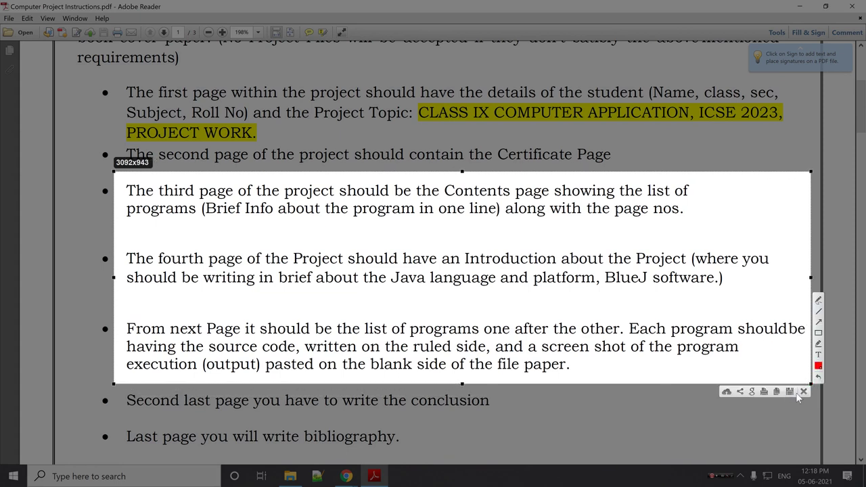
left_click(789, 392)
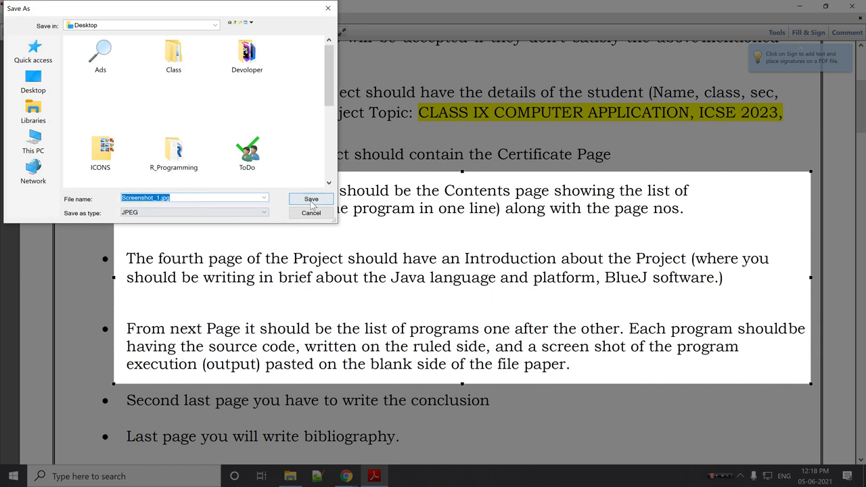
left_click(312, 201)
Step: Minimise the PDF and folder windows, view Screenshot_1.jpg and close it, and move its icon to an empty area of the desktop
left_click(800, 8)
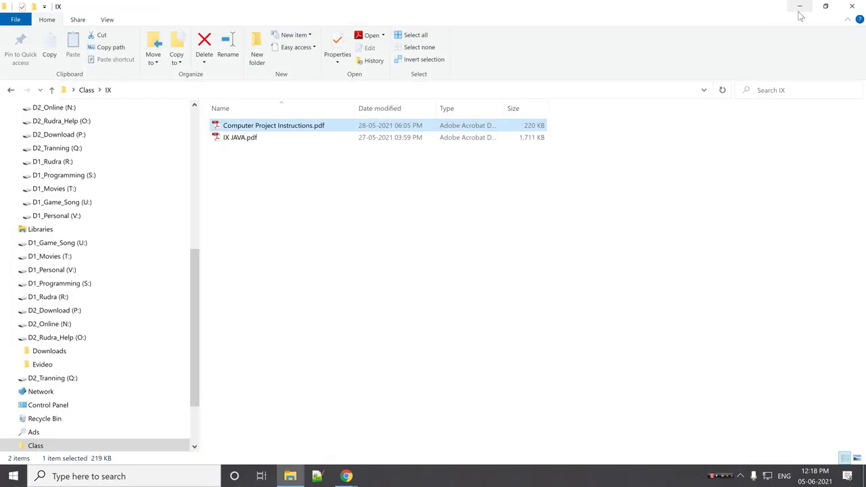
left_click(800, 7)
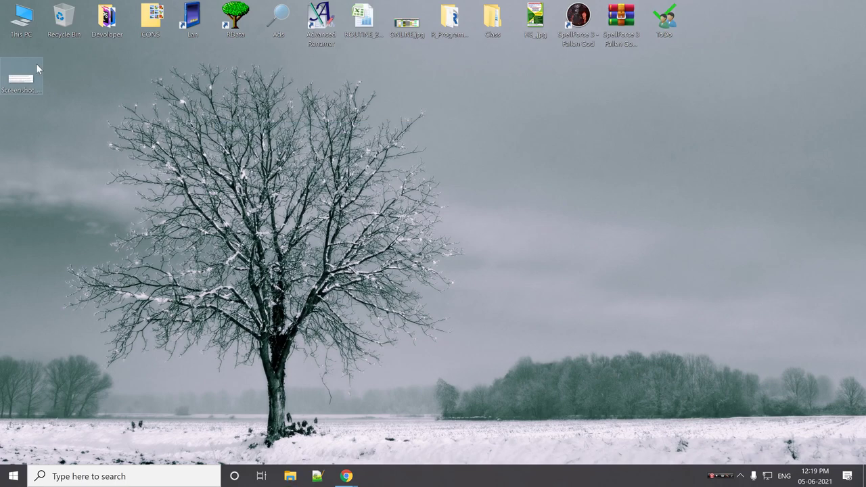
double_click(27, 76)
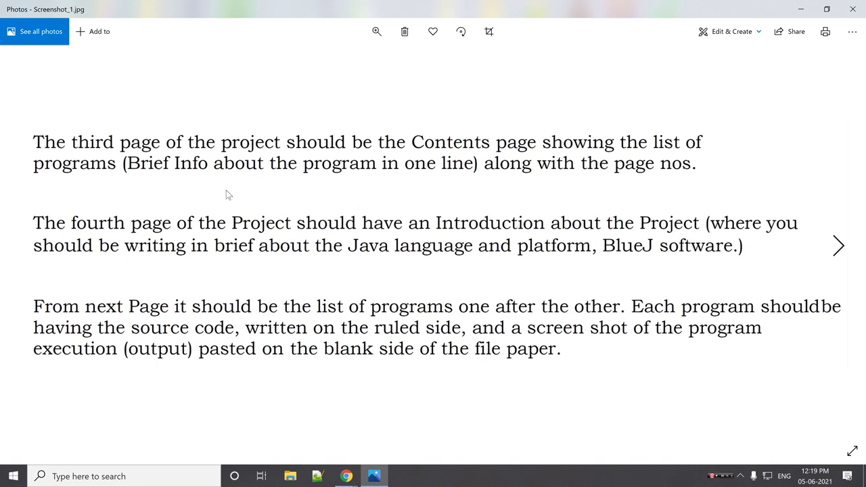
scroll(225, 193, "up", 5)
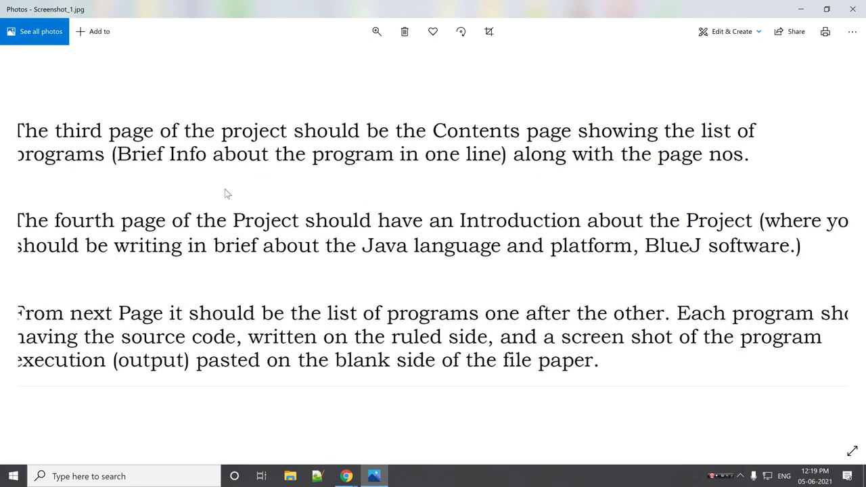
scroll(225, 193, "down", 5)
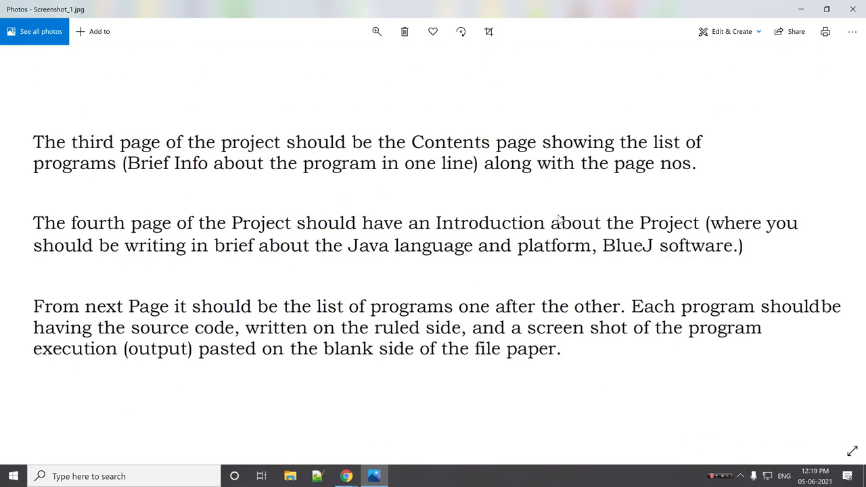
left_click(853, 9)
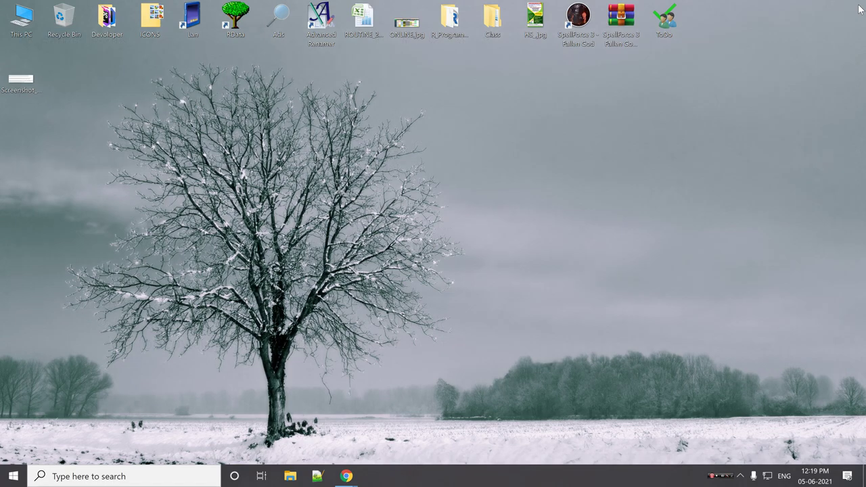
left_click_drag(27, 79, 564, 176)
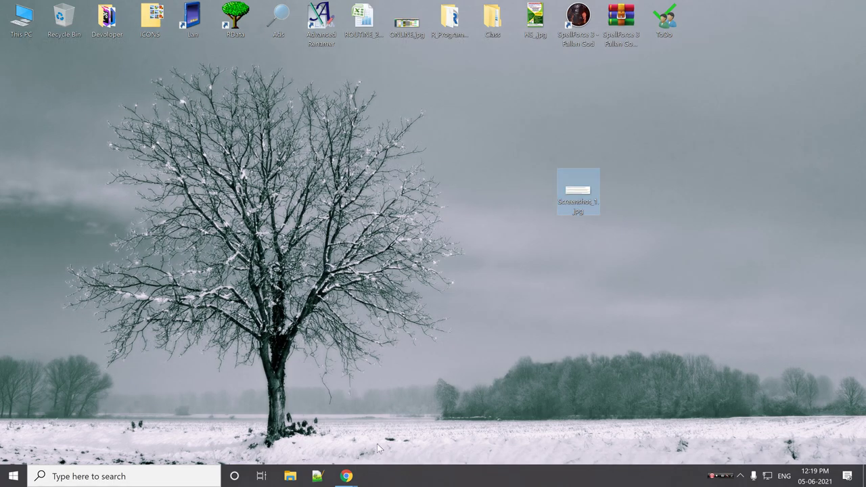
Step: Switch back to Chrome and replace the Google Drive page with a Google search for "ocr online"
left_click(346, 476)
left_click(307, 426)
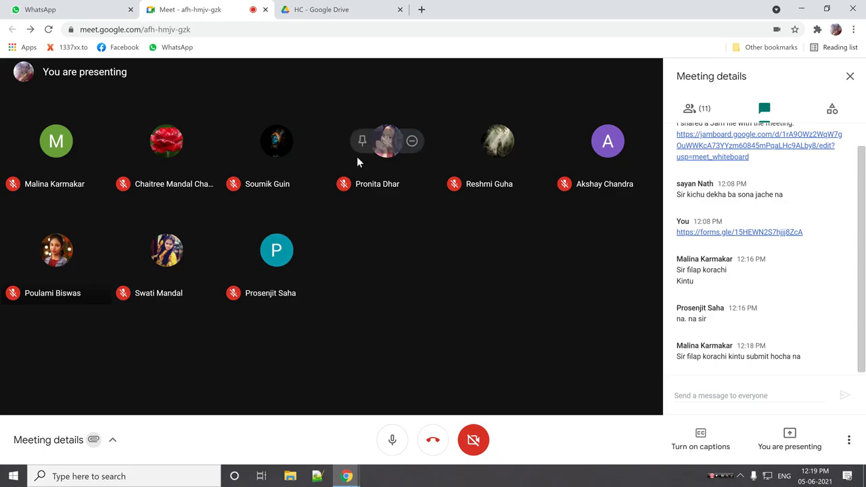
left_click(376, 9)
left_click(345, 29)
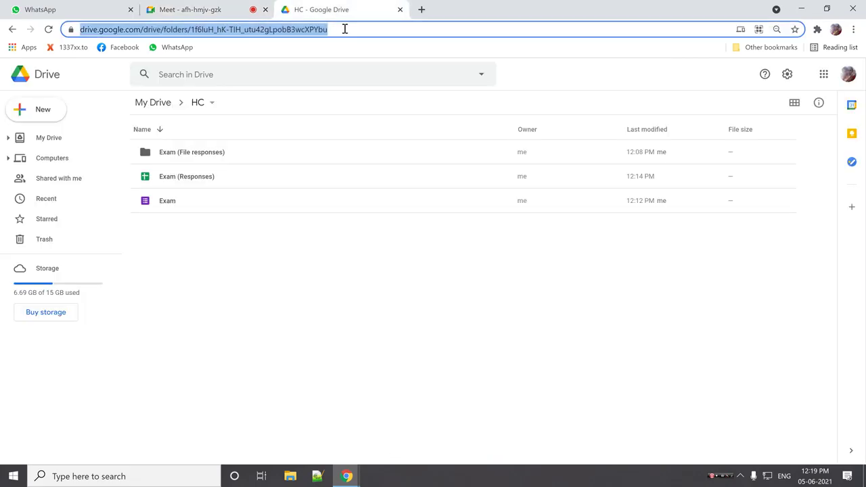
type("g")
key("Return")
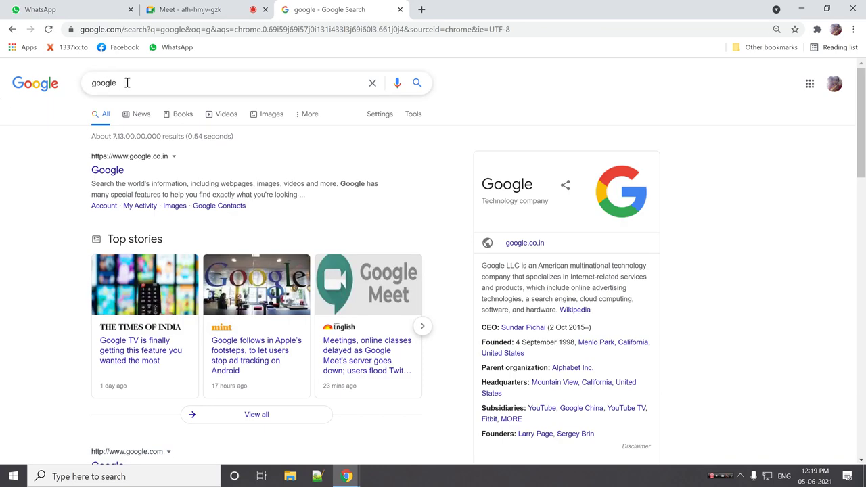
left_click_drag(127, 83, 85, 98)
type("ocr")
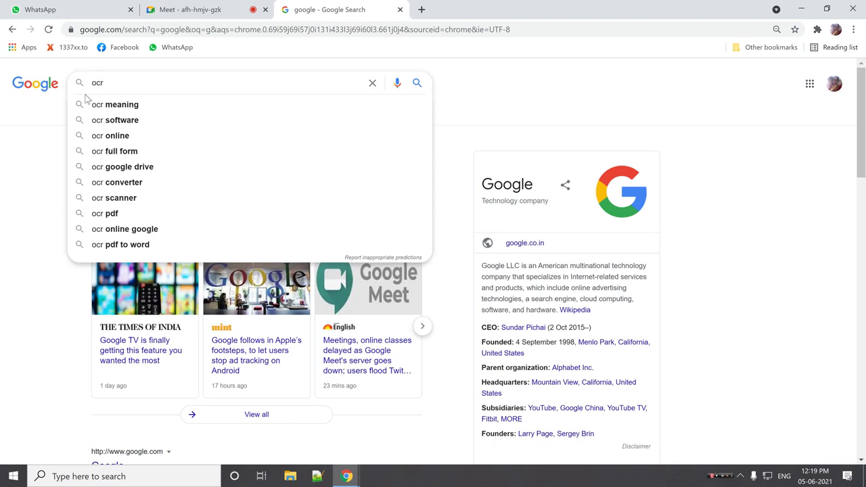
key("Down")
key("Down")
key("Down")
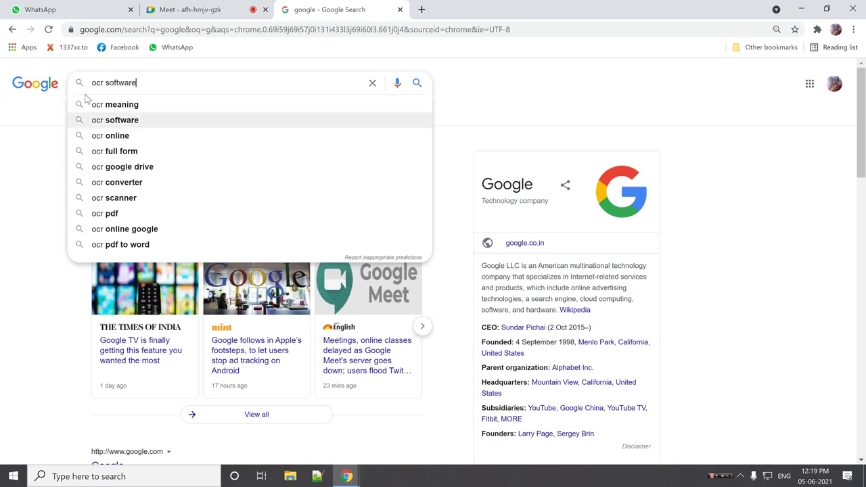
key("Return")
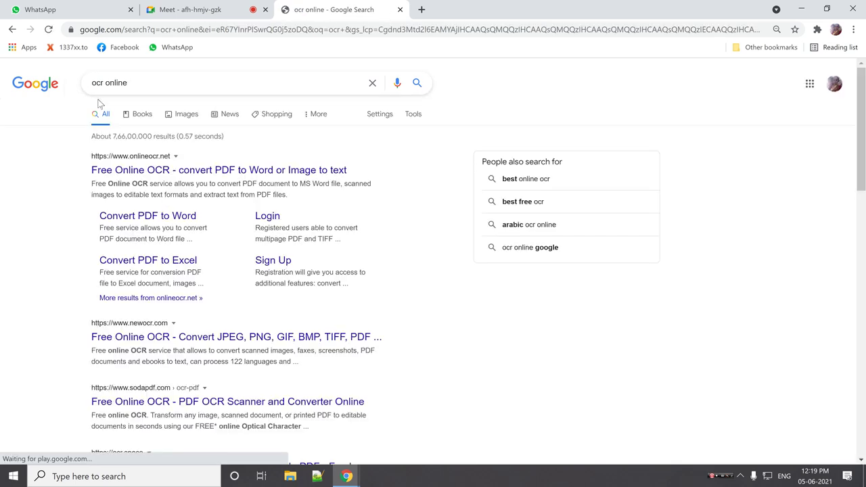
Step: Open the onlineocr.net, newocr.com, sodapdf.com and ocr.space search results, each in a new tab
right_click(224, 175)
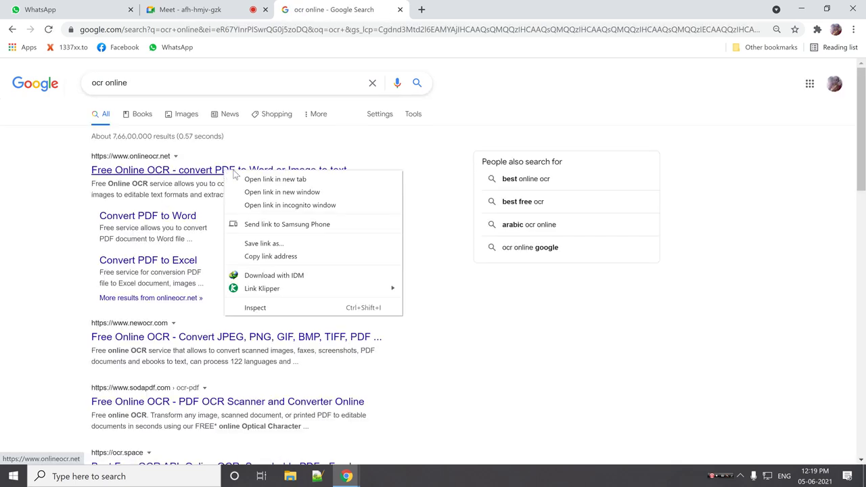
left_click(245, 176)
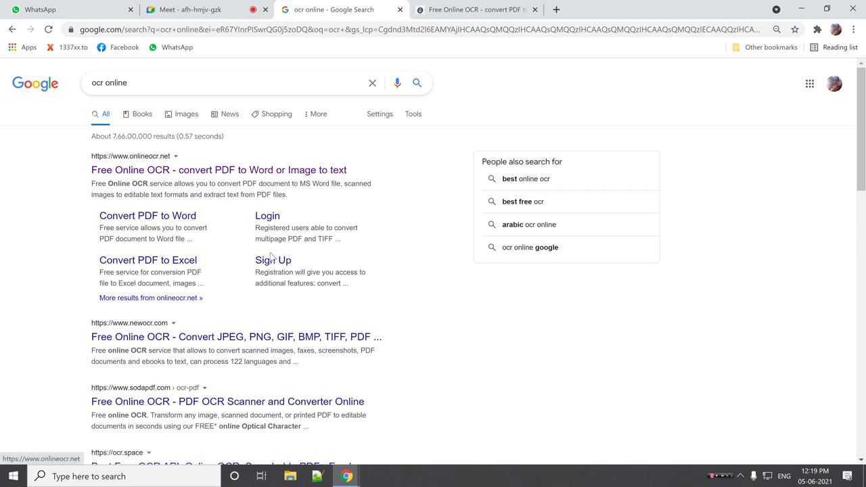
right_click(240, 338)
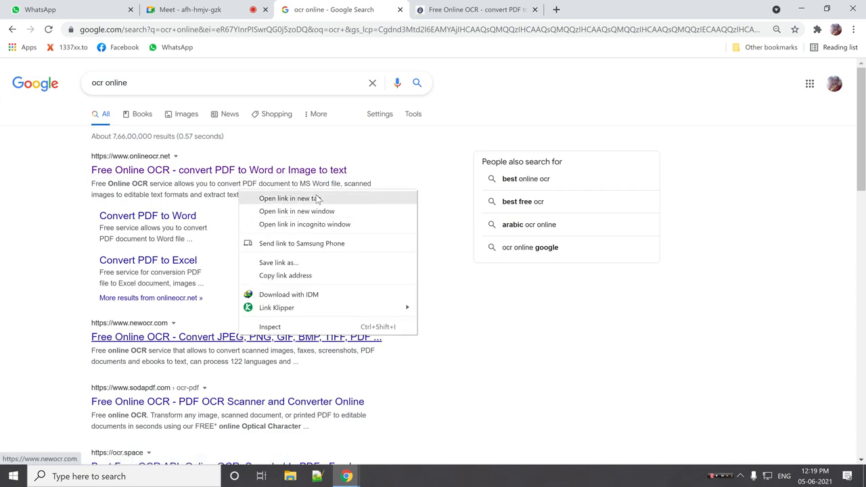
left_click(260, 197)
scroll(277, 272, "down", 2)
right_click(279, 290)
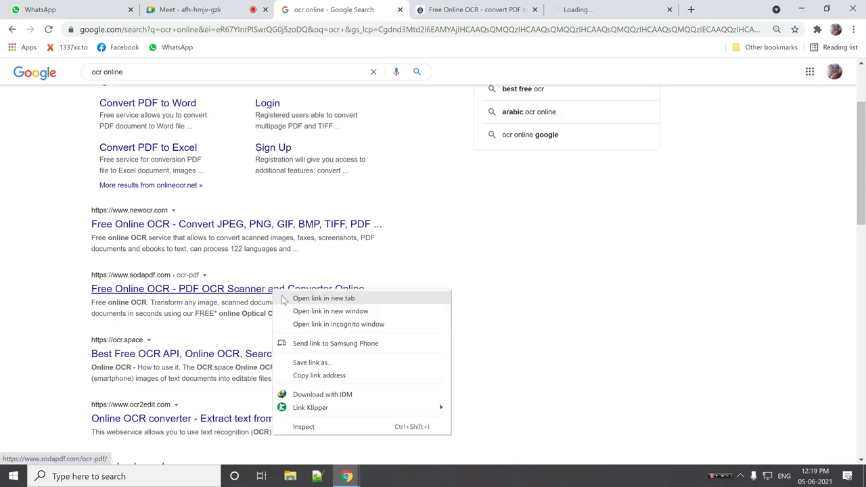
left_click(287, 296)
right_click(257, 353)
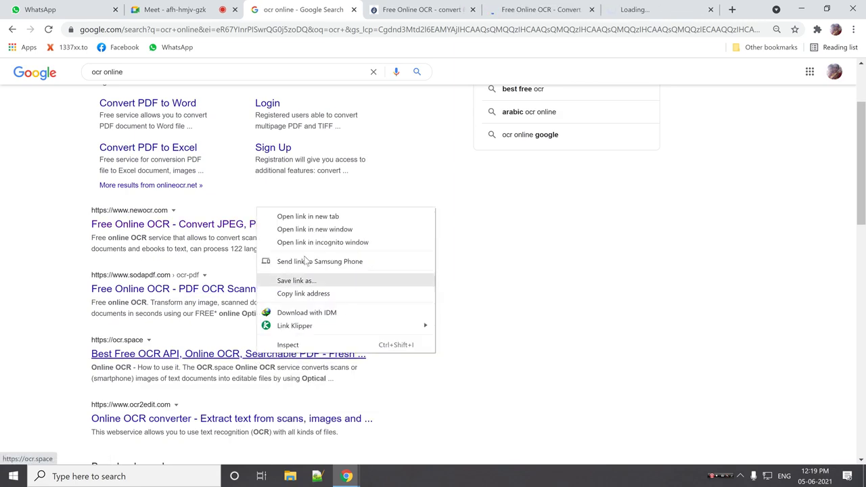
left_click(317, 219)
Step: On onlineocr.net, check the available output formats, keep Microsoft Word (docx), and choose Screenshot_1.jpg as the file to convert
left_click(362, 10)
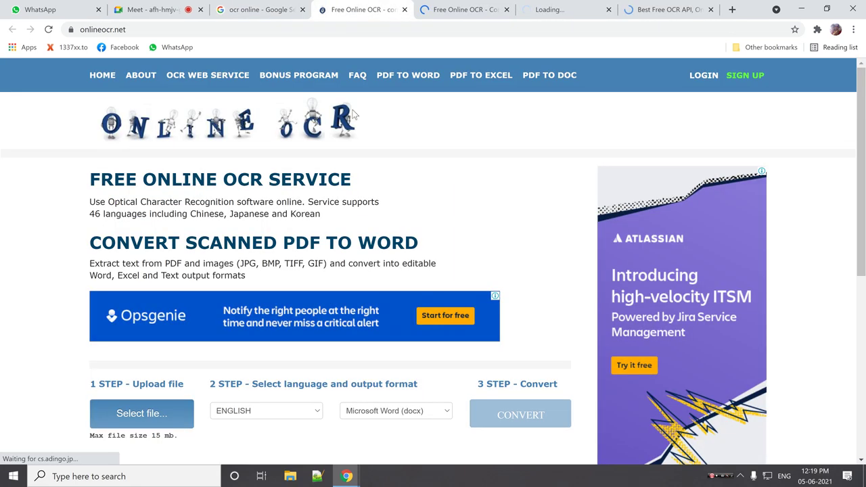
scroll(349, 179, "down", 2)
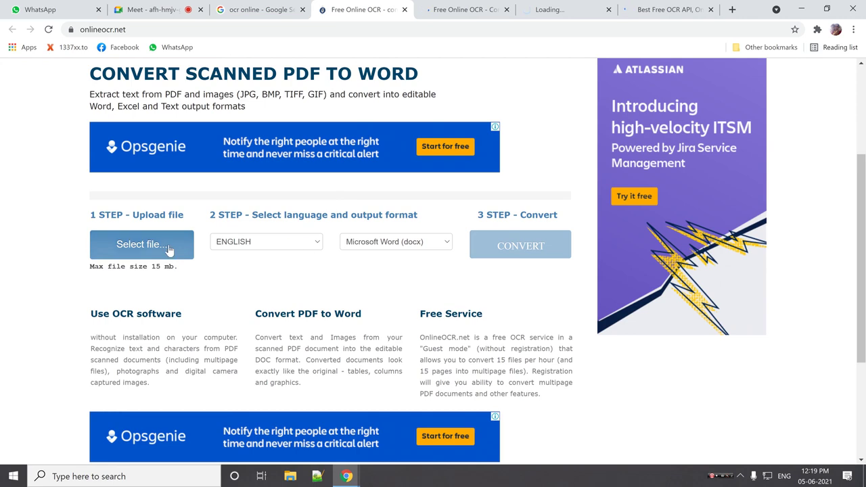
left_click(404, 247)
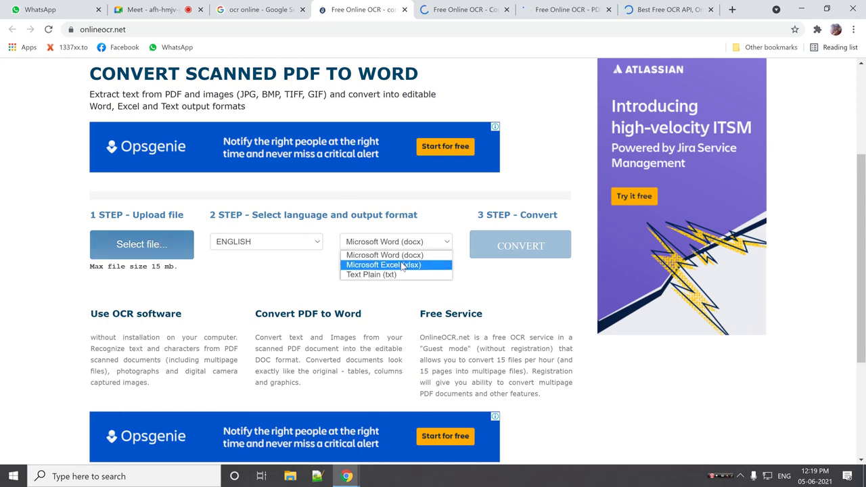
left_click(258, 270)
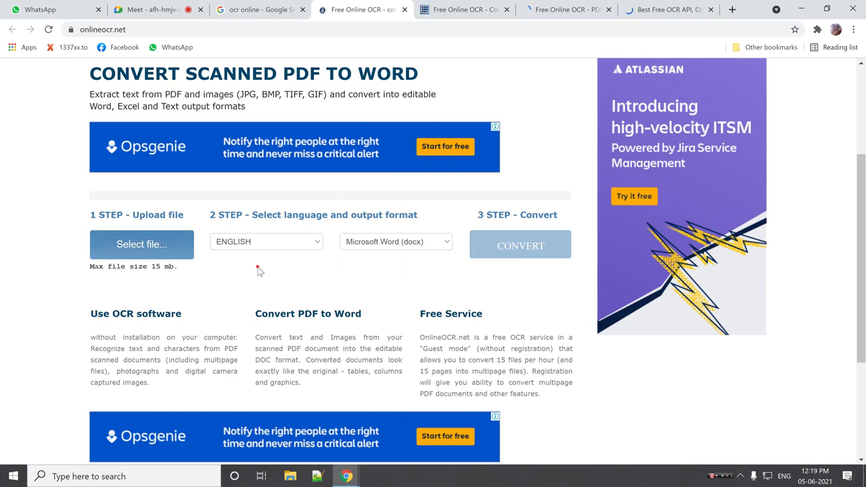
left_click(157, 245)
double_click(198, 172)
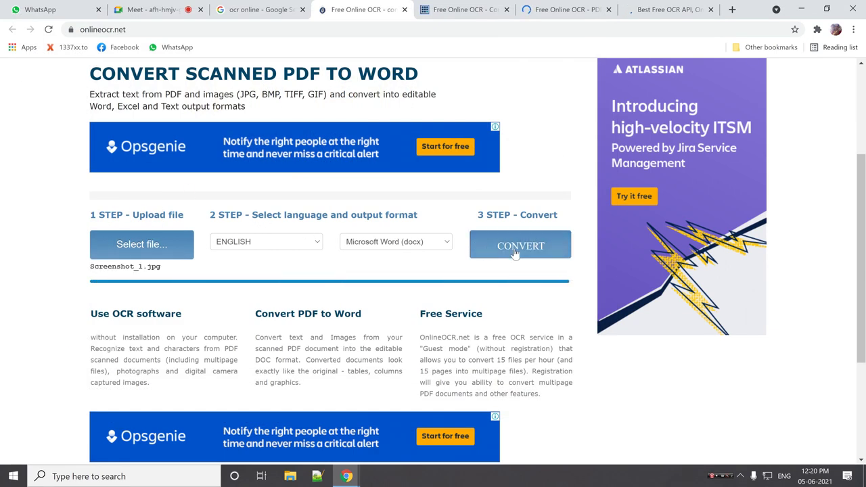
Step: Convert Screenshot_1.jpg, save the output to the Desktop as Screenshot_1.docx, and open the downloaded document
left_click(523, 251)
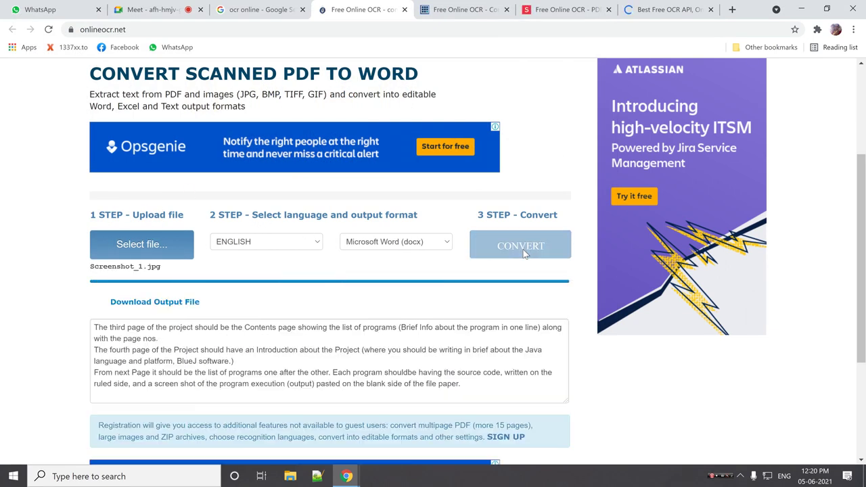
left_click(151, 306)
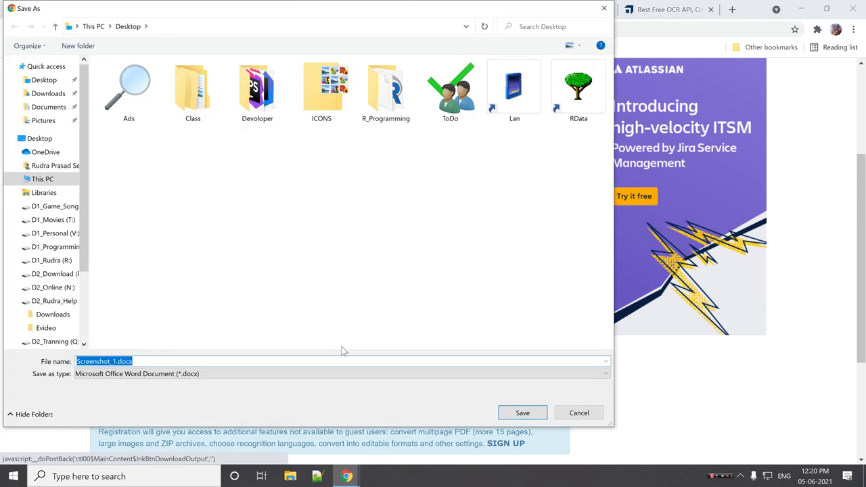
left_click(523, 417)
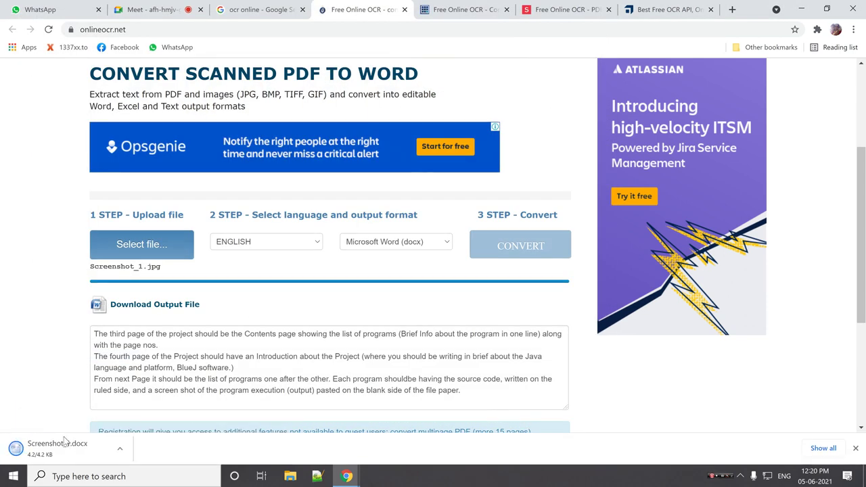
left_click(59, 453)
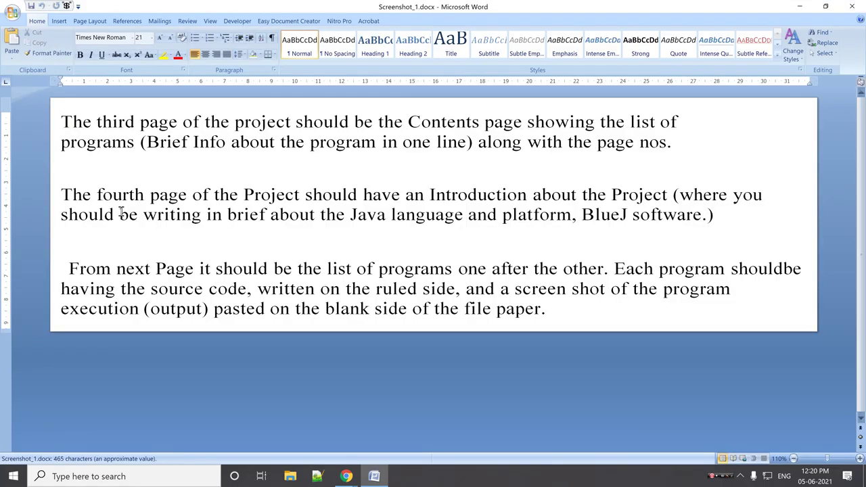
Step: Select the whole converted text in Screenshot_1.docx to check that it is editable, and close the document
left_click_drag(65, 122, 652, 347)
left_click_drag(547, 292, 584, 322)
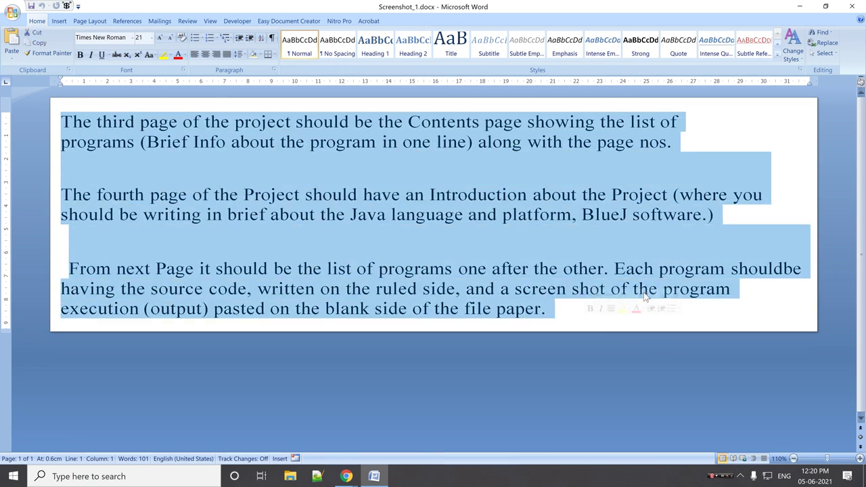
left_click(851, 6)
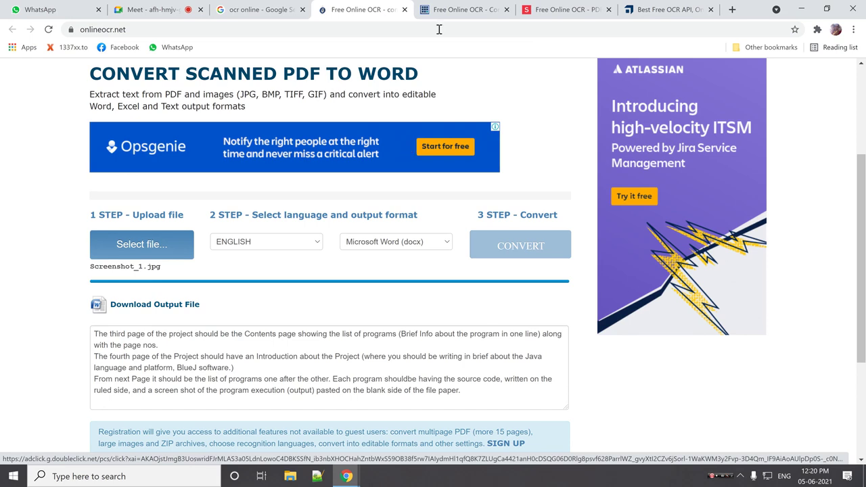
Step: Close the newocr.com, sodapdf.com and ocr.space tabs, keeping the onlineocr.net page open
left_click(456, 13)
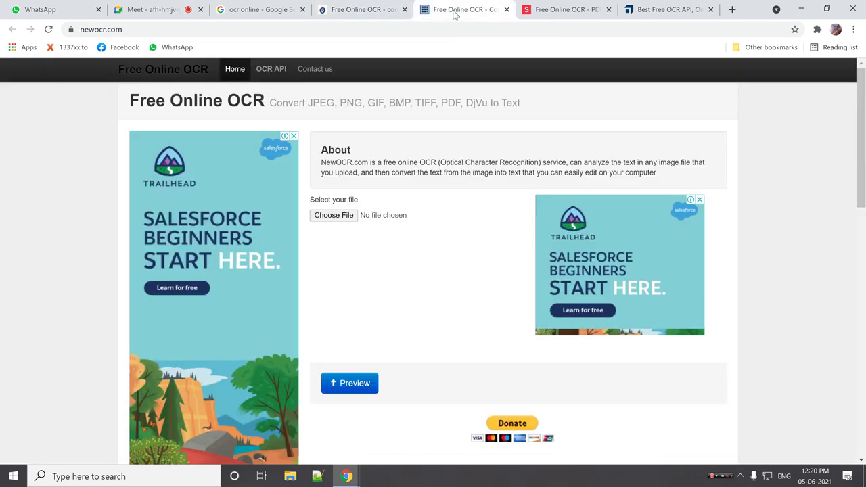
left_click(506, 10)
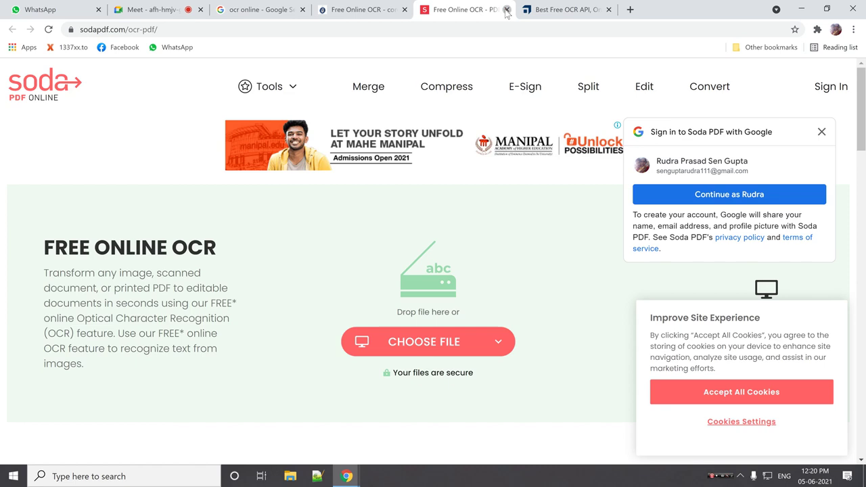
left_click(506, 10)
left_click(506, 10)
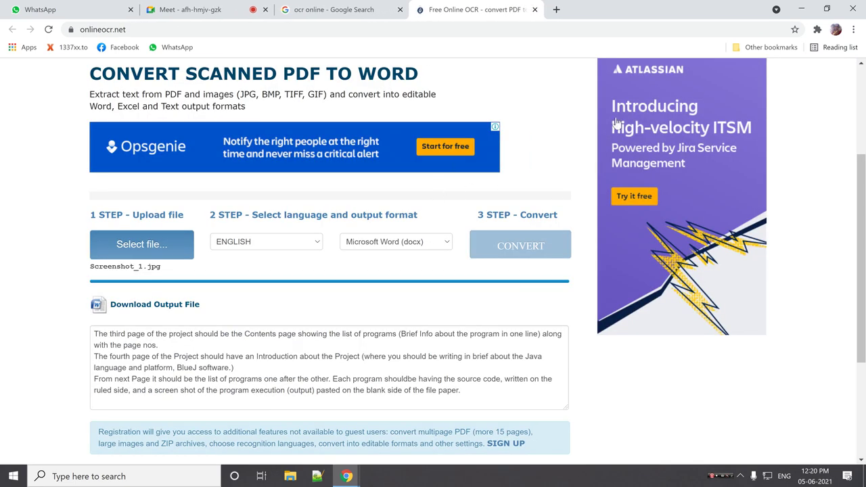
Step: Copy the Opsgenie banner image from the web page onto the desktop with Chrome un-maximised, view the saved image, and maximise Chrome again
left_click_drag(675, 156, 740, 128)
left_click(836, 10)
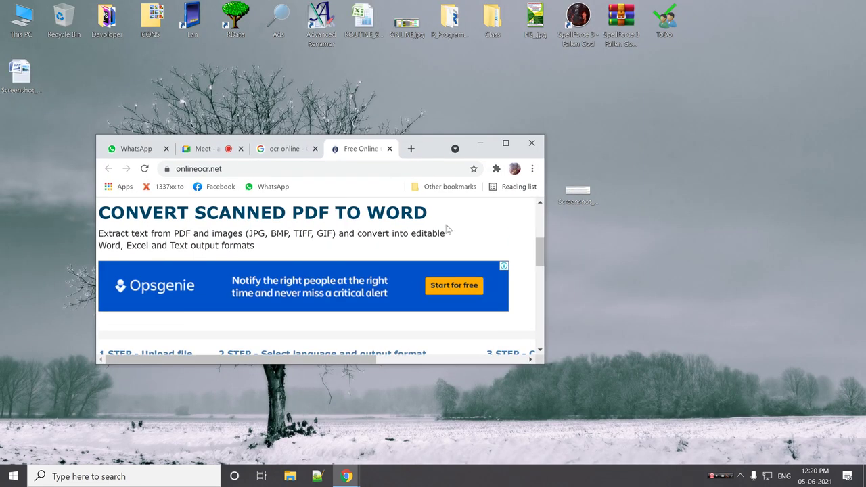
left_click_drag(313, 291, 688, 242)
double_click(689, 247)
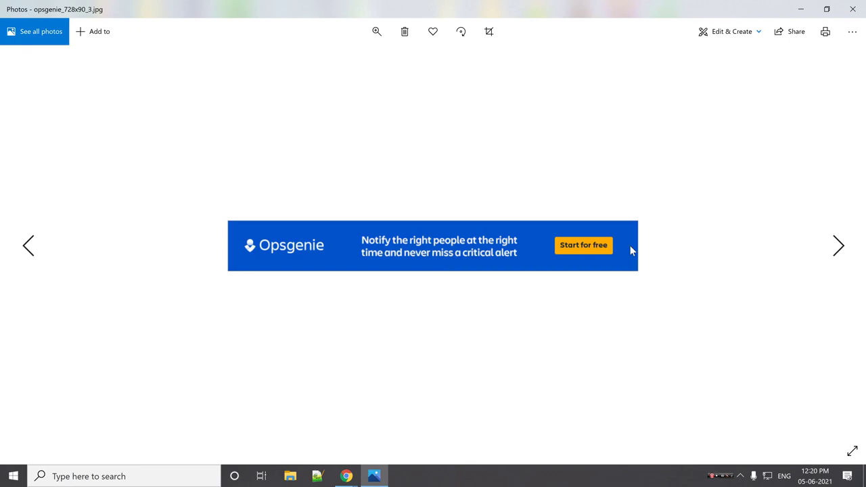
left_click(852, 9)
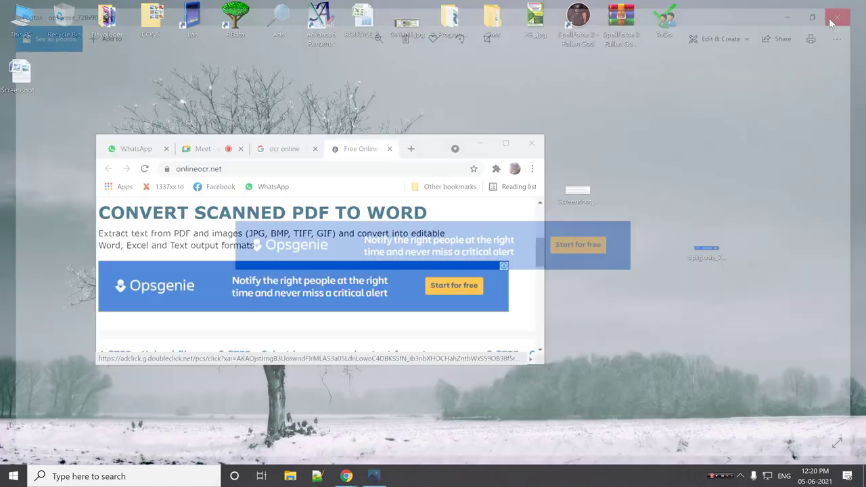
left_click(506, 145)
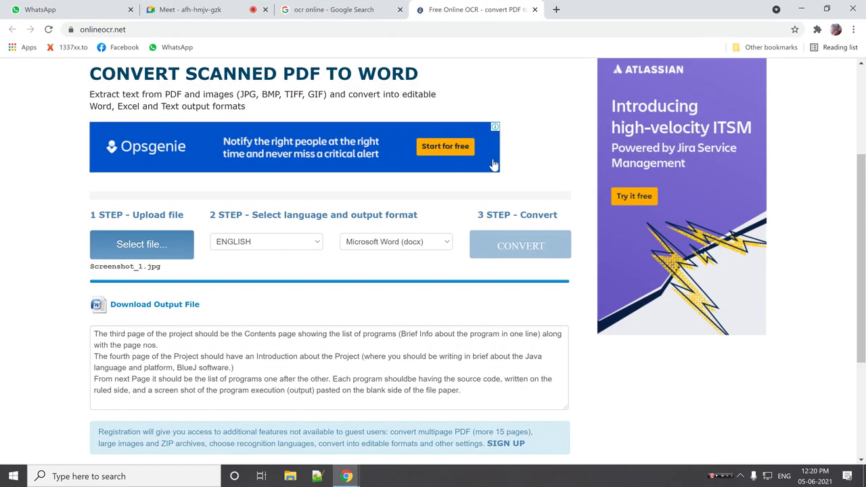
Step: Convert opsgenie_728x90_3.jpg to Word, save the output to the Desktop as opsgenie_728x90_3.docx, and open it
left_click(158, 238)
double_click(193, 177)
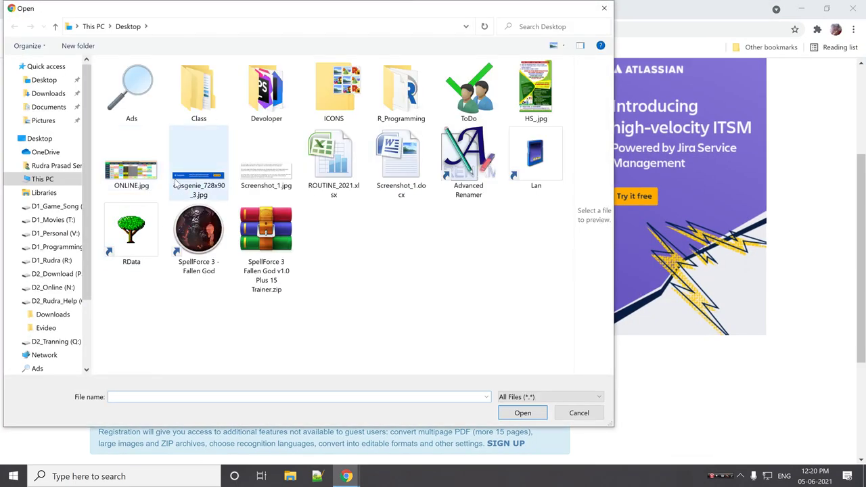
left_click(519, 251)
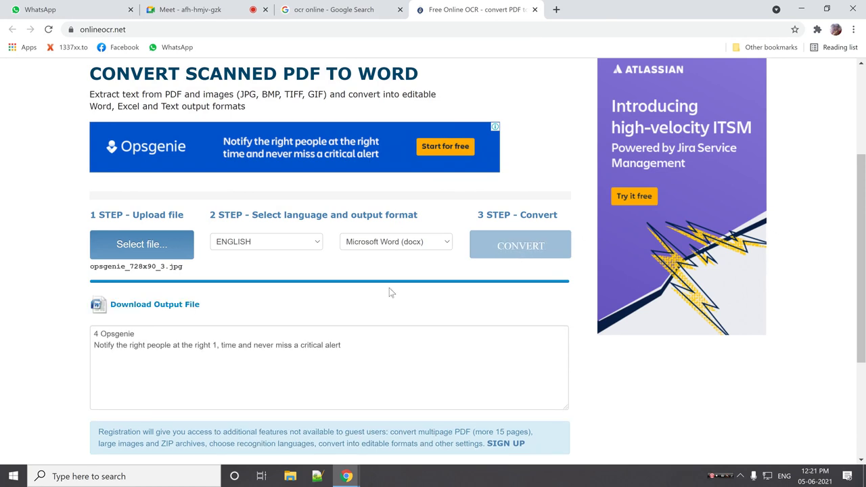
left_click(192, 305)
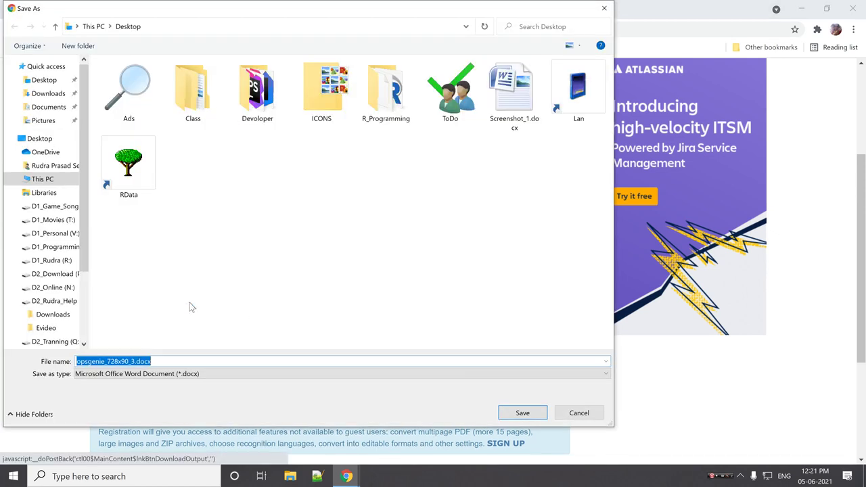
left_click(526, 414)
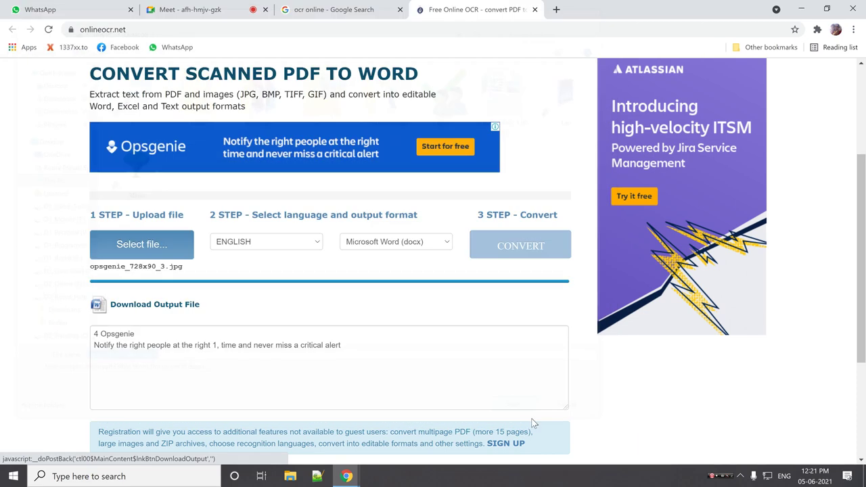
left_click(65, 449)
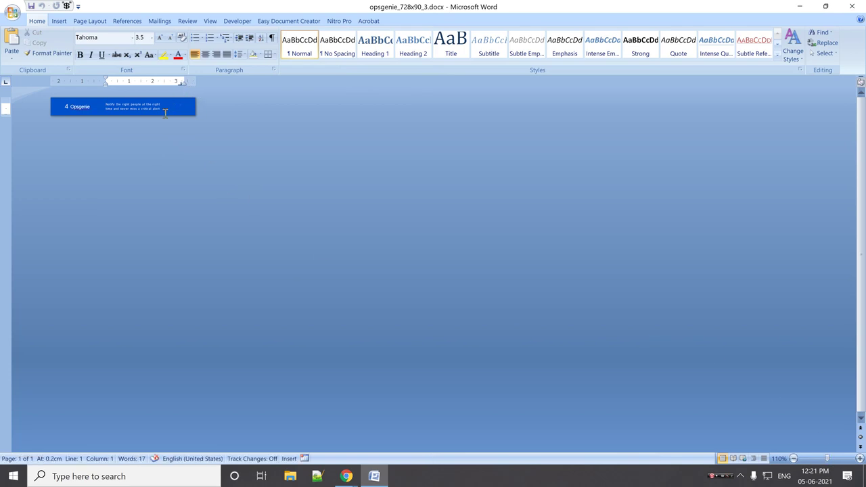
Step: Examine the recognised banner text in the Word document at 500% zoom and compare it with the original banner in Chrome
left_click(65, 104)
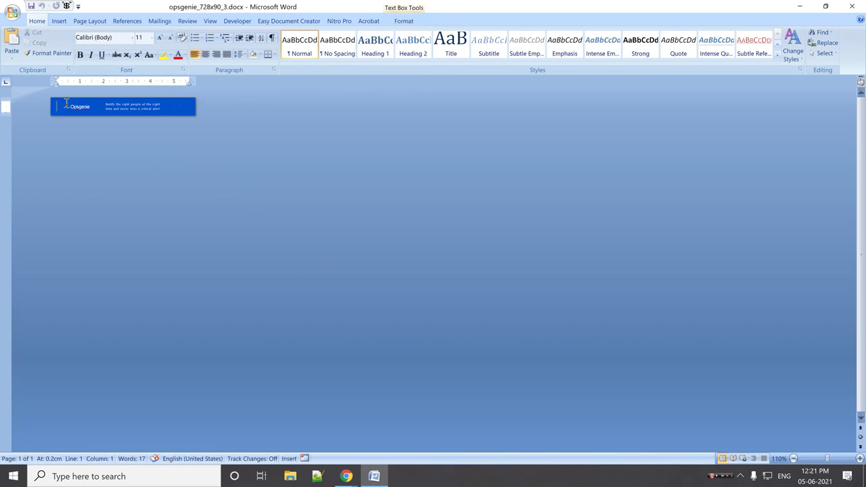
left_click(109, 104)
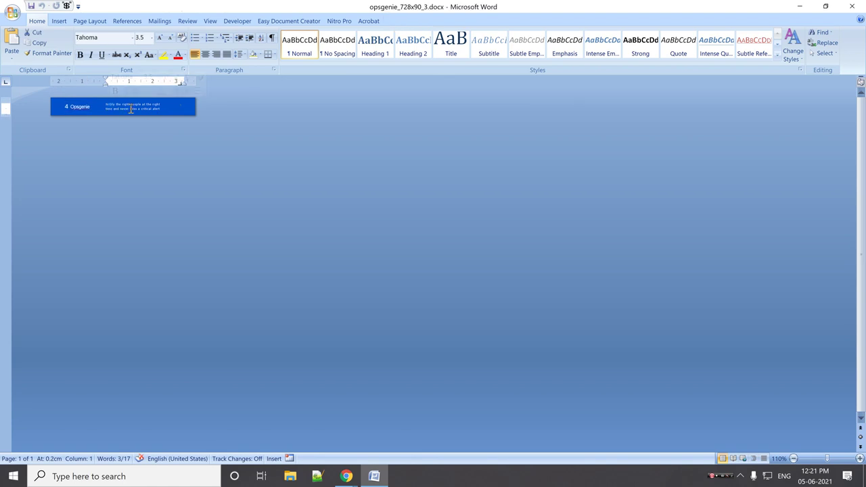
left_click_drag(109, 104, 128, 107)
left_click(191, 122)
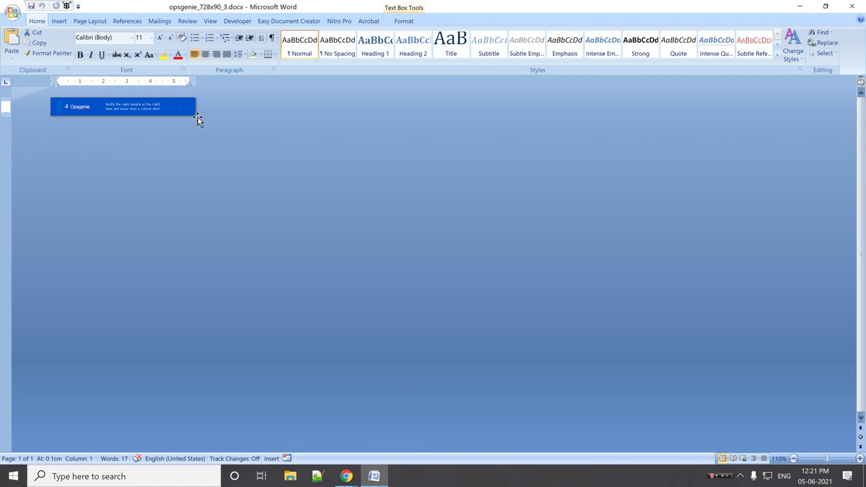
scroll(208, 198, "up", 20, "ctrl")
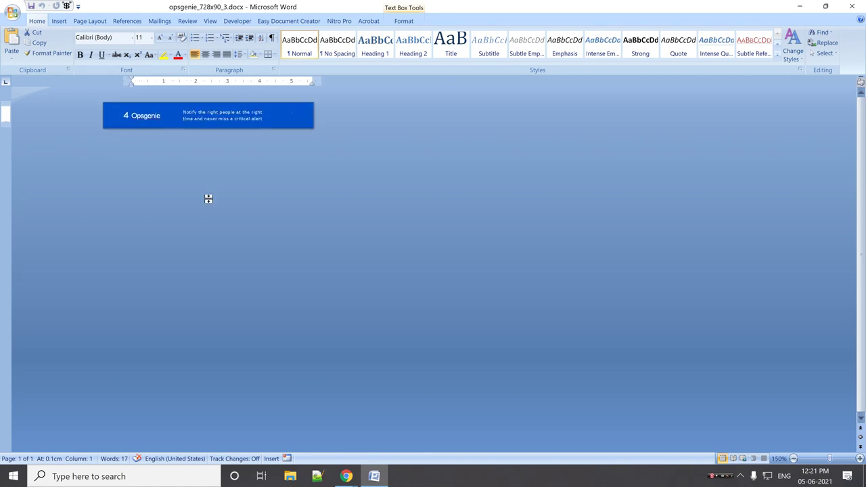
scroll(206, 195, "up", 17, "ctrl")
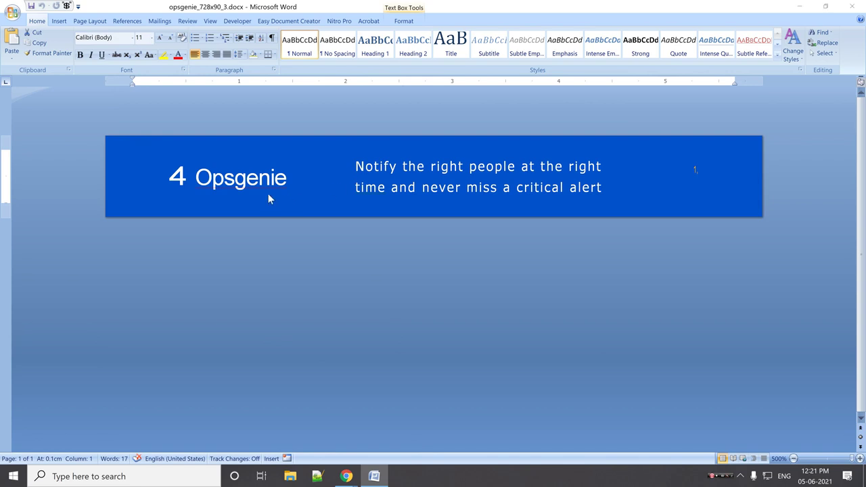
key("alt+Tab")
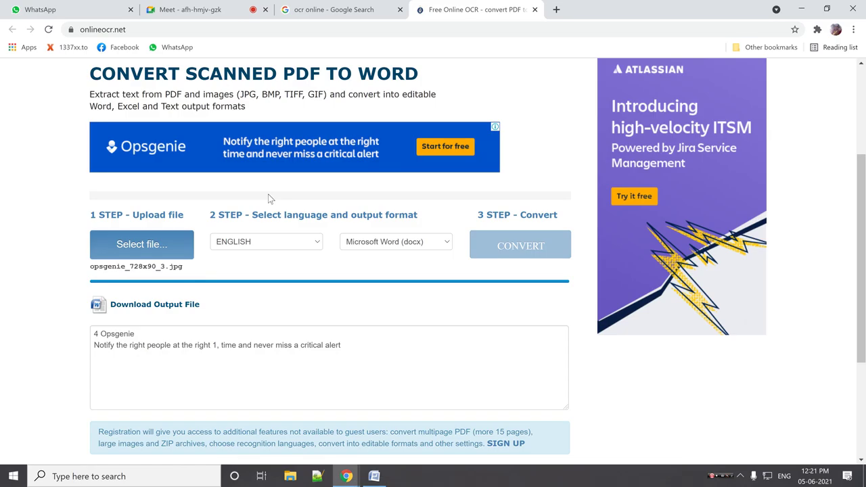
key("alt+Tab")
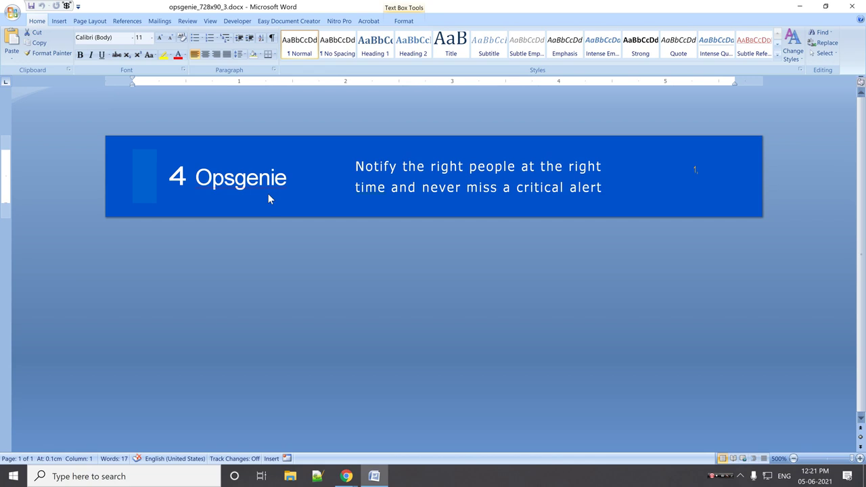
Step: Insert the test text "dsdfsdfs" inside "Notify" and "sdfsddf" after "the", and close the document without saving
left_click(376, 174)
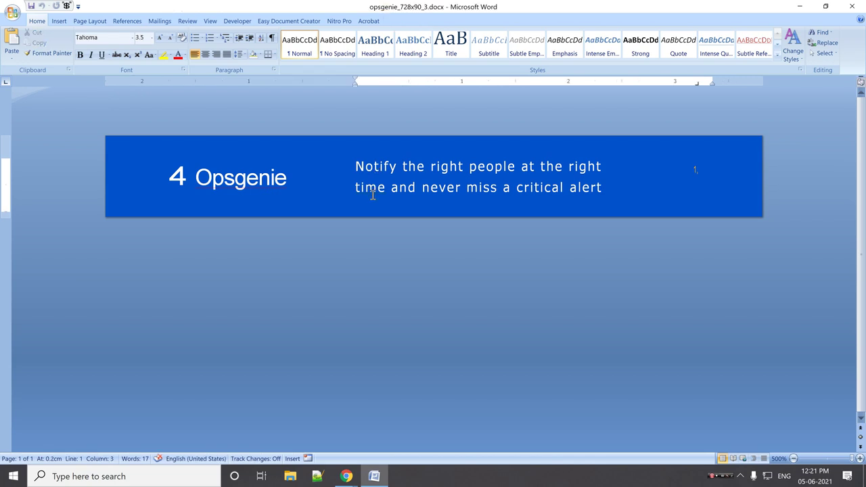
type("dsdfsdfs")
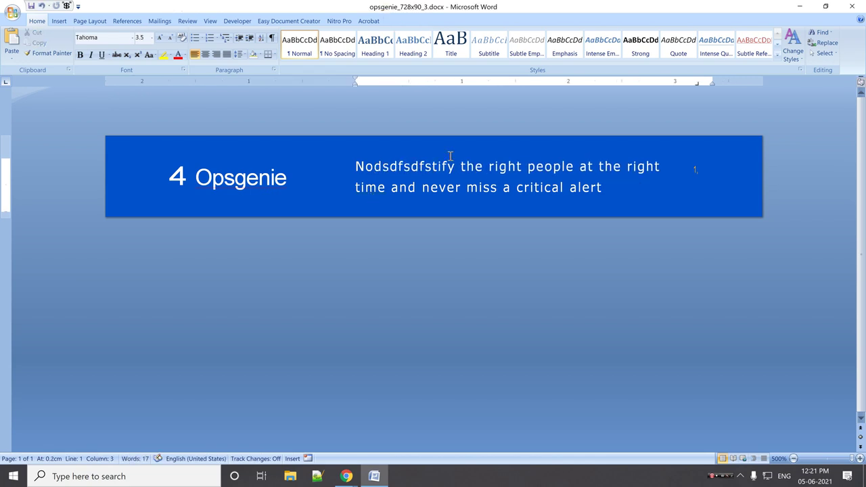
left_click(482, 167)
type("sdfsddf")
key("alt+F4")
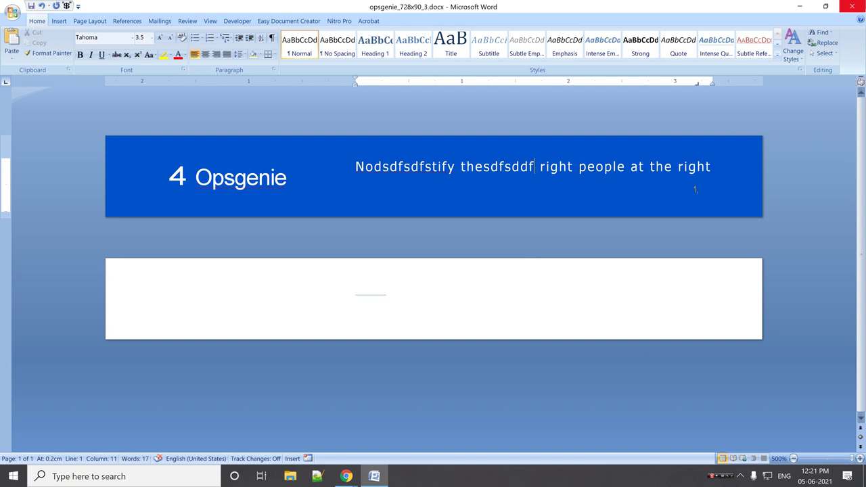
key("n")
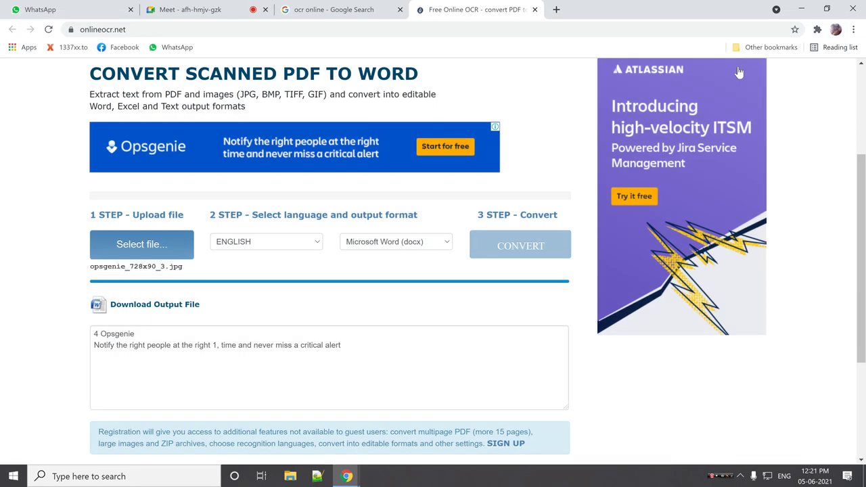
Step: Minimise Chrome, view the original opsgenie_728x90_3.jpg from the desktop, and close the image
left_click(801, 10)
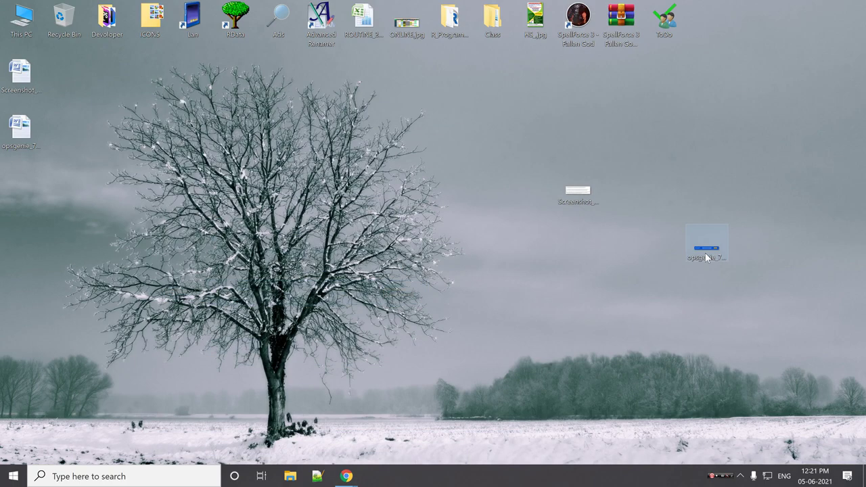
double_click(705, 250)
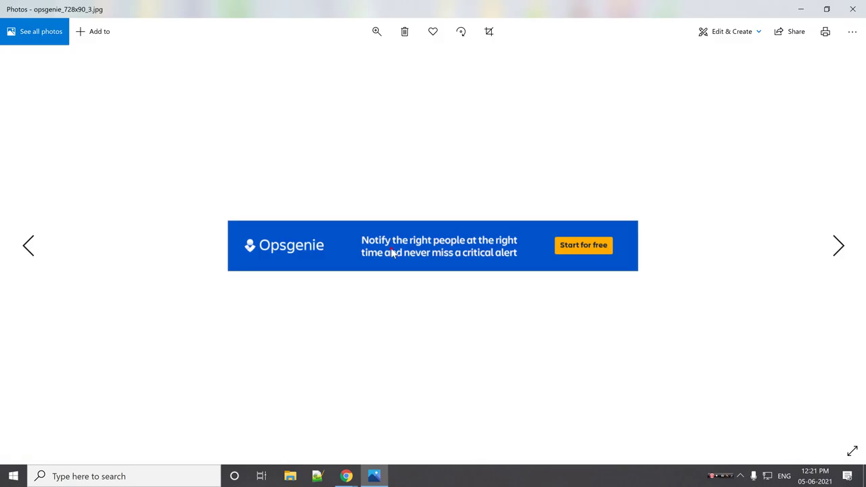
left_click(853, 9)
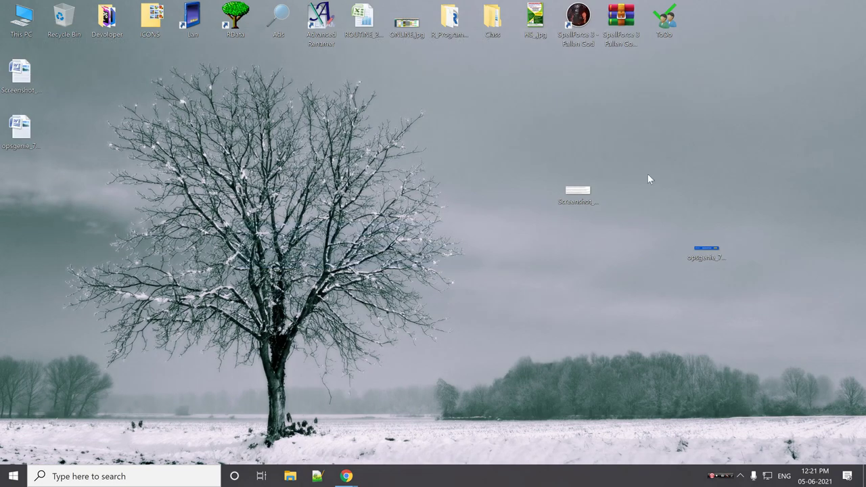
Step: Permanently delete the two Word documents and the Screenshot_1 and opsgenie_728x90_3 images from the desktop
left_click_drag(802, 301, 1, 59)
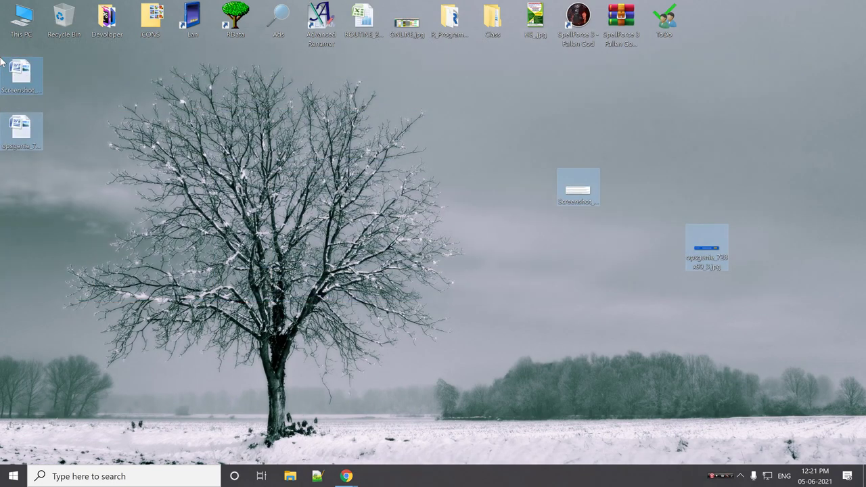
key("shift+Delete")
key("Return")
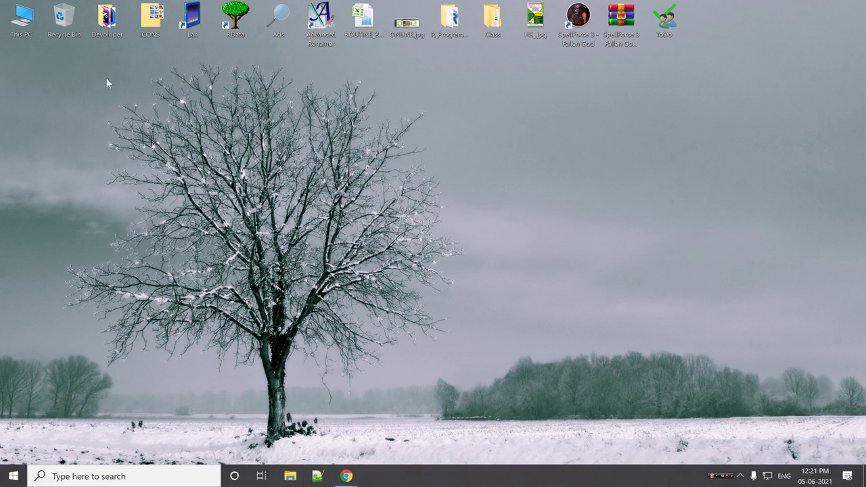
mouse_move(346, 477)
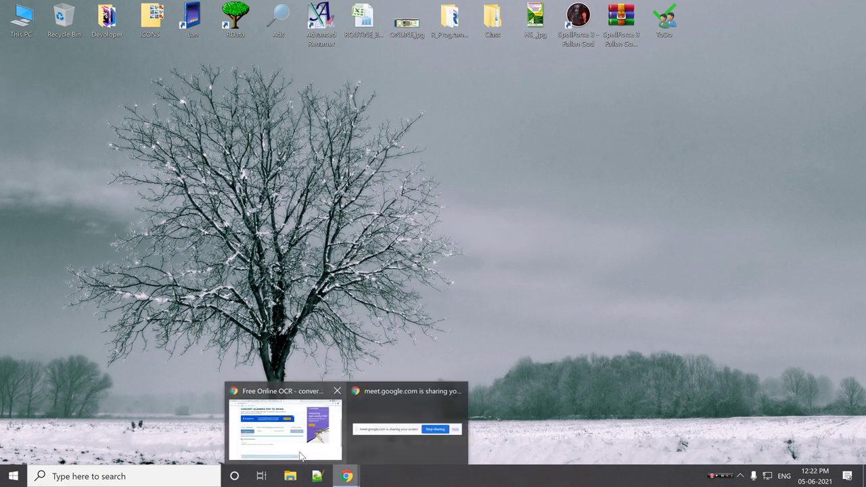
Step: Copy the onlineocr.net address in Chrome and send it to everyone in the Google Meet chat
left_click(285, 422)
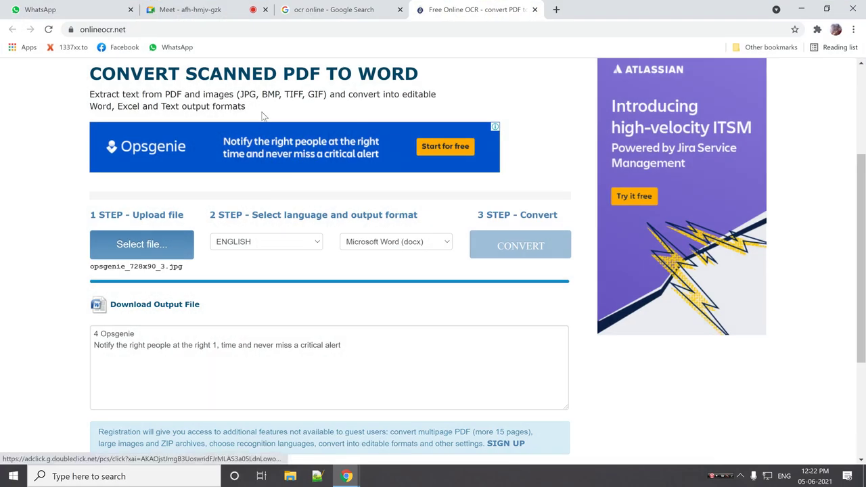
left_click(138, 31)
key("ctrl+c")
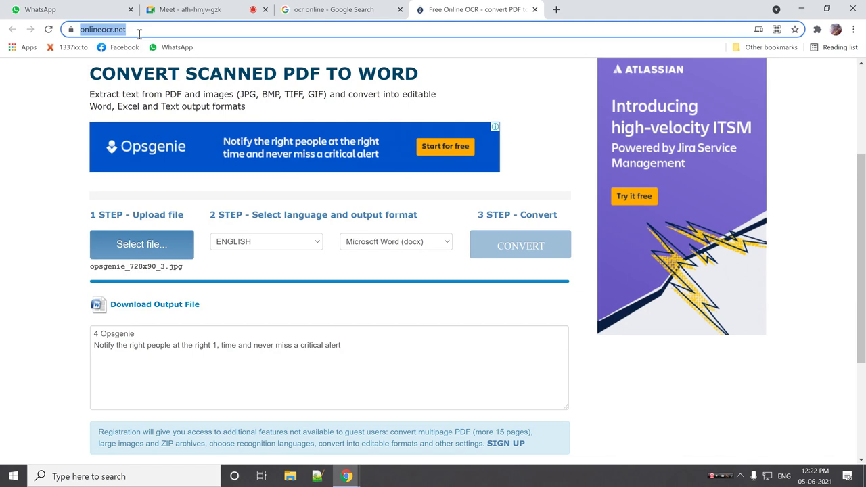
left_click(177, 10)
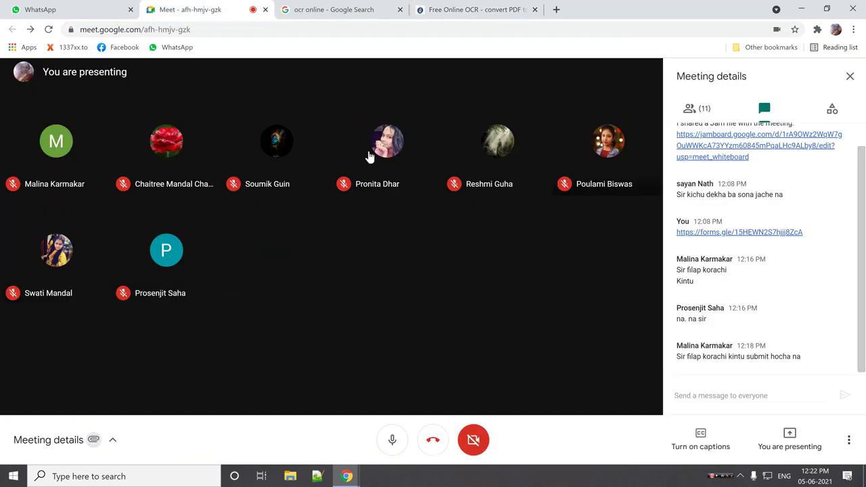
left_click(698, 395)
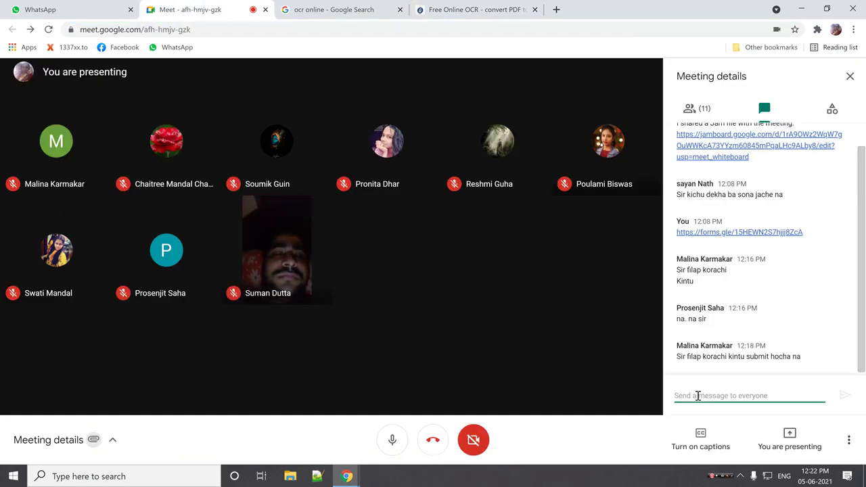
key("ctrl+v")
key("Return")
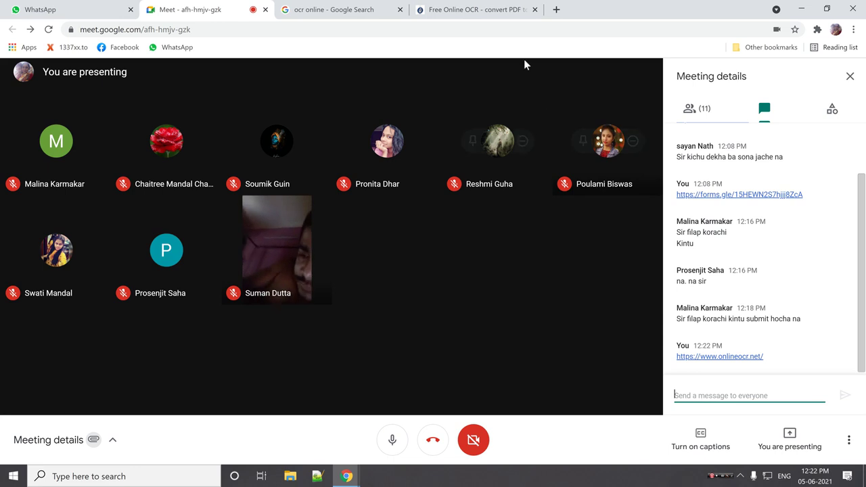
Step: Review the Google results for "ocr online" to see which other OCR sites are listed
left_click(365, 10)
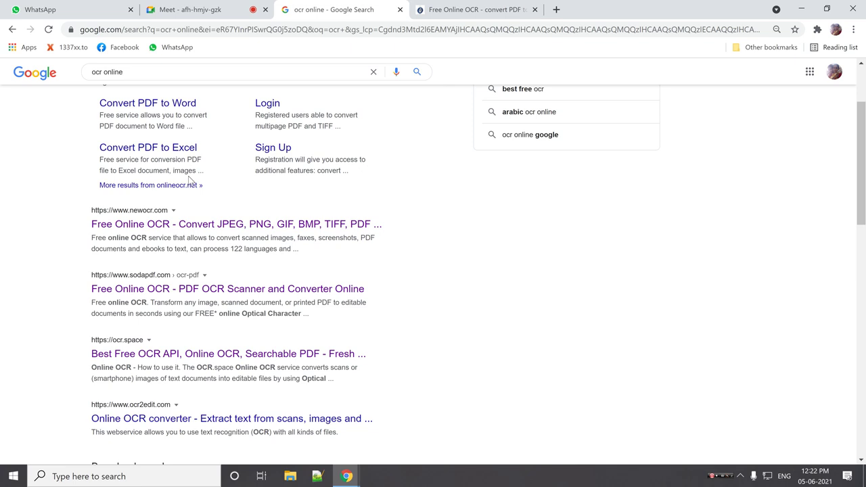
scroll(190, 180, "up", 2)
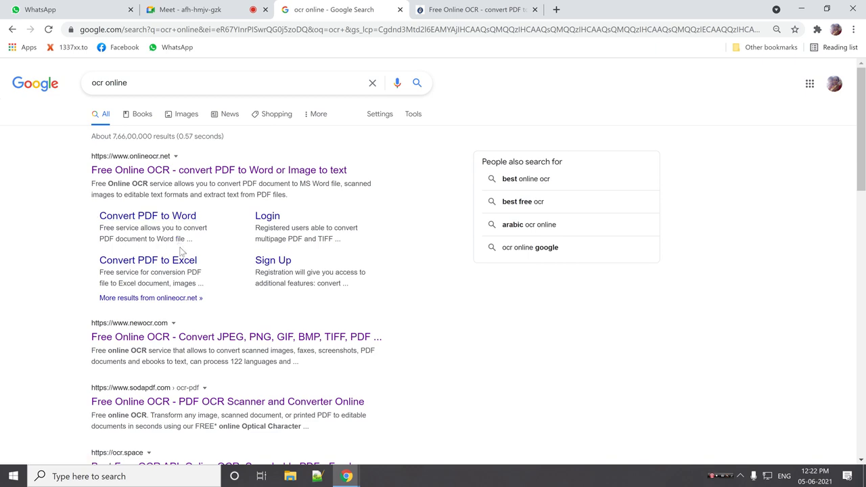
scroll(181, 252, "down", 4)
scroll(182, 255, "down", 5)
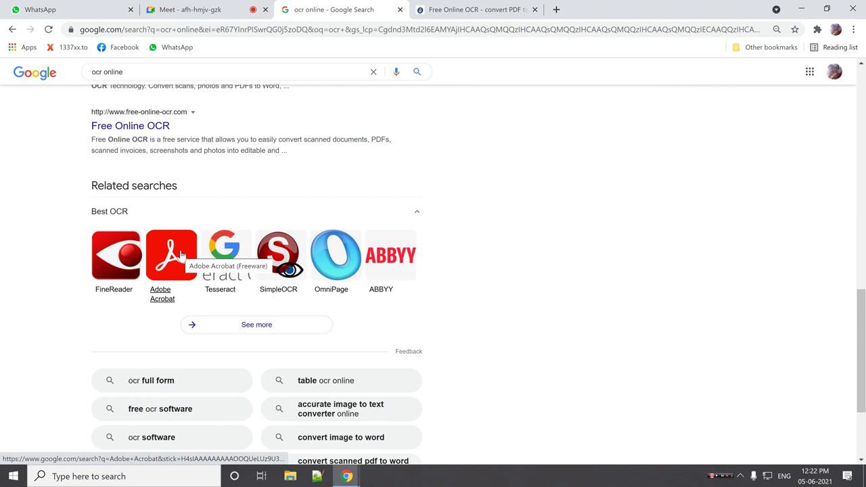
scroll(182, 255, "up", 9)
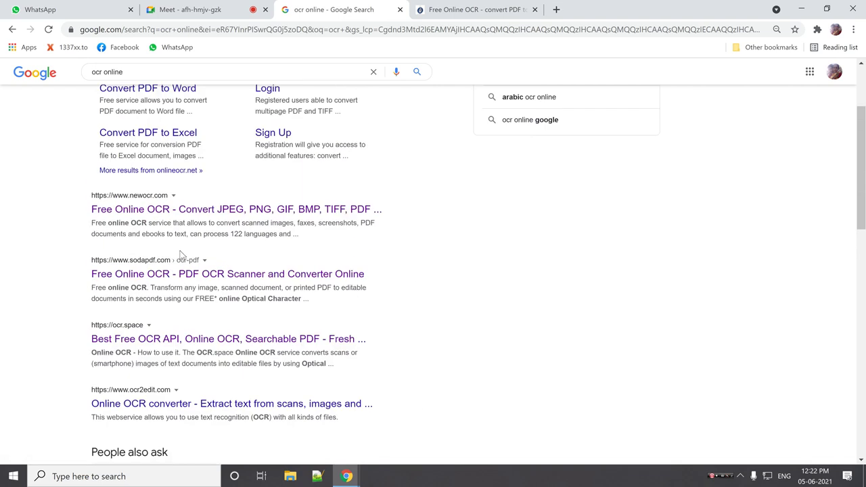
scroll(181, 255, "up", 3)
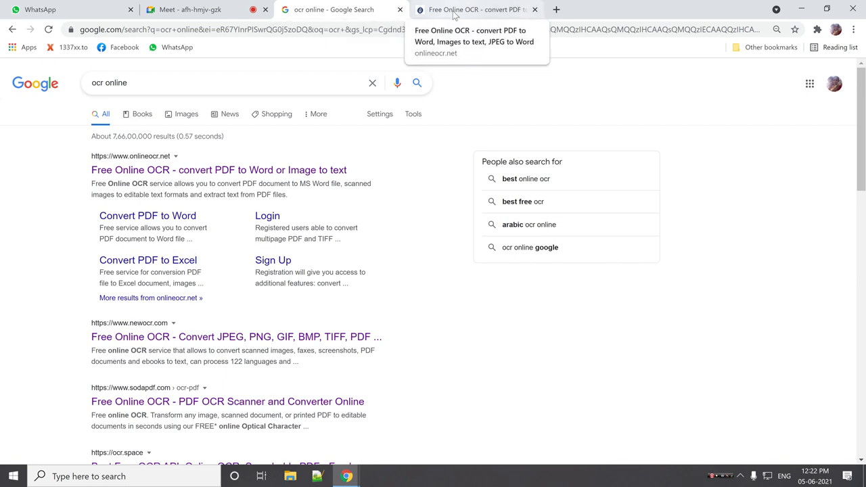
Step: Replace the onlineocr.net page with a Google search for "youtube" and open YouTube from the results
left_click(410, 10)
left_click(397, 32)
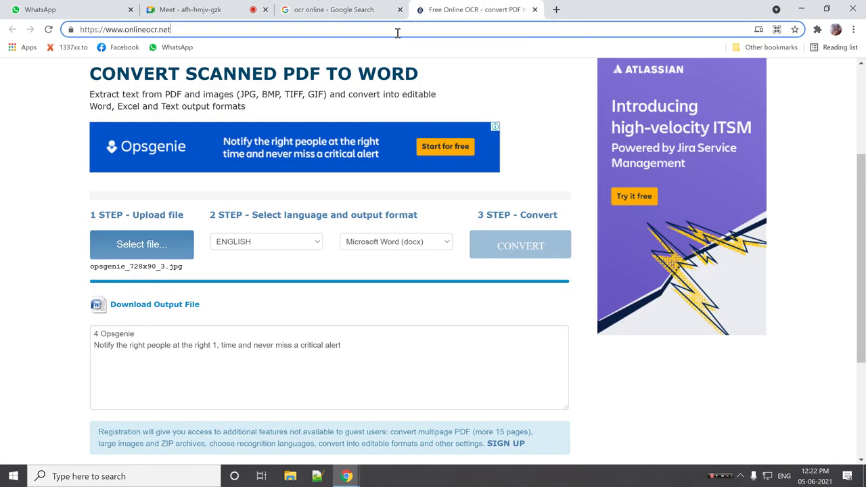
key("ctrl+a")
type("yout")
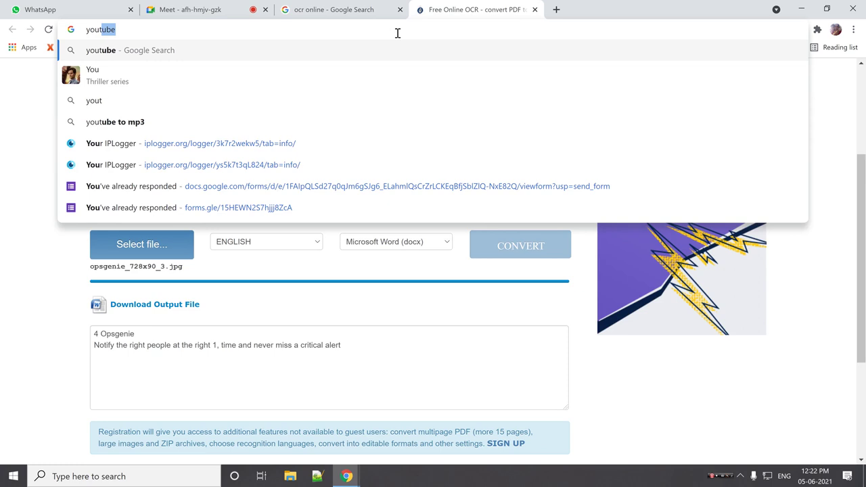
key("Return")
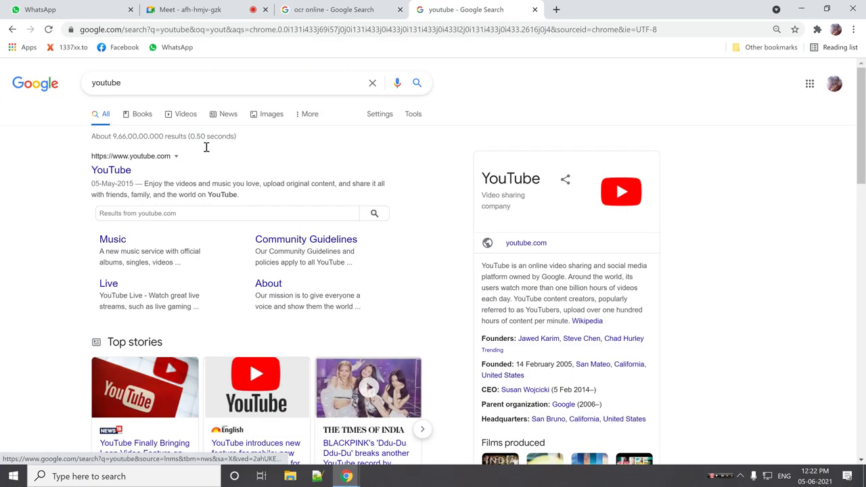
left_click(111, 171)
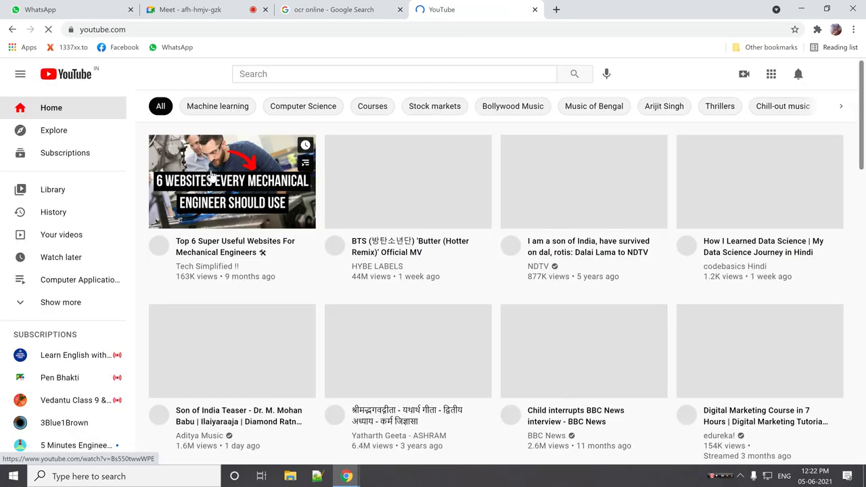
Step: Browse the recommended videos on the YouTube home page and block the site's notifications
scroll(274, 220, "down", 2)
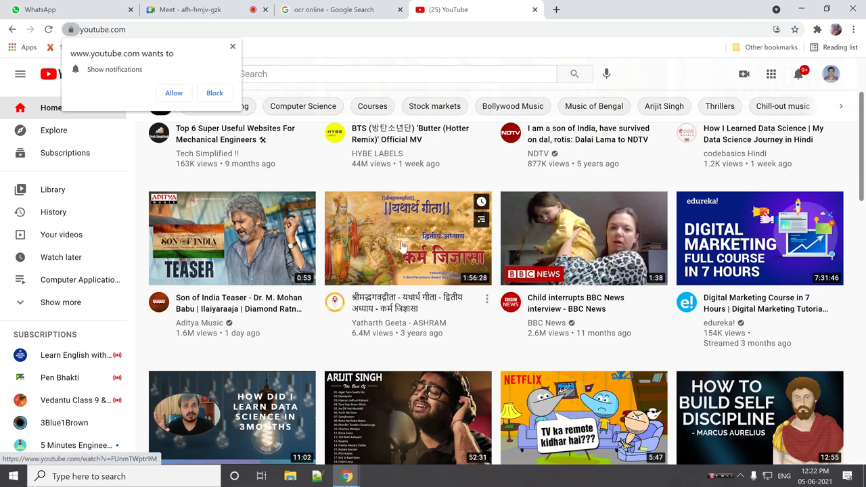
scroll(403, 247, "down", 4)
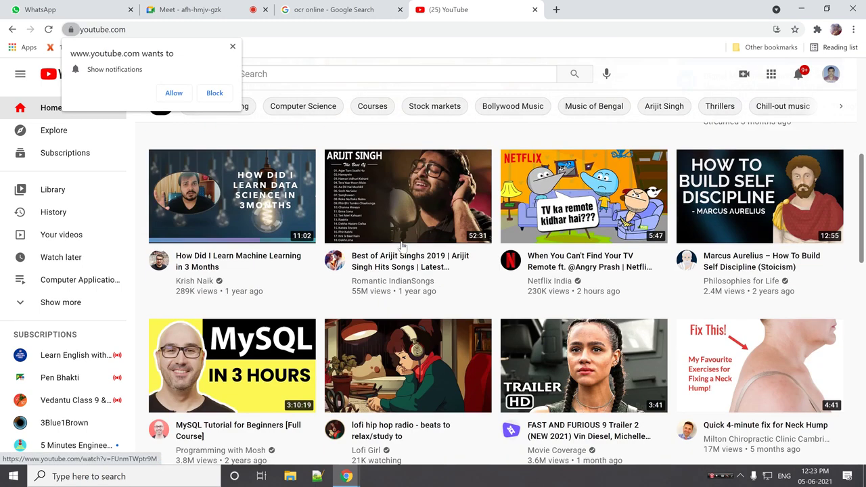
scroll(403, 246, "down", 4)
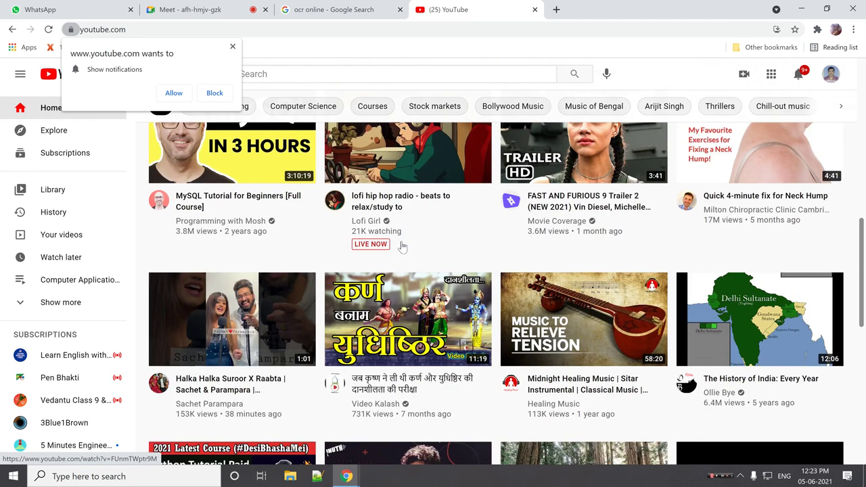
scroll(402, 248, "down", 4)
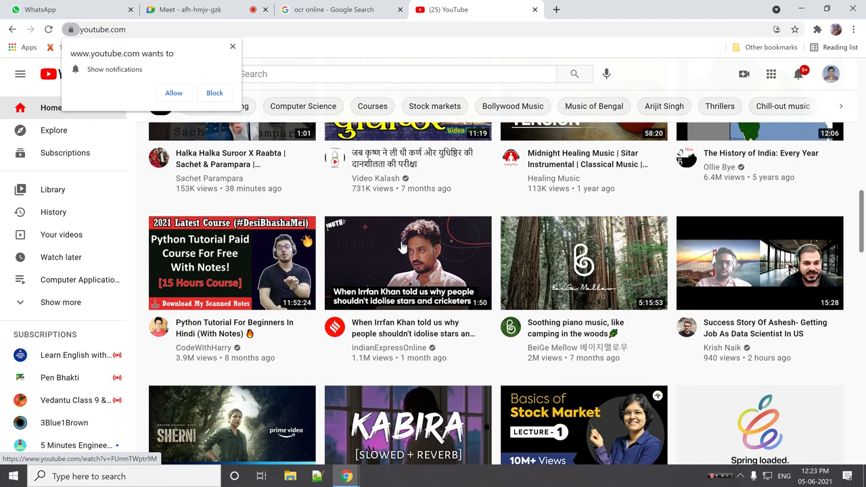
scroll(402, 247, "down", 5)
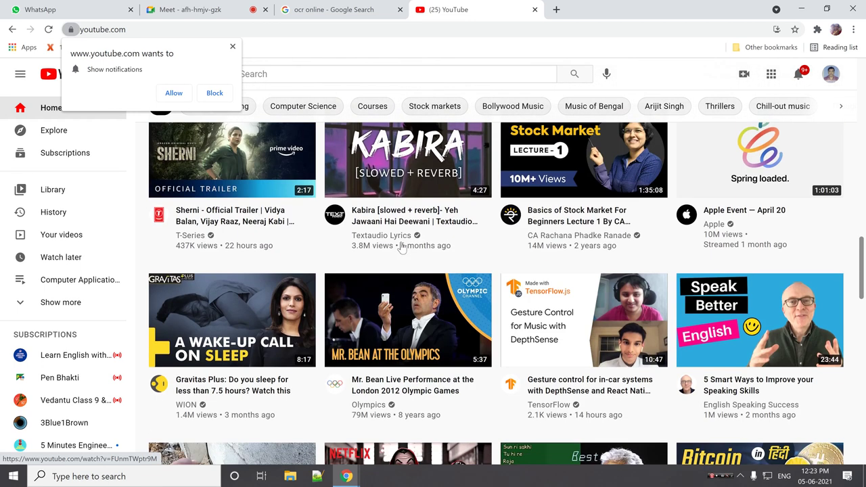
scroll(402, 248, "down", 3)
scroll(402, 248, "up", 10)
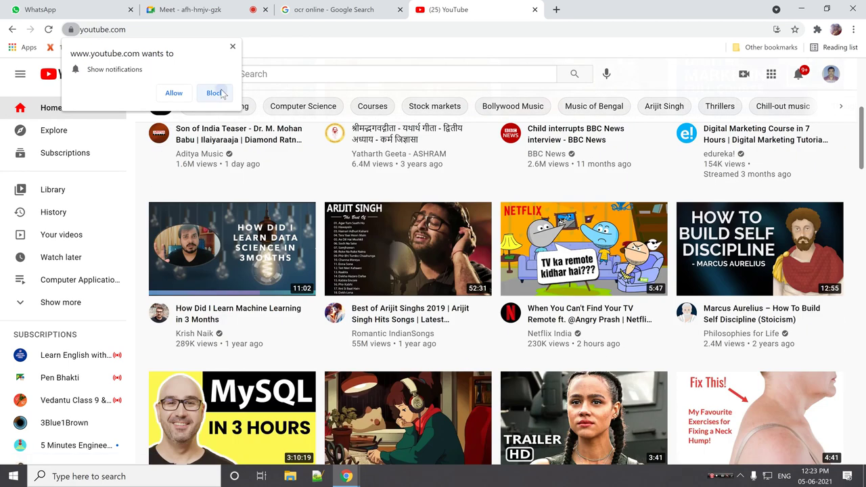
left_click(215, 93)
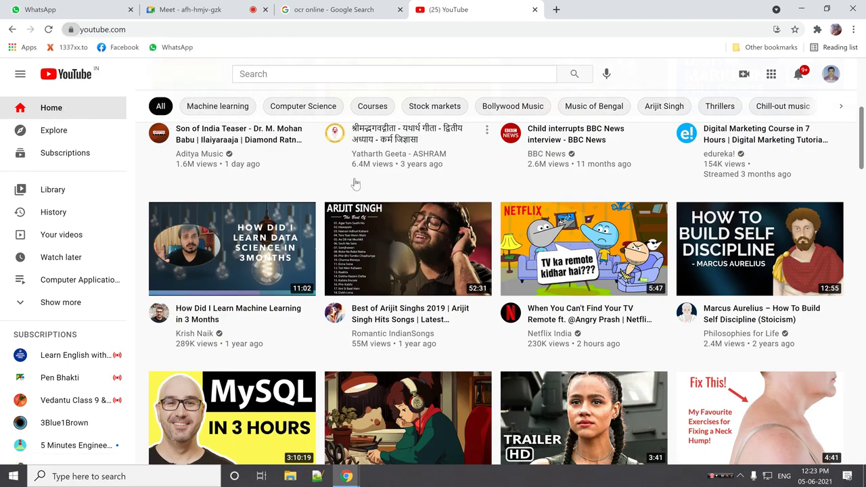
scroll(353, 182, "up", 5)
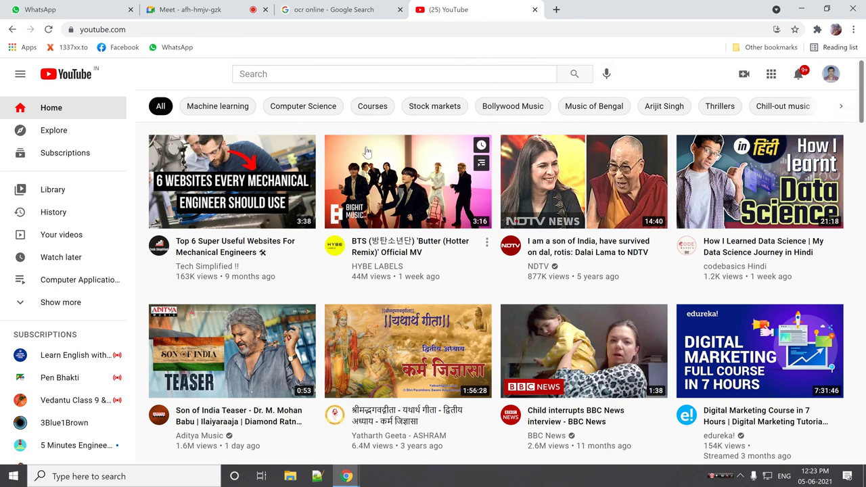
Step: Search YouTube for "holy child berhampore" and open the Holy Child Berhampore channel
left_click(310, 74)
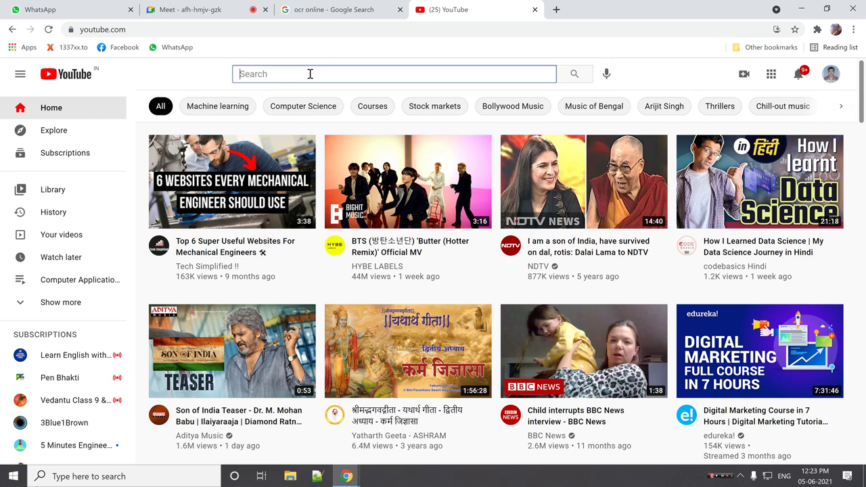
type("h")
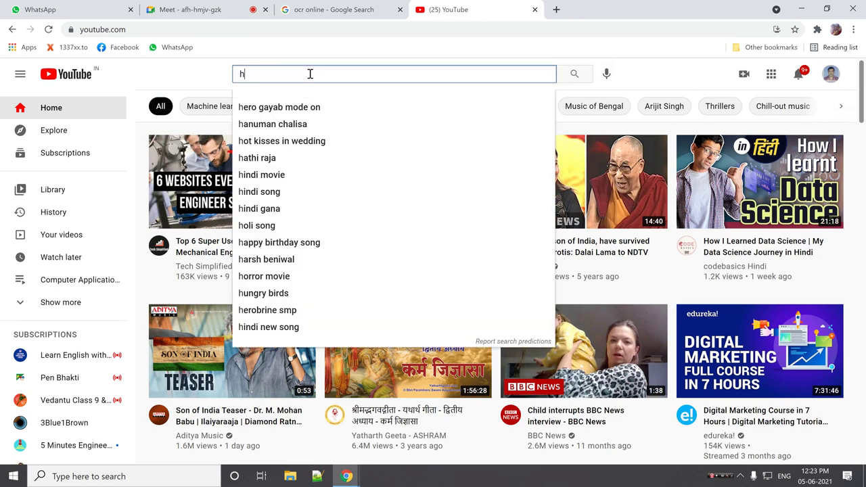
type("oly child")
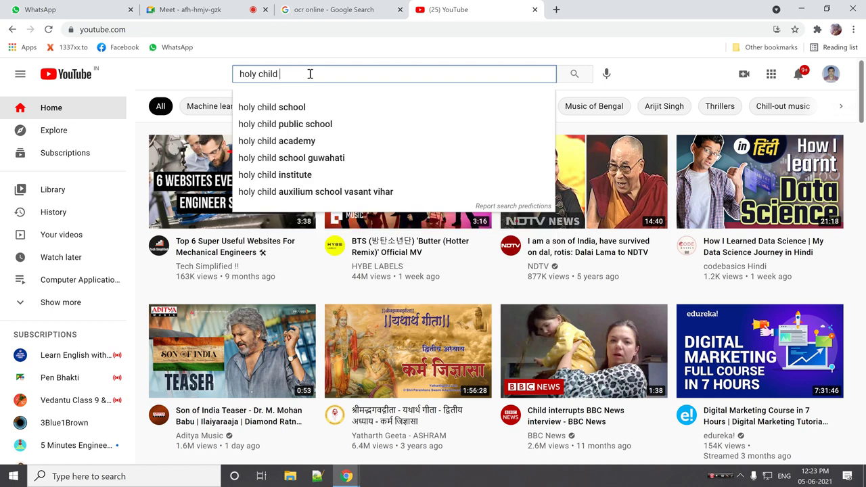
type(" berh")
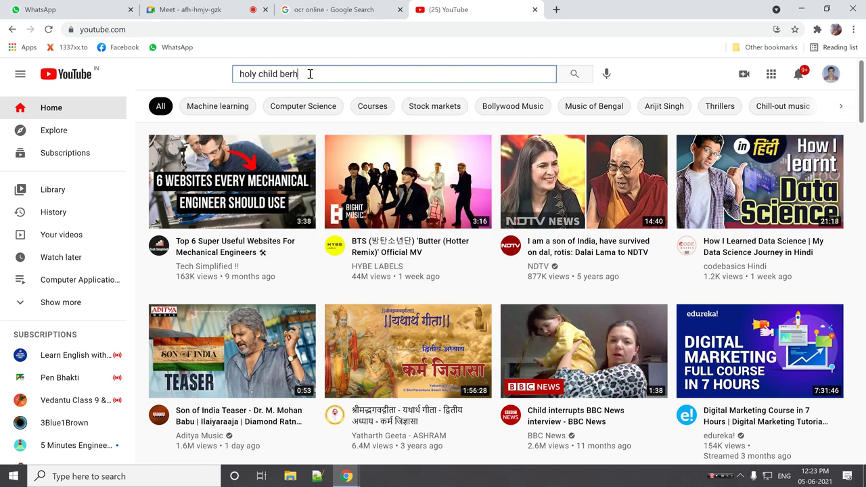
type("ampore")
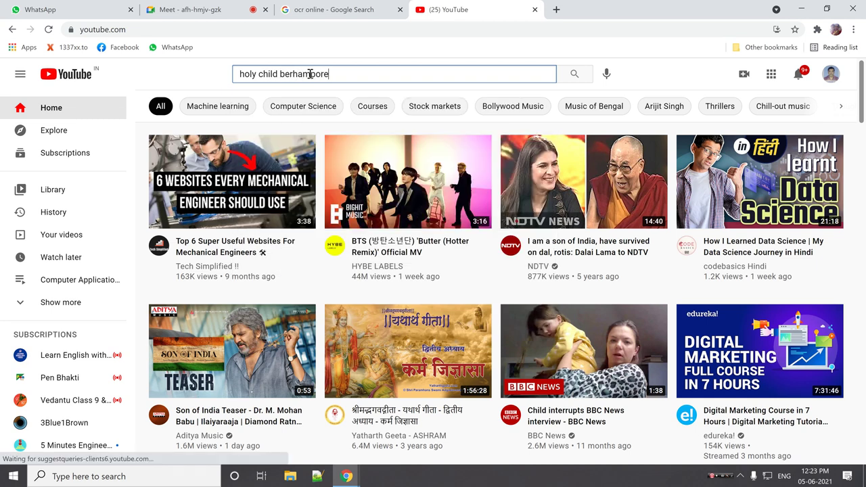
key("Return")
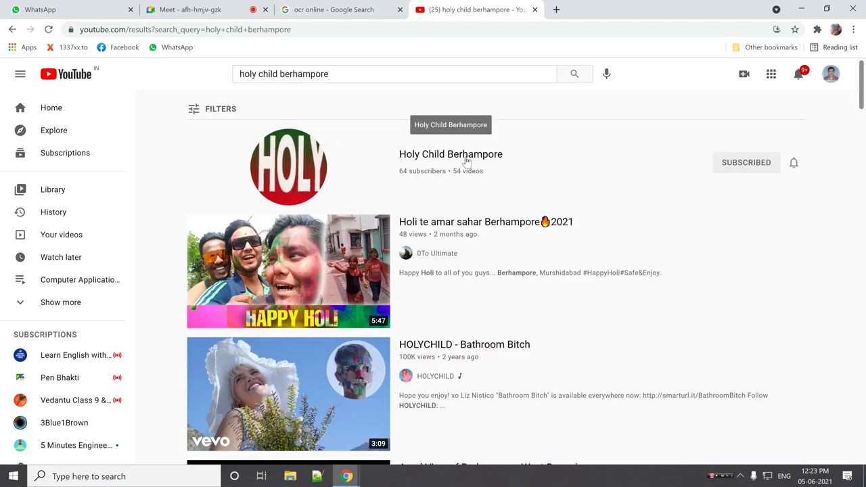
left_click(464, 157)
Step: Play the channel's upload "Holy Child YCTC CITA Day A3 25 07 2020" muted, from about 3:20
scroll(438, 177, "down", 3)
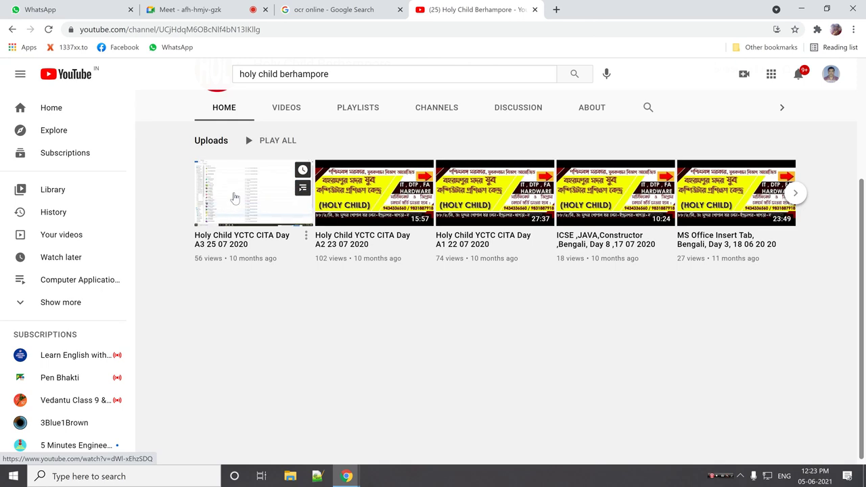
left_click(235, 197)
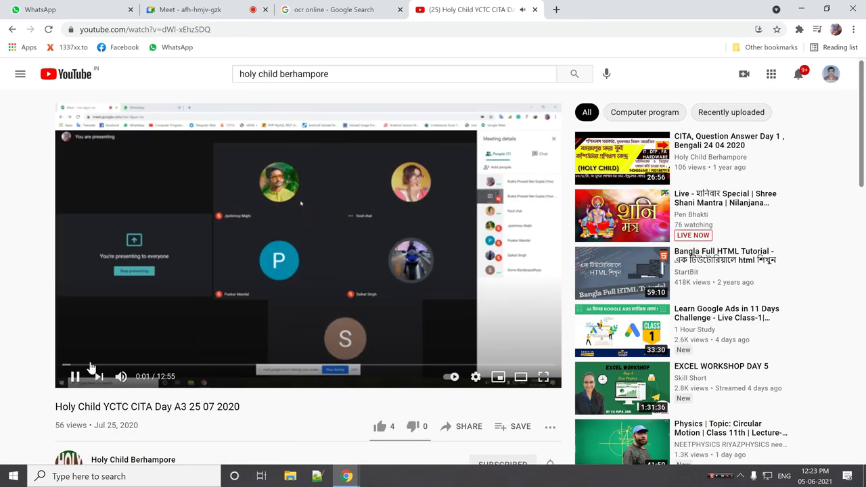
left_click(121, 376)
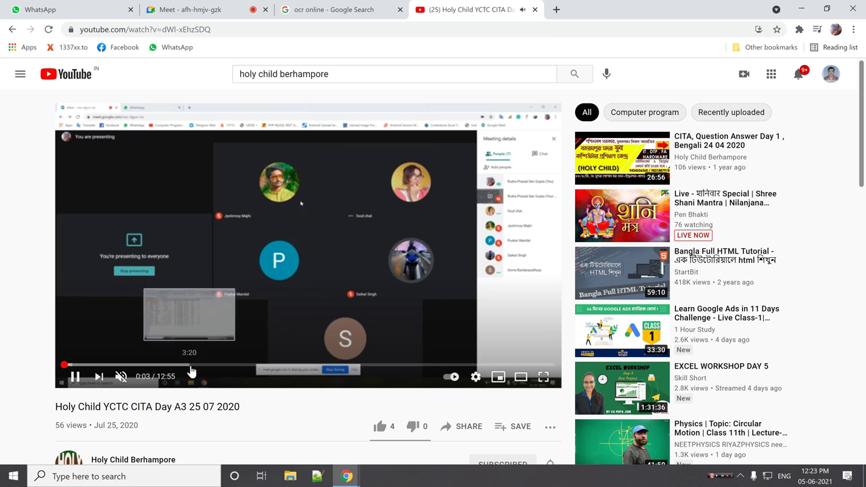
left_click(190, 366)
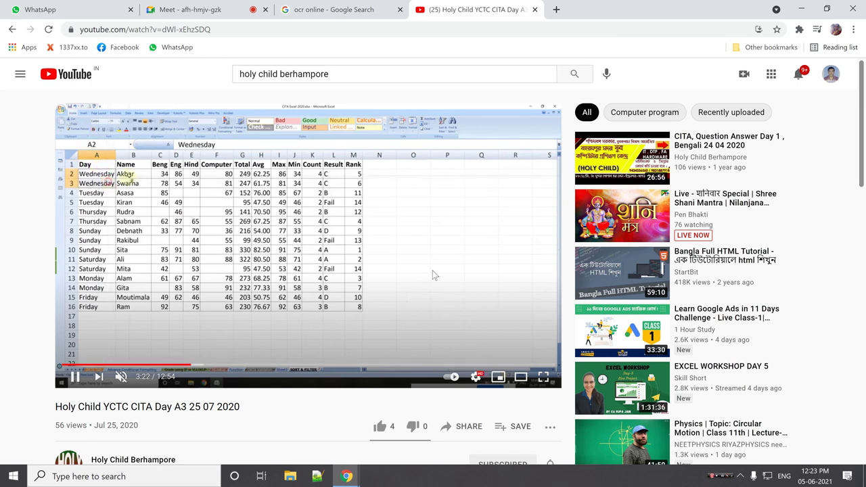
Step: Copy the address of the playing Holy Child video and search Google for "online youtube downloader y2mate"
left_click(241, 29)
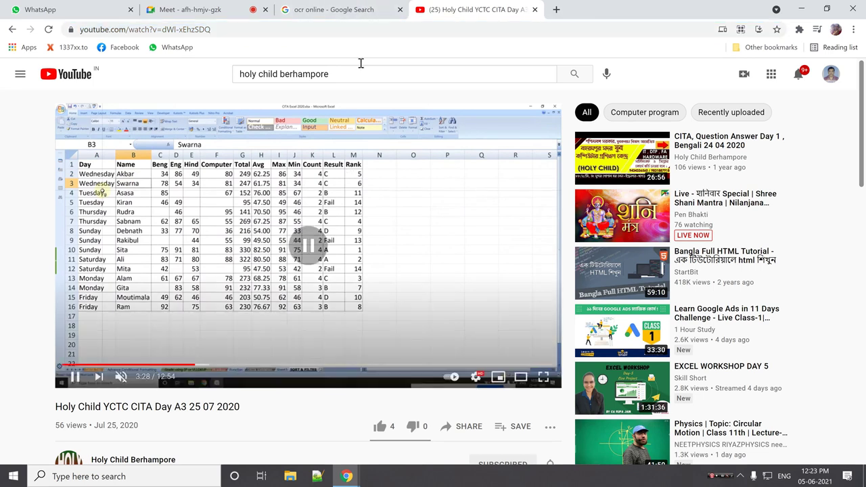
left_click(344, 9)
left_click_drag(240, 80, 54, 91)
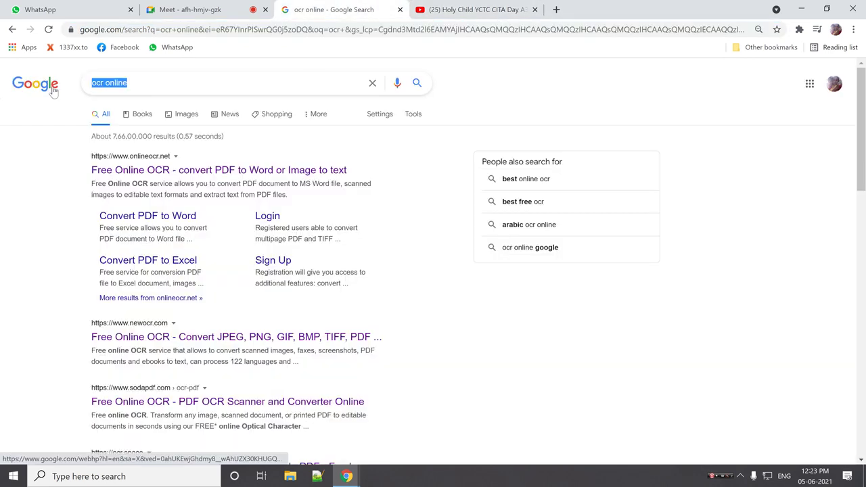
type("online y")
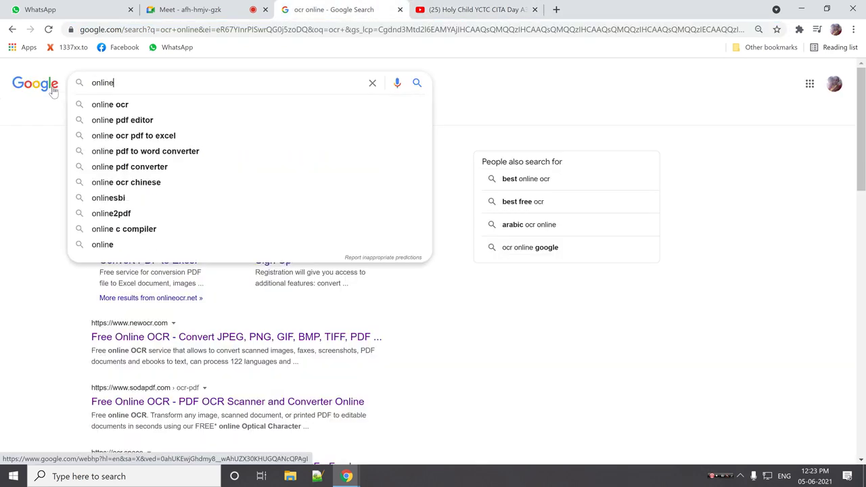
type("outube")
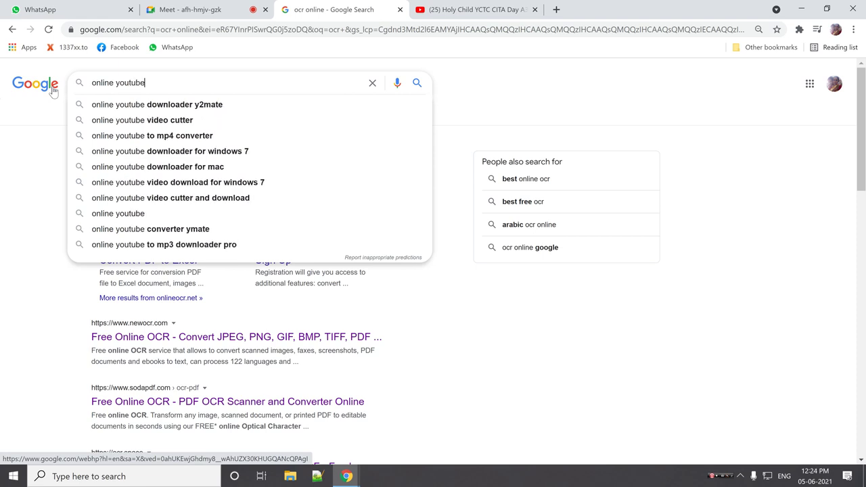
key("Down")
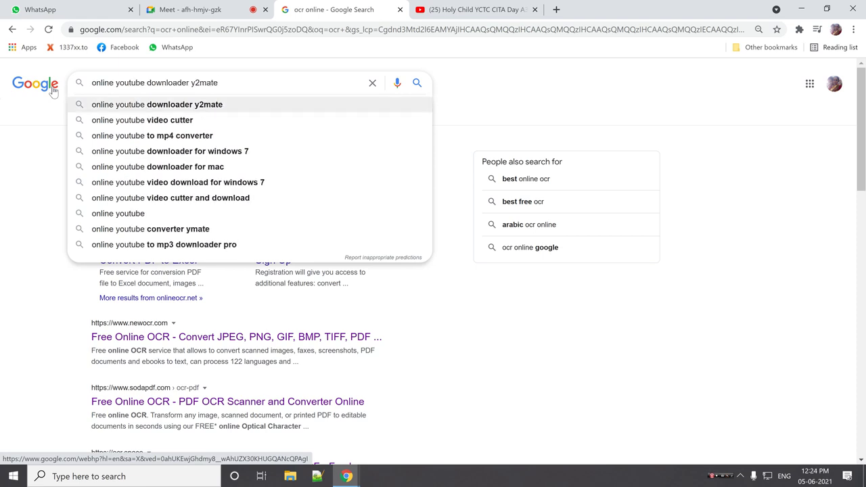
key("BackSpace")
key("BackSpace")
key("BackSpace")
key("BackSpace")
key("BackSpace")
key("BackSpace")
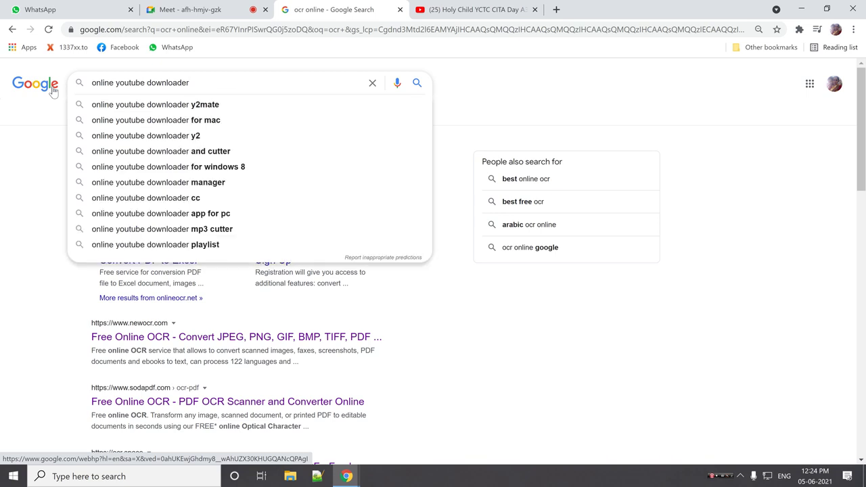
key("Down")
key("Return")
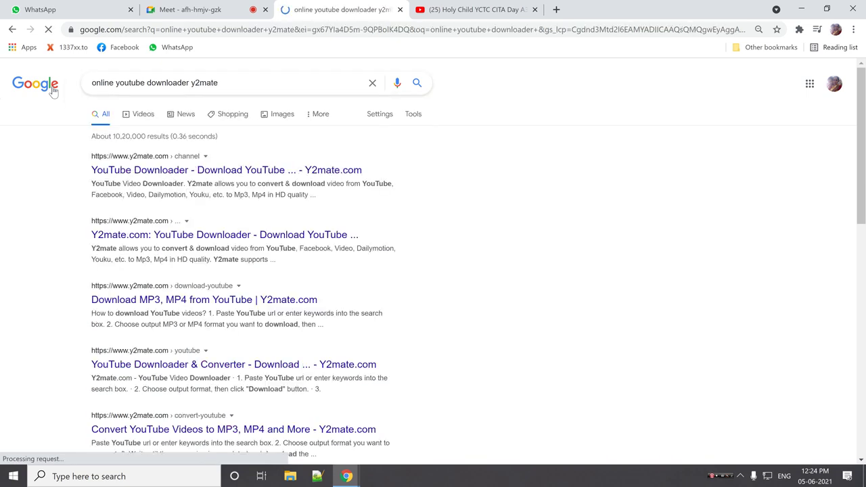
Step: Open the y2mate.com YouTube Downloader result and load the copied video link there to list its download options
left_click(230, 172)
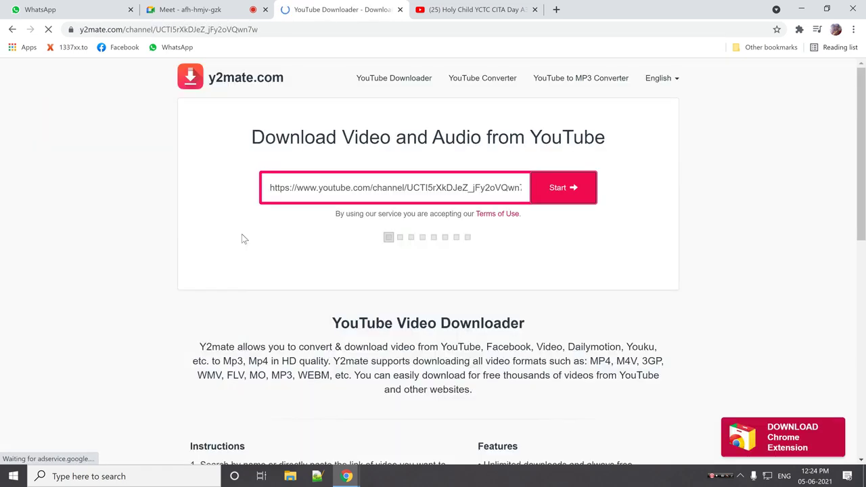
left_click(353, 194)
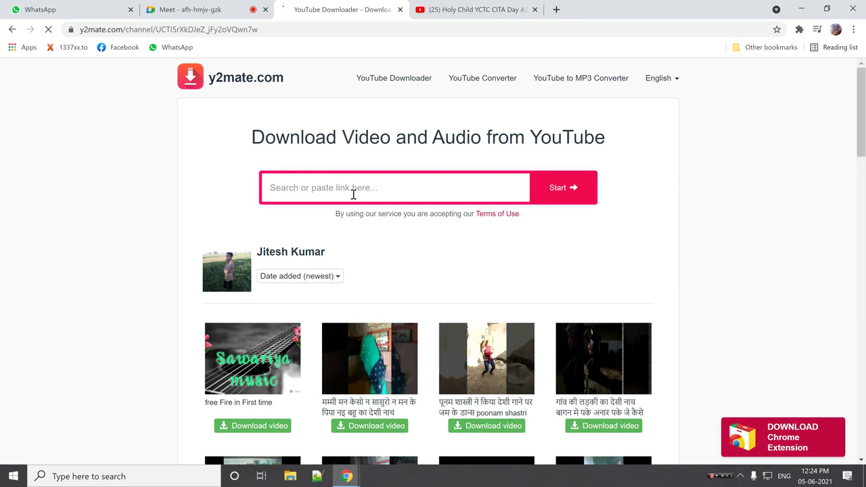
type("https://www.youtube.com/watch?v=dWl-xEhzSDQ")
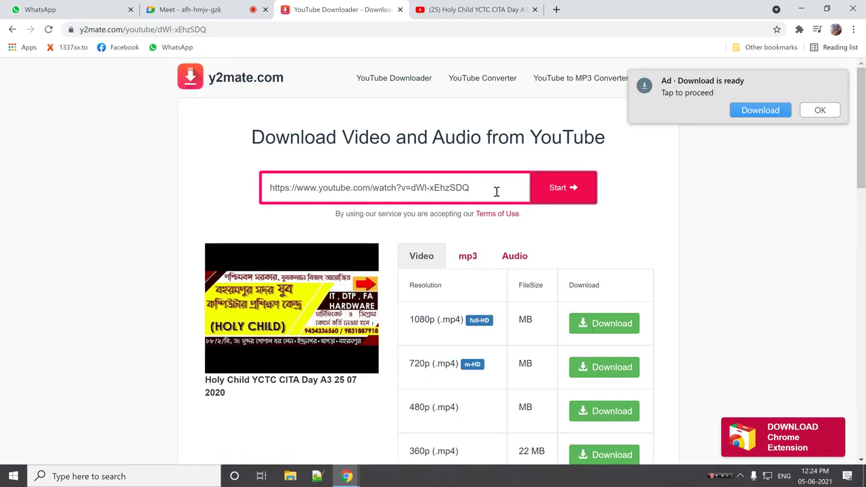
Step: Download the video as 720p .mp4 into D:\YouTube\Excel\ through the download manager, closing the first ad page
scroll(498, 241, "down", 2)
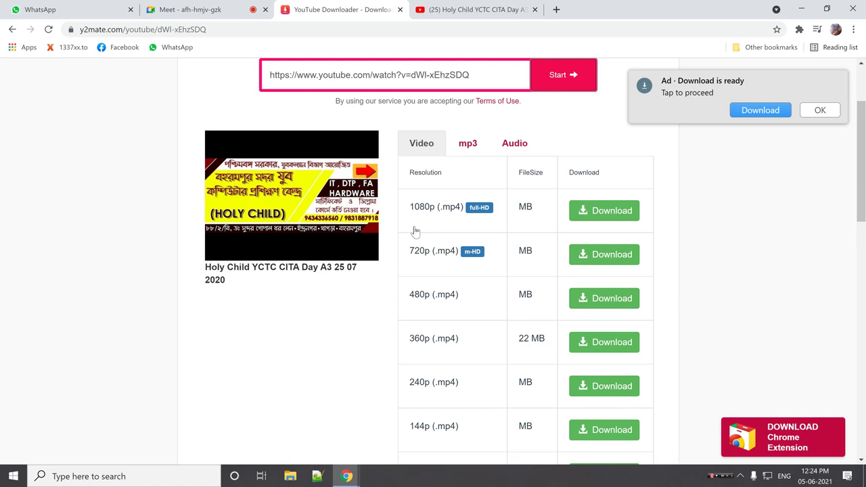
scroll(440, 250, "down", 1)
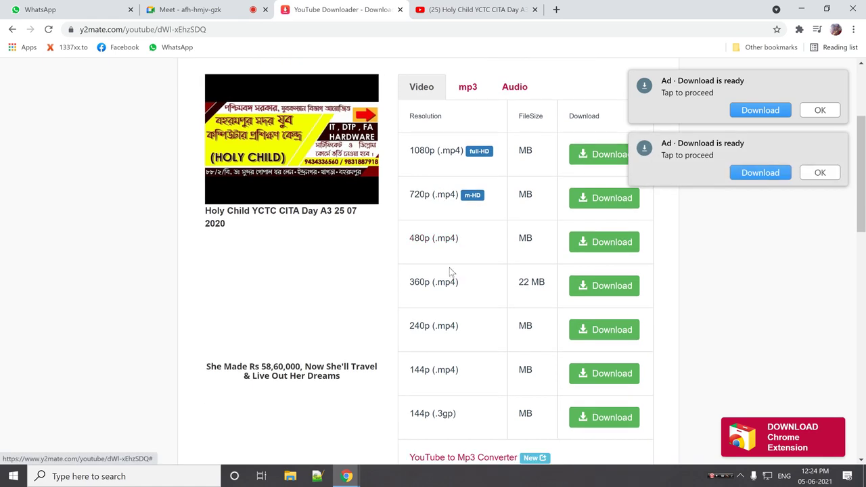
left_click(597, 203)
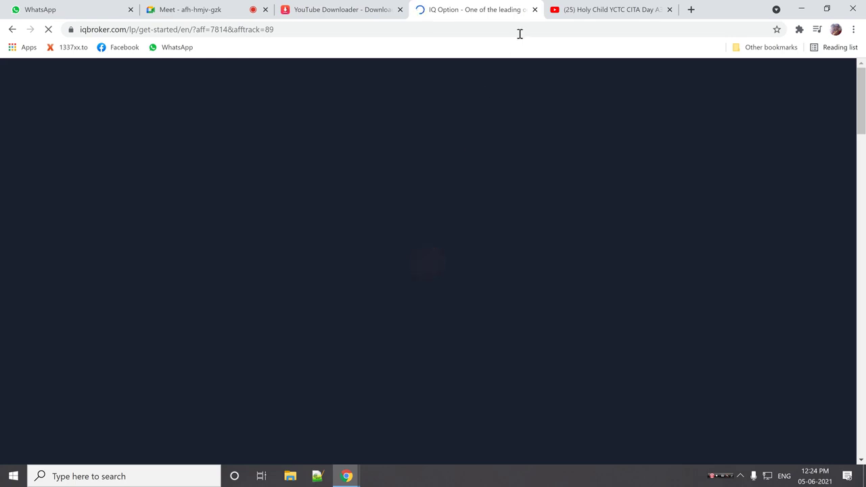
left_click(534, 10)
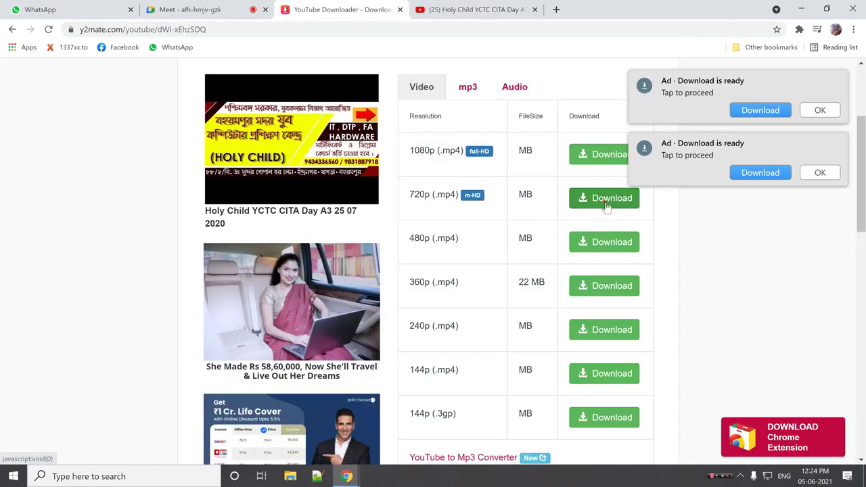
left_click(577, 204)
left_click(435, 128)
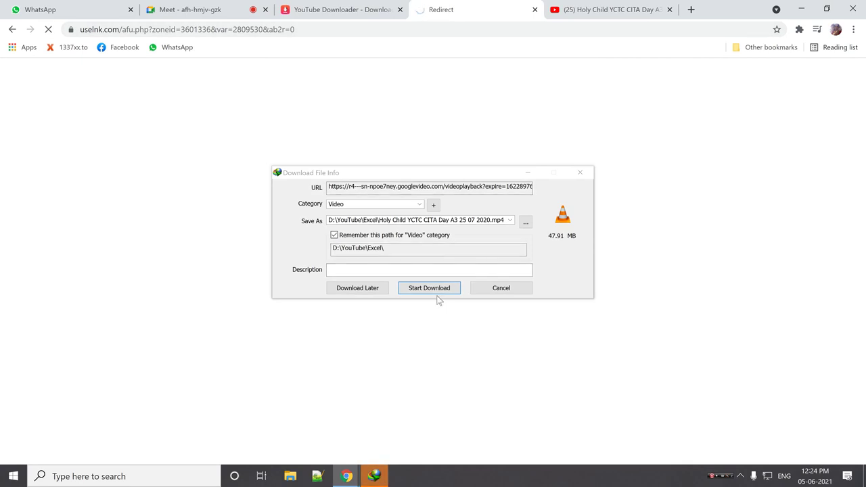
left_click(438, 291)
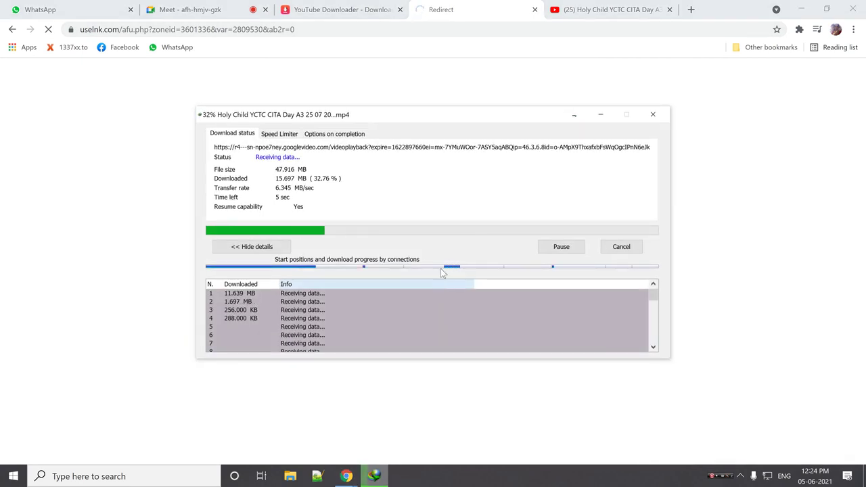
Step: Close the ad, y2mate and YouTube pages and minimize the browser to show the desktop
left_click(534, 9)
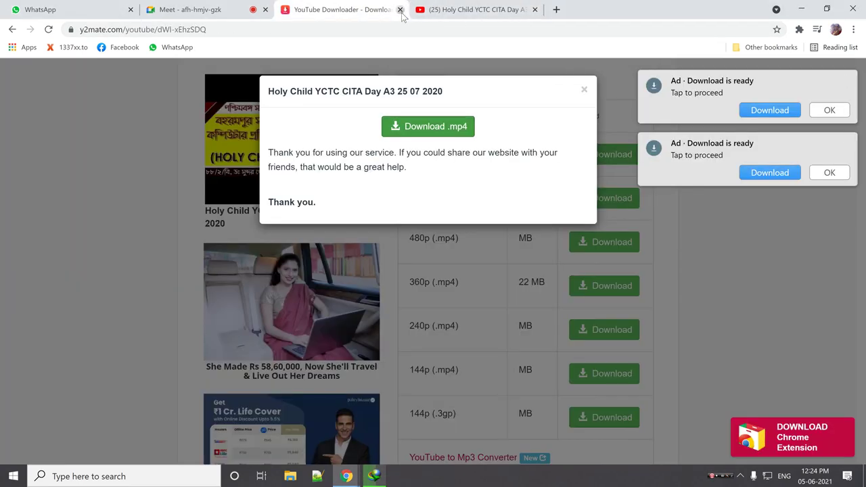
left_click(401, 10)
left_click(400, 9)
left_click(801, 8)
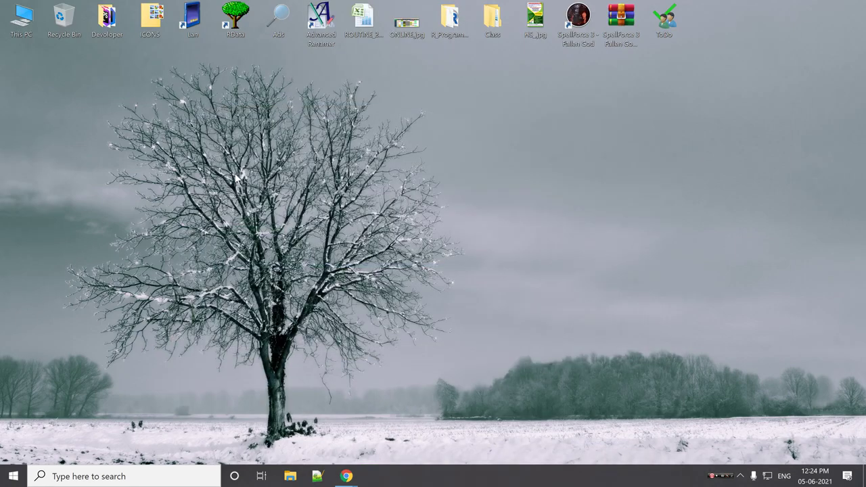
right_click(240, 120)
left_click(304, 153)
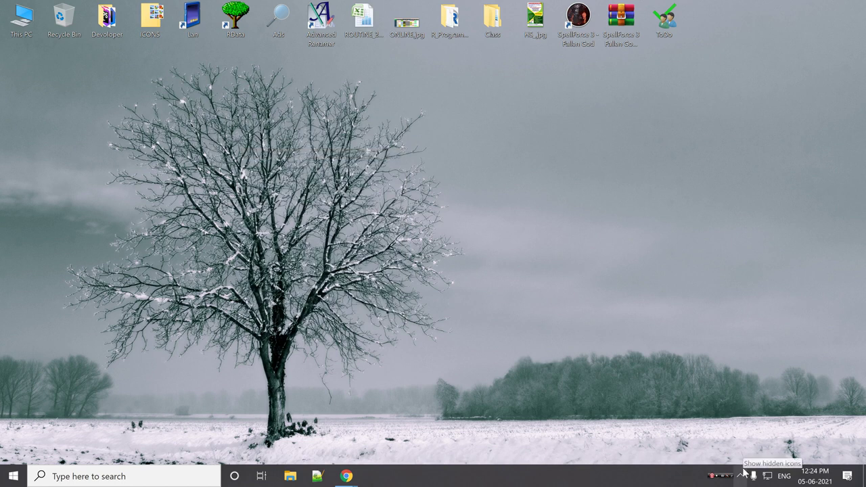
Step: Return to the browser, clear its entire downloads history and close the downloads page
mouse_move(346, 475)
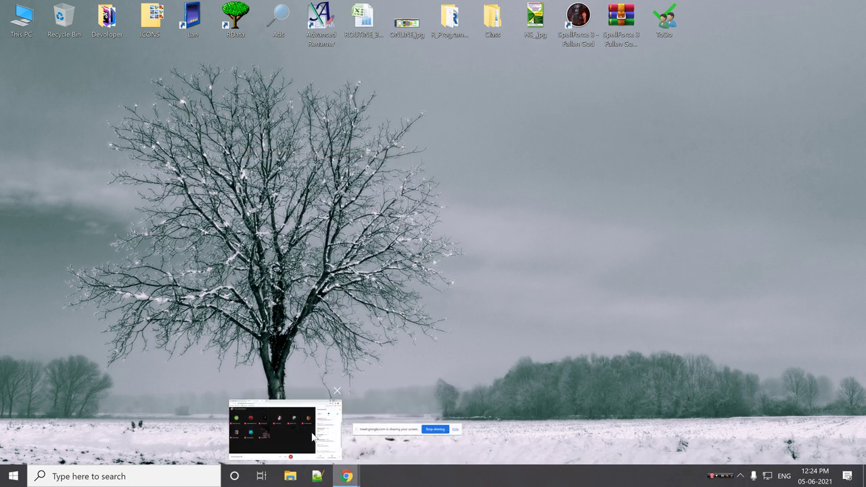
left_click(328, 445)
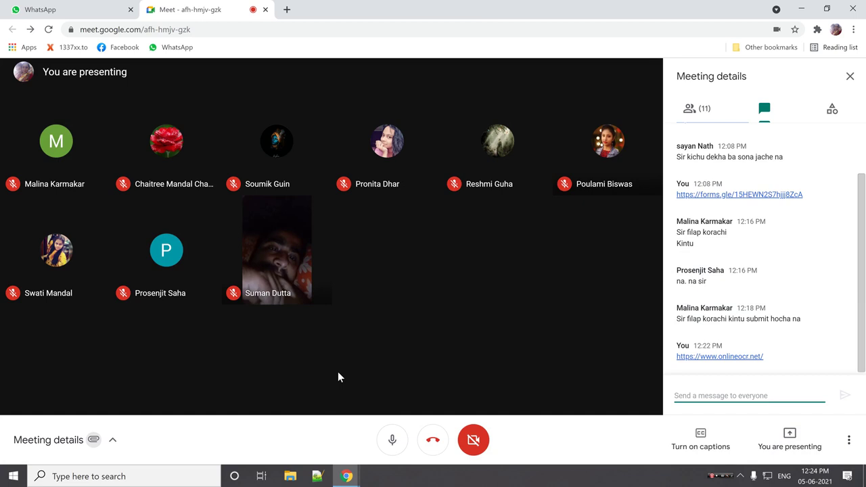
key("ctrl+j")
left_click(847, 74)
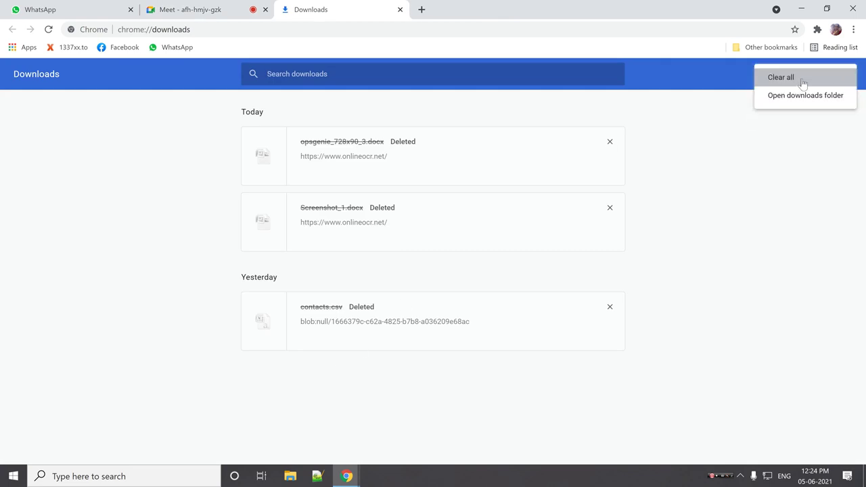
left_click(802, 77)
left_click(400, 10)
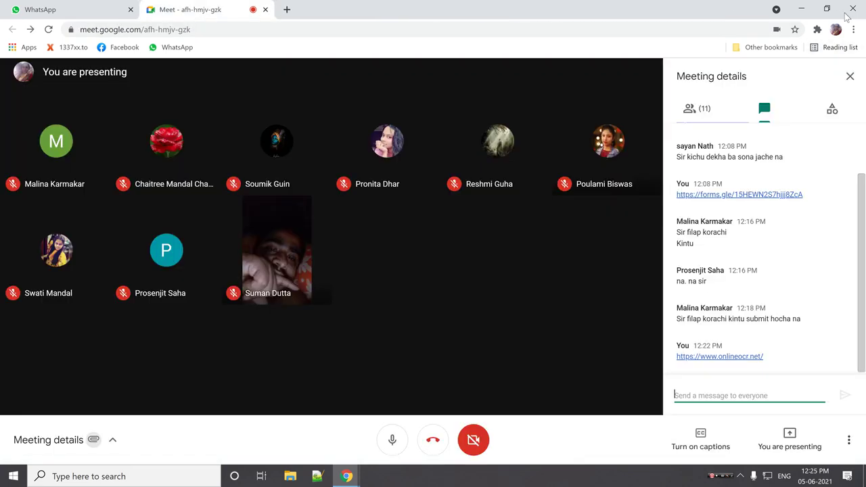
Step: Switch to Internet Download Manager, open the folder containing the downloaded Holy Child video, and close the manager
left_click(801, 8)
left_click(740, 476)
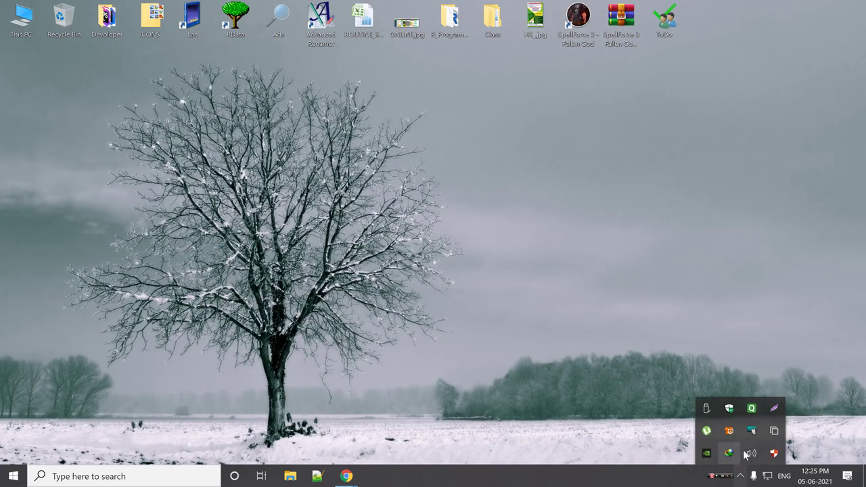
double_click(729, 453)
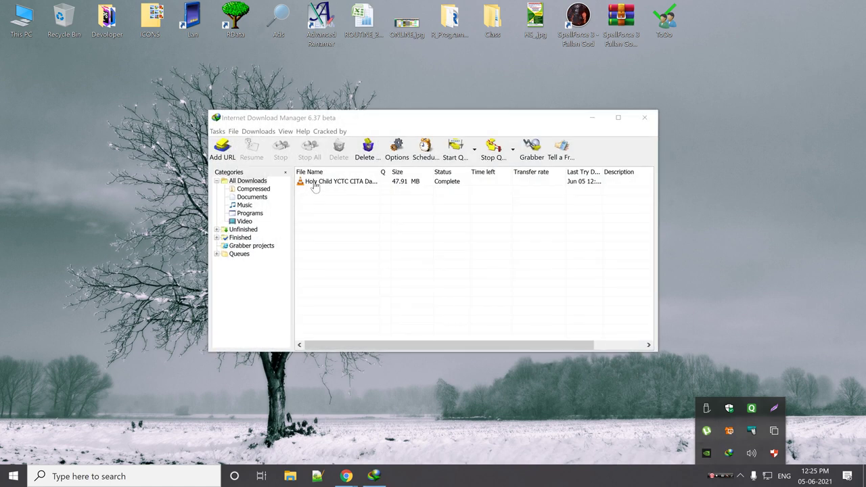
right_click(315, 187)
left_click(331, 206)
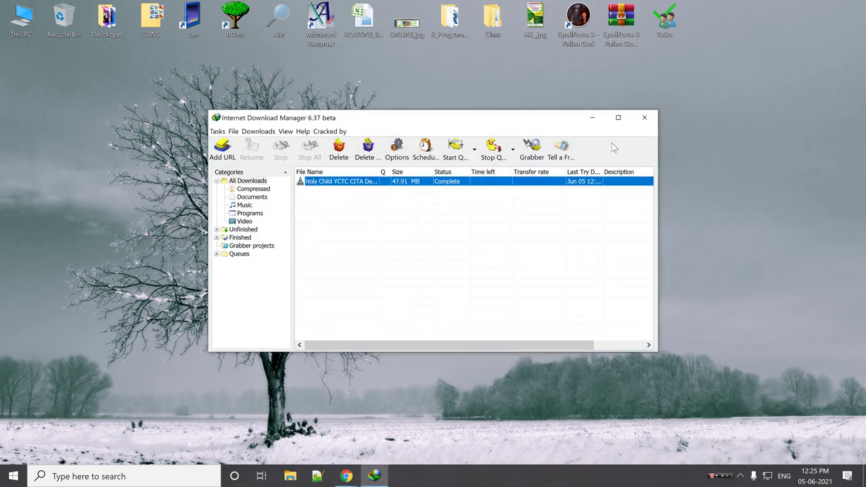
left_click(649, 124)
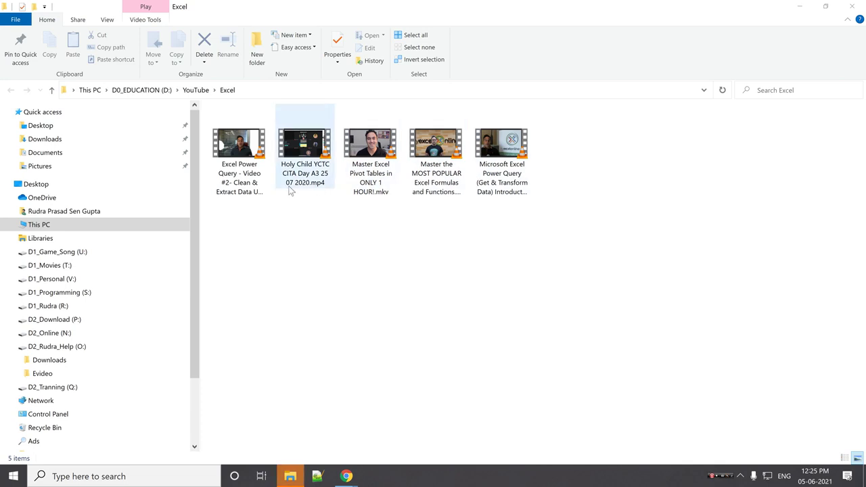
Step: Play "Holy Child YCTC CITA Day A3 25 07 2020.mp4" in VLC media player and skip to about 6:52
left_click(304, 159)
double_click(303, 152)
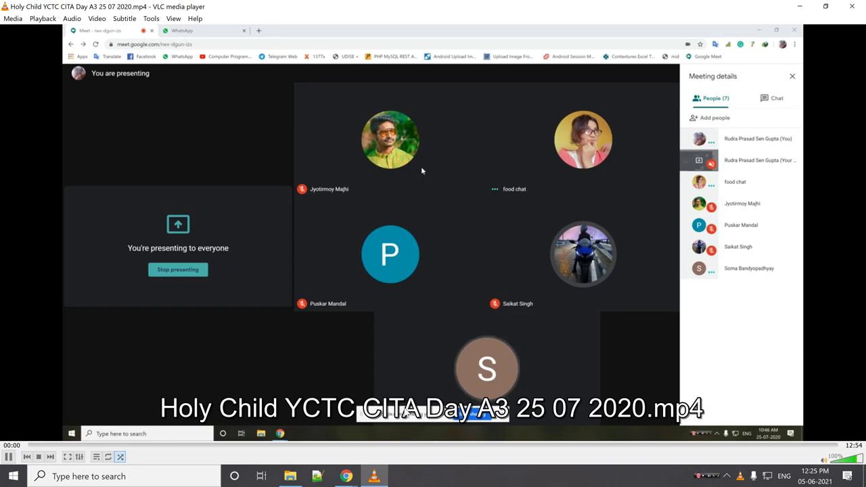
left_click(460, 446)
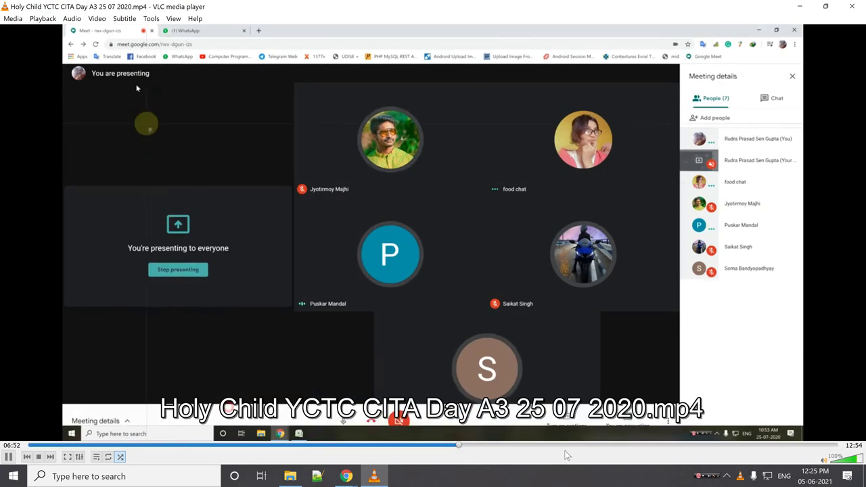